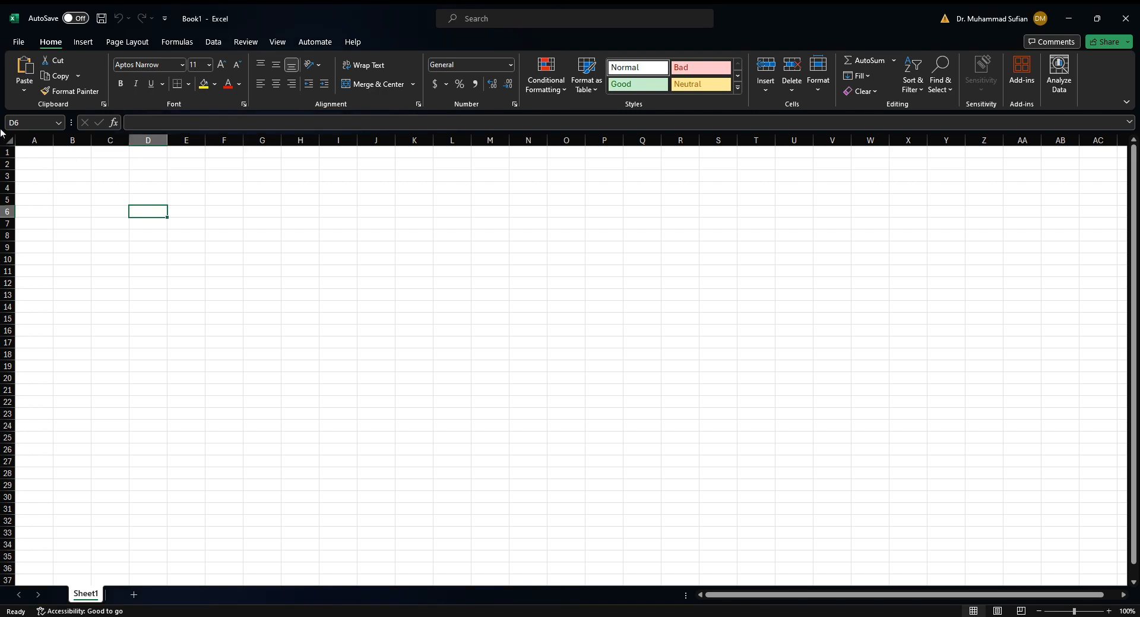
ctrl+scroll(61, 289, up, 7)
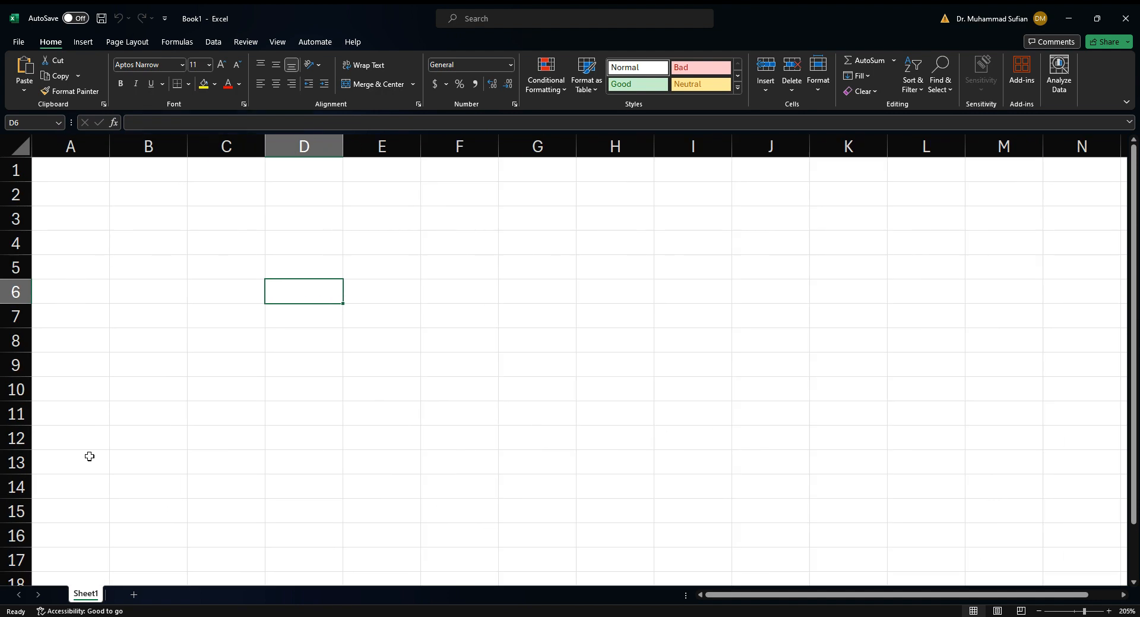
click(167, 211)
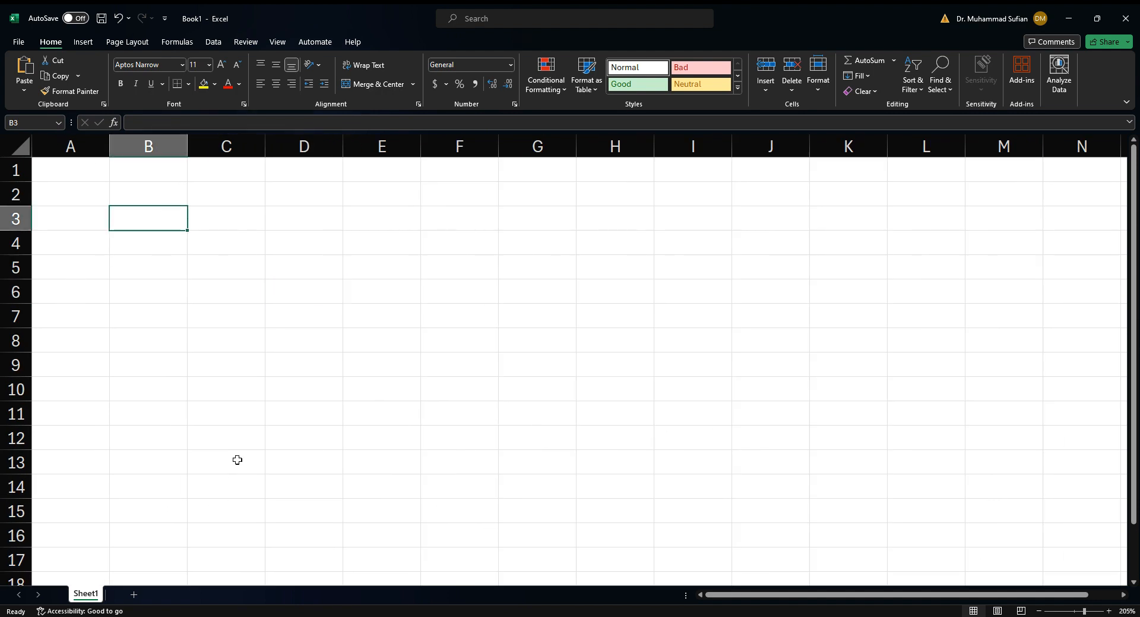
key(alt+Tab)
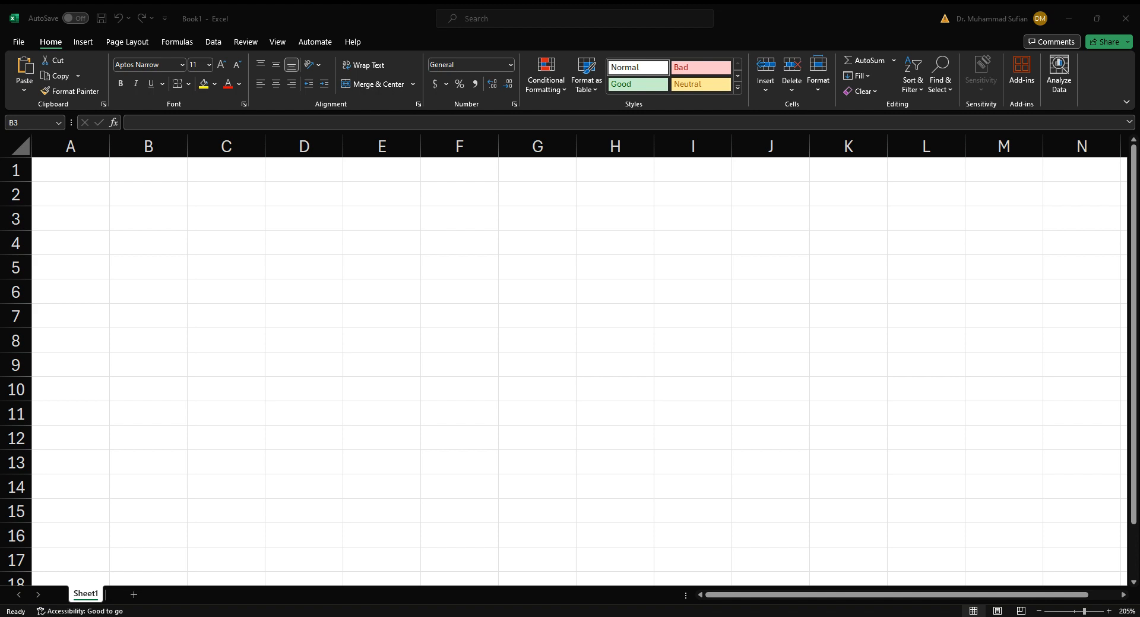
click(443, 615)
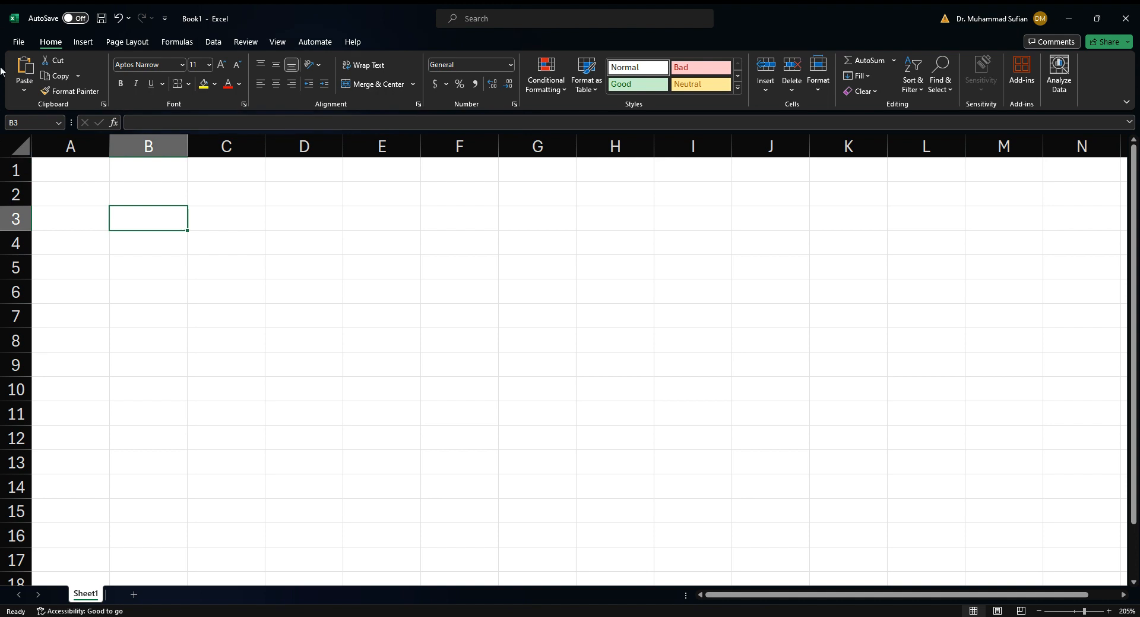
click(64, 141)
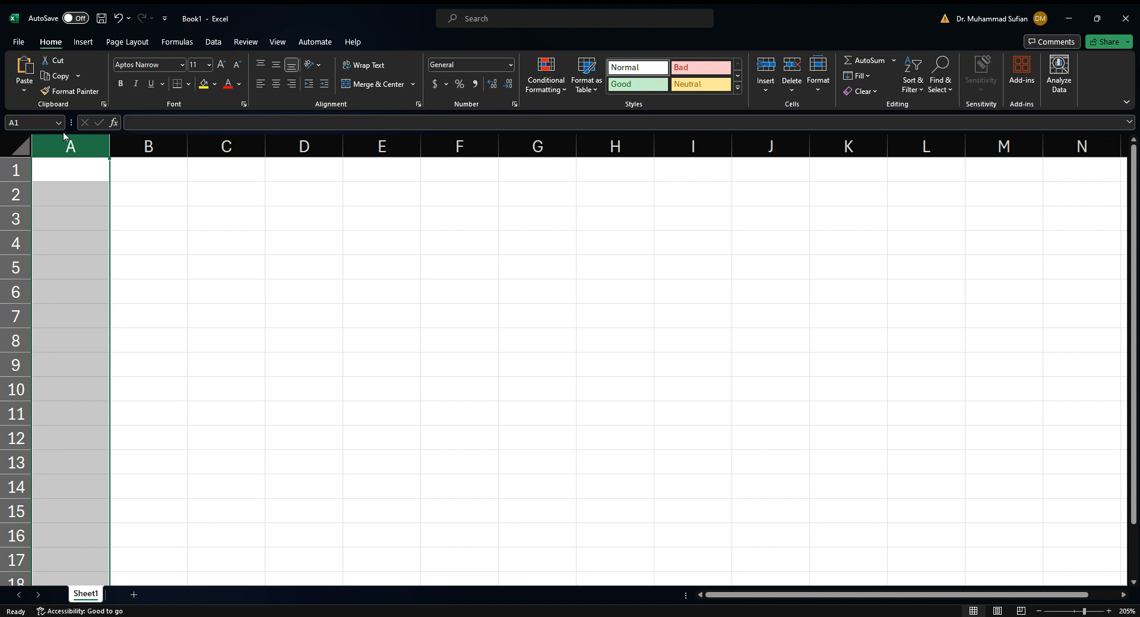
click(144, 213)
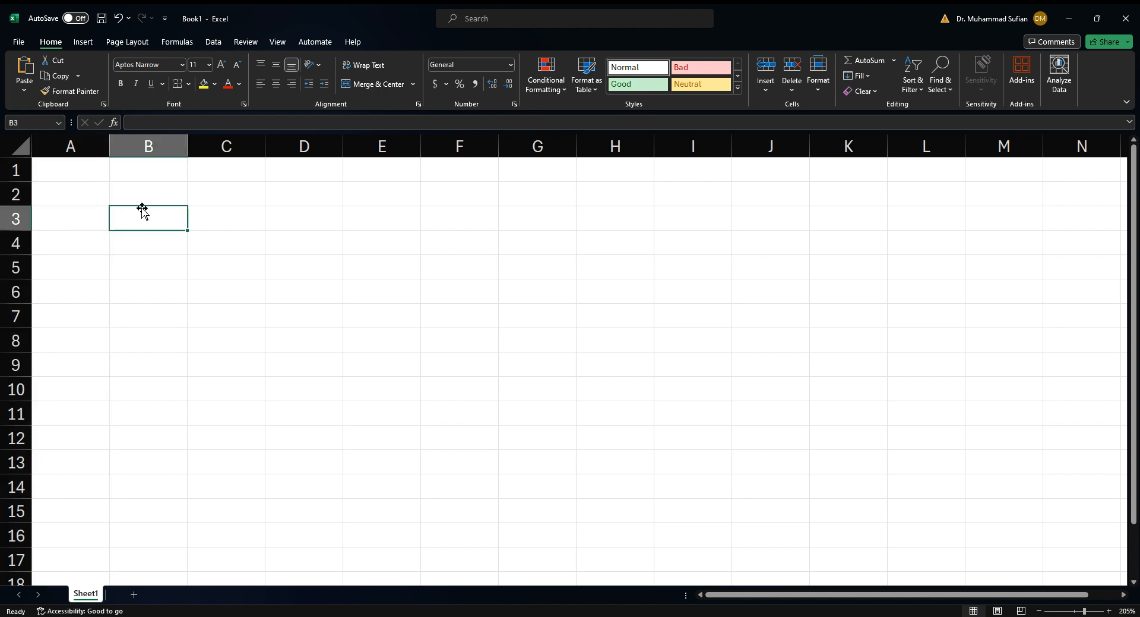
click(69, 163)
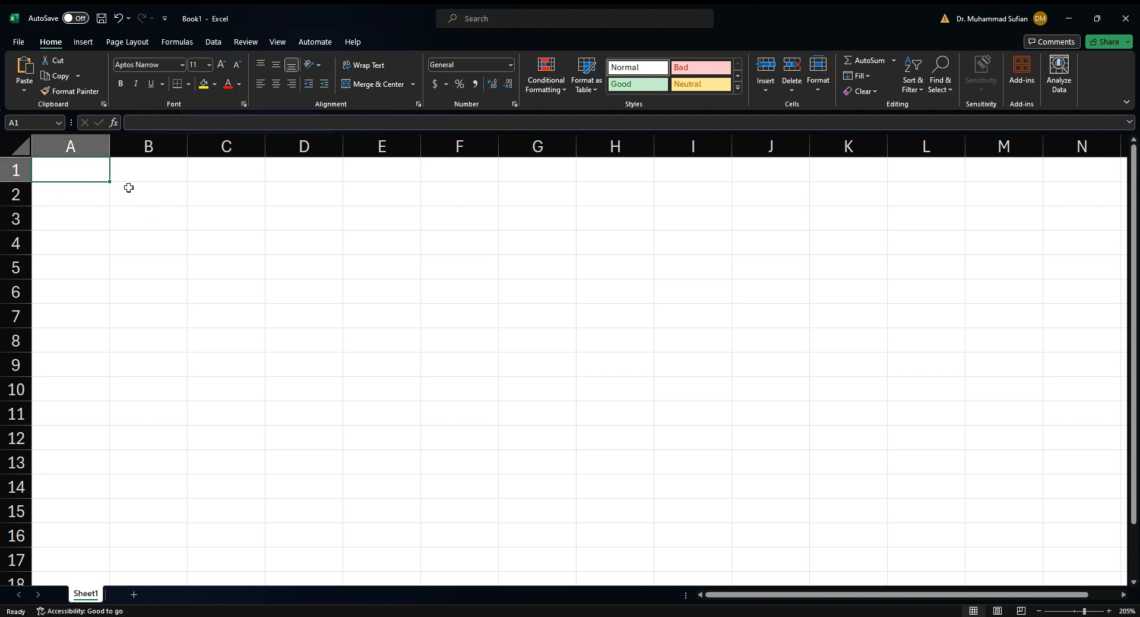
click(168, 206)
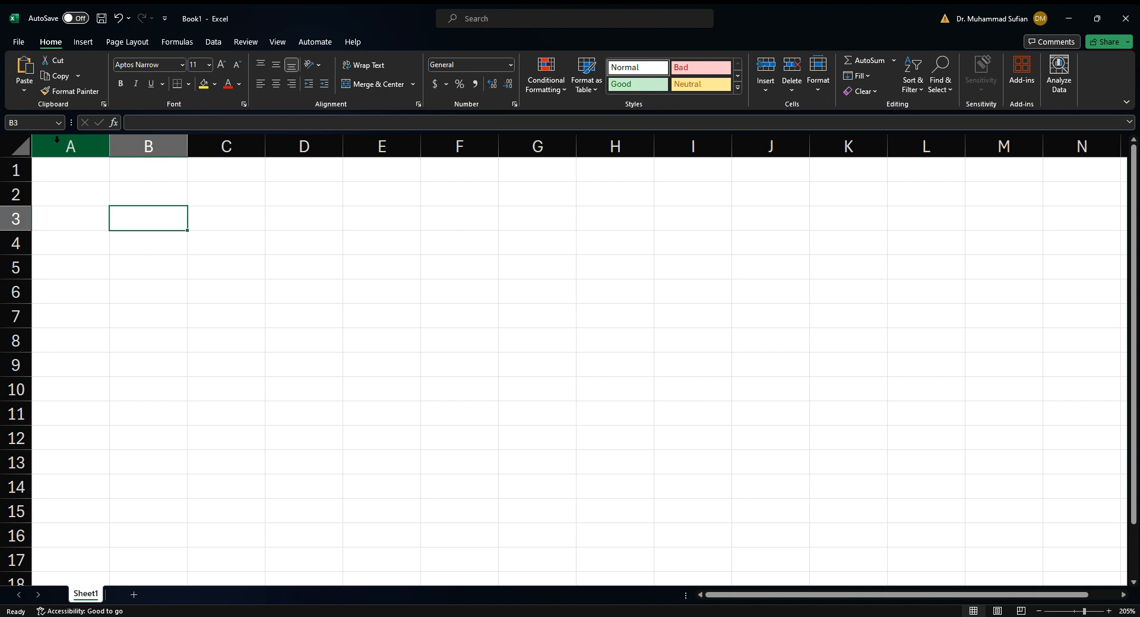
click(222, 235)
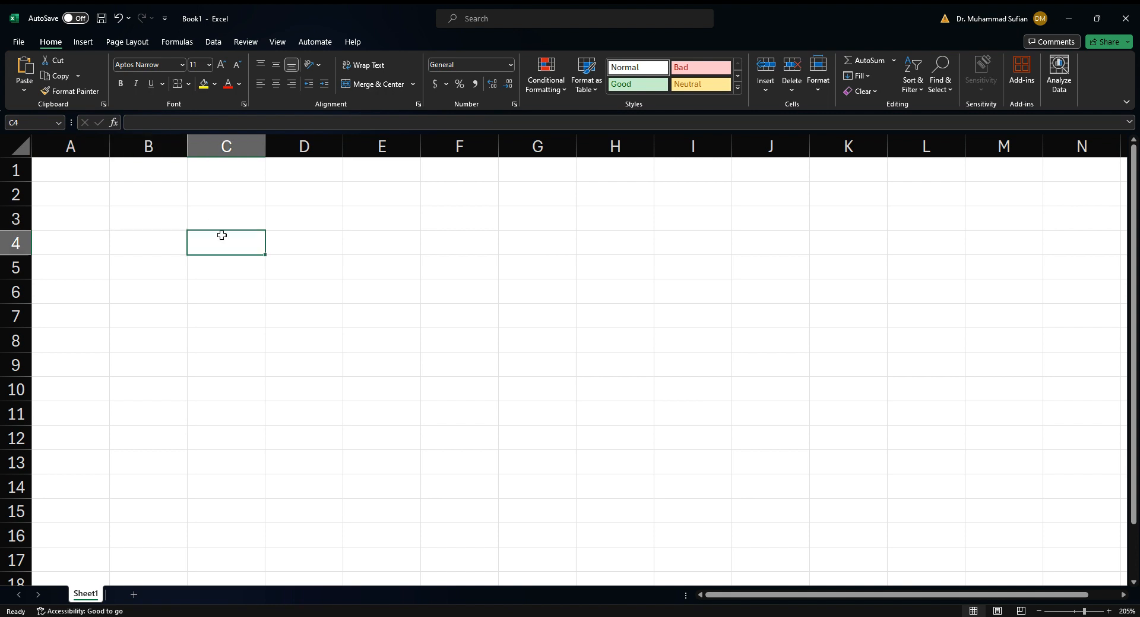
click(285, 262)
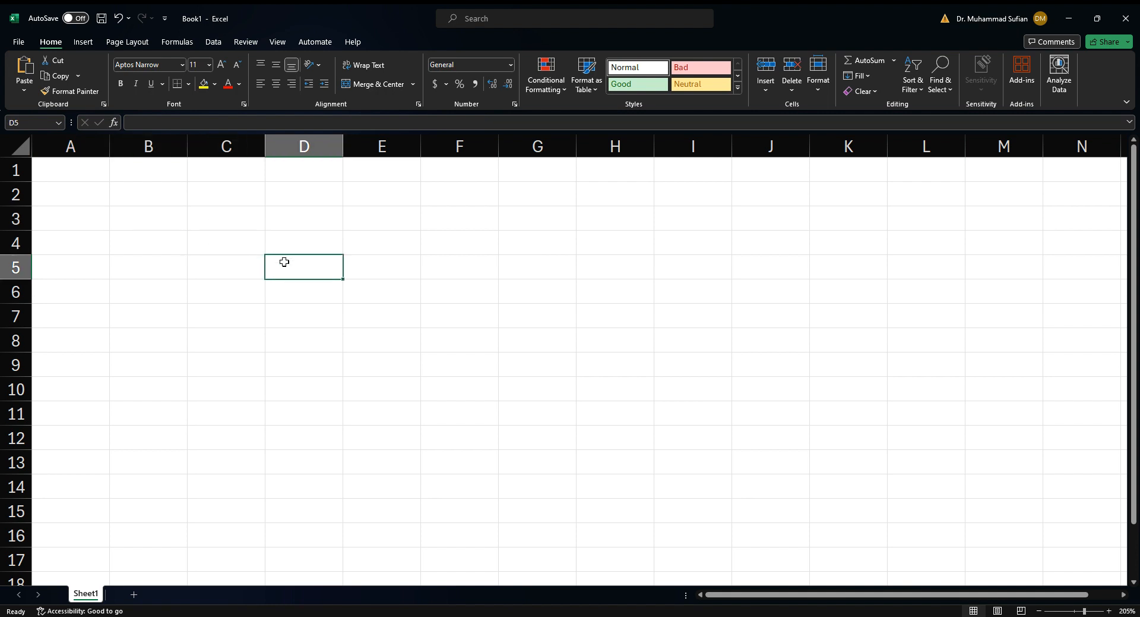
Step: Enter the formula =2+2 in cell A1
click(85, 167)
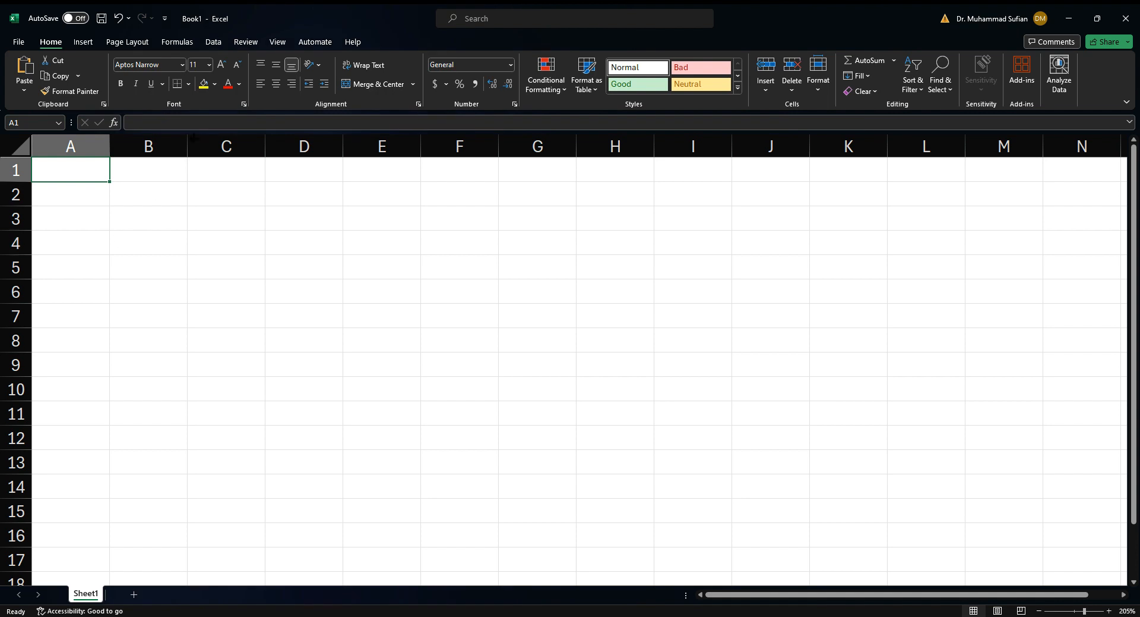
click(202, 123)
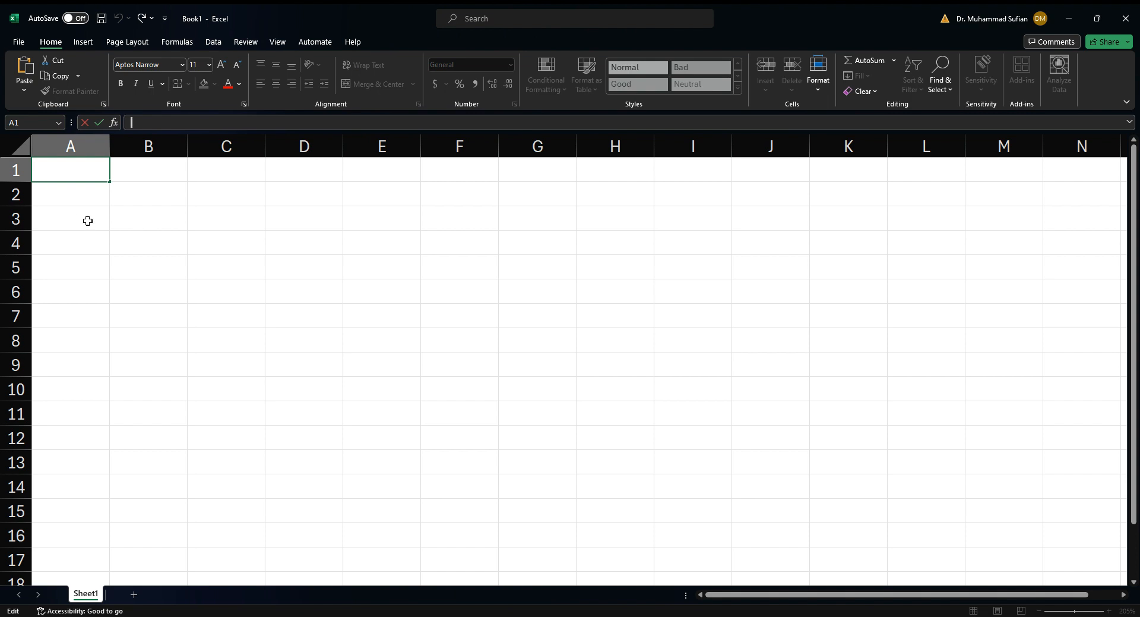
text(=)
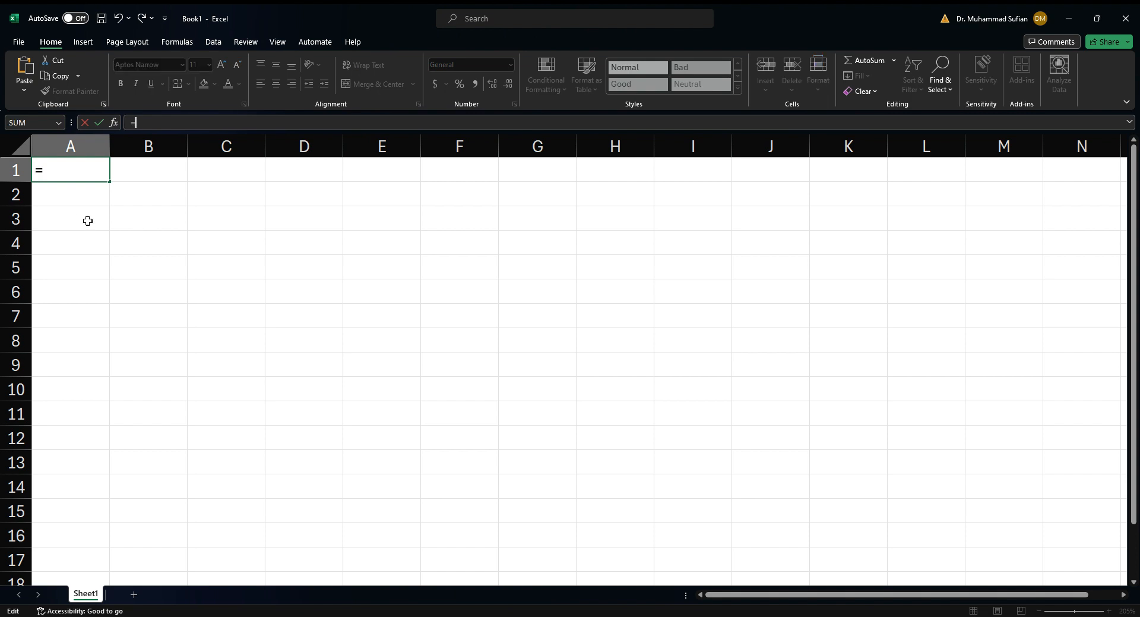
text(2+2)
key(Return)
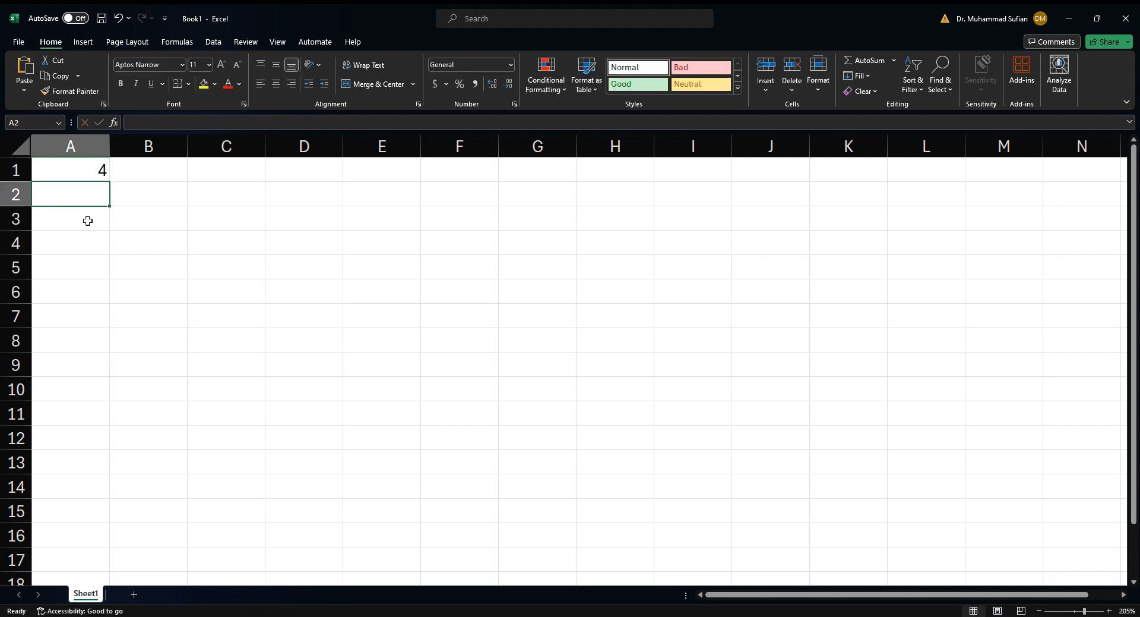
Step: Replace the formula in cell A1 with =3*4, calculate it, and clear the cell
key(Up)
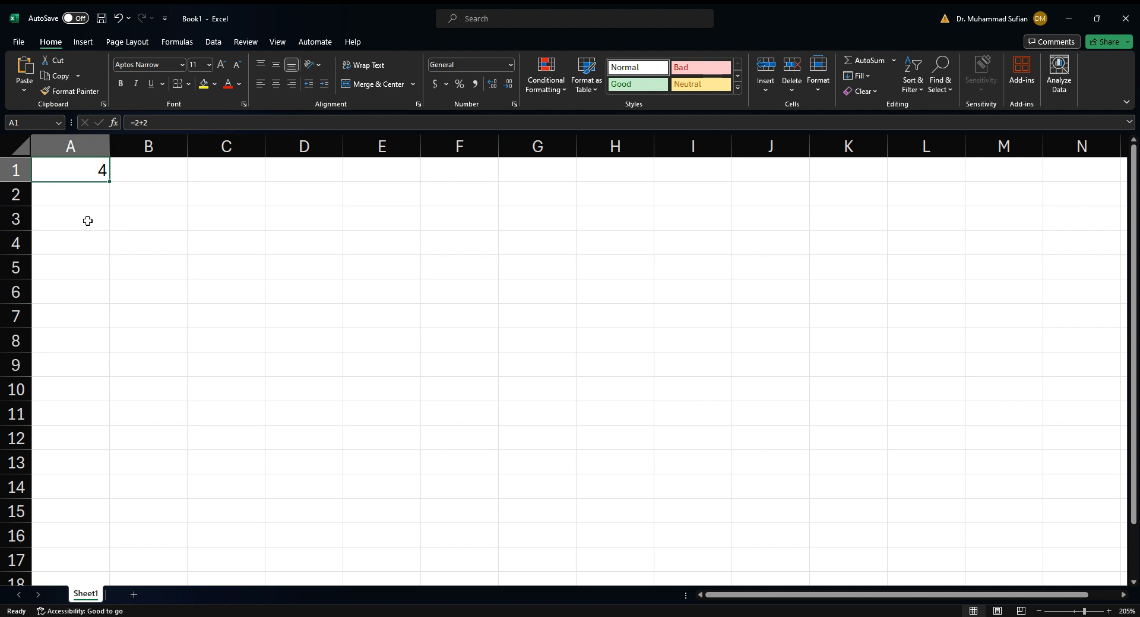
click(177, 122)
key(BackSpace)
key(BackSpace)
key(BackSpace)
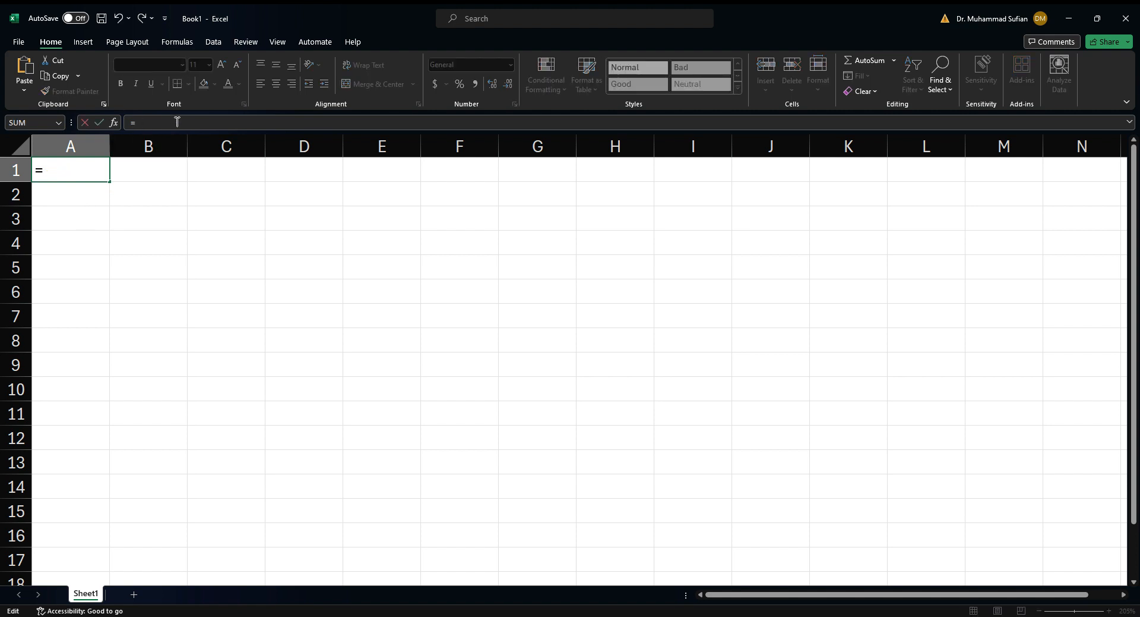
text(3*4)
key(Return)
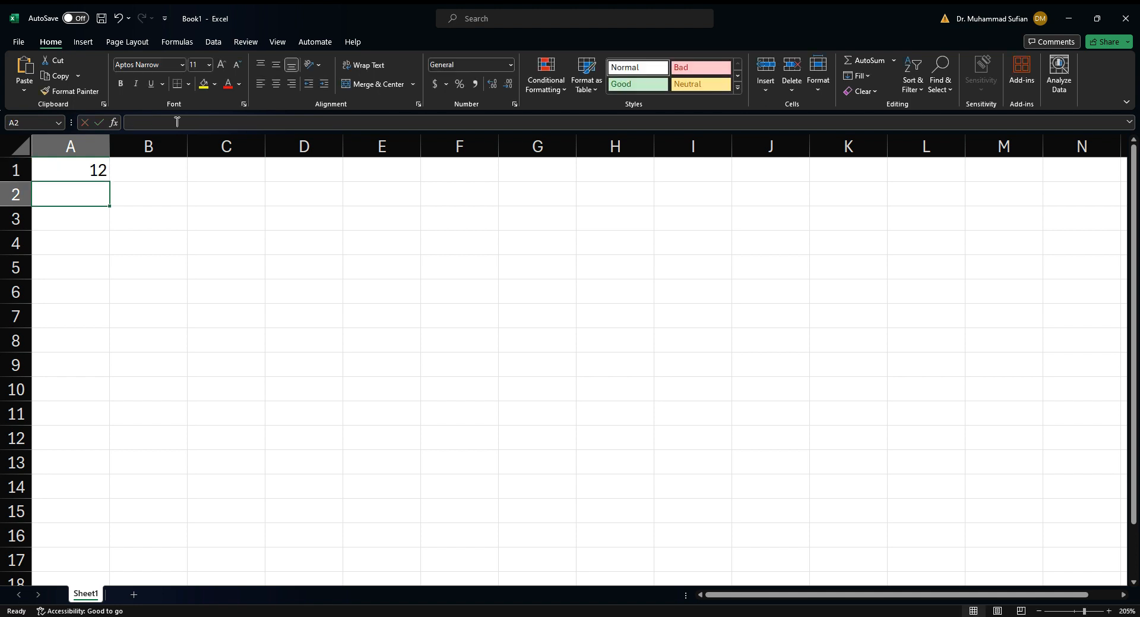
key(Up)
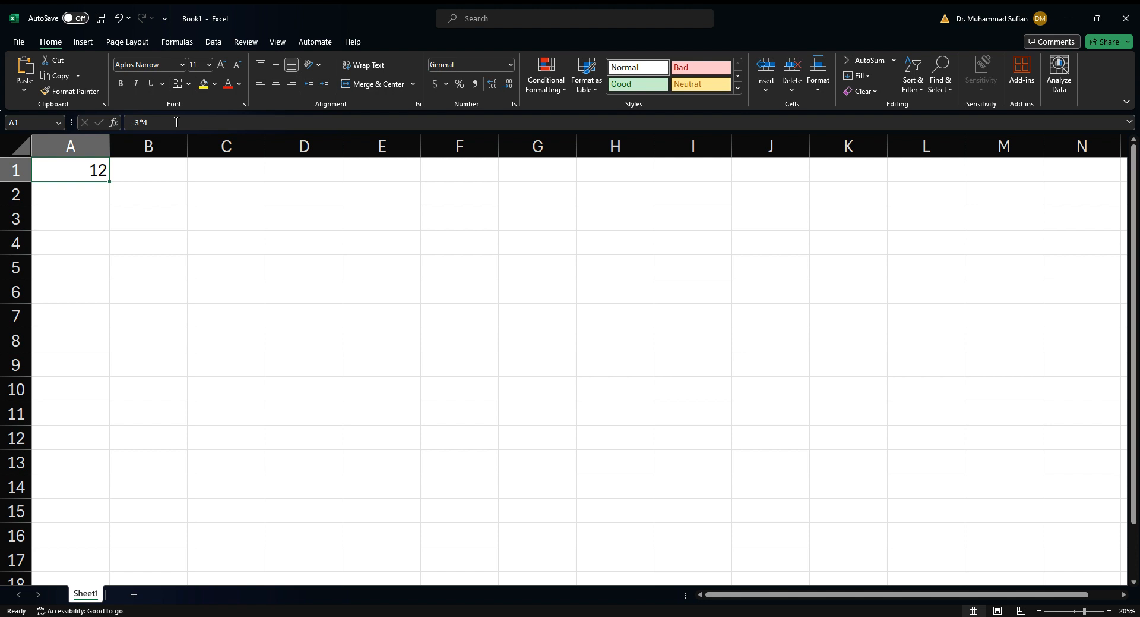
key(Delete)
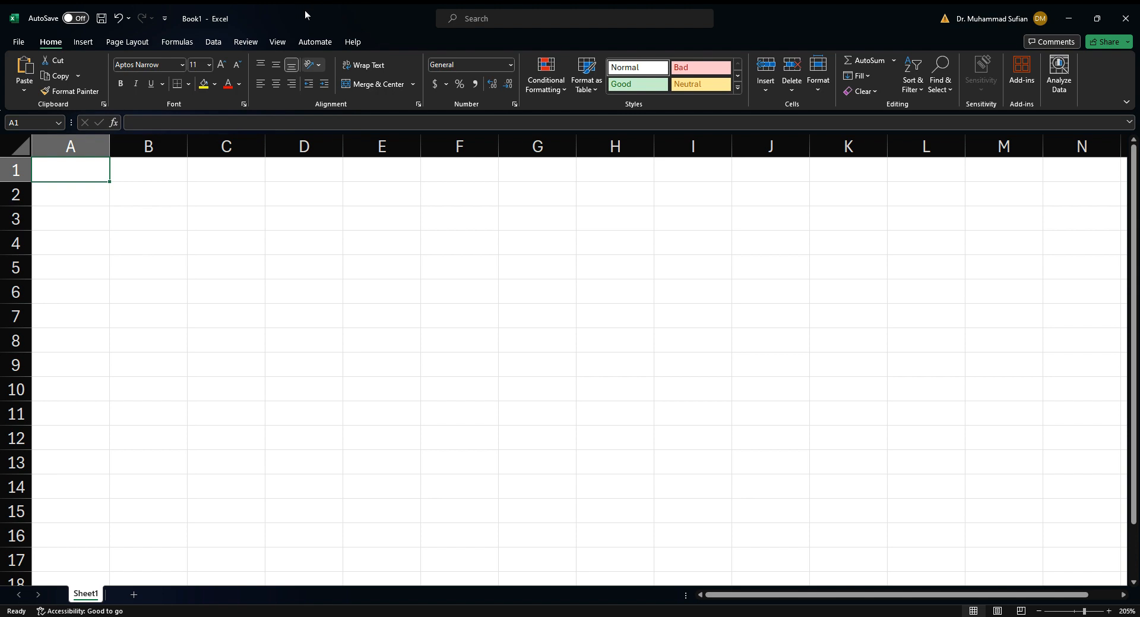
click(97, 194)
click(83, 164)
key(Return)
click(78, 163)
key(Return)
Step: Enter 120 in cell A2 and 150 in cell B2
click(79, 164)
key(Return)
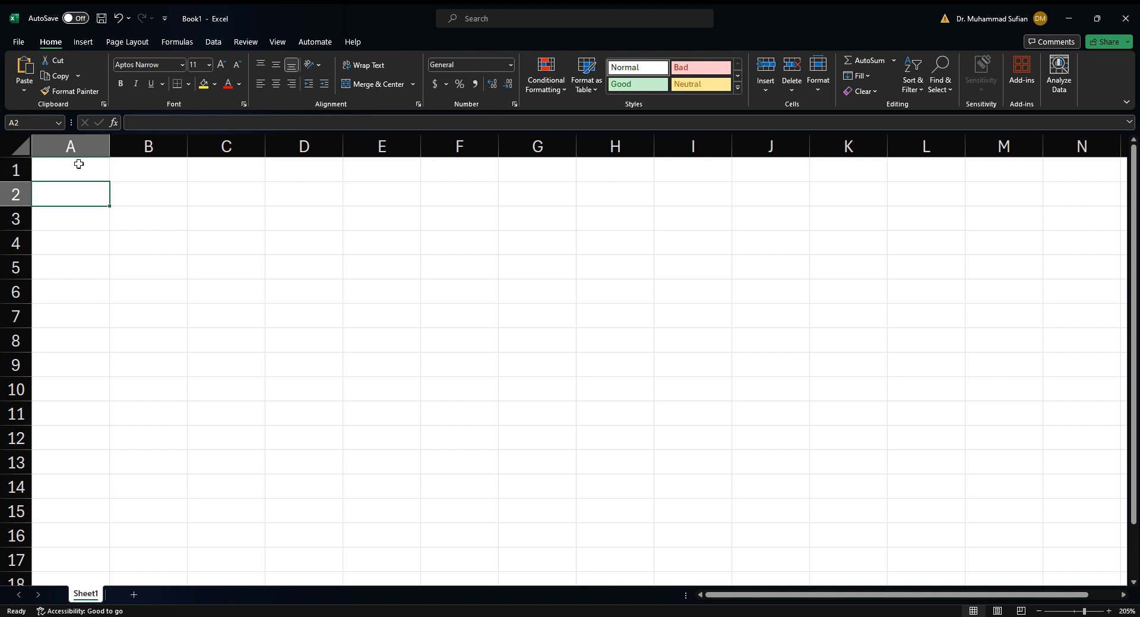
text(120)
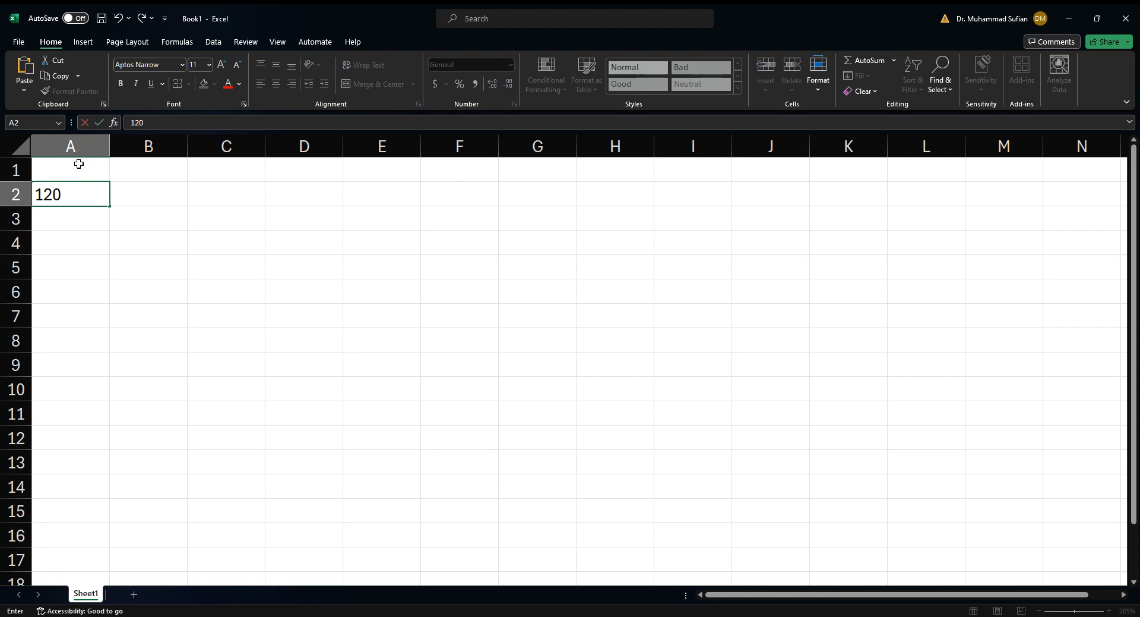
key(Tab)
text(150)
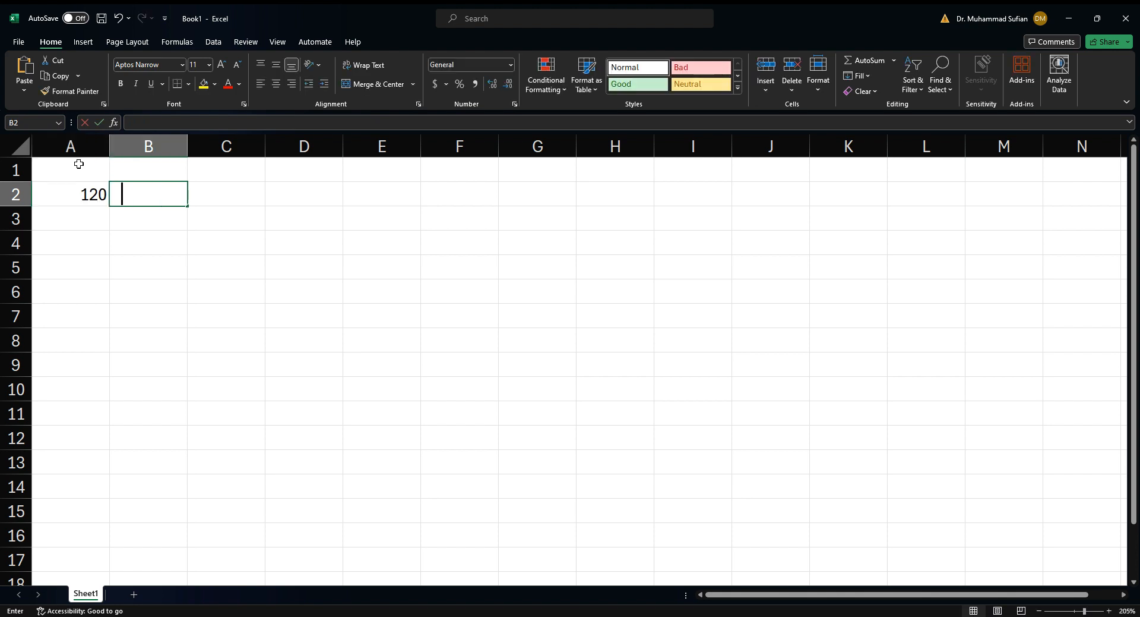
key(Tab)
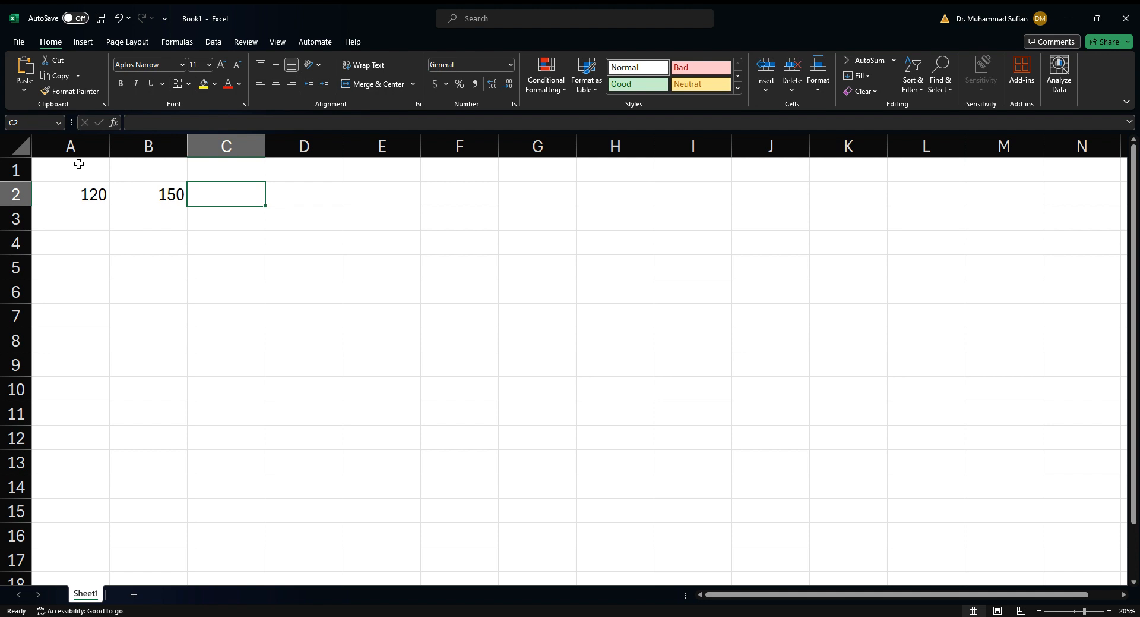
Step: Begin a formula in cell C2 that divides A2 by B2
text(=)
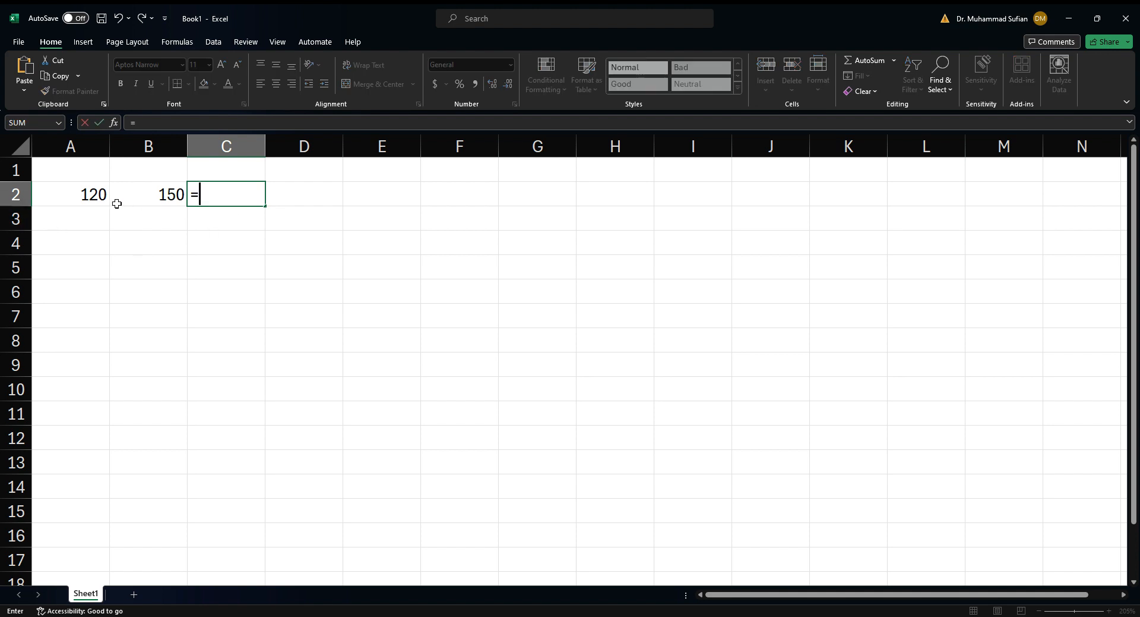
click(81, 183)
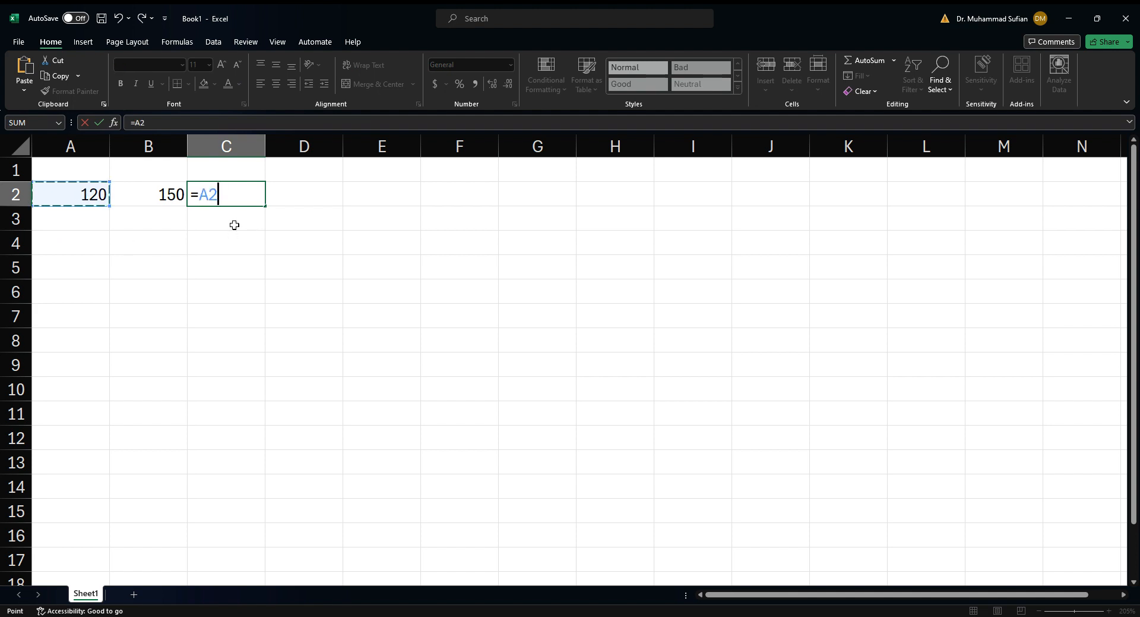
text(/)
click(165, 195)
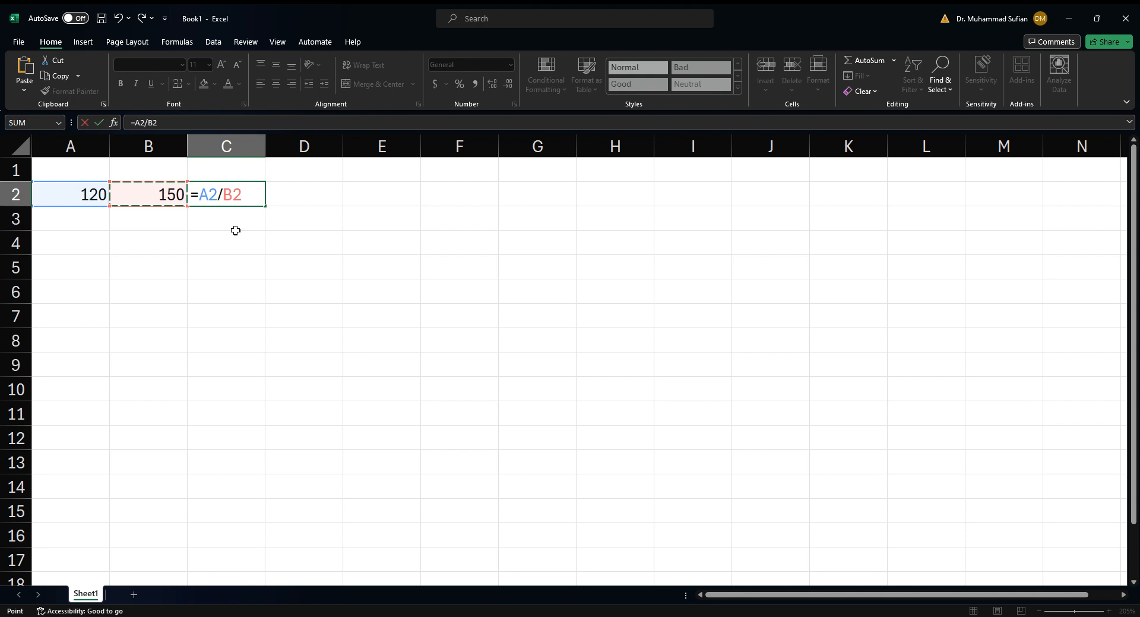
Step: Enclose the division in C2's formula in parentheses, multiply it by 100, and commit the formula
key(Left)
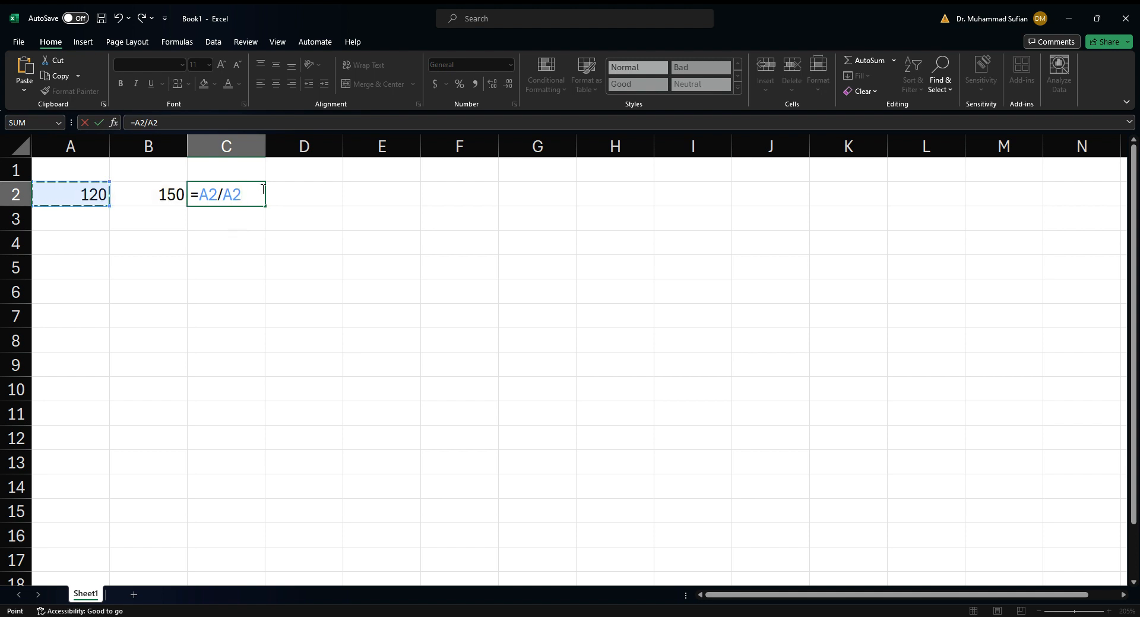
key(F2)
key(Left)
key(Left)
key(Left)
key(Left)
key(Left)
text(()
key(Right)
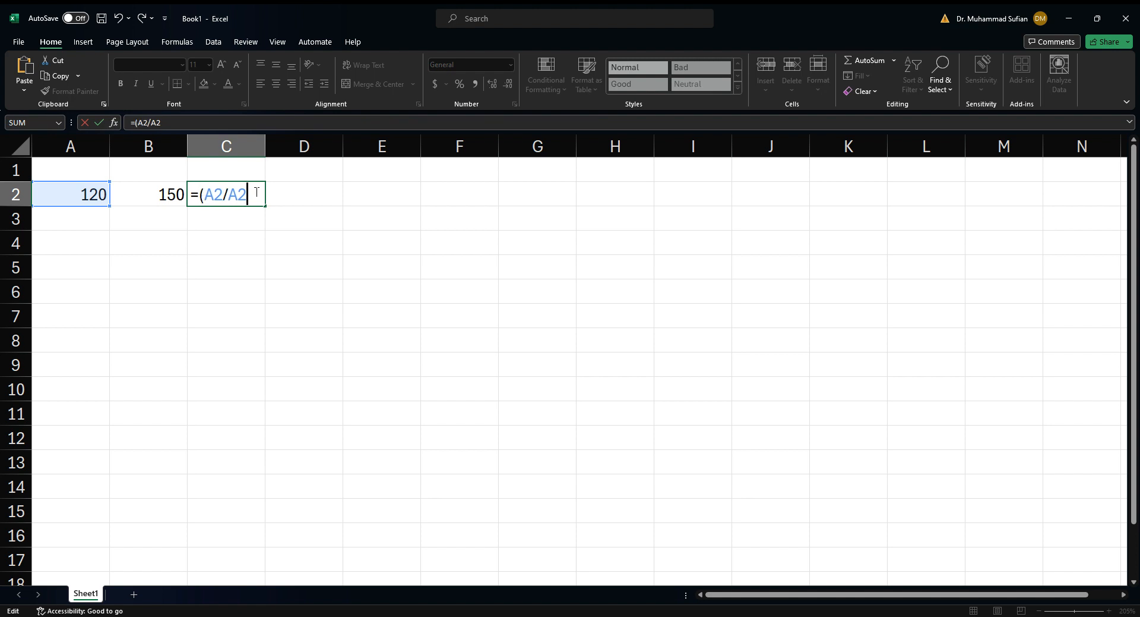
text())
text(*)
text(100)
key(Return)
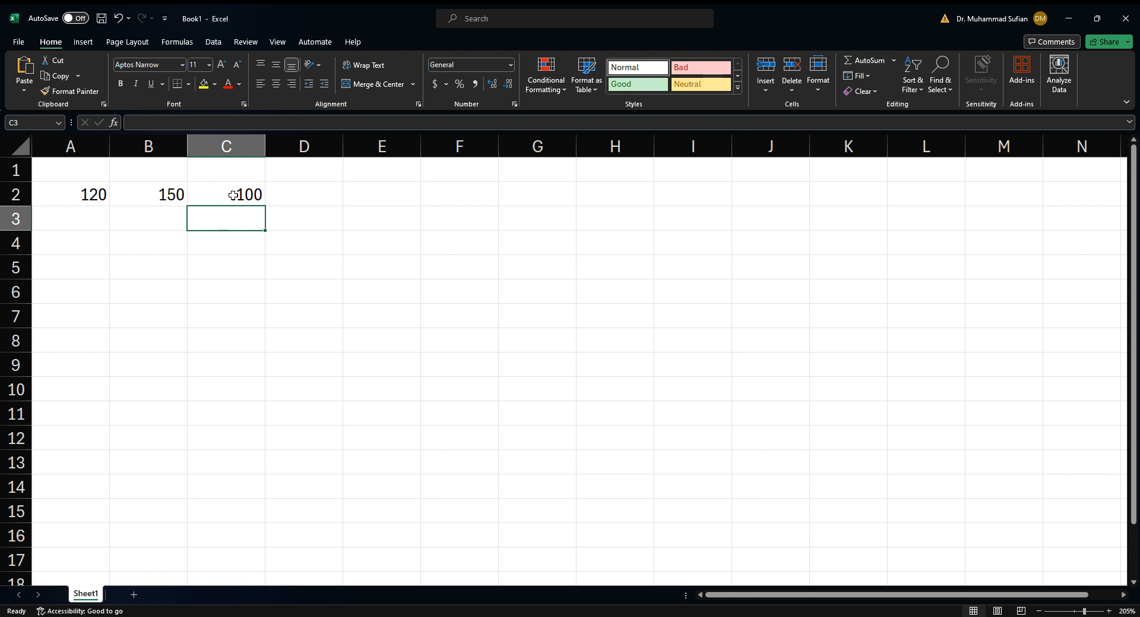
Step: Correct the divisor in C2's formula to B2 so that it reads =(A2/B2)*100, and select C2 again
click(231, 194)
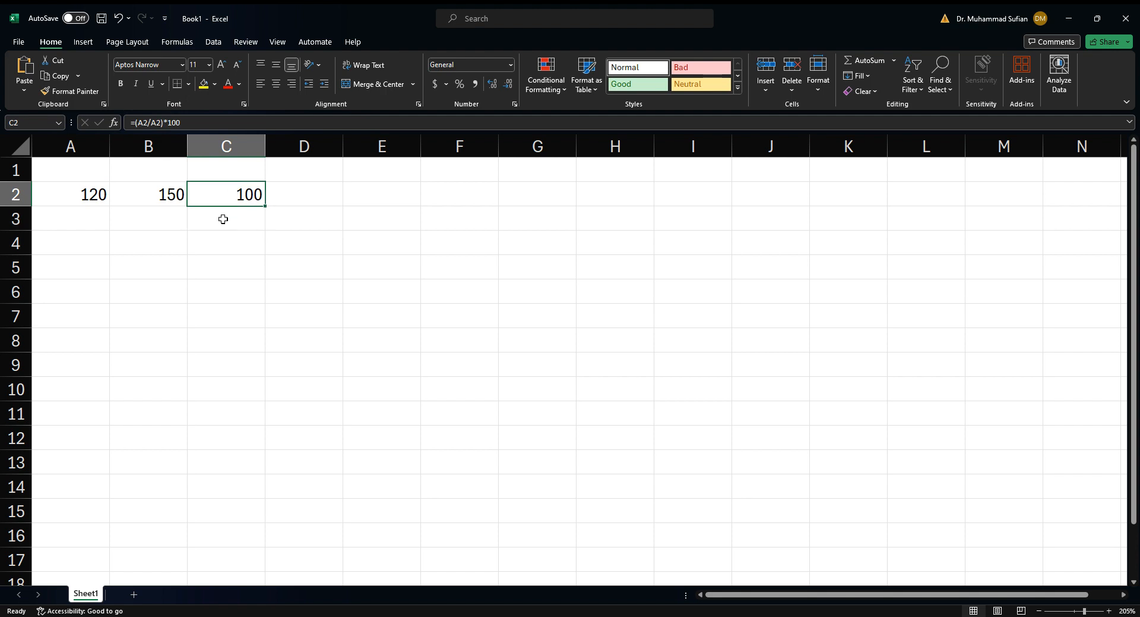
click(147, 190)
click(214, 188)
double_click(247, 192)
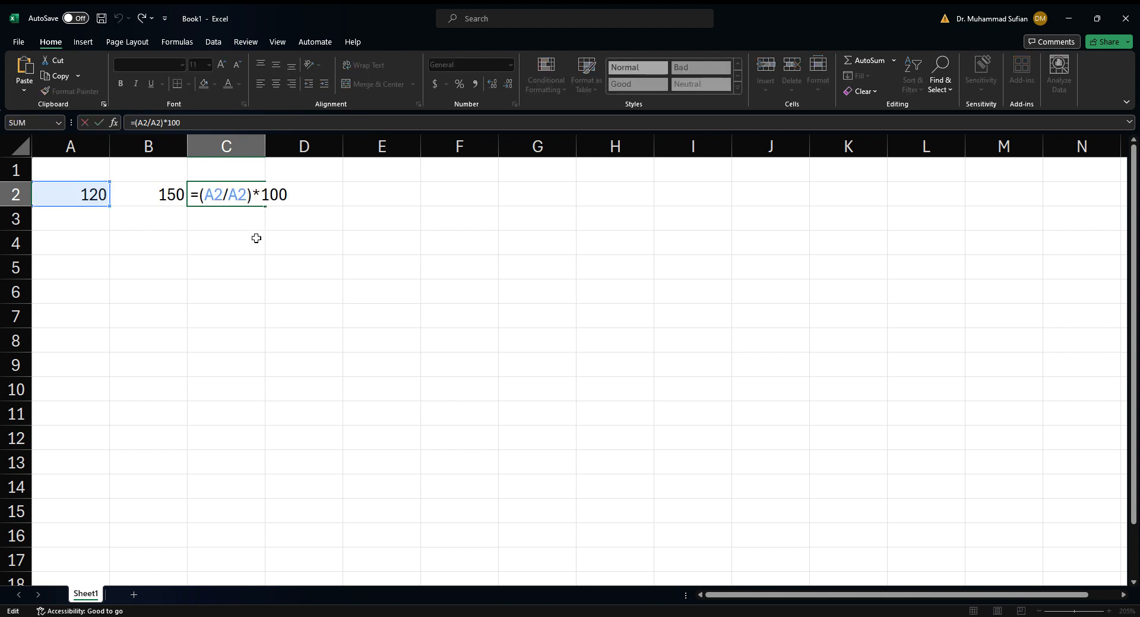
key(BackSpace)
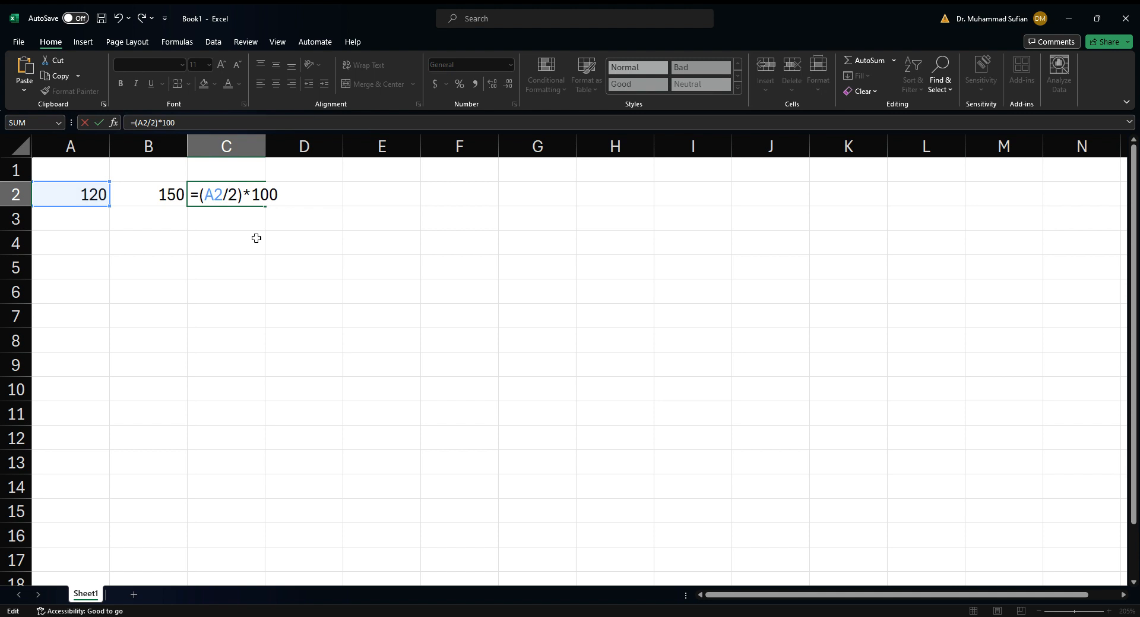
text(B)
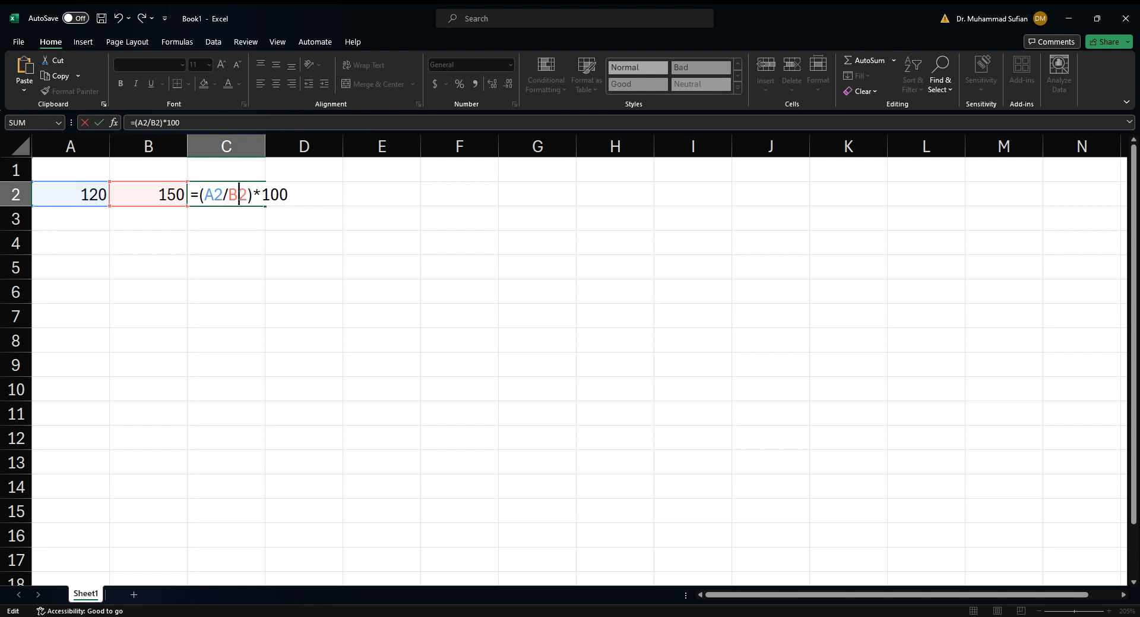
key(Return)
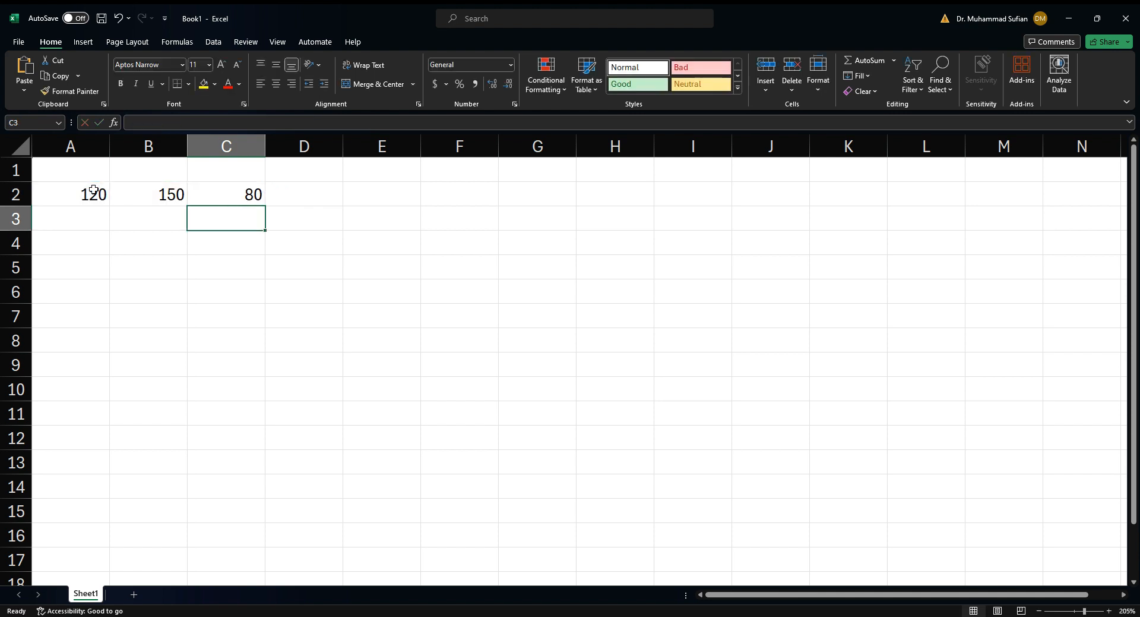
click(230, 188)
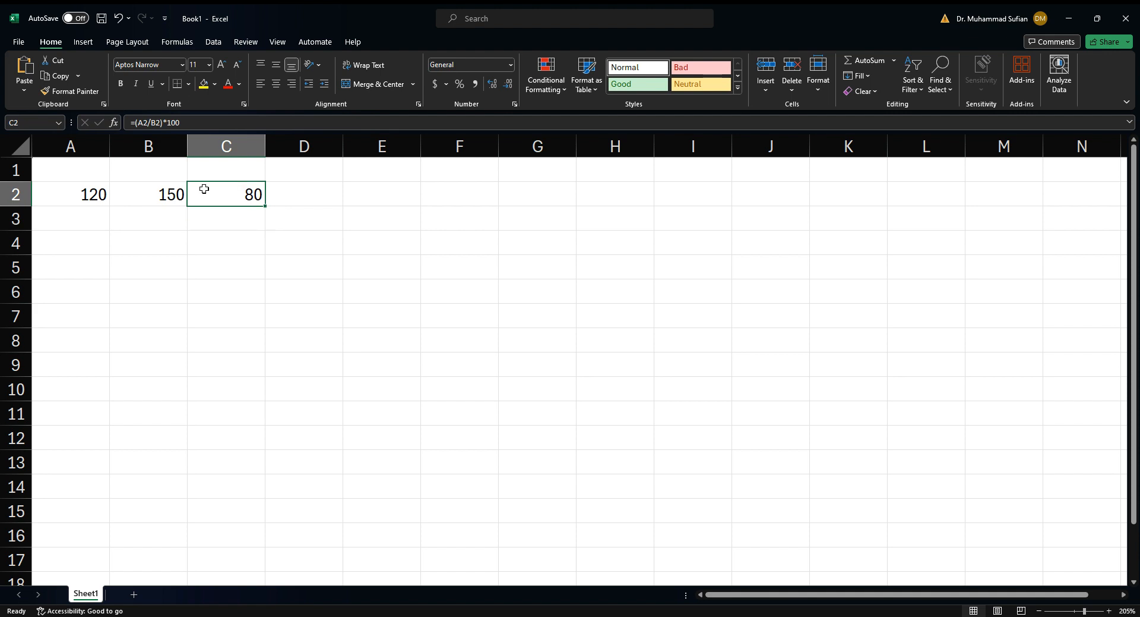
Step: Enter 150 in cell B3 and 106 in cell A3
click(159, 217)
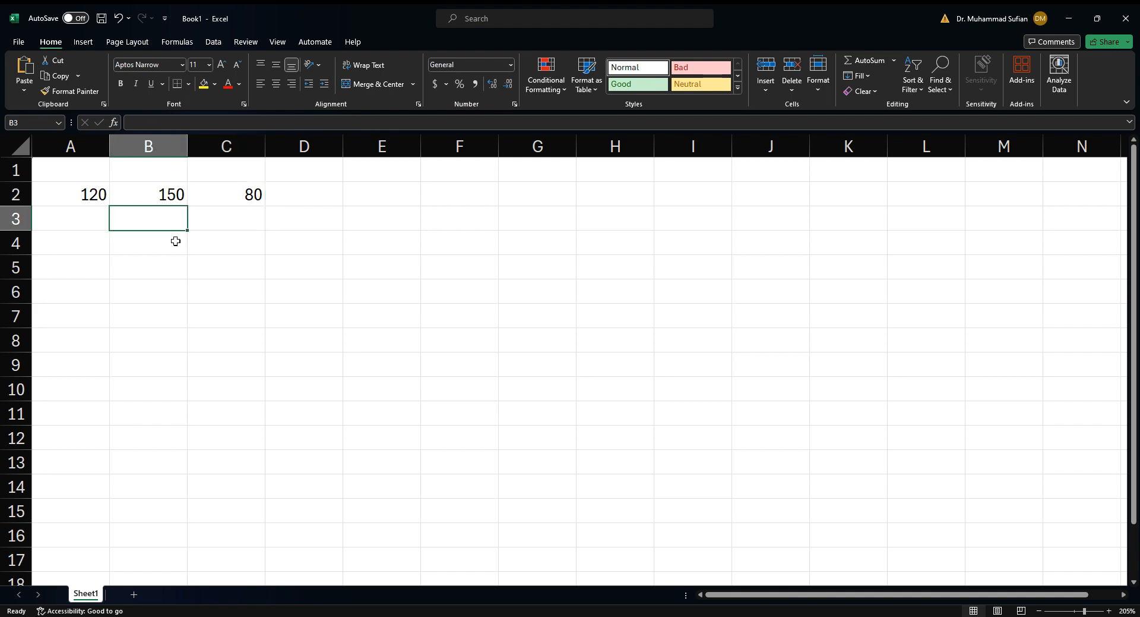
text(150)
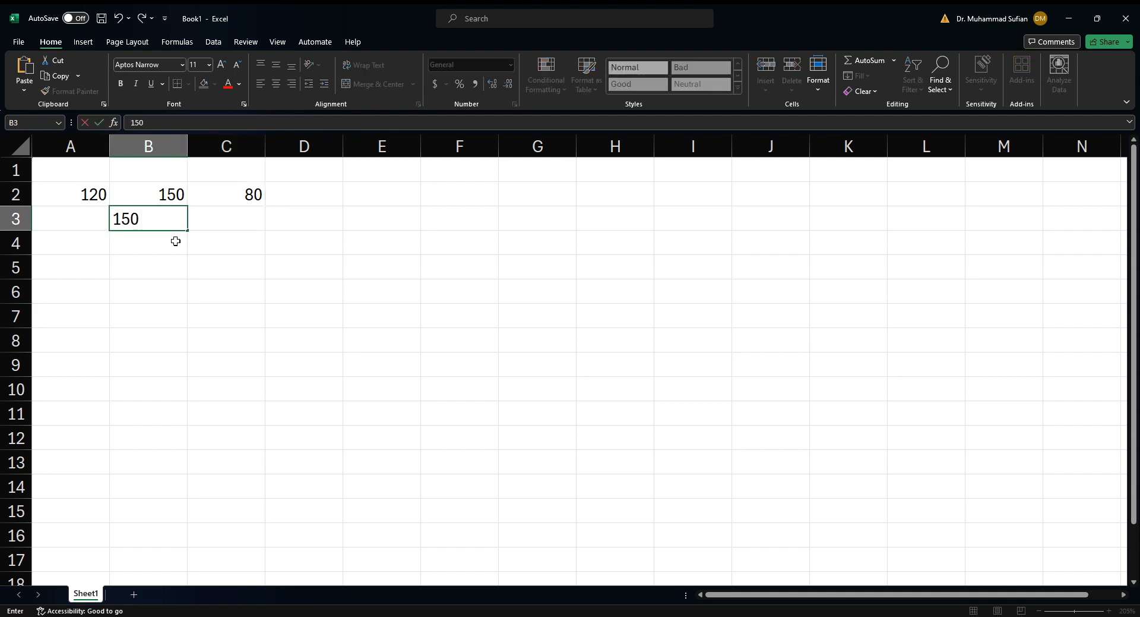
key(Left)
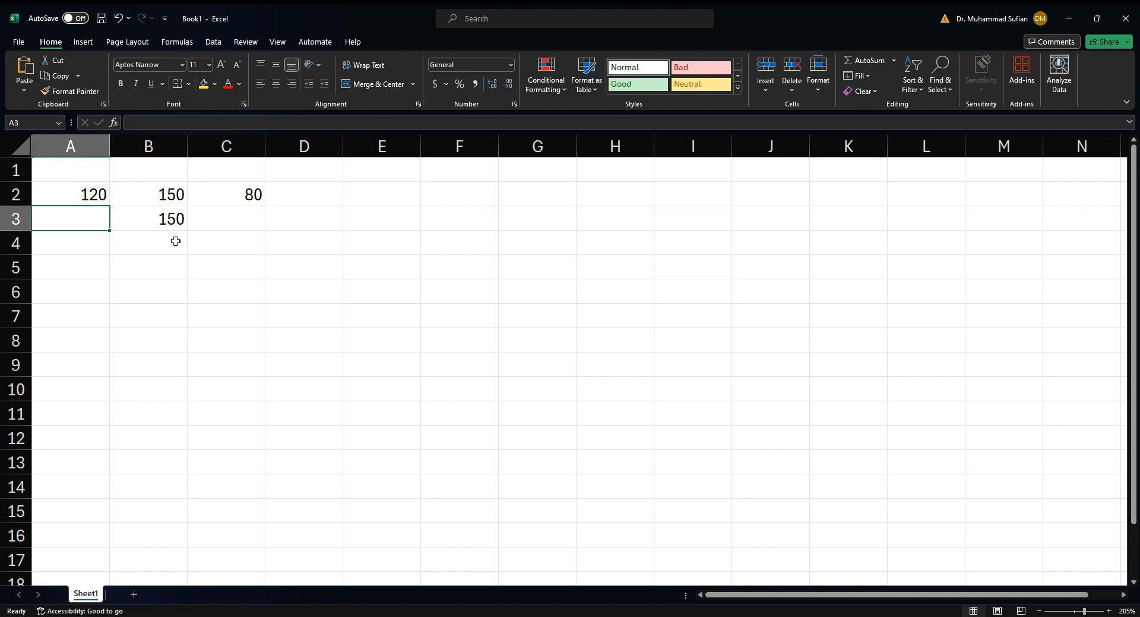
text(106)
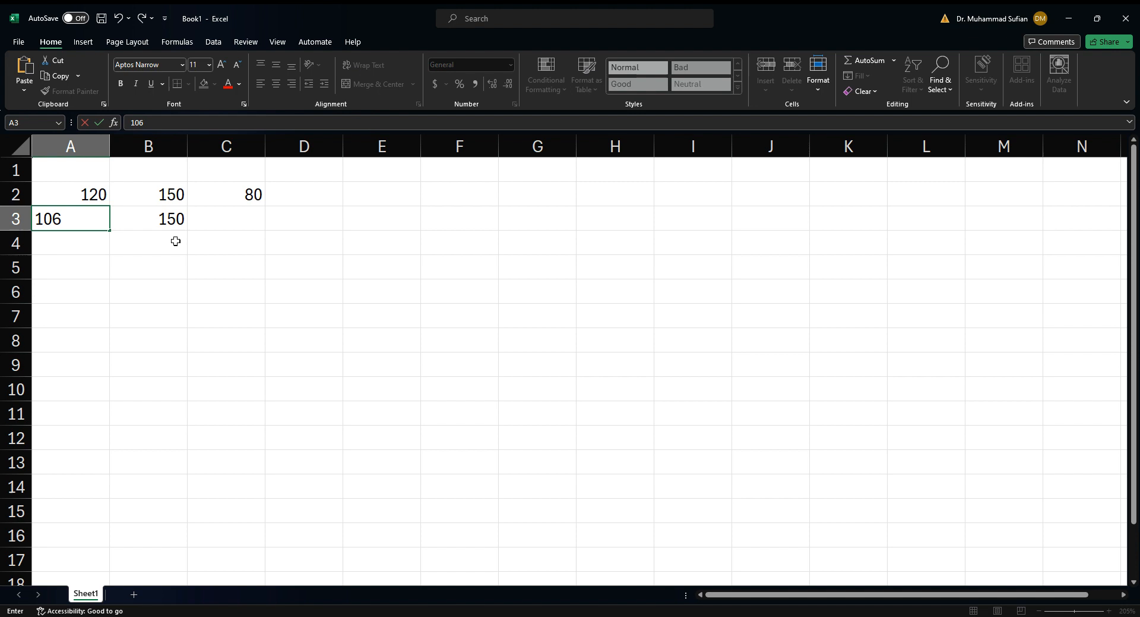
key(Return)
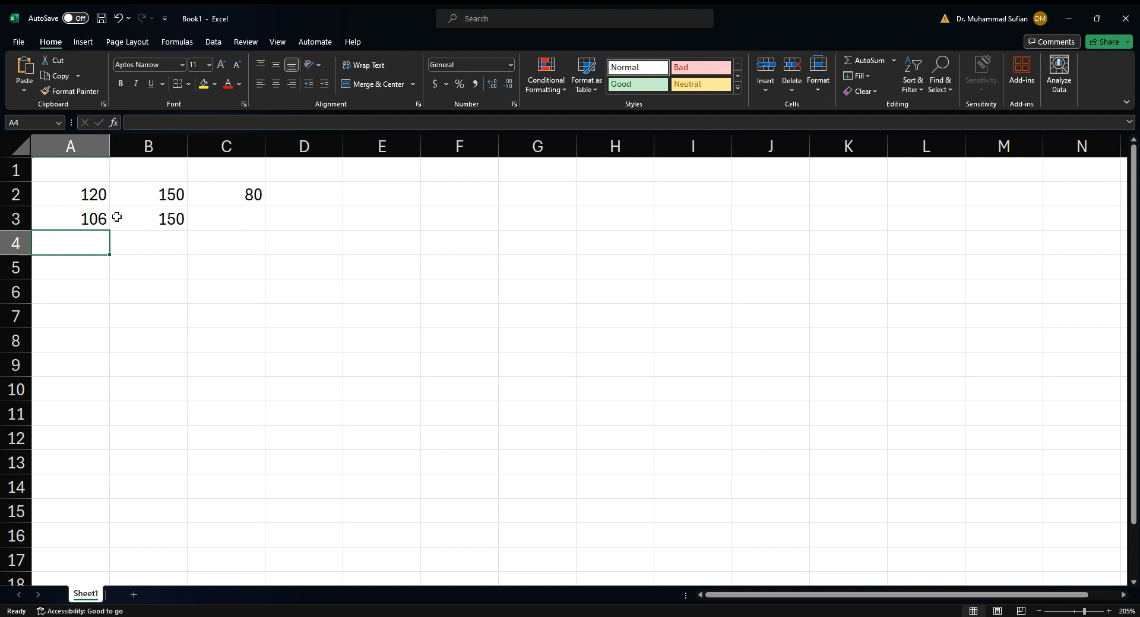
Step: Fill the percentage formula from C2 down to C3 and select C3
click(170, 218)
click(253, 199)
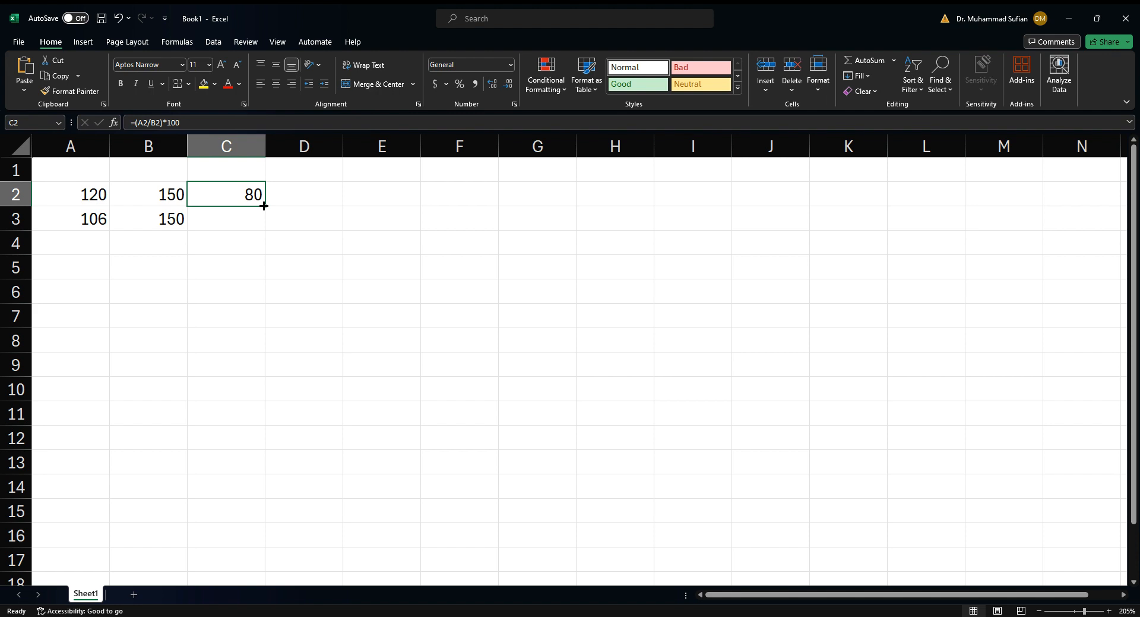
drag(264, 206, 265, 230)
click(237, 240)
click(235, 223)
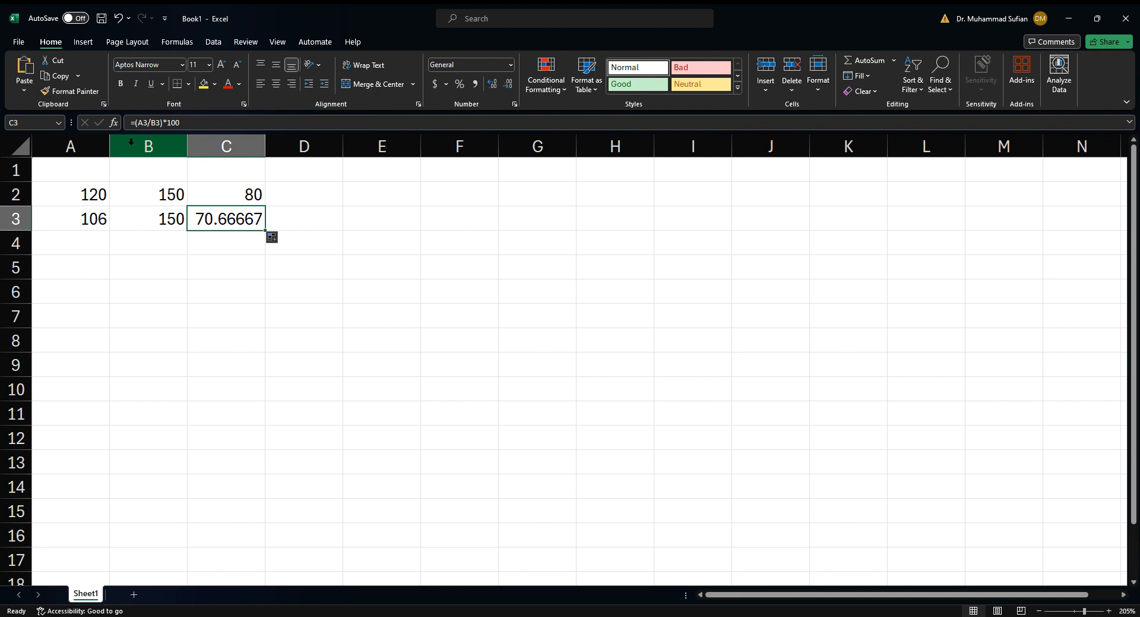
Step: Enter the headers Obtain M, Total M and Percentage in cells A1, B1 and C1
click(89, 147)
click(88, 165)
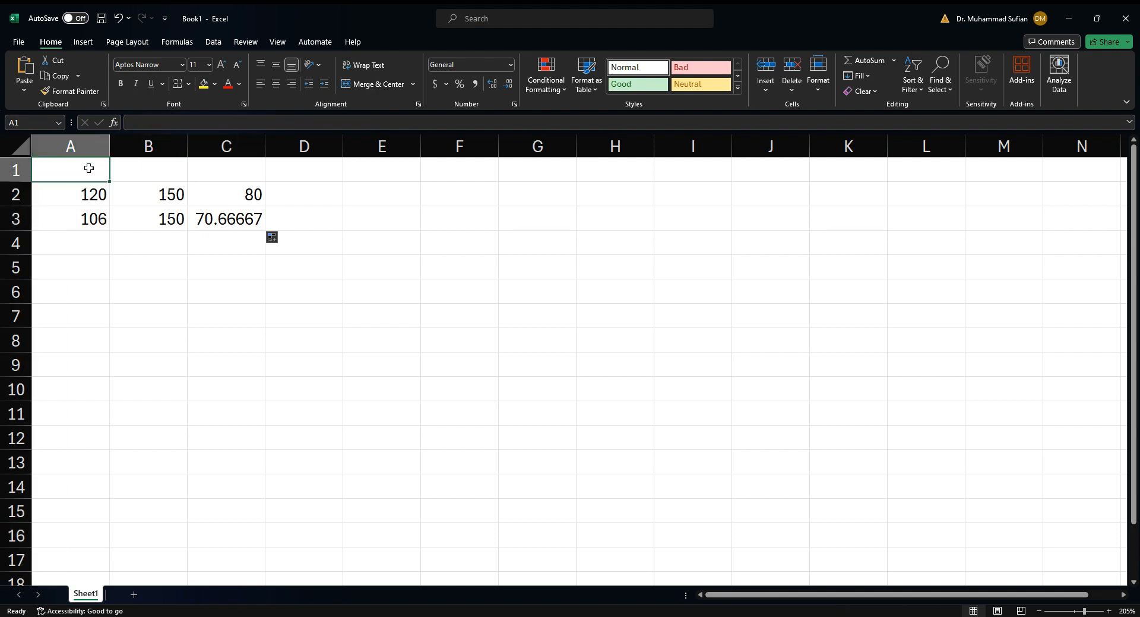
text(Obta)
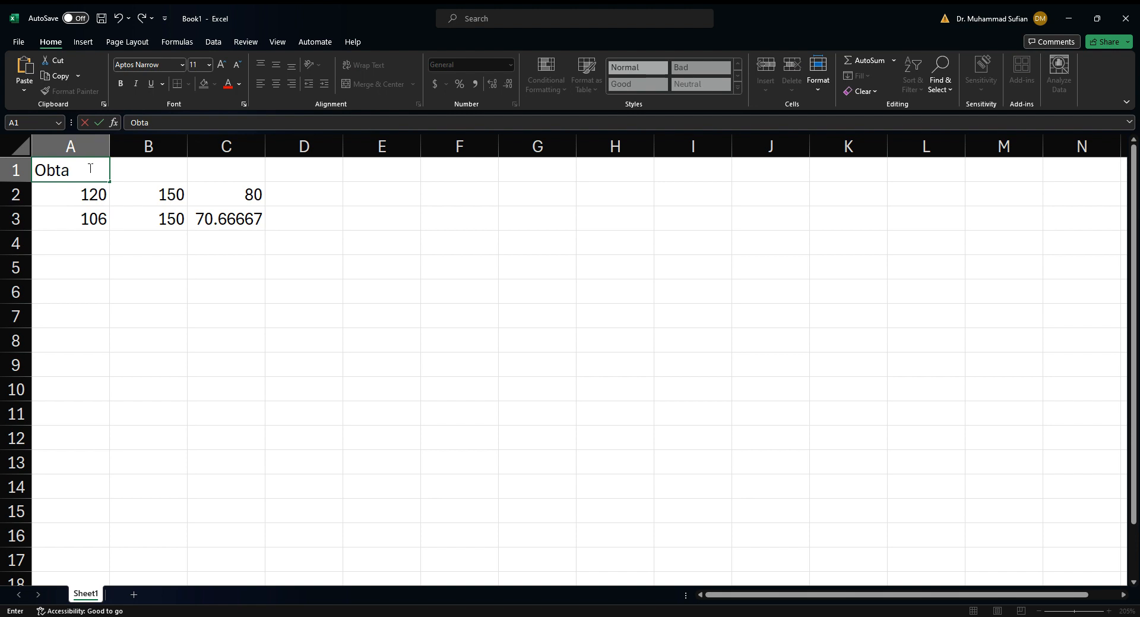
text(in M)
key(Tab)
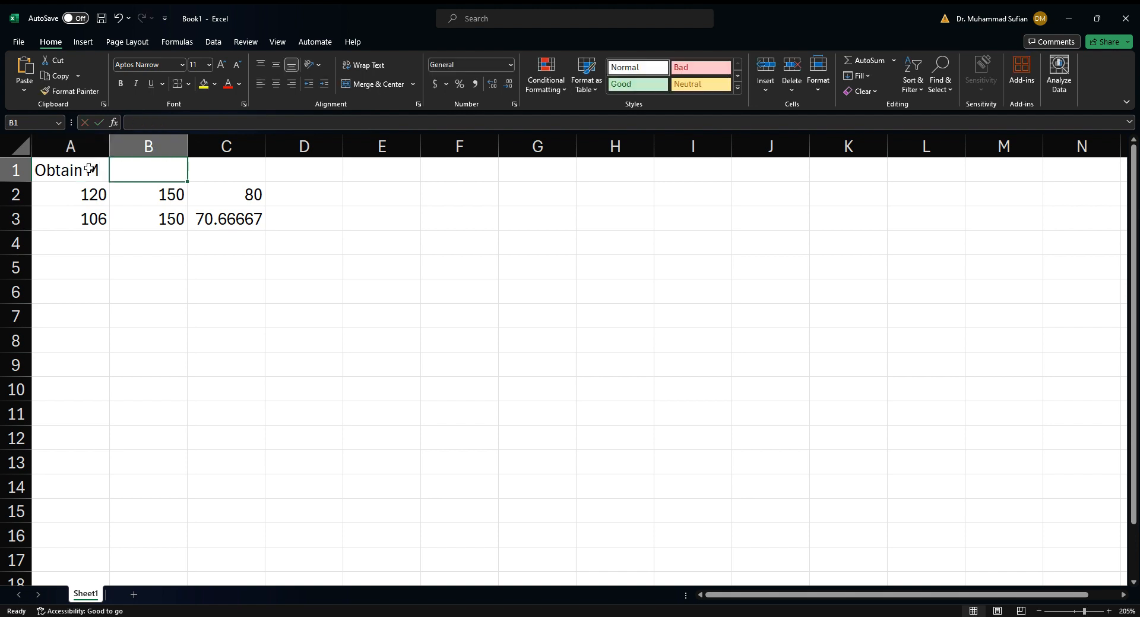
text(Total M)
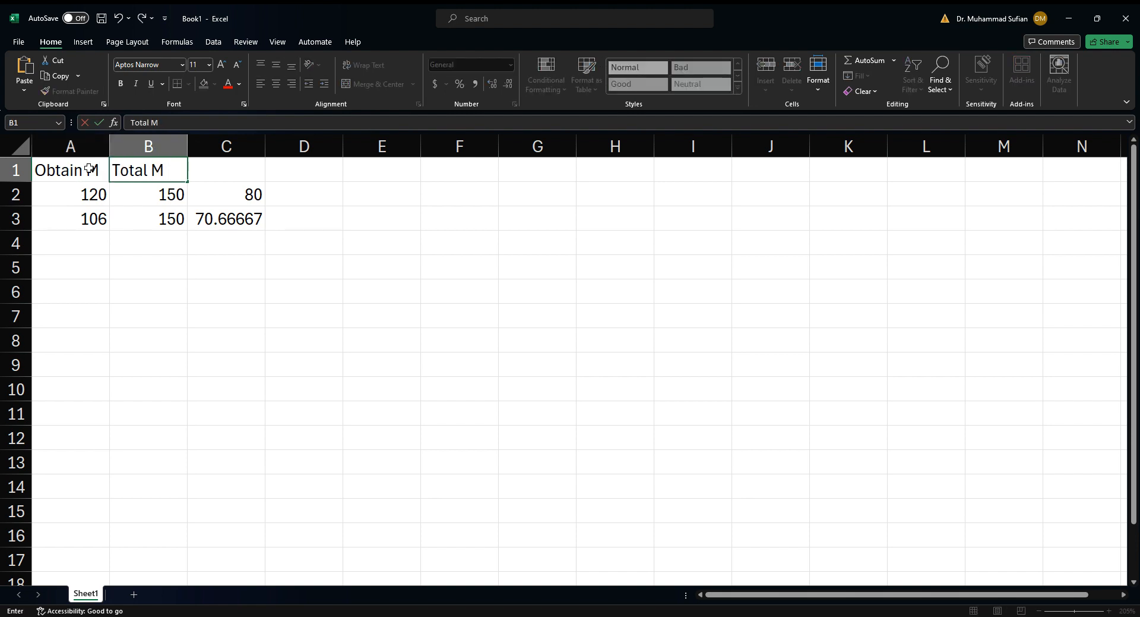
key(Tab)
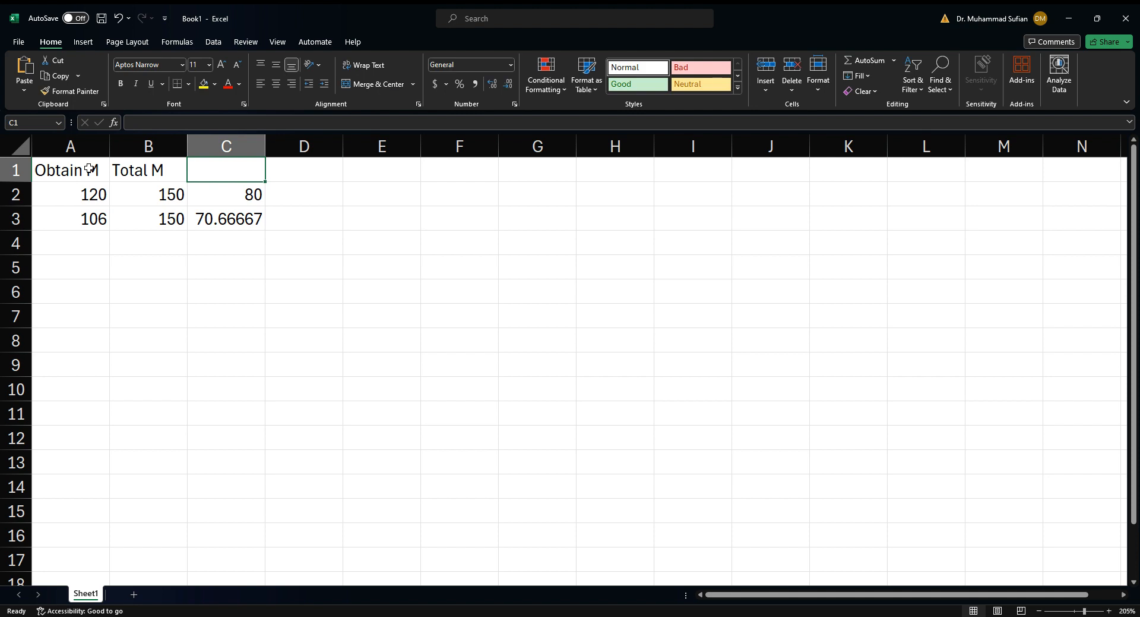
text(Percentage)
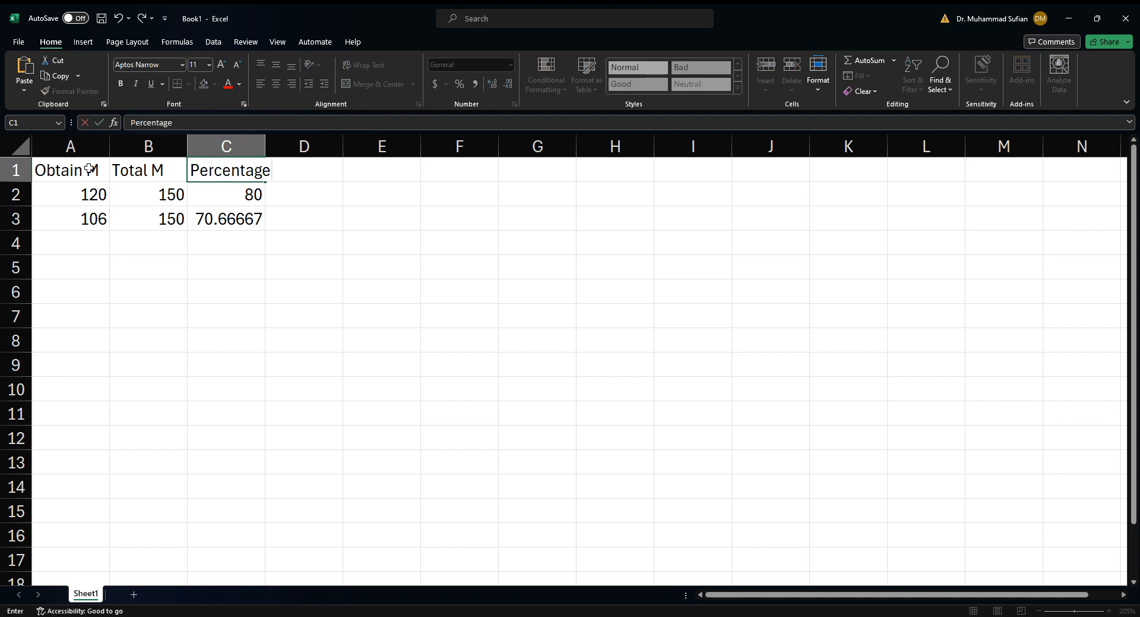
key(Return)
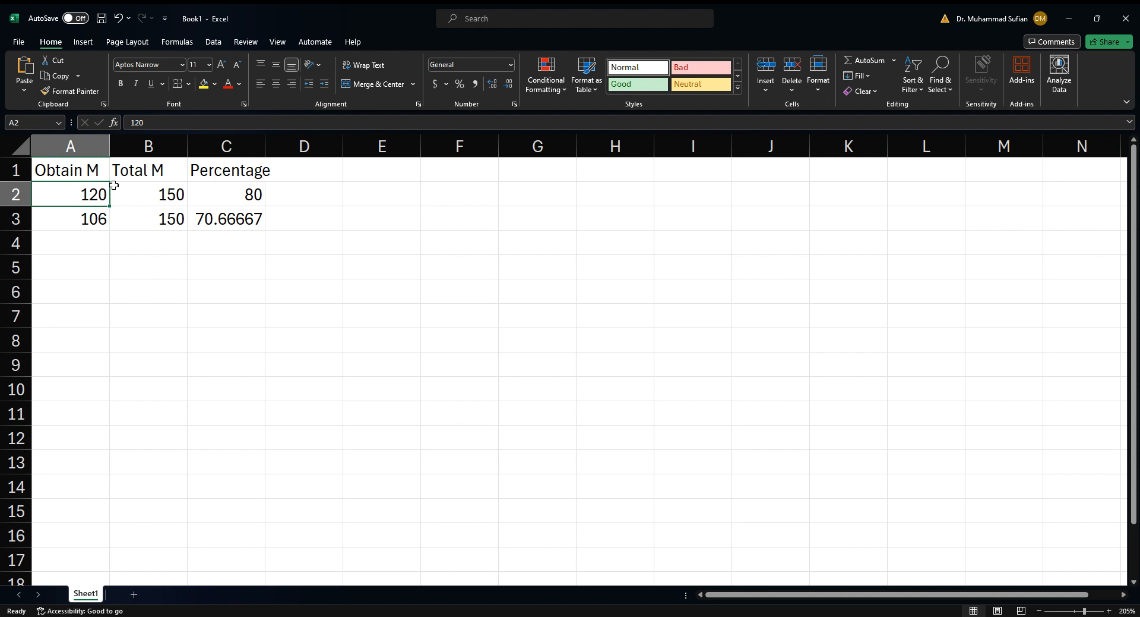
drag(89, 169, 205, 228)
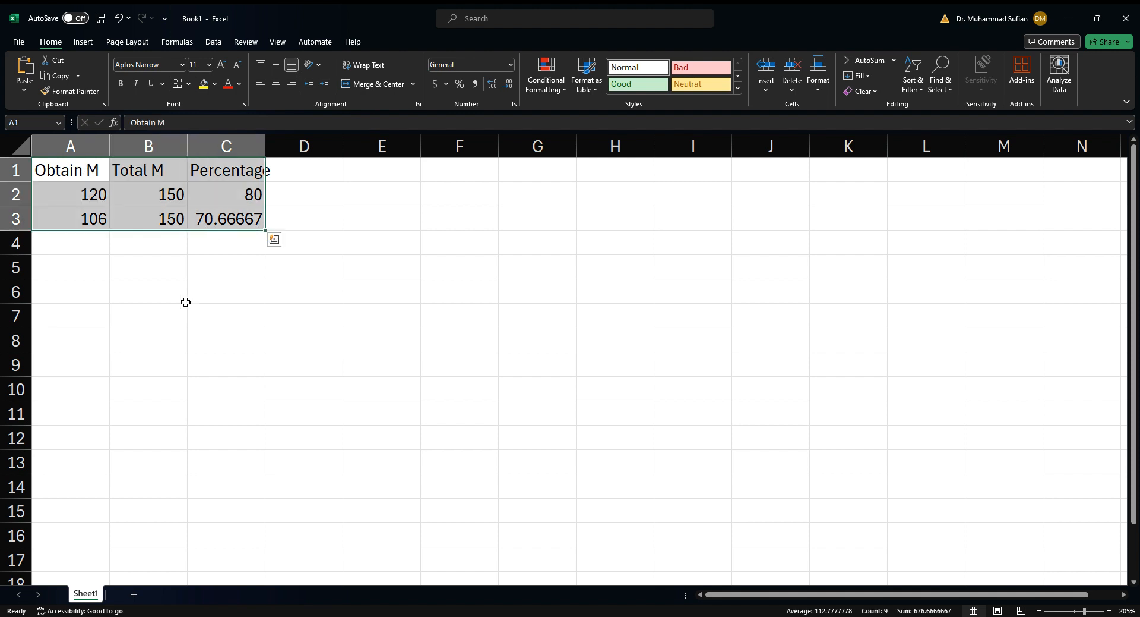
click(230, 209)
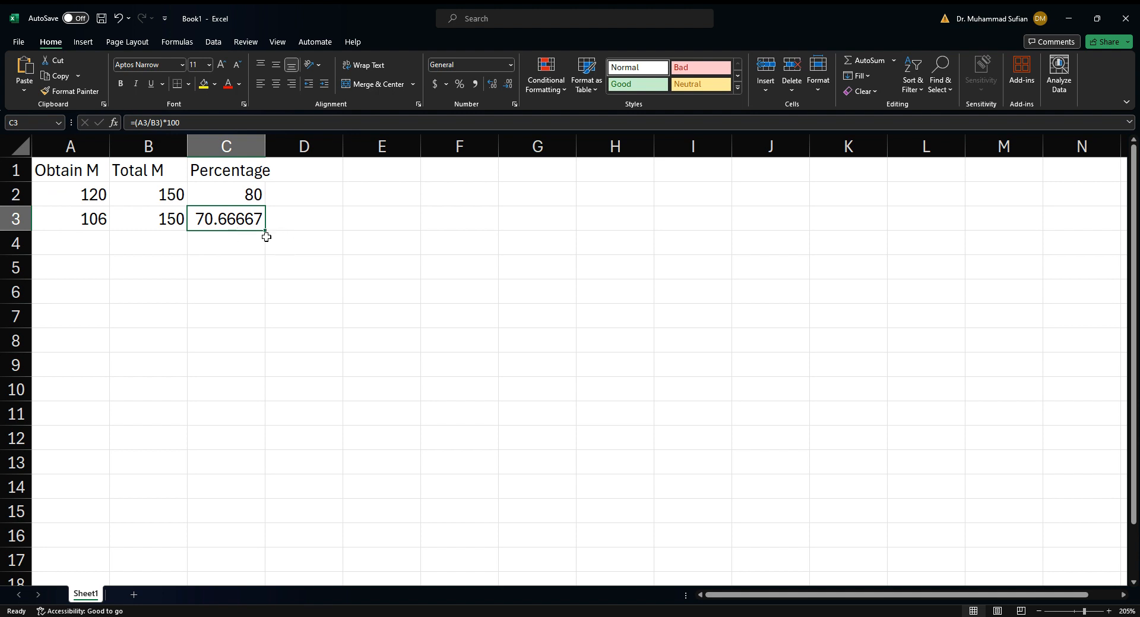
click(244, 191)
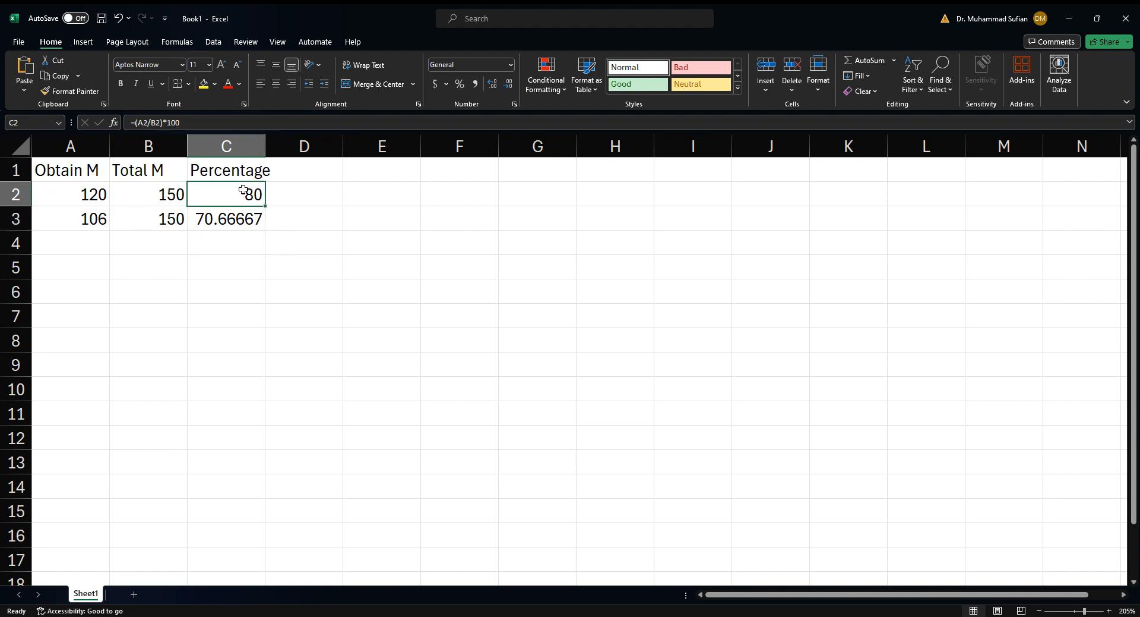
click(231, 218)
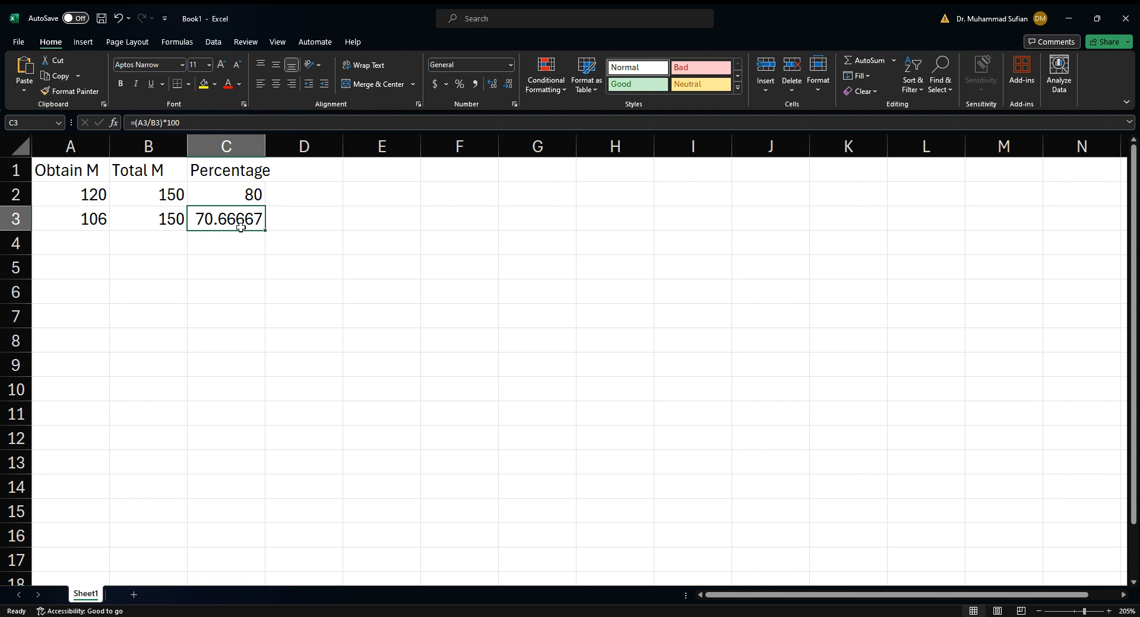
Step: Format the percentage results in C2:C3 as Number with one decimal place
drag(233, 188, 233, 212)
right_click(220, 199)
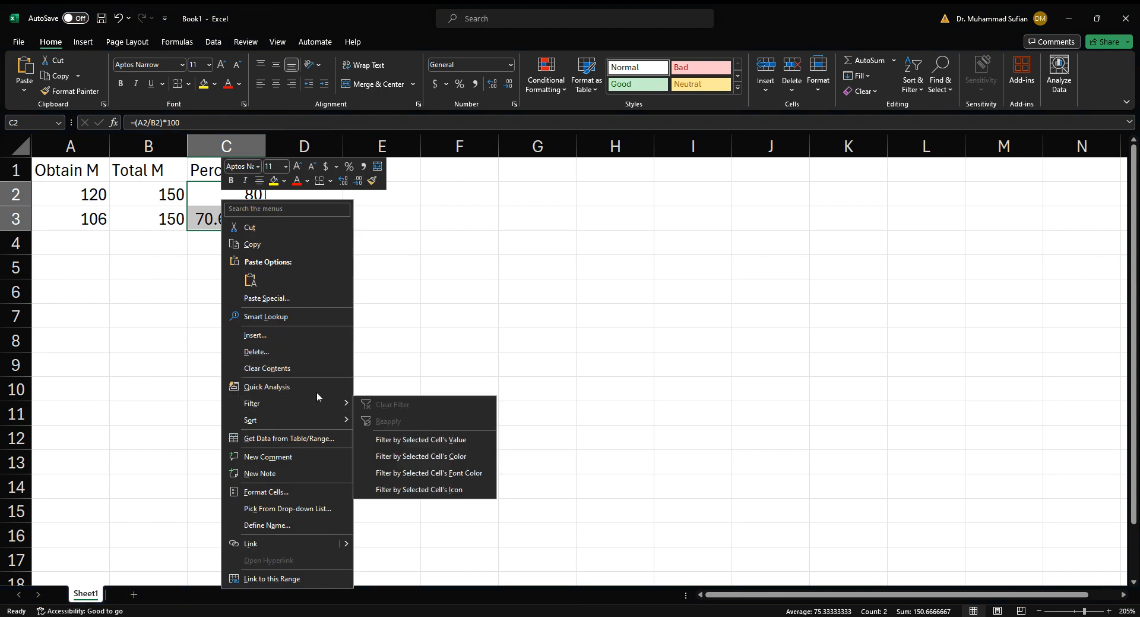
click(316, 493)
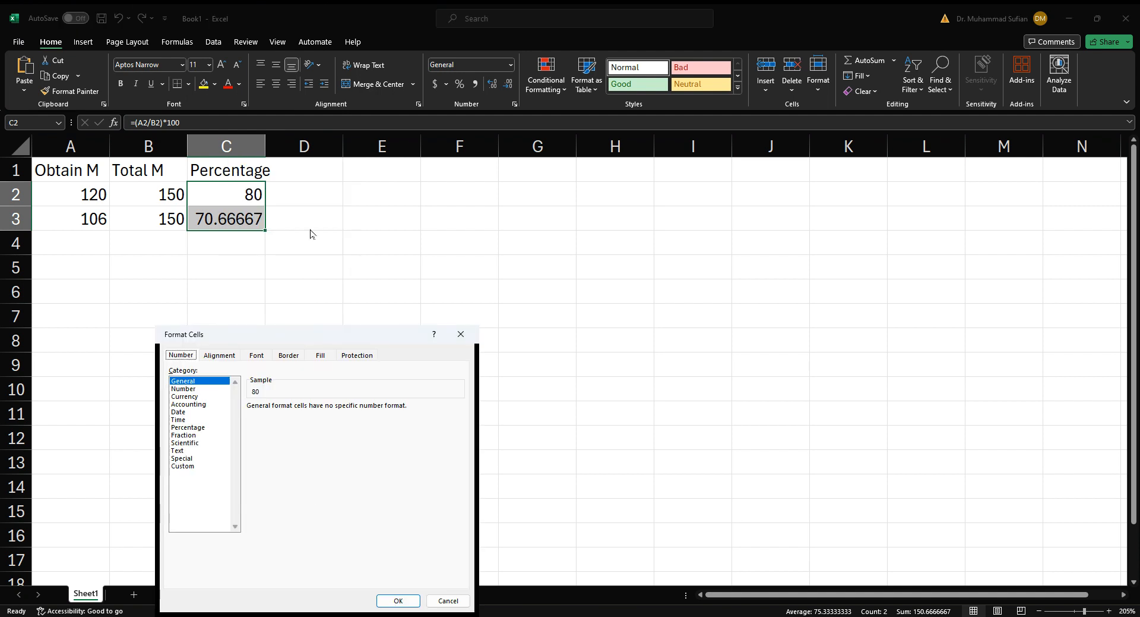
drag(307, 337, 222, 264)
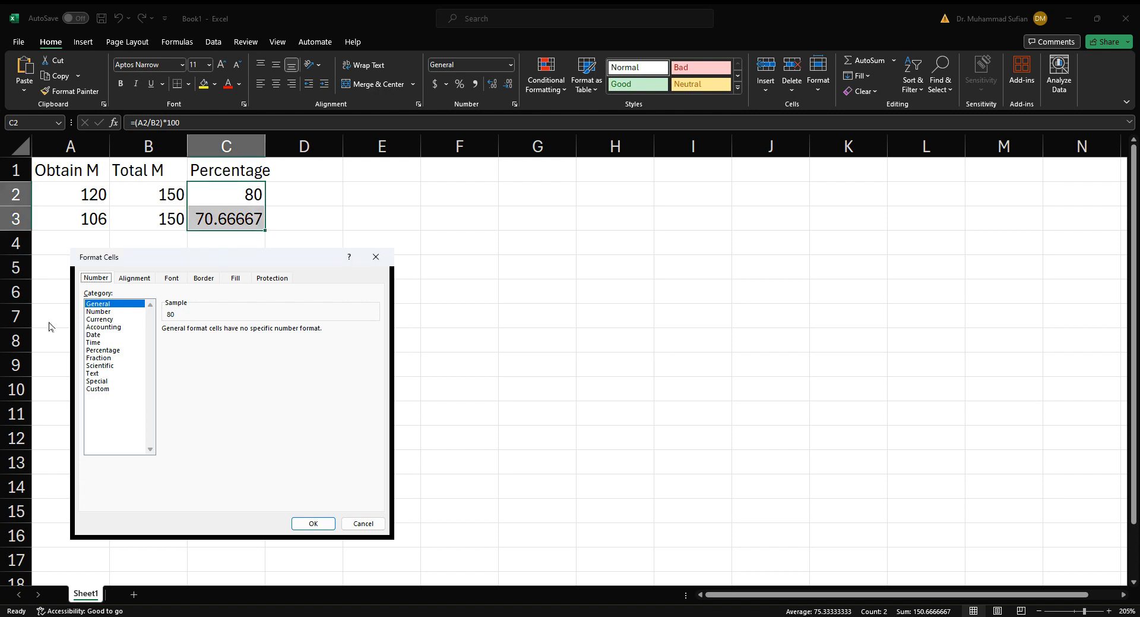
click(132, 304)
click(130, 311)
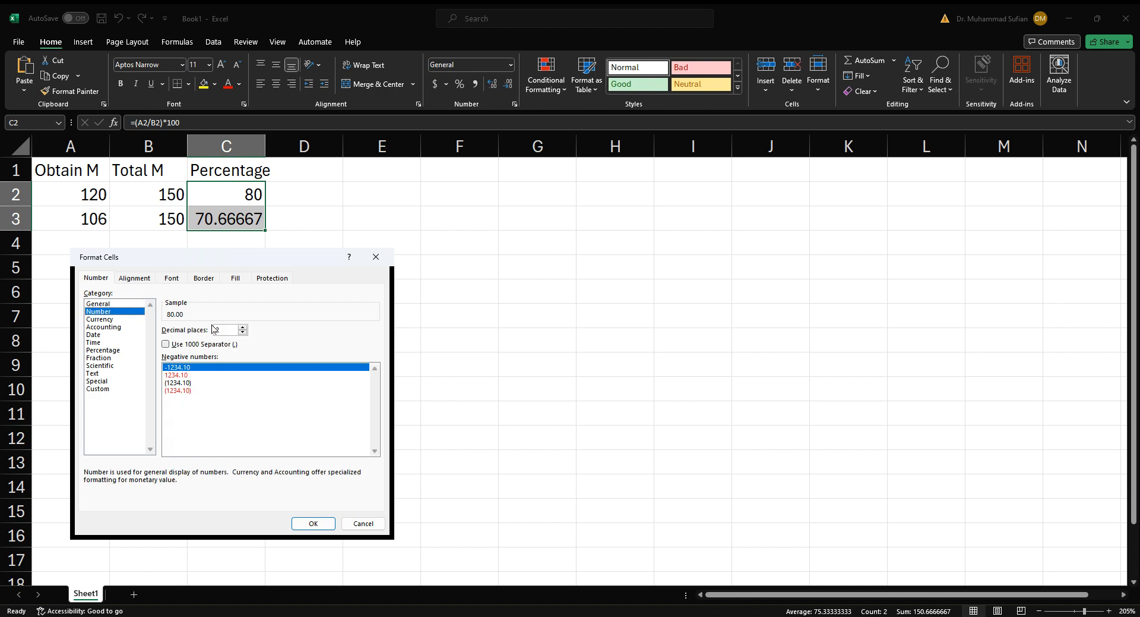
click(242, 333)
click(314, 524)
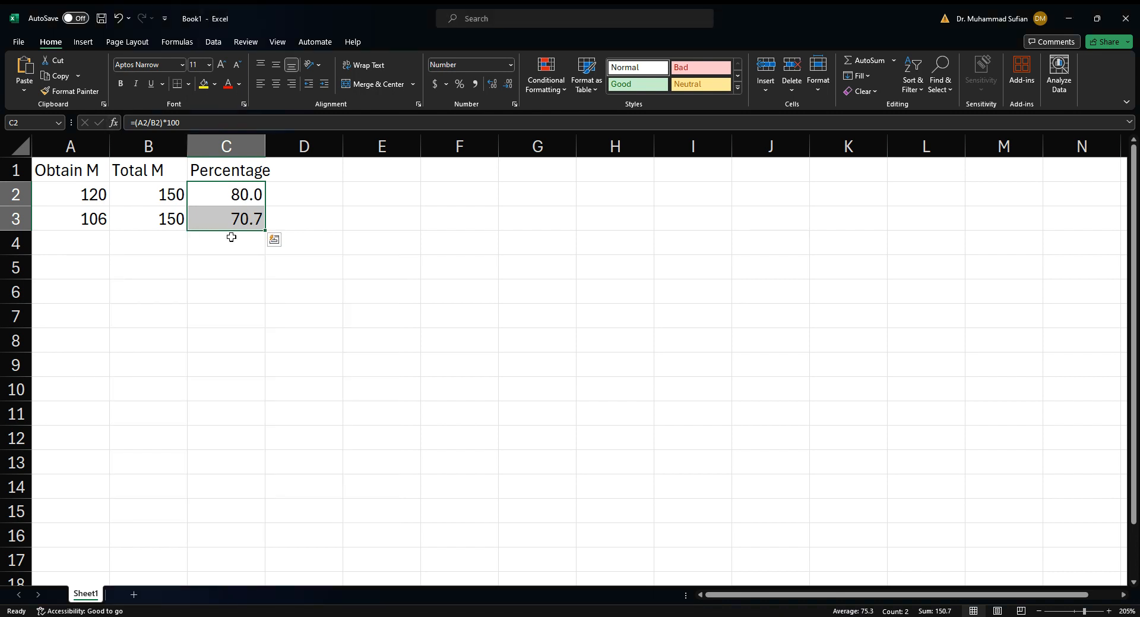
click(239, 248)
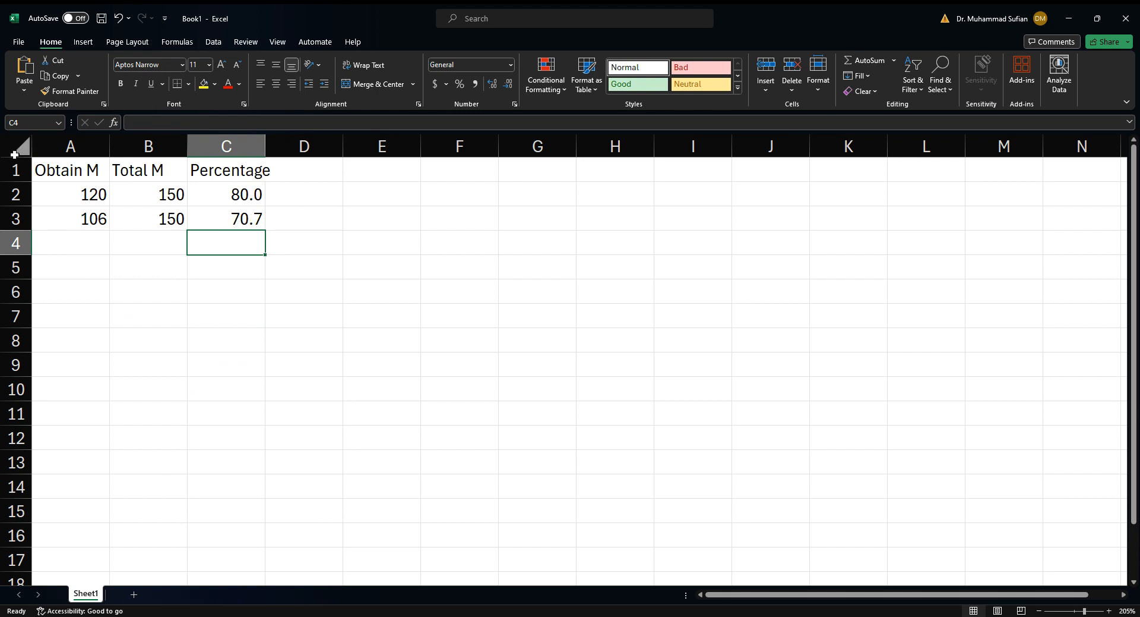
Step: Complete the headers in A1 and B1 so they read Obtain Marks and Total Marks
click(94, 166)
double_click(94, 167)
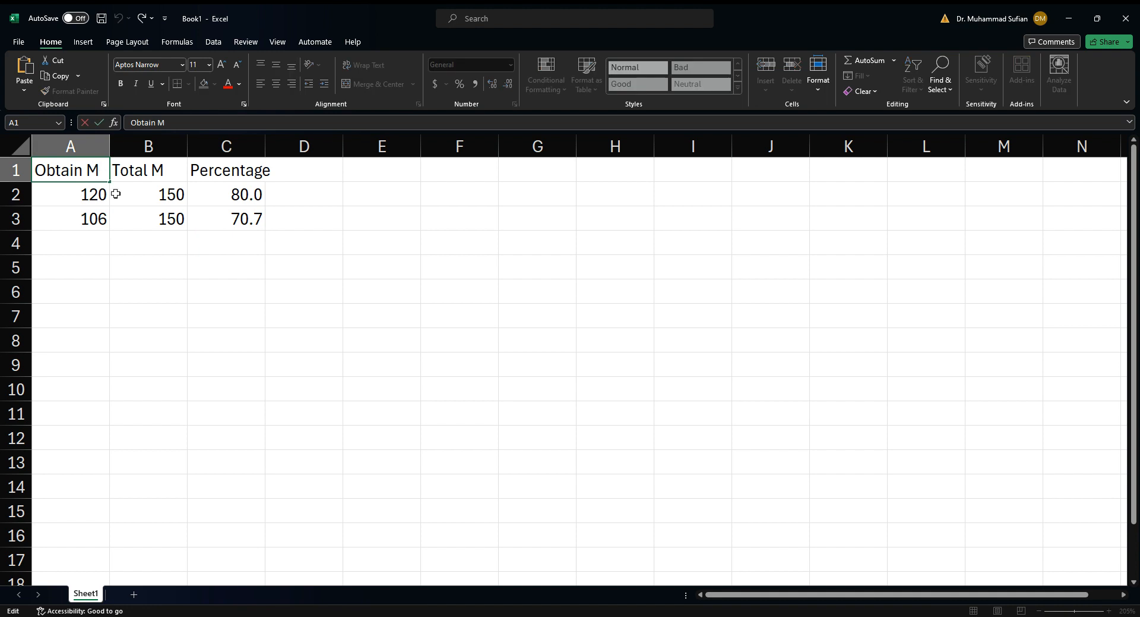
text(arks)
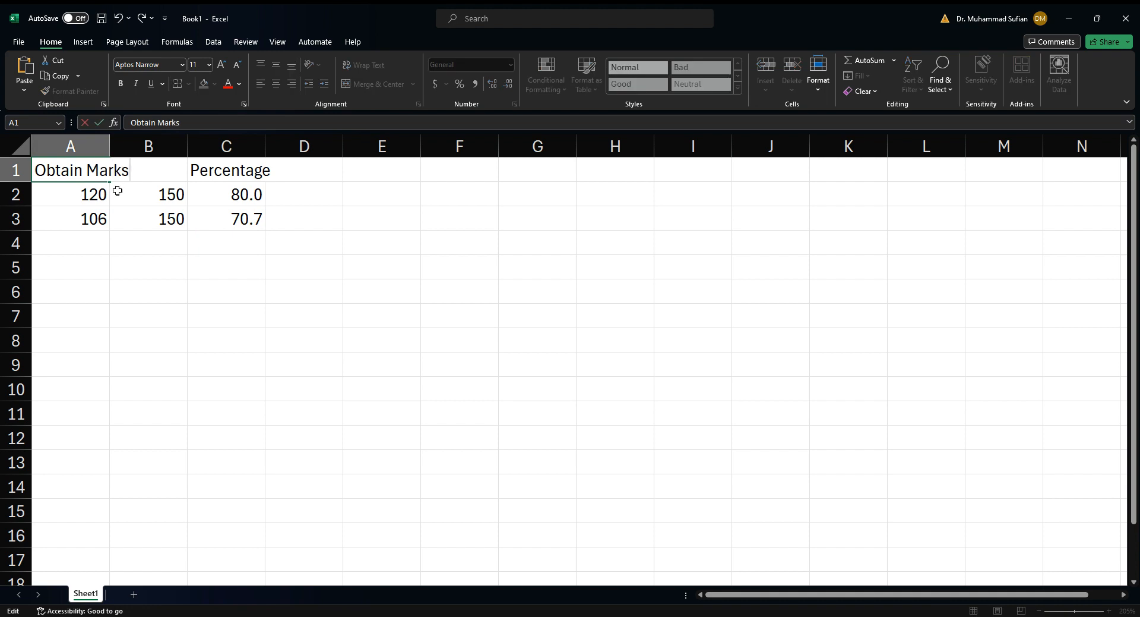
key(Tab)
double_click(174, 168)
text(arks)
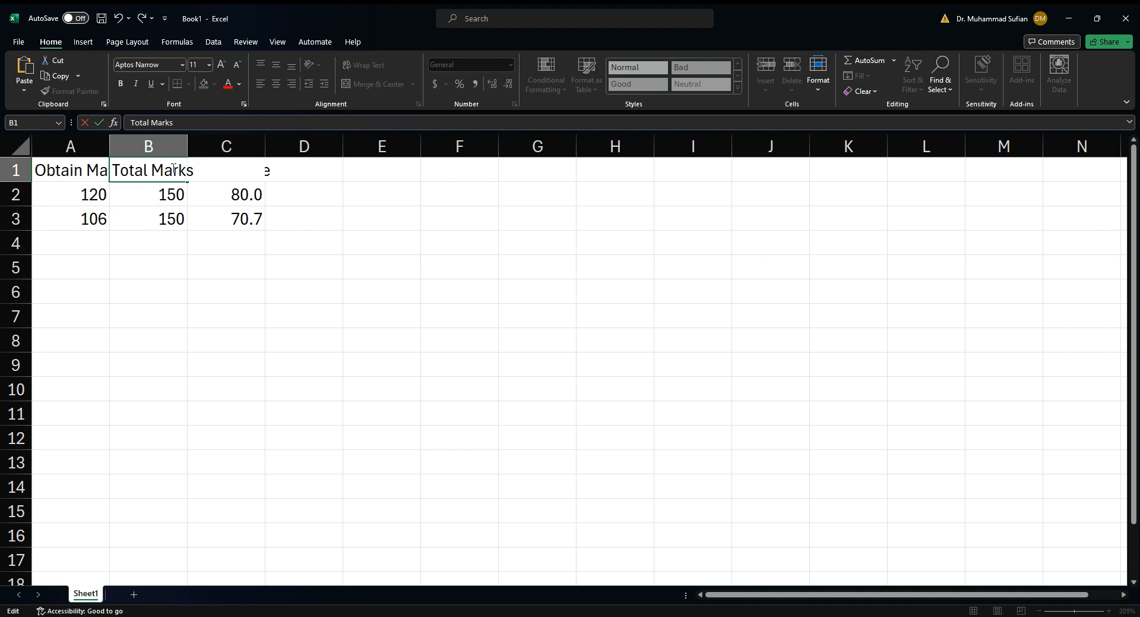
key(Return)
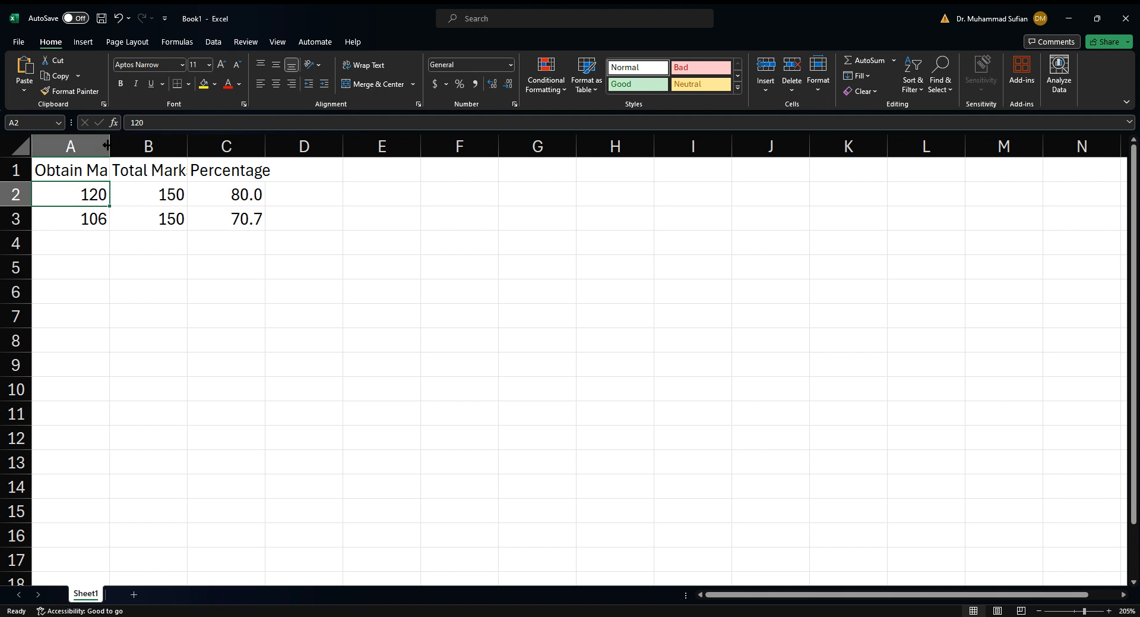
Step: Widen column A just enough for its header and autofit columns B and C to their contents
drag(106, 145, 176, 147)
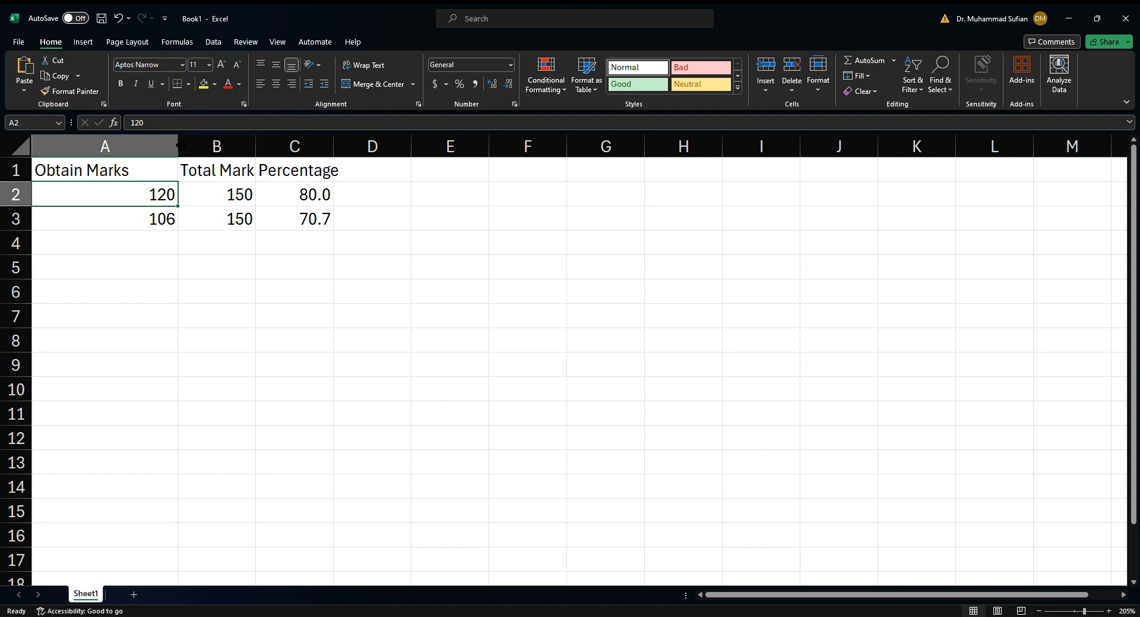
drag(179, 145, 142, 145)
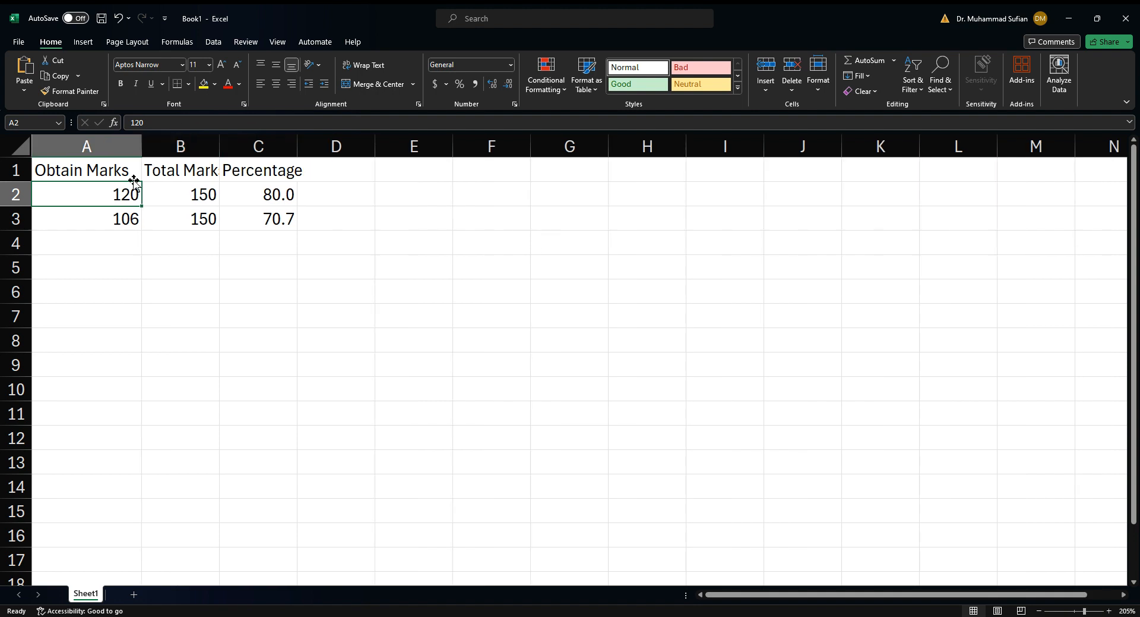
double_click(219, 146)
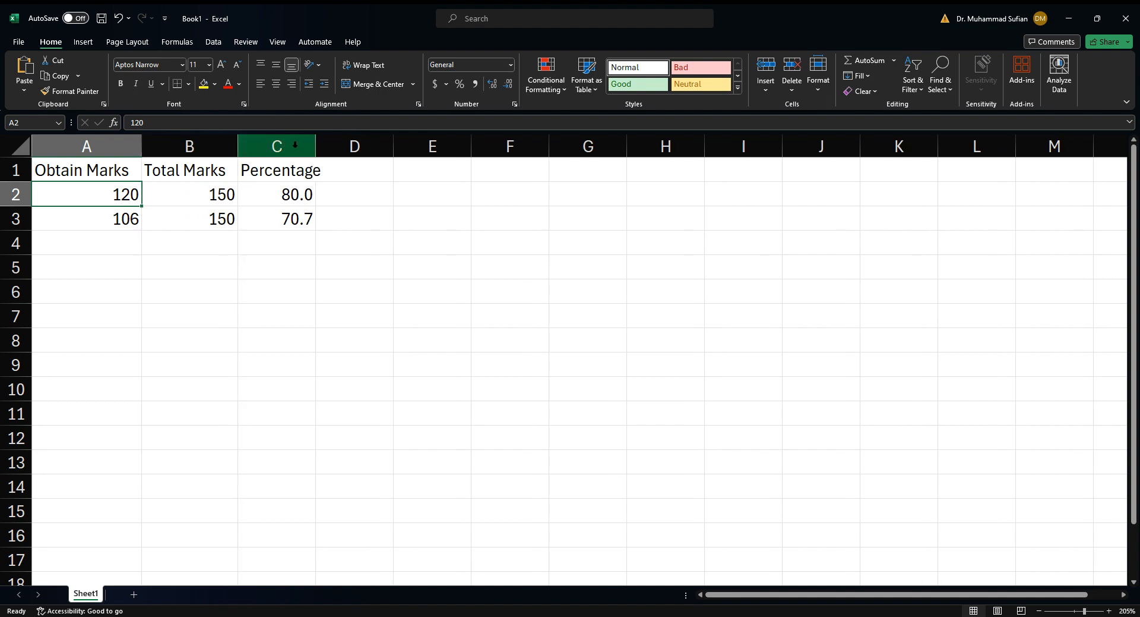
double_click(315, 146)
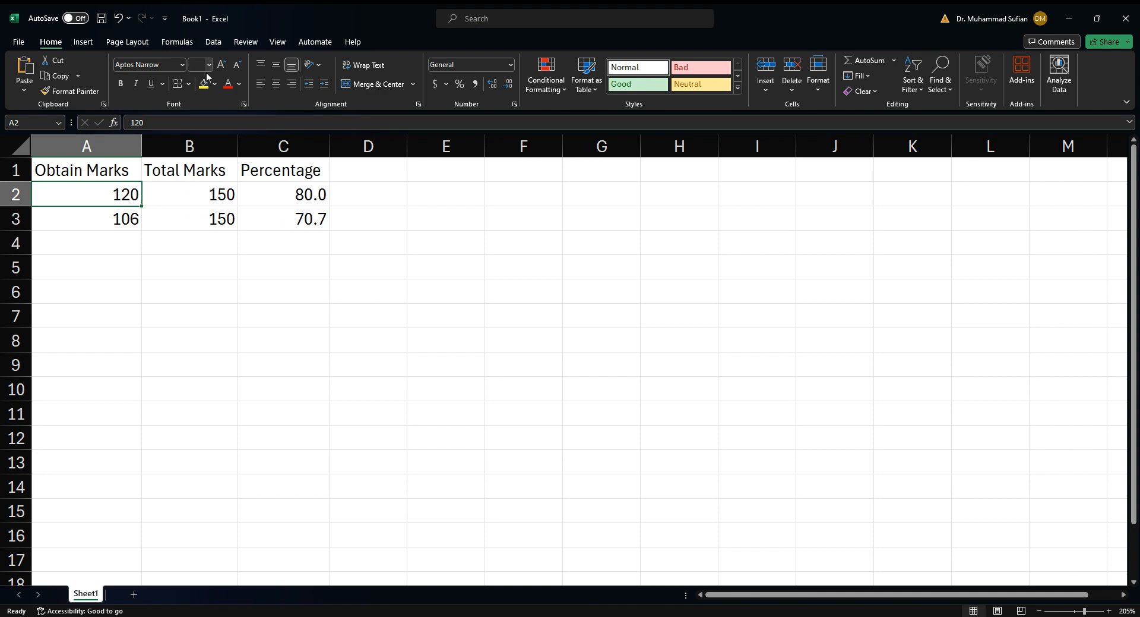
Step: Make the headers in A1:C1 bold and deselect them
drag(116, 169, 246, 170)
click(123, 84)
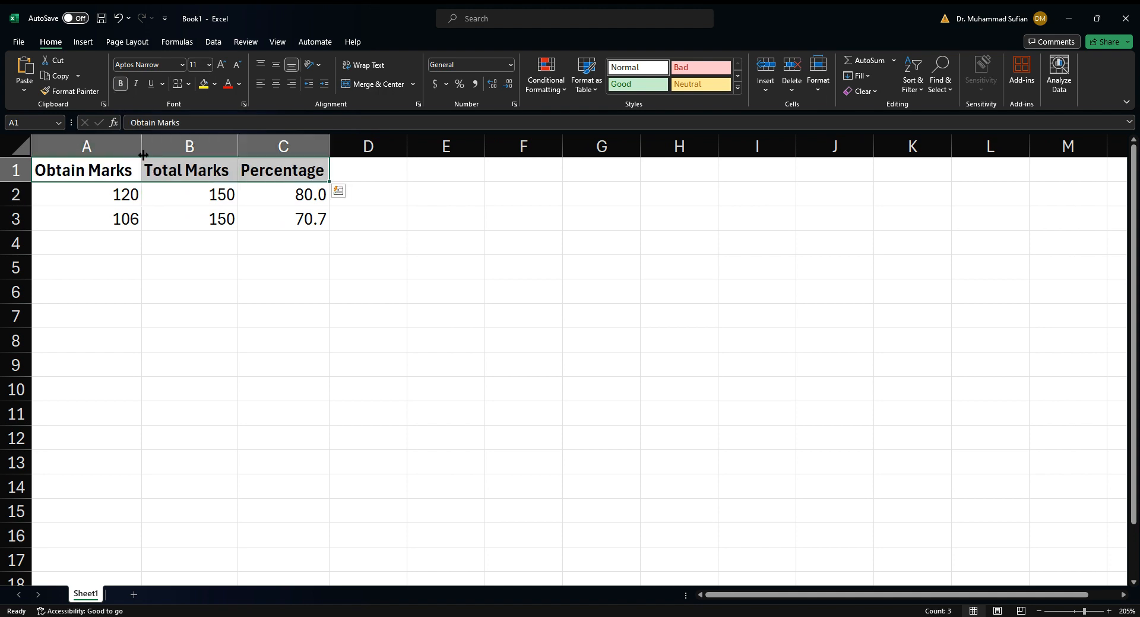
click(185, 218)
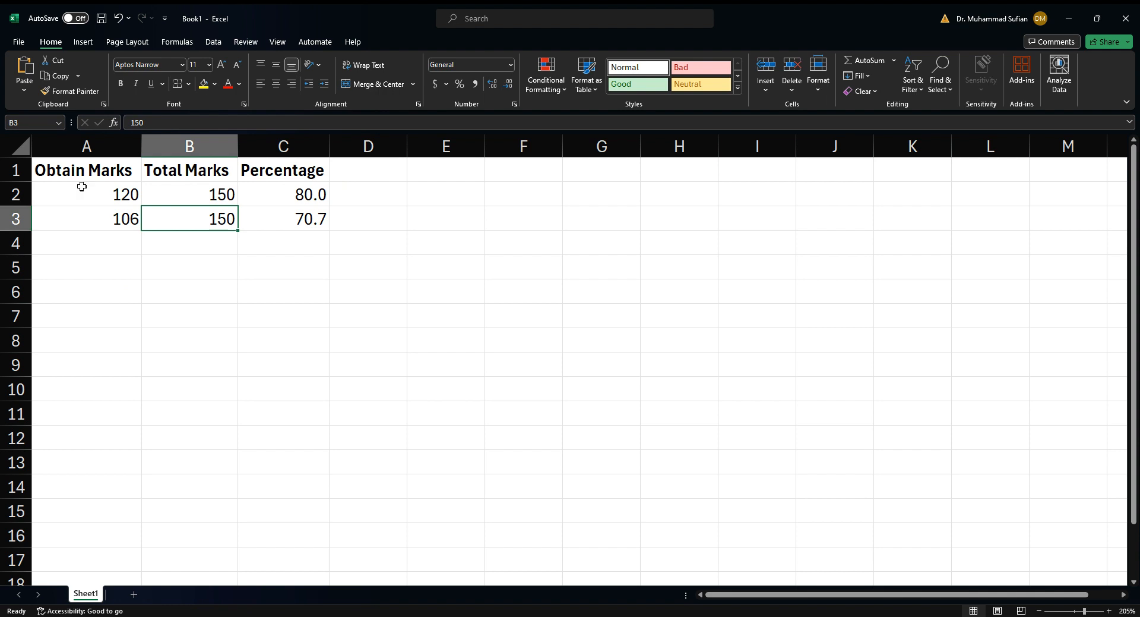
Step: Insert an empty column before the Obtain Marks column
right_click(72, 150)
click(168, 273)
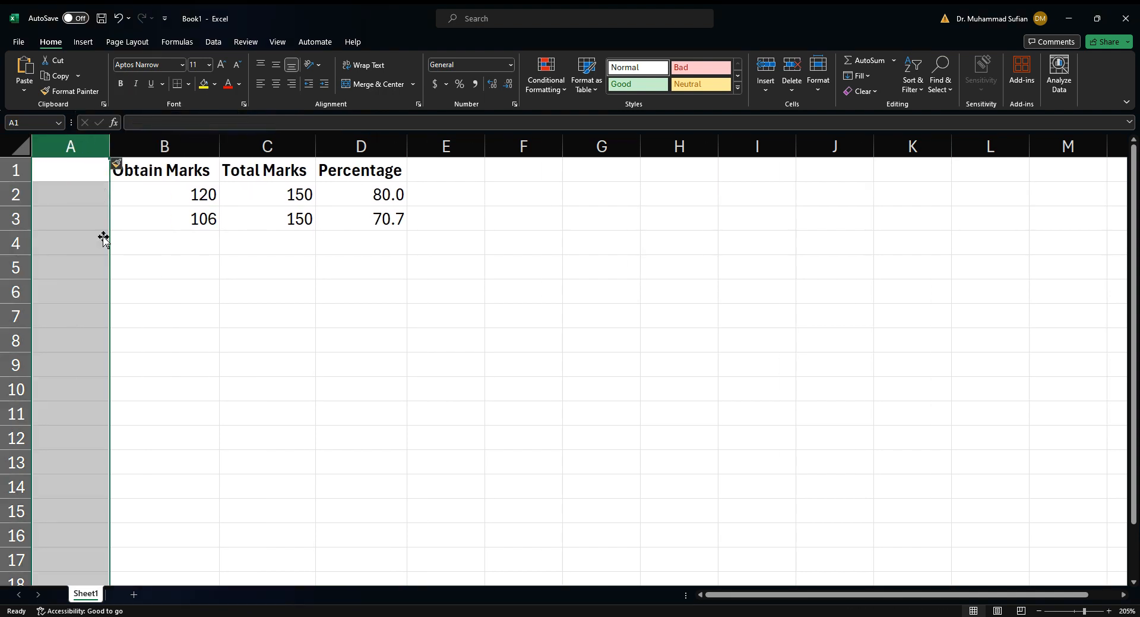
Step: Enter the header Course in A1 and the course code Biot-2301 in A2
click(78, 167)
text(Course)
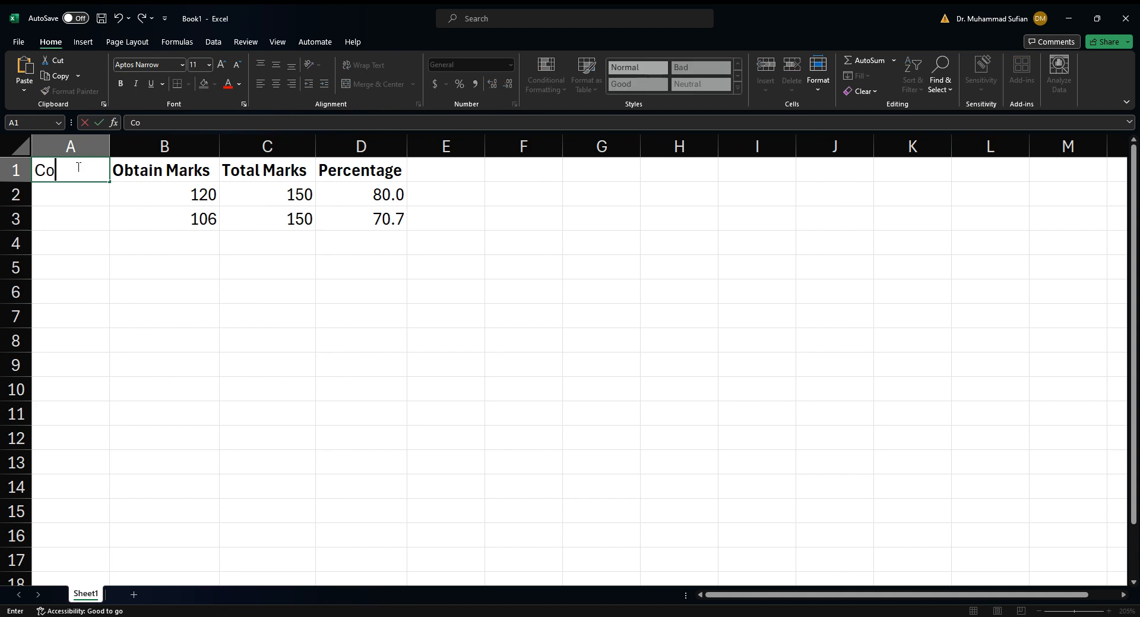
key(Return)
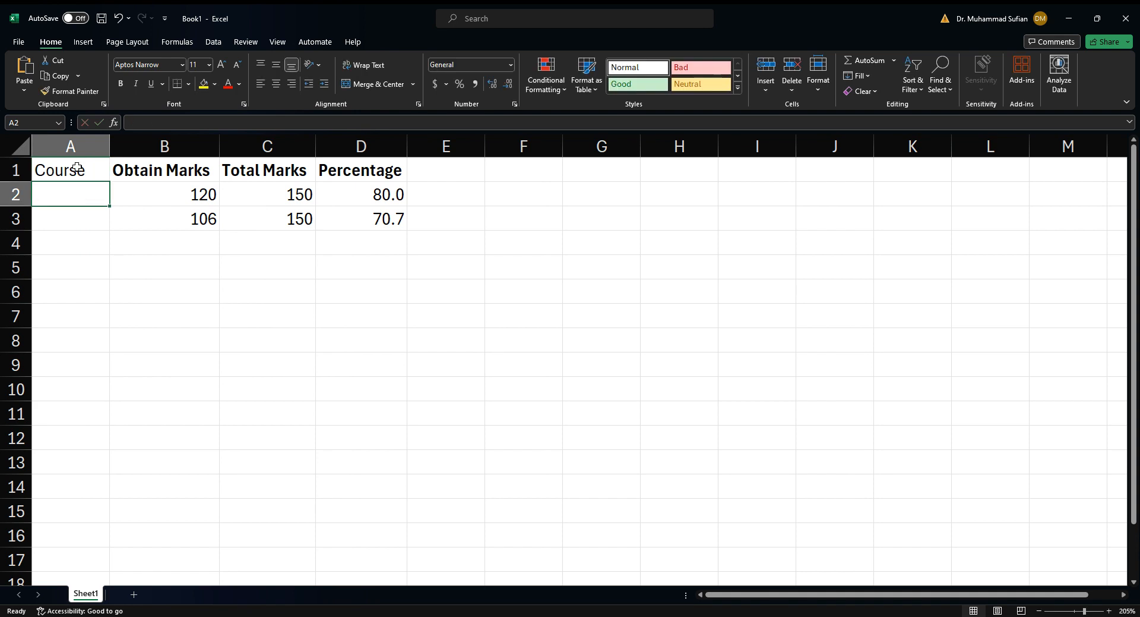
text(Biot)
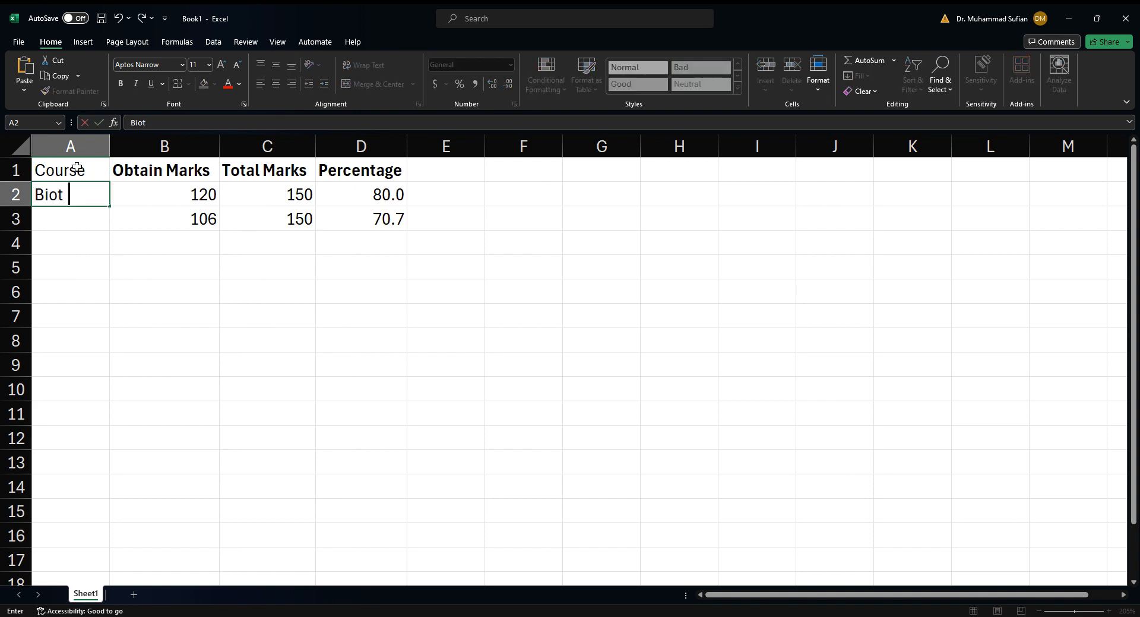
text(2301)
key(Return)
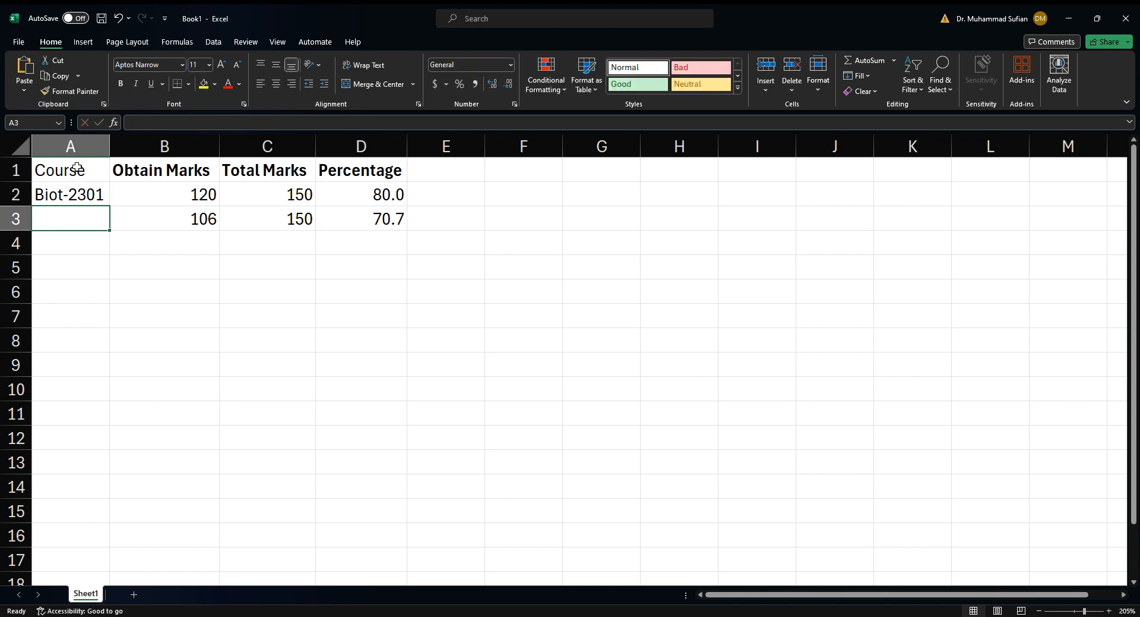
Step: Enter the course code Biot-2302 in A3
text(Bi)
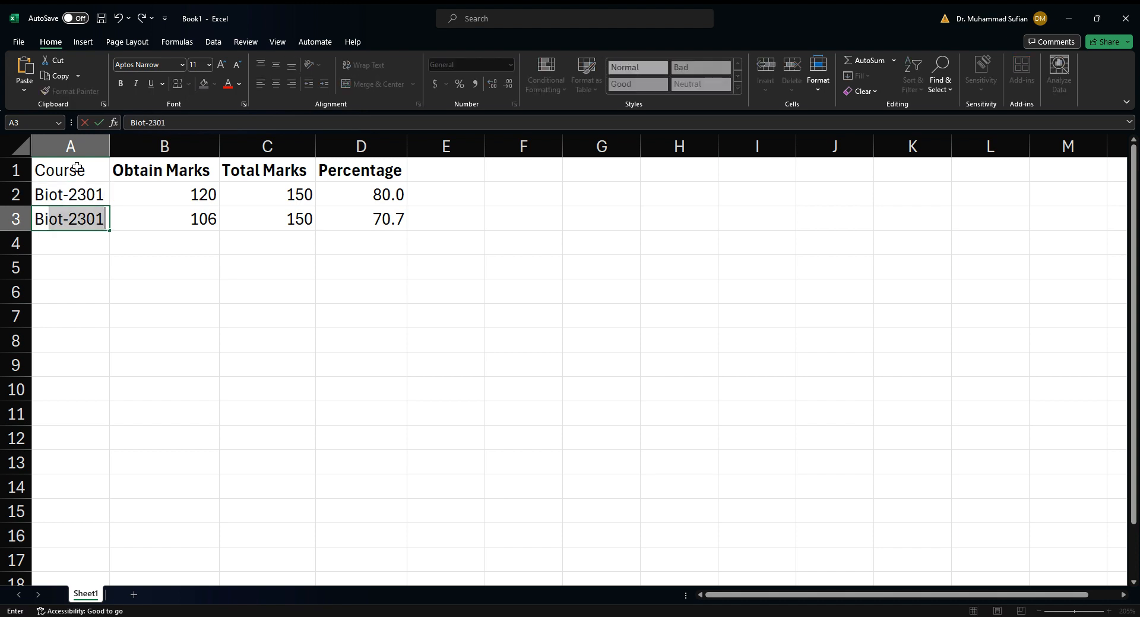
key(Tab)
key(shift+Tab)
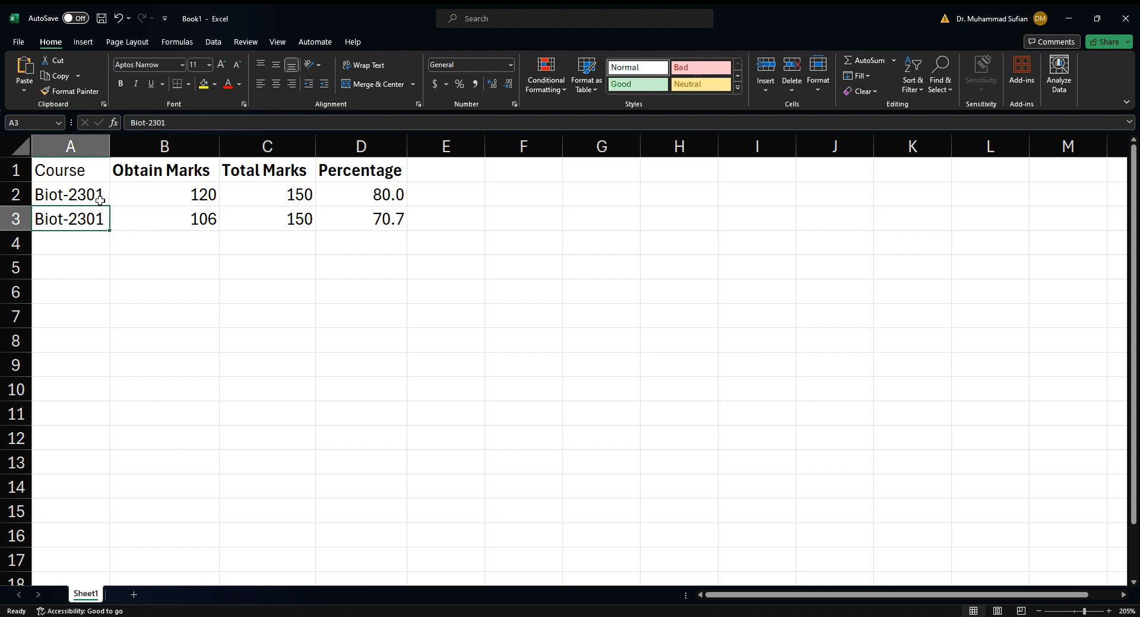
double_click(105, 223)
key(BackSpace)
text(2)
key(Return)
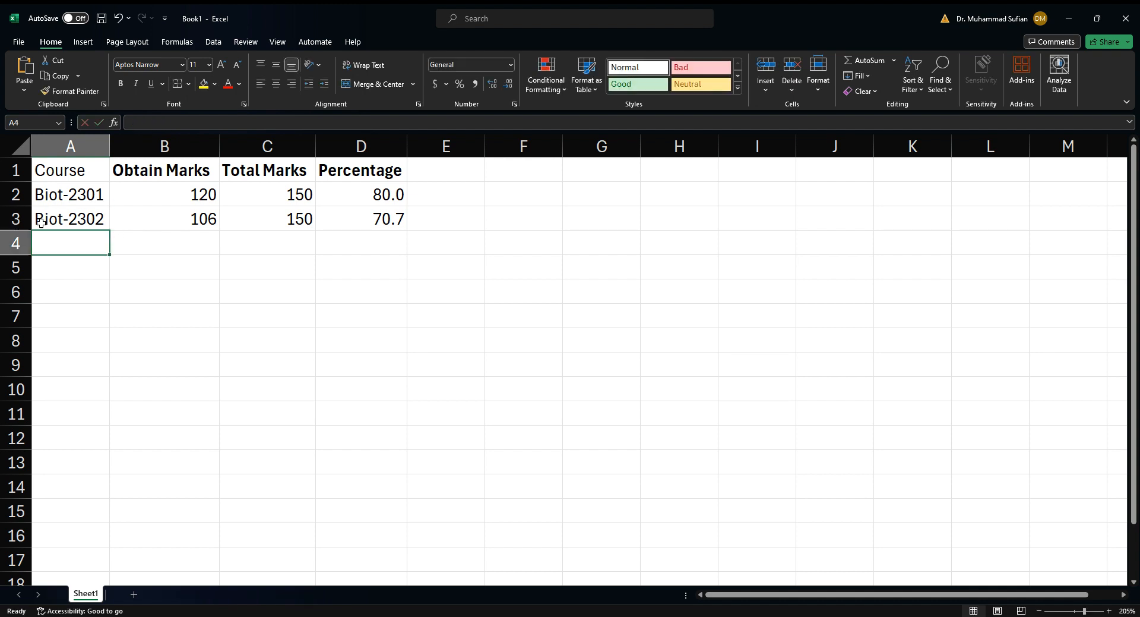
Step: Extend the course code series from A3 down to A6 and deselect the range
click(85, 218)
drag(108, 231, 104, 301)
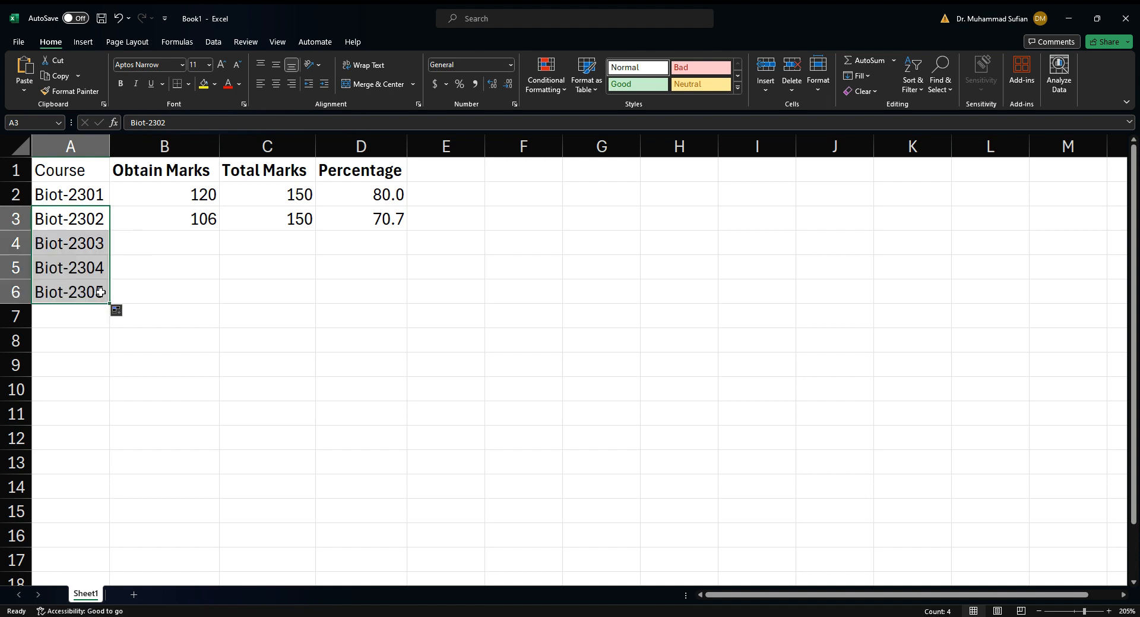
click(145, 250)
Step: Make the Course header in A1 bold and autofit column A to its contents
click(58, 169)
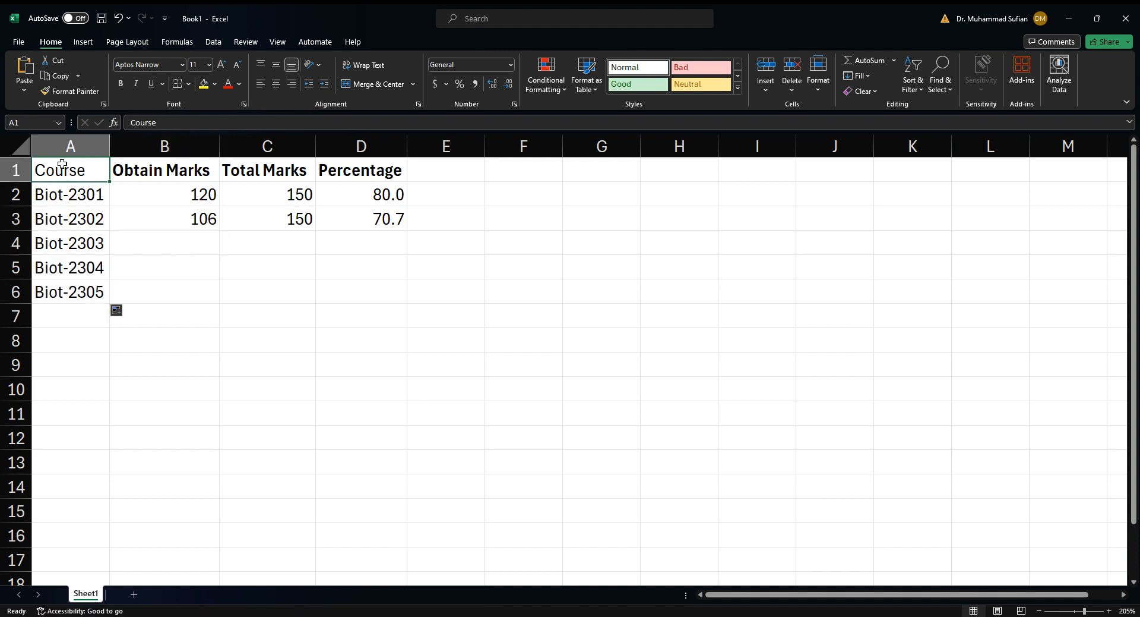
key(ctrl+b)
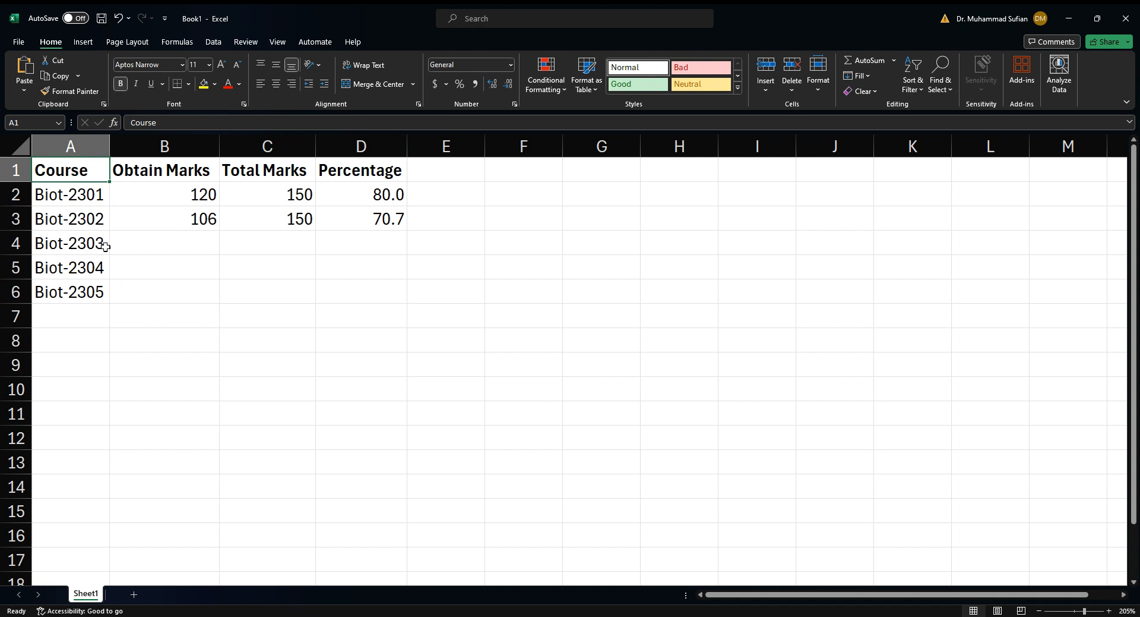
double_click(104, 145)
Step: Copy the total marks value from C3 into C4:C6
click(292, 195)
click(303, 220)
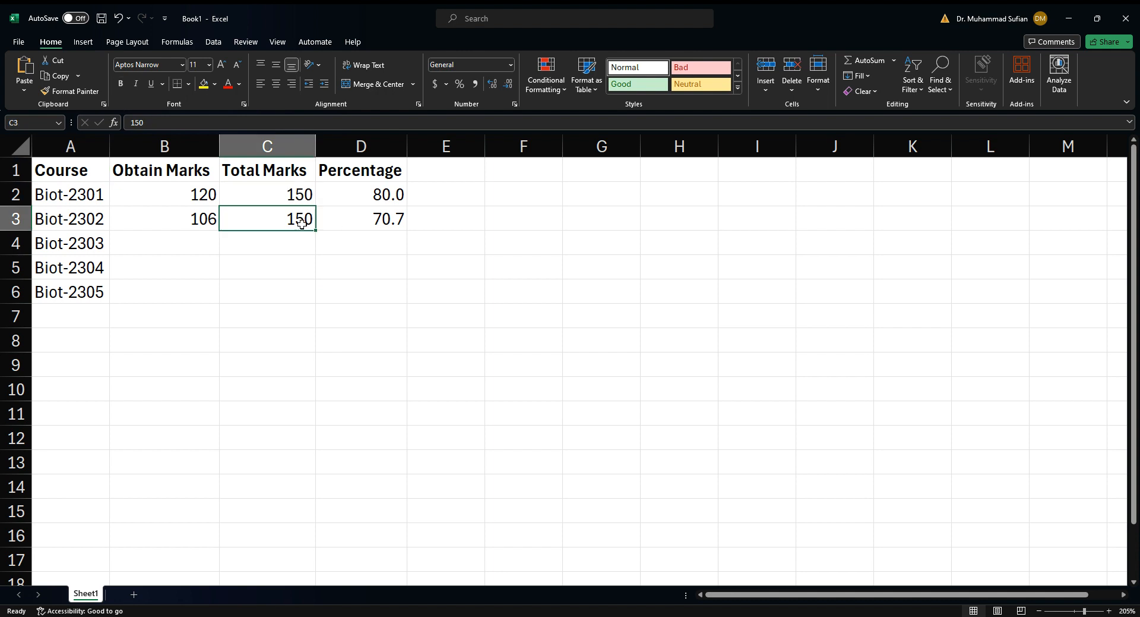
key(ctrl+c)
drag(288, 246, 283, 285)
key(ctrl+v)
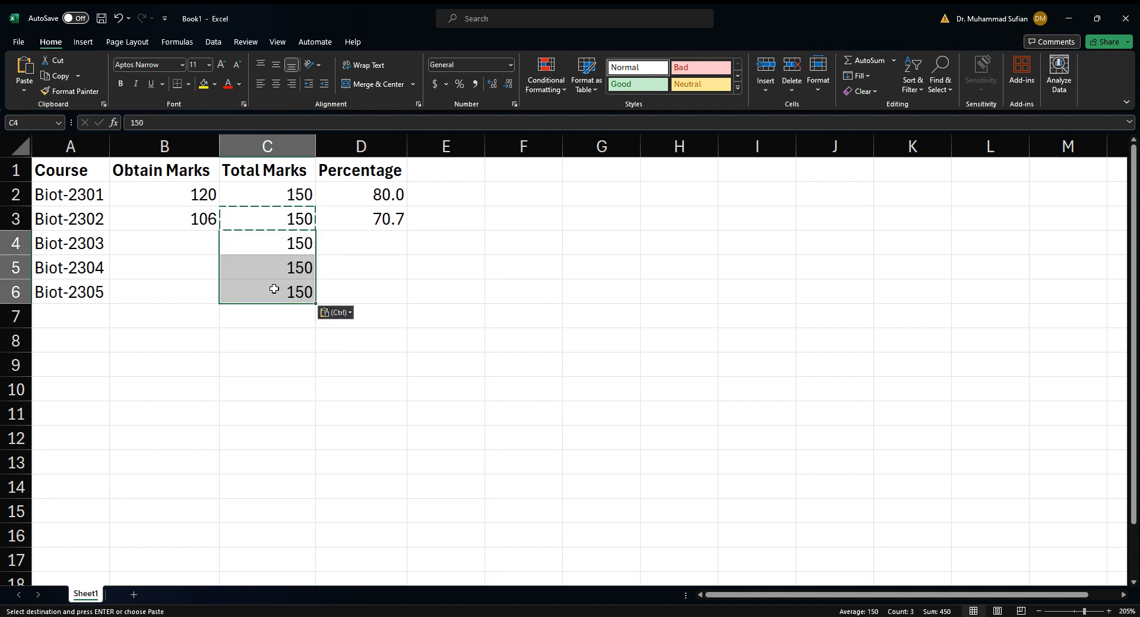
Step: Enter the obtained marks 133, 118 and 140 in B4, B5 and B6
click(204, 247)
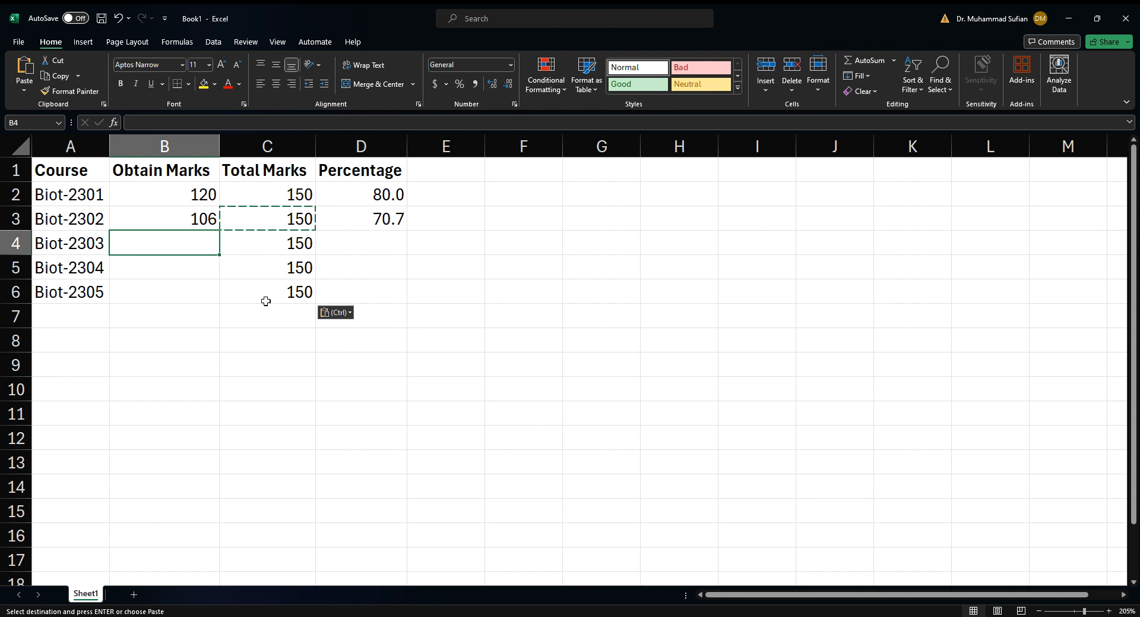
text(133)
key(Return)
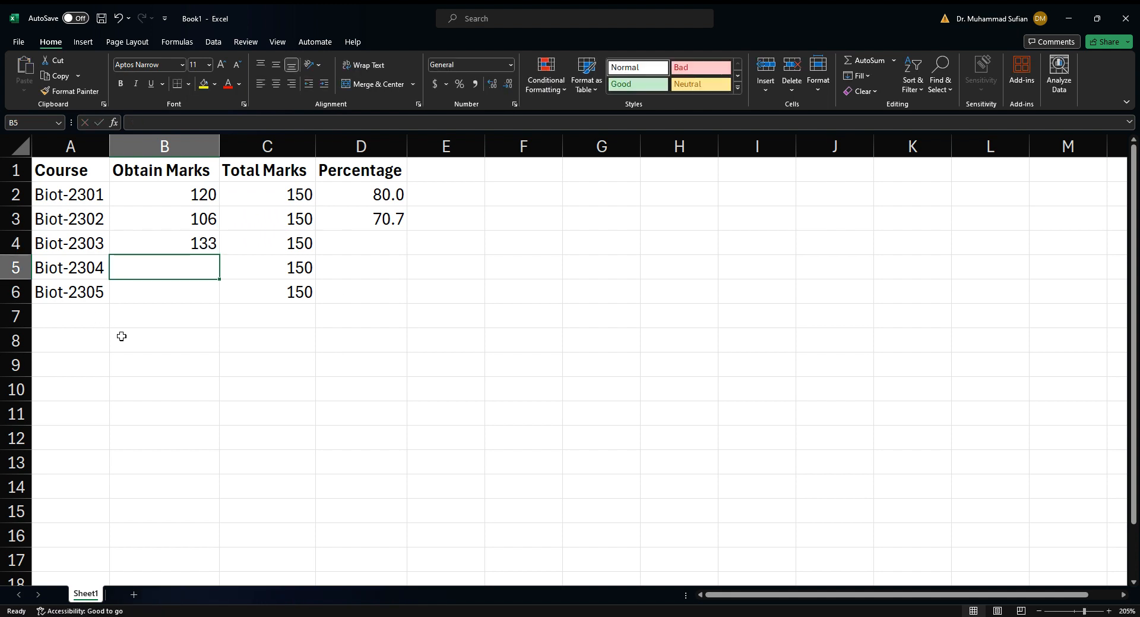
text(118)
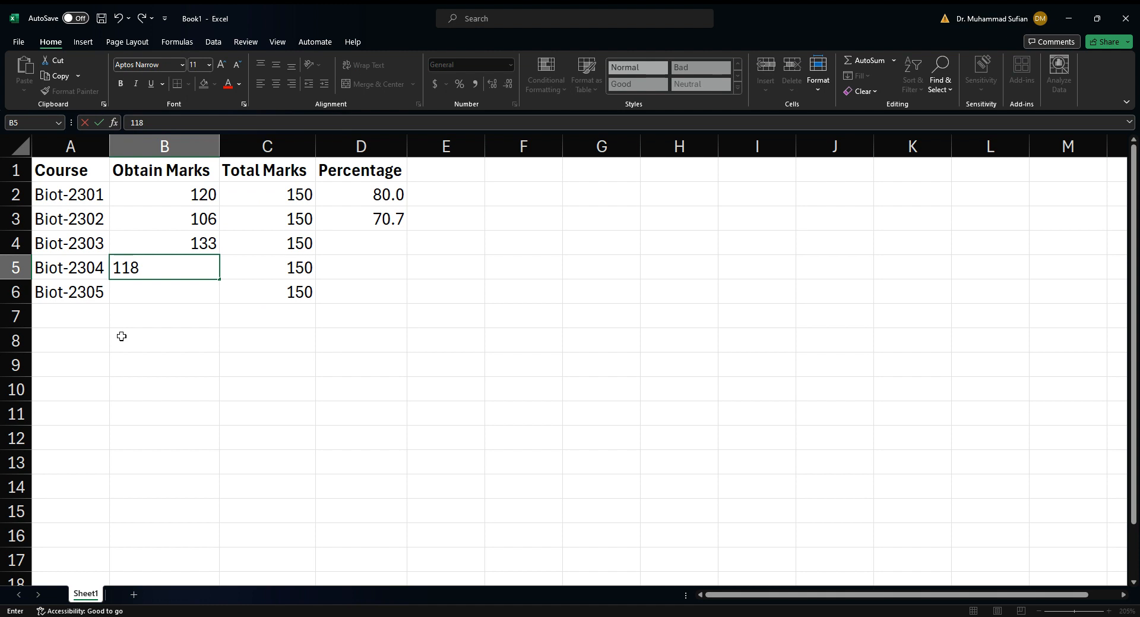
key(Return)
text(140)
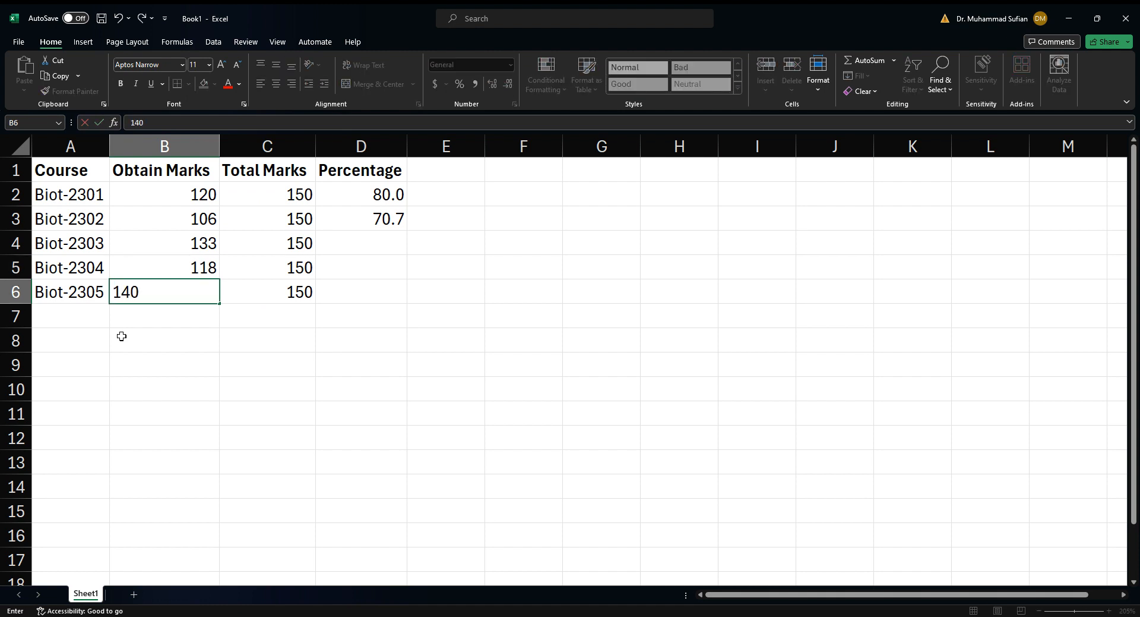
key(Return)
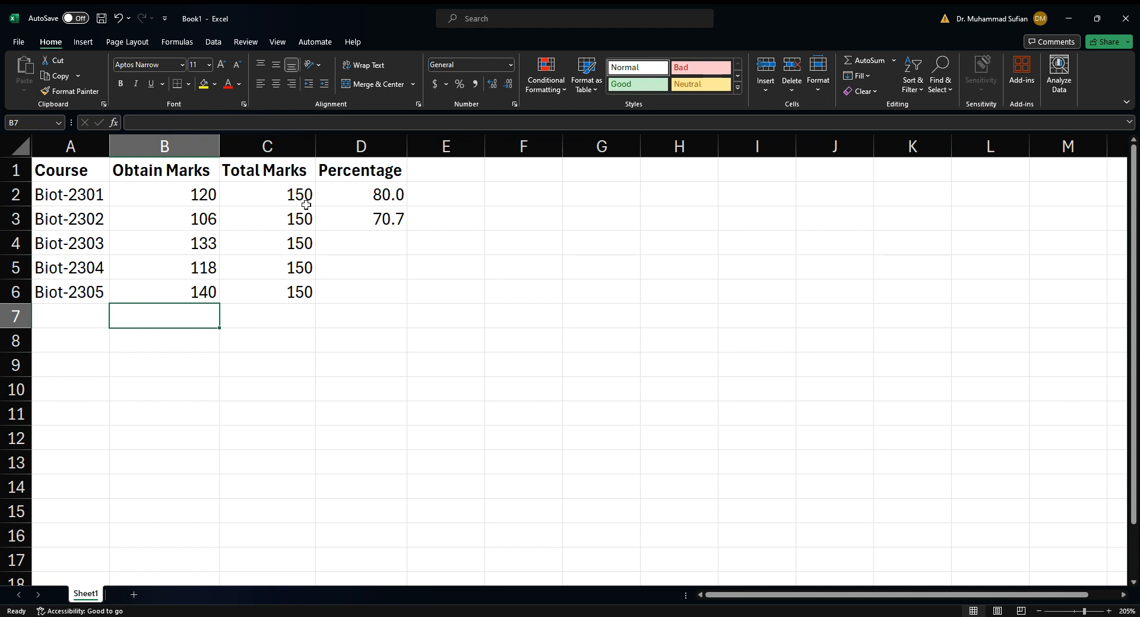
Step: Fill the percentage formula from D3 down to D6 and deselect the range
click(389, 221)
drag(407, 230, 390, 310)
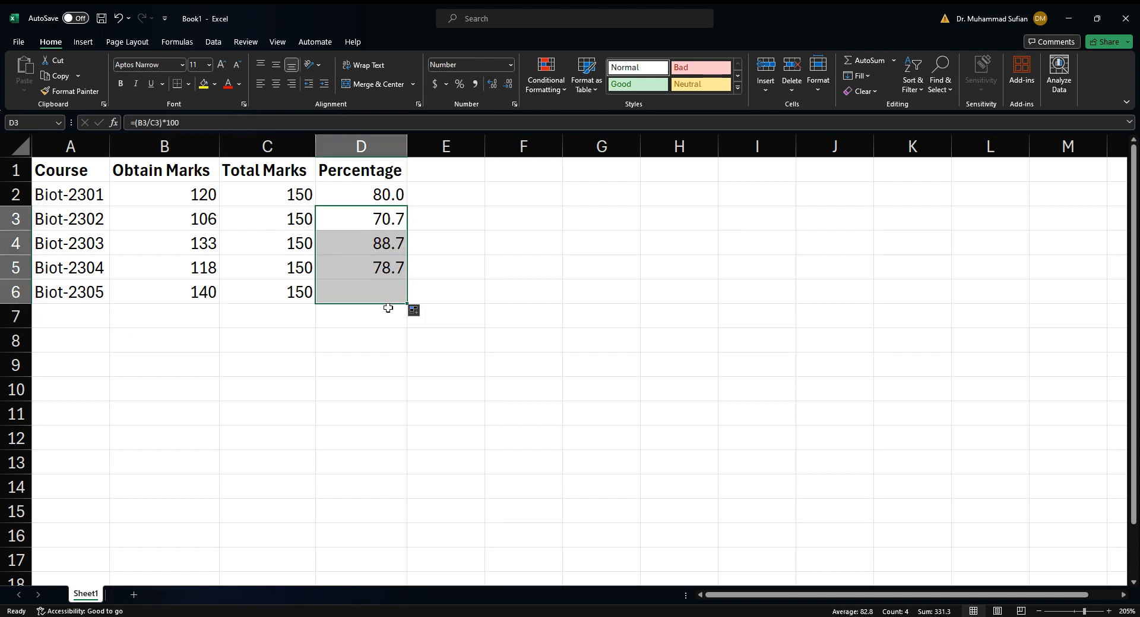
click(389, 321)
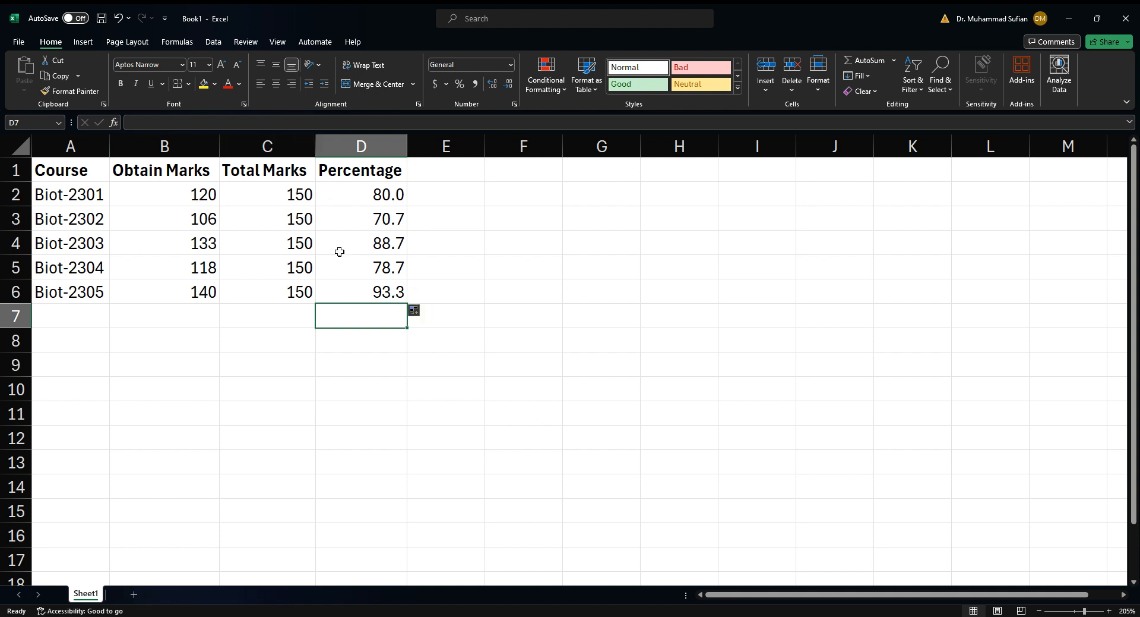
click(292, 199)
click(343, 196)
click(371, 241)
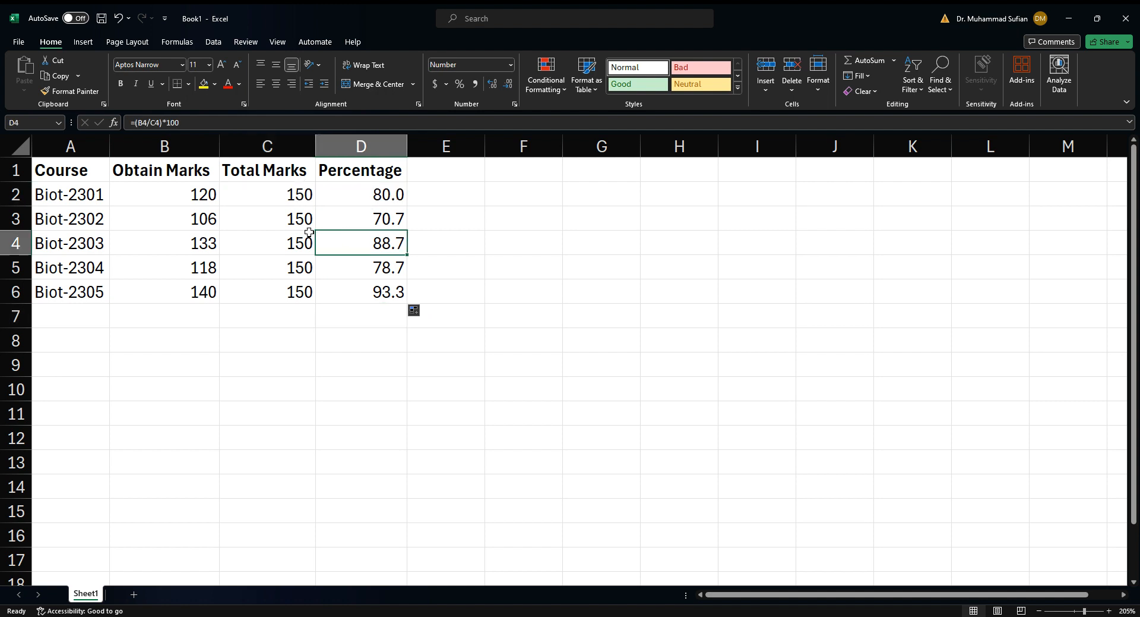
click(298, 236)
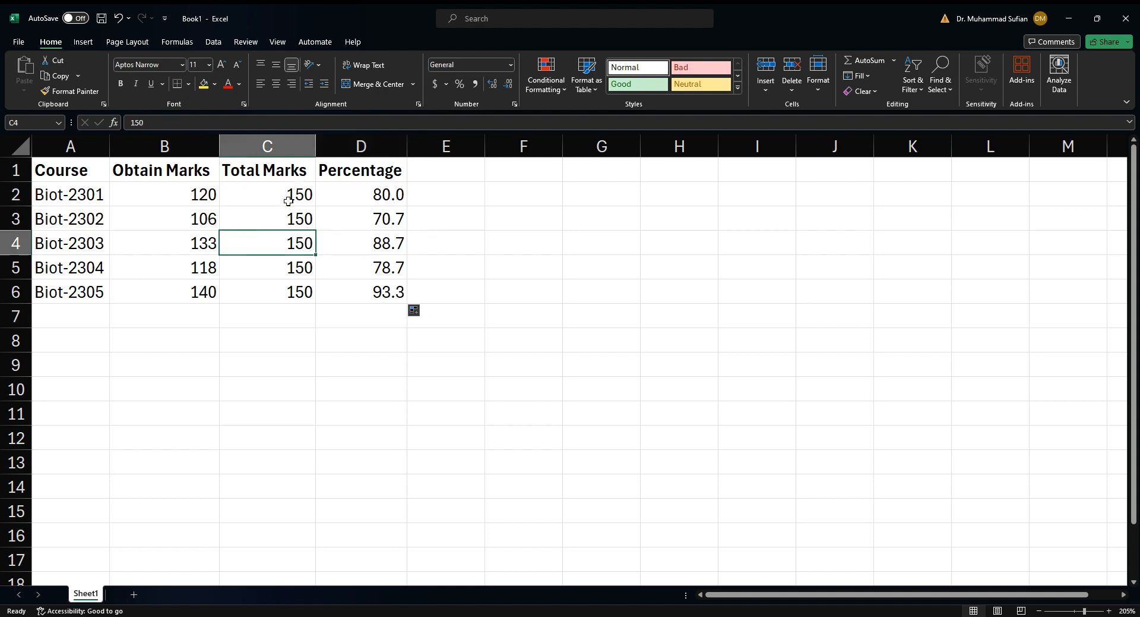
click(296, 142)
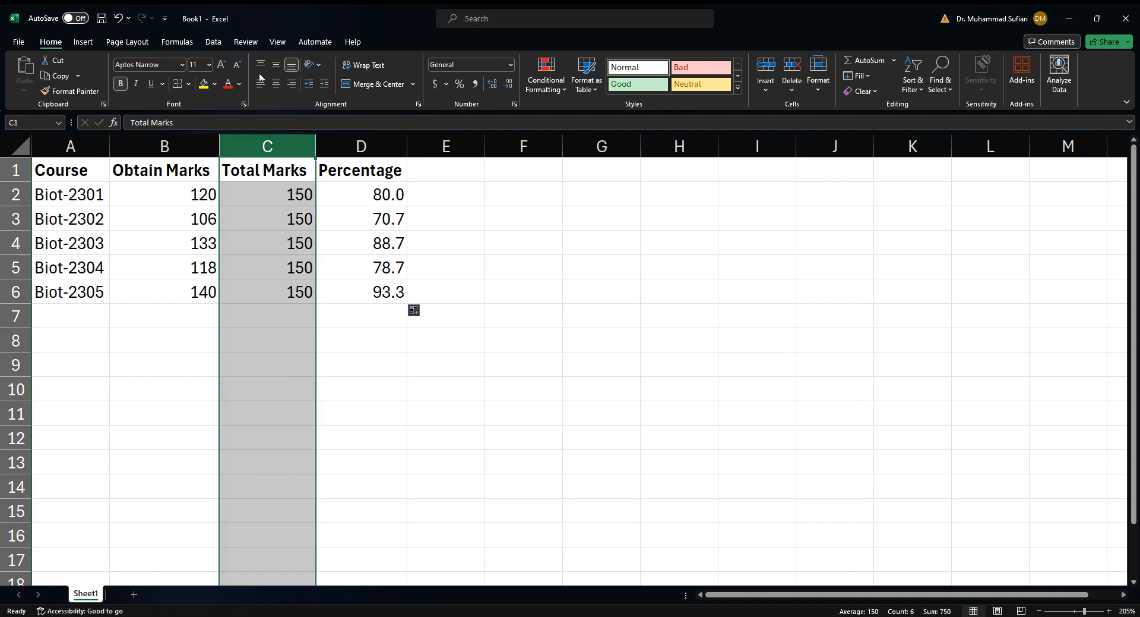
click(211, 42)
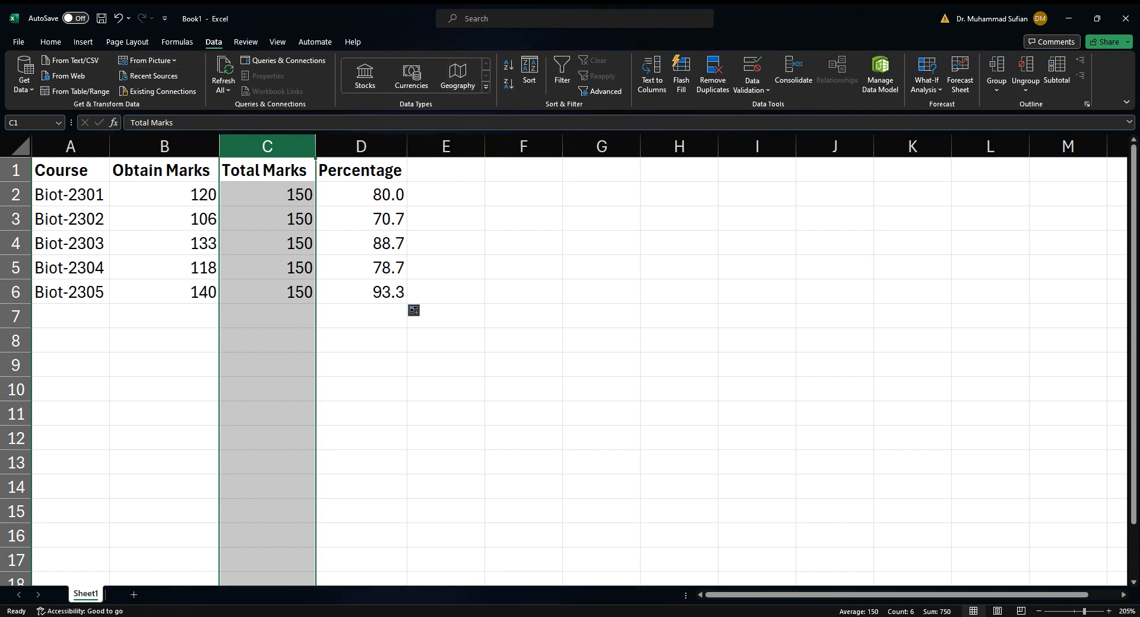
click(509, 84)
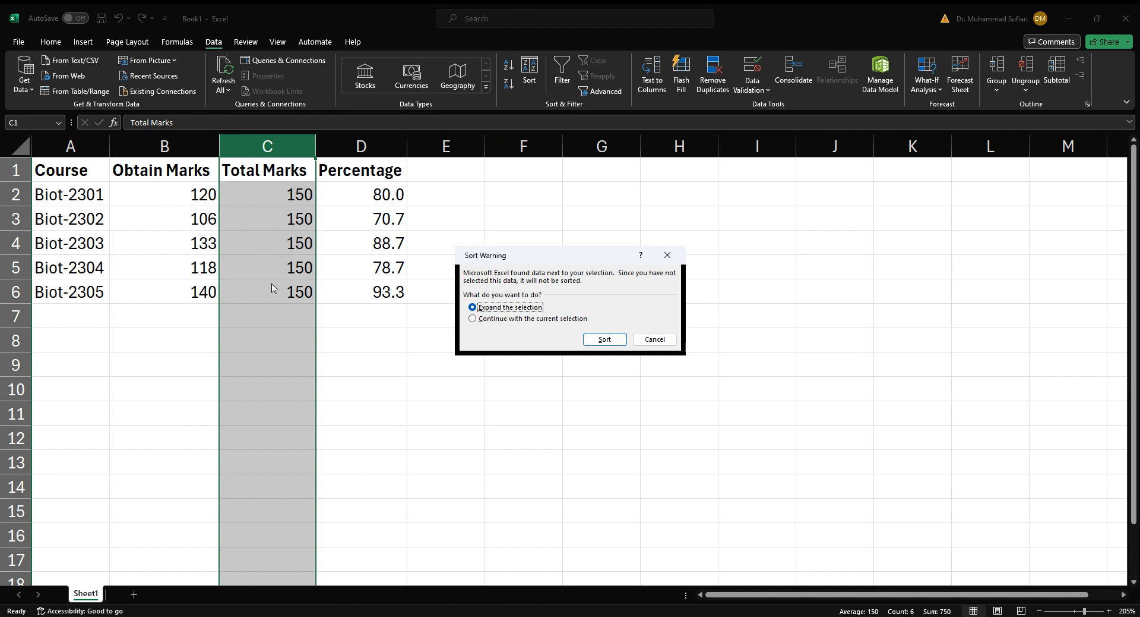
click(668, 341)
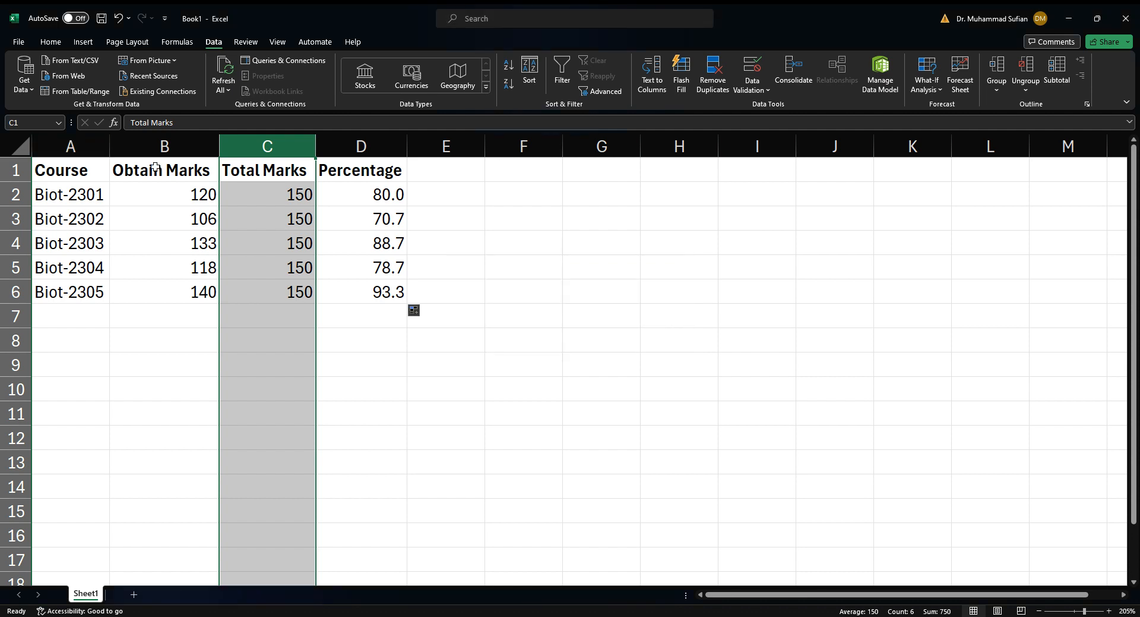
Step: Sort the table by Obtain Marks from largest to smallest, expanding the selection to the neighbouring columns, and deselect the column
click(185, 145)
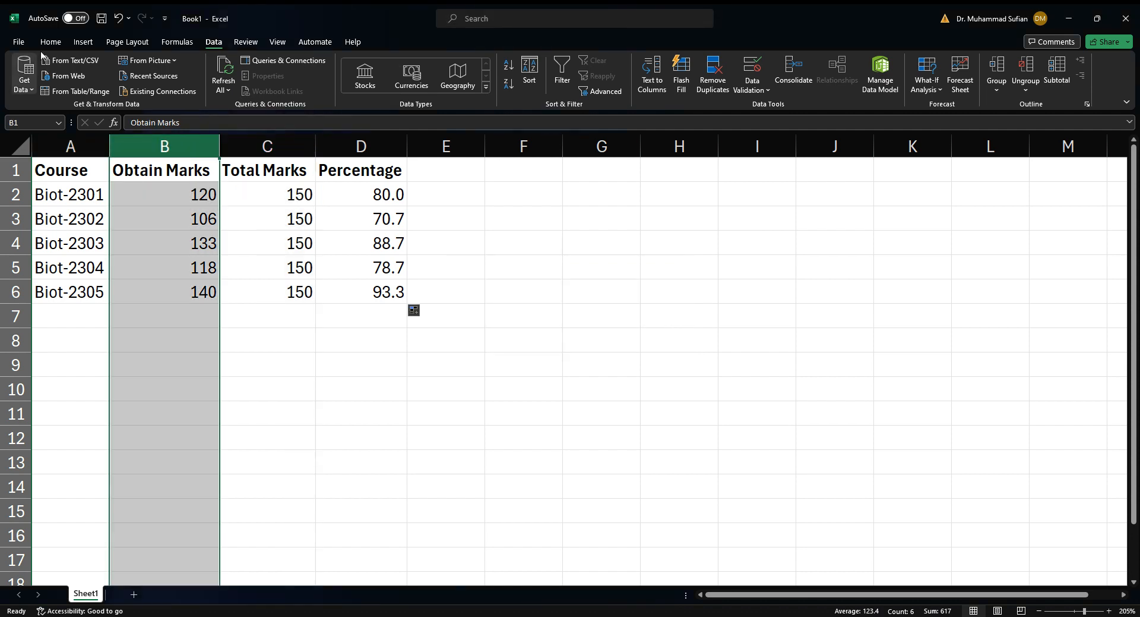
click(508, 85)
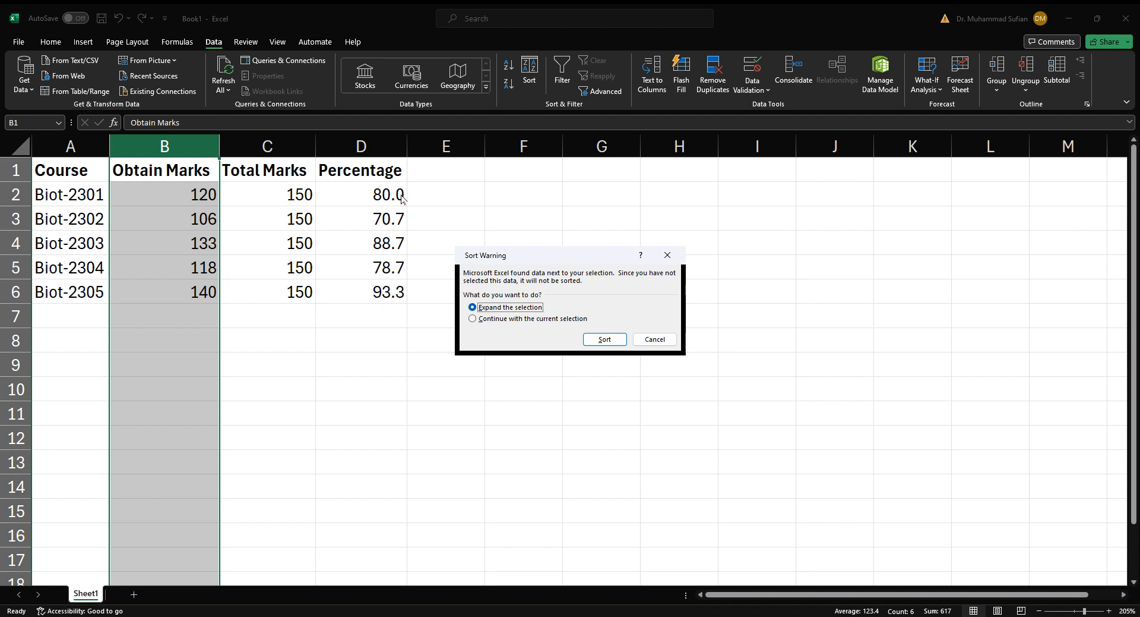
click(605, 340)
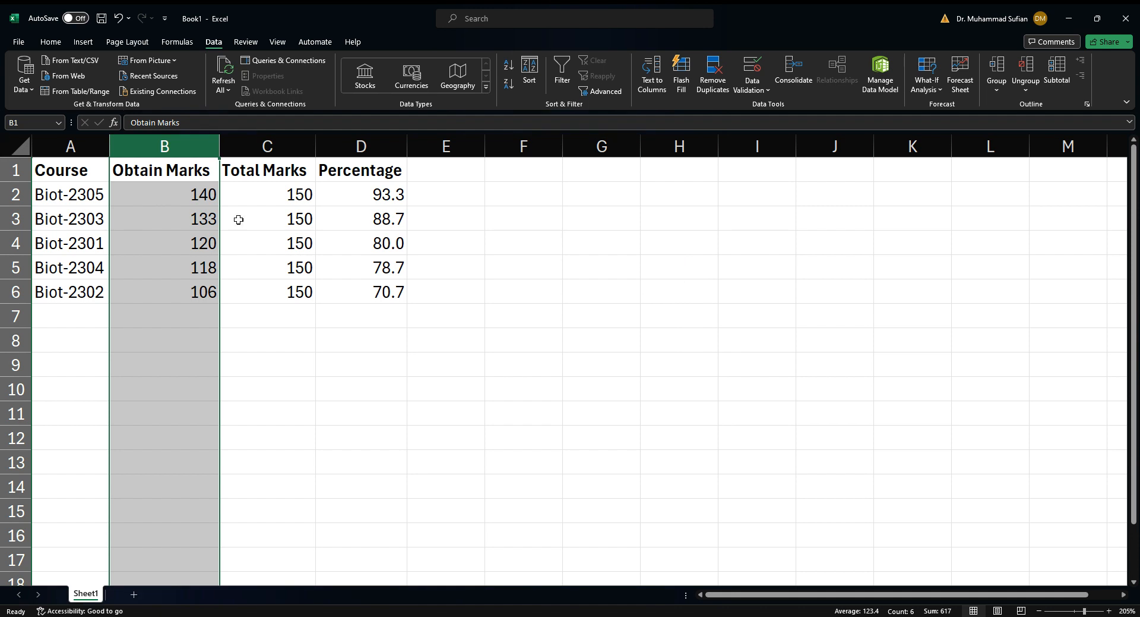
drag(178, 209, 174, 194)
click(184, 288)
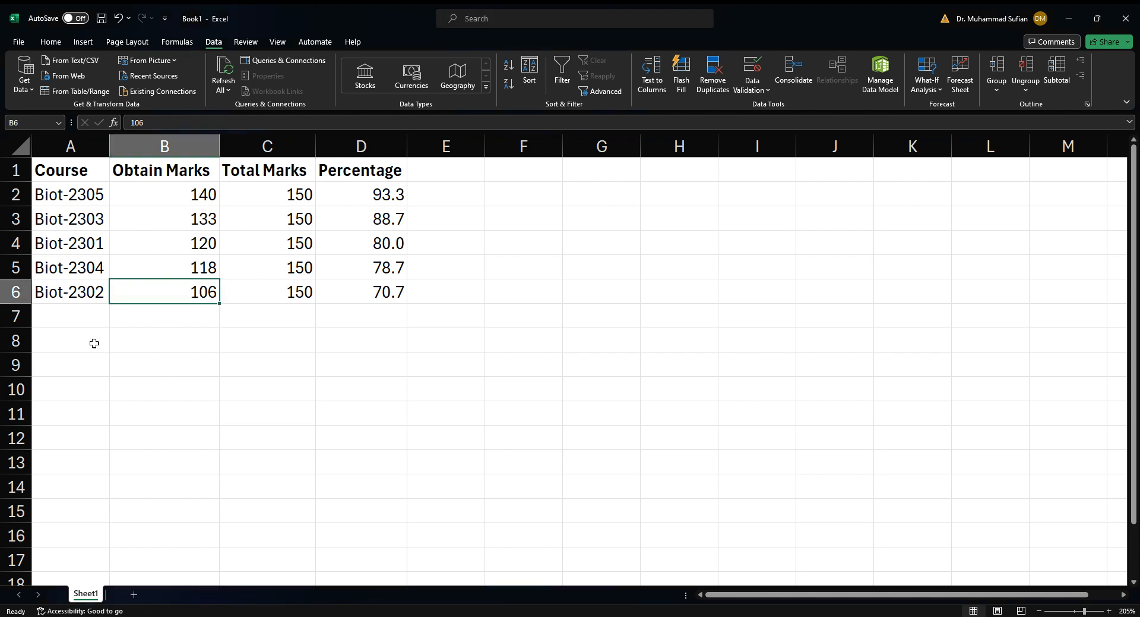
click(111, 483)
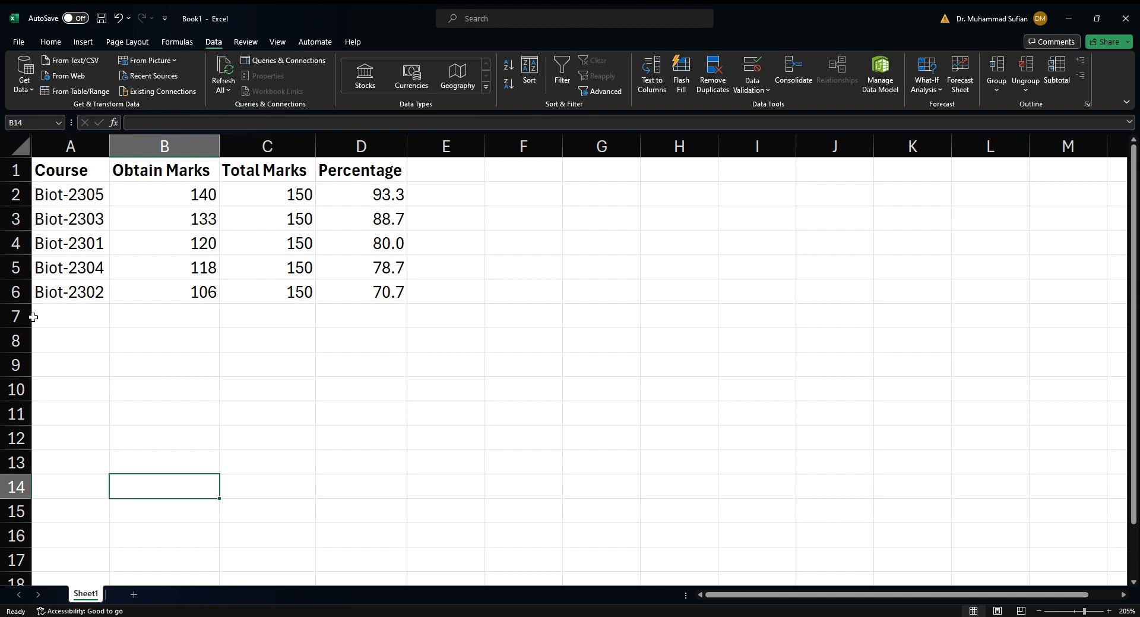
click(84, 335)
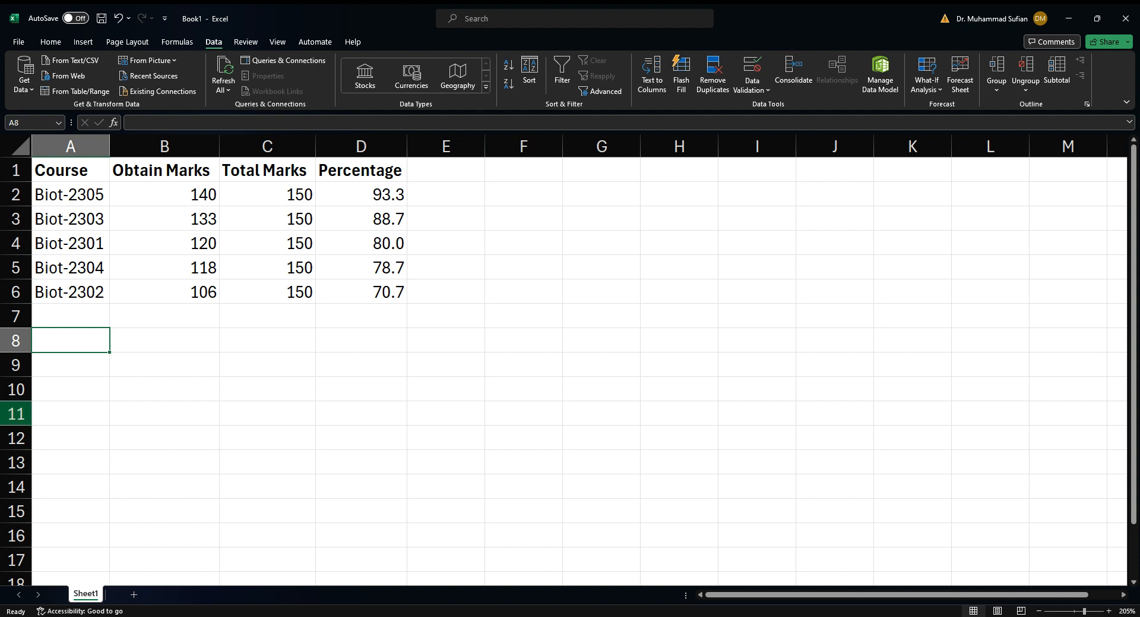
Step: Add a second worksheet to the workbook and switch between it and Sheet1
click(134, 594)
click(99, 594)
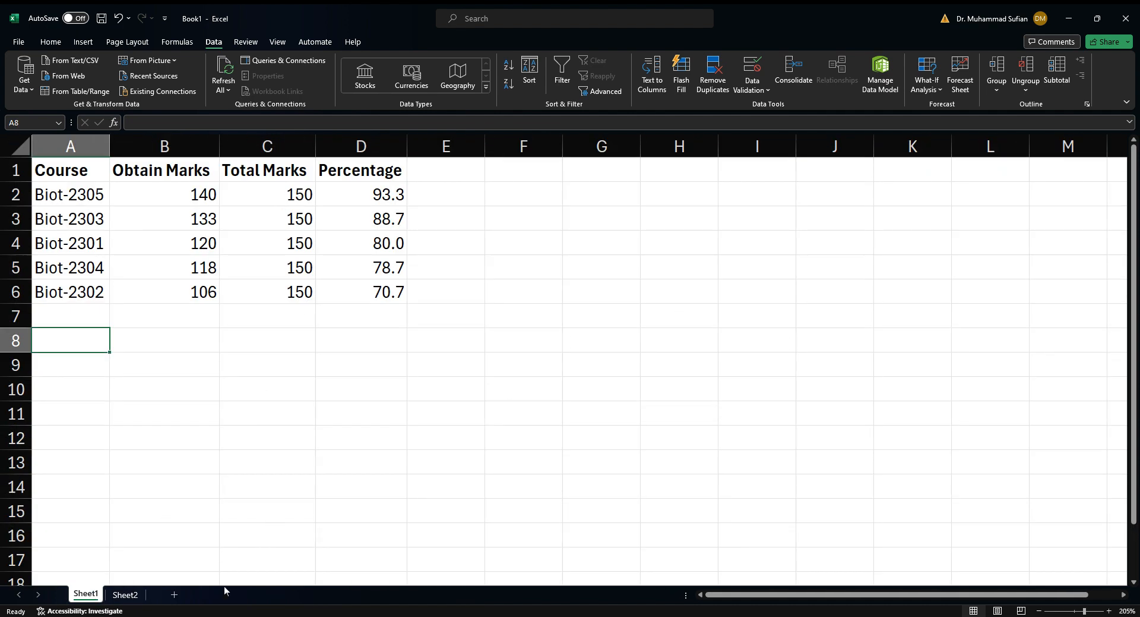
click(126, 594)
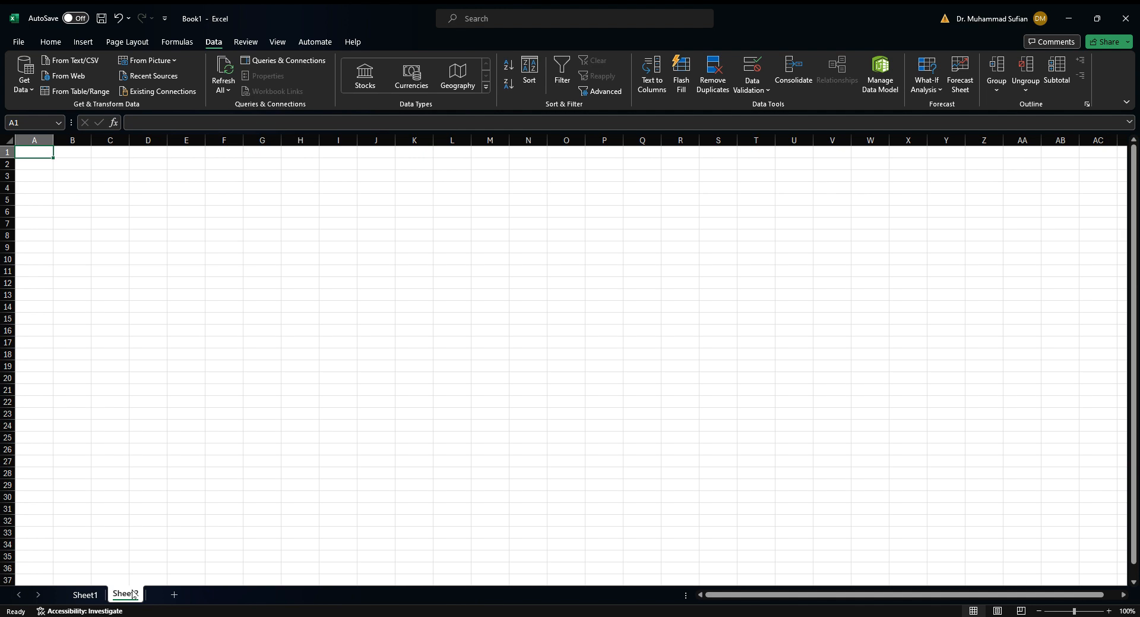
Step: Return to Sheet1 and examine the very last row of column A
click(84, 594)
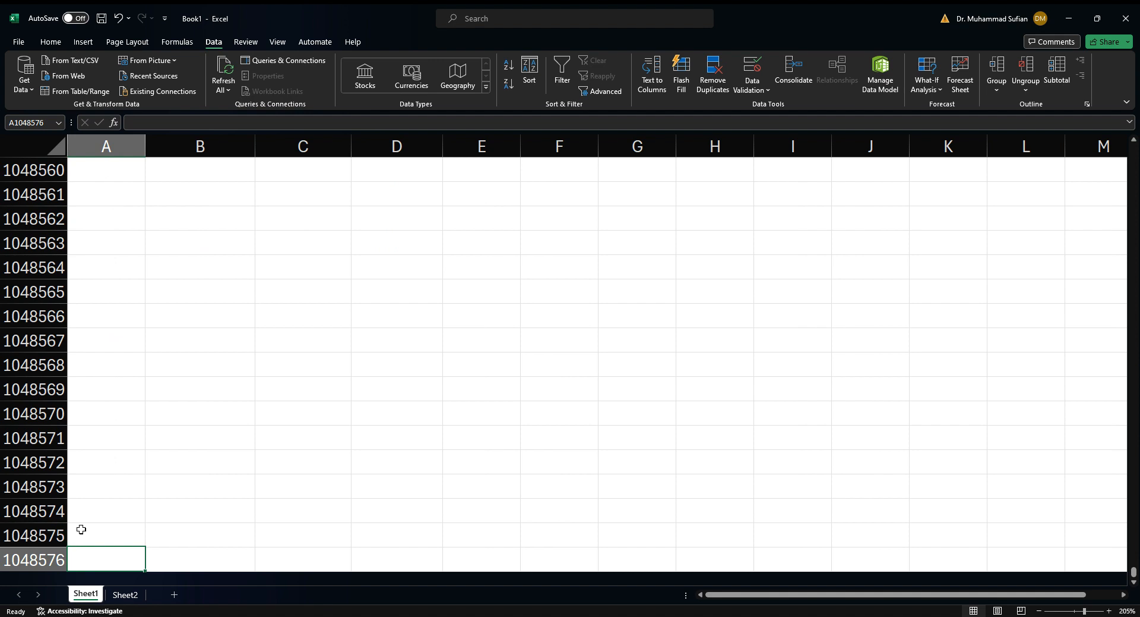
scroll(84, 510, down, 1)
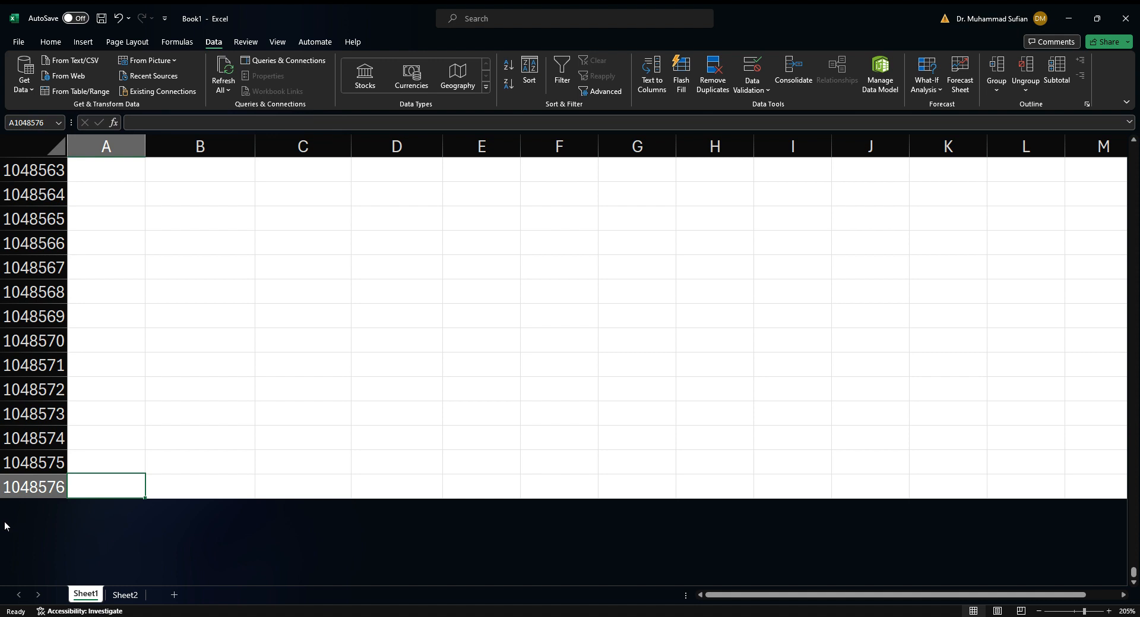
Step: Examine the very last column of the sheet's final row, and return to the marks table at cell B6
key(ctrl+Right)
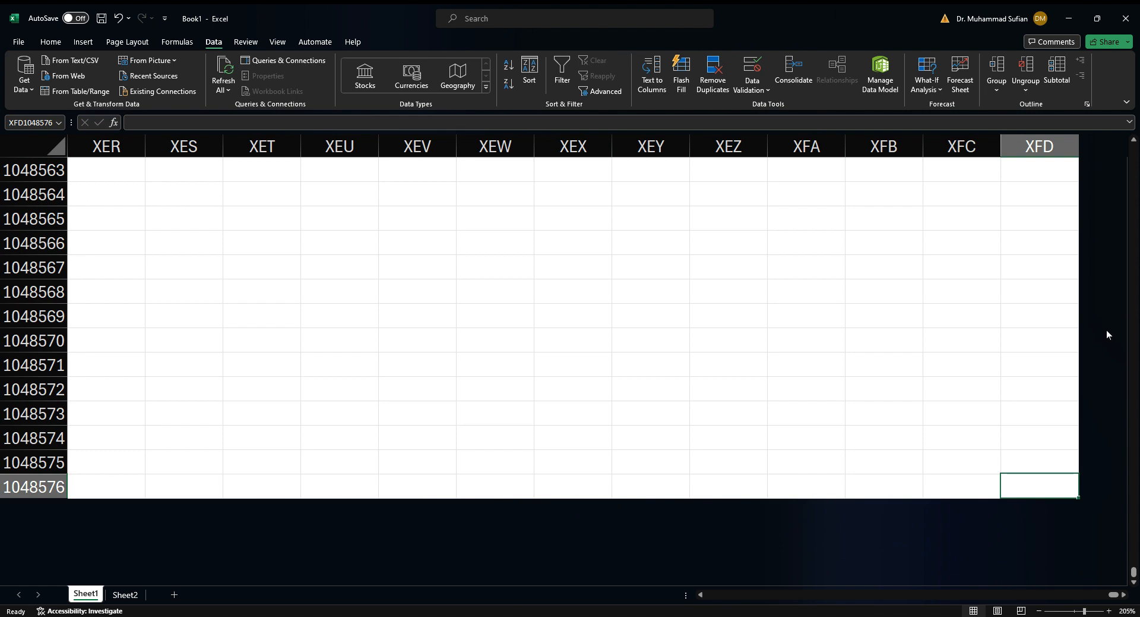
key(ctrl+Left)
key(ctrl+Up)
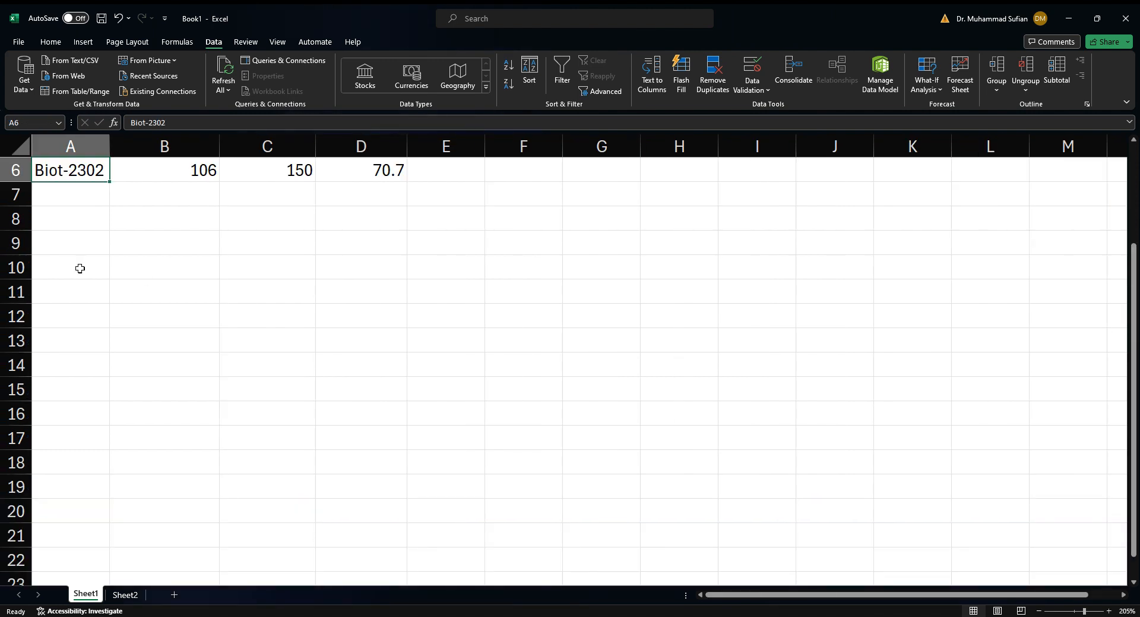
scroll(101, 249, up, 2)
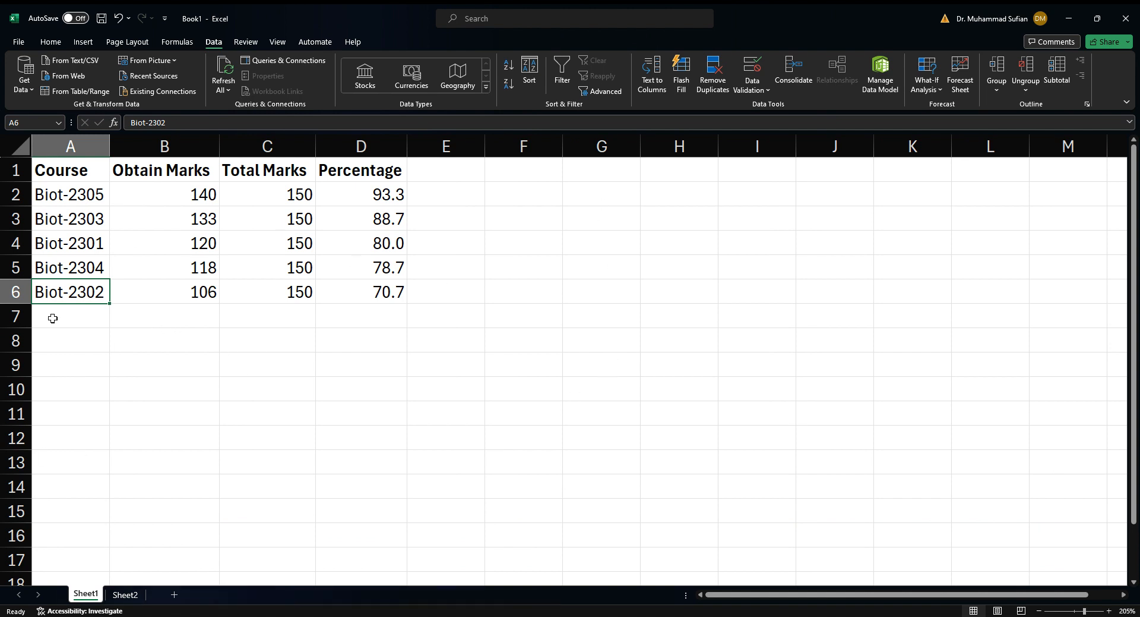
click(190, 294)
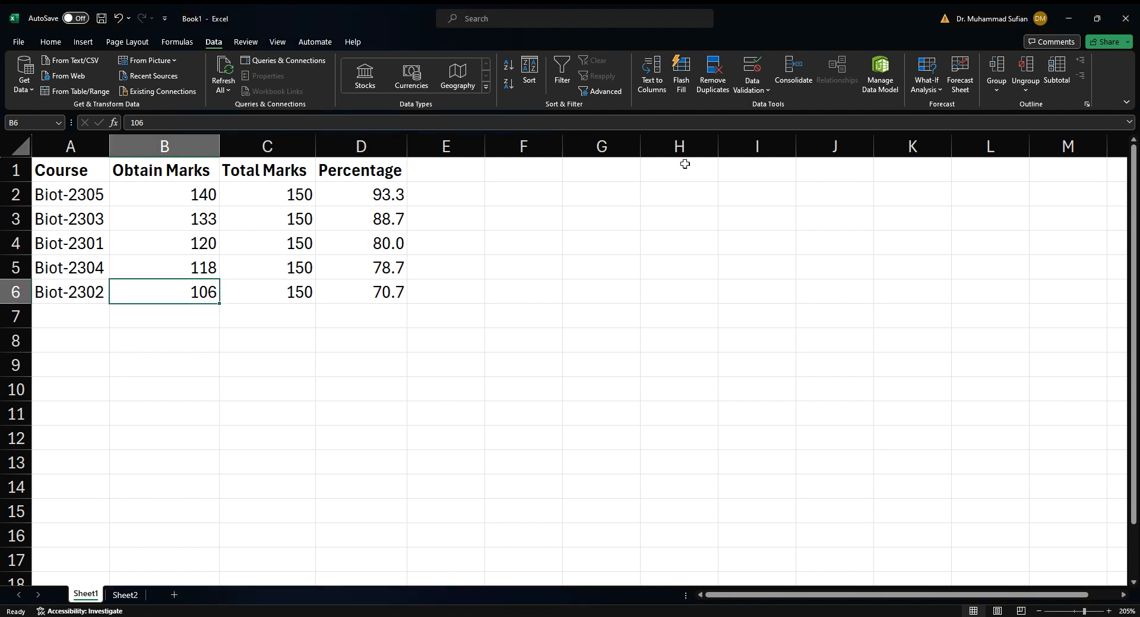
Step: Enter 1 in cell F1 and fill it down to F6
click(531, 178)
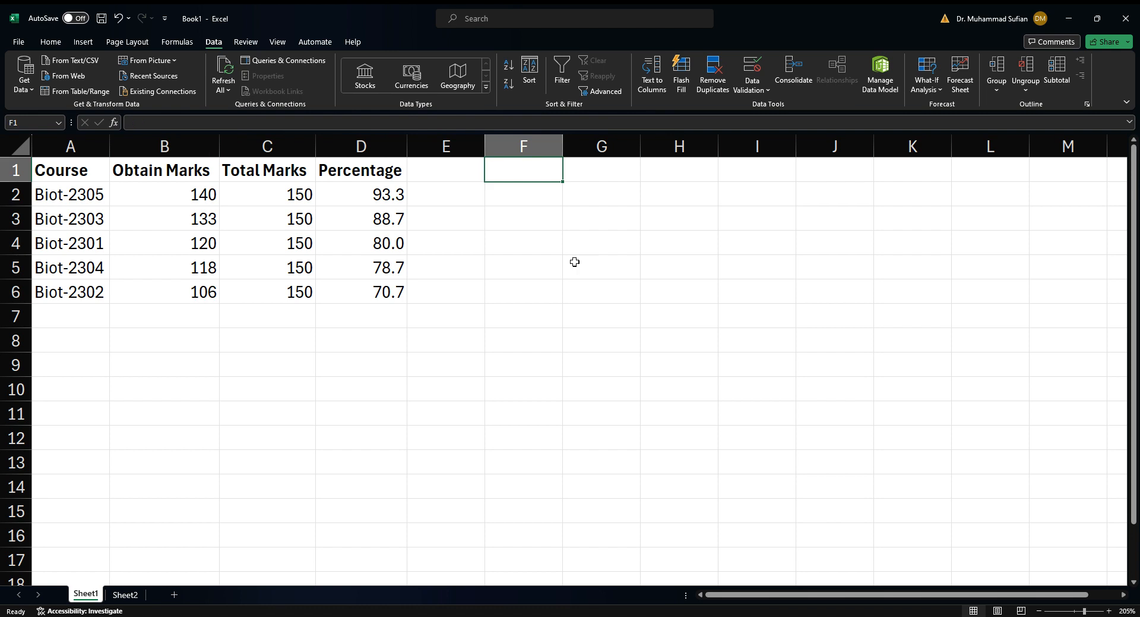
text(1)
key(Return)
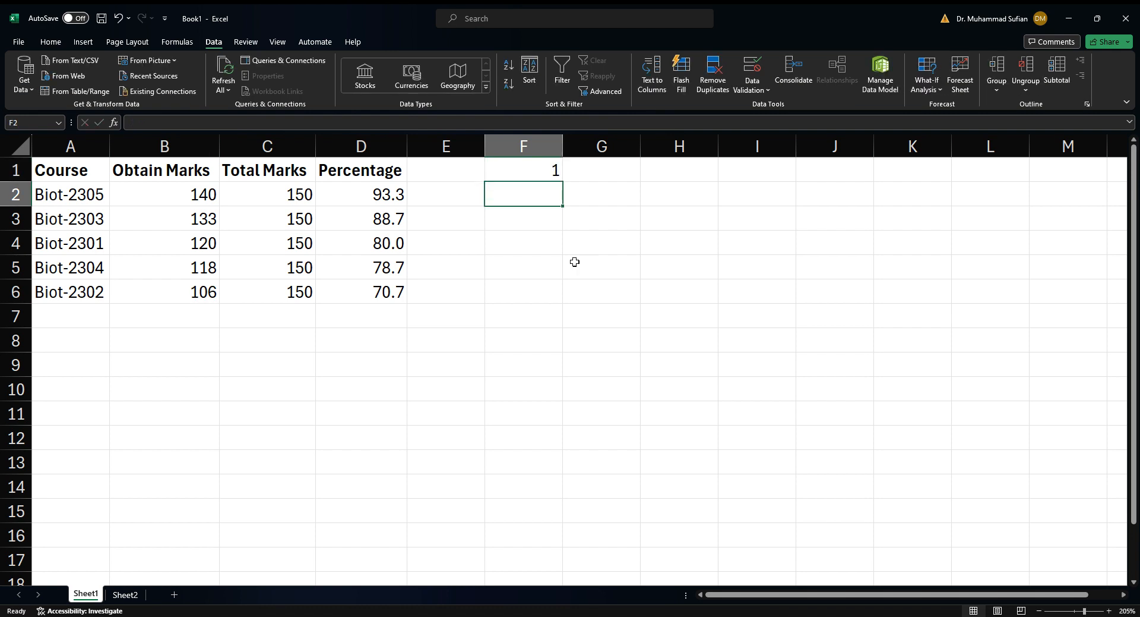
click(547, 169)
drag(561, 180, 556, 300)
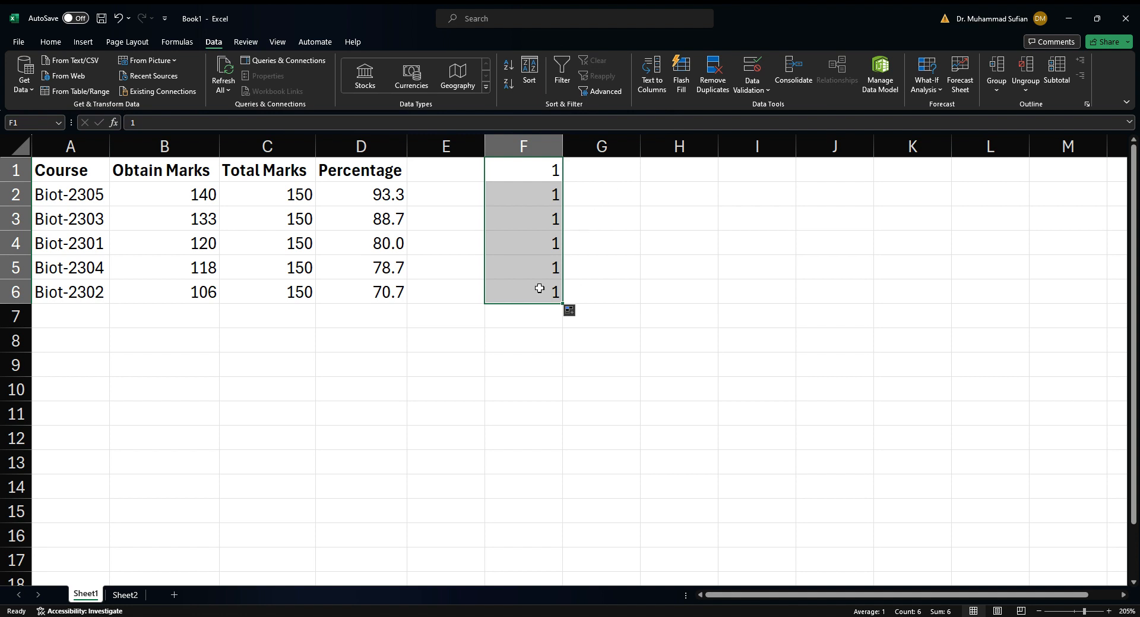
Step: Convert the filled cells F1:F6 to a series with Fill Series, and clear them
click(579, 312)
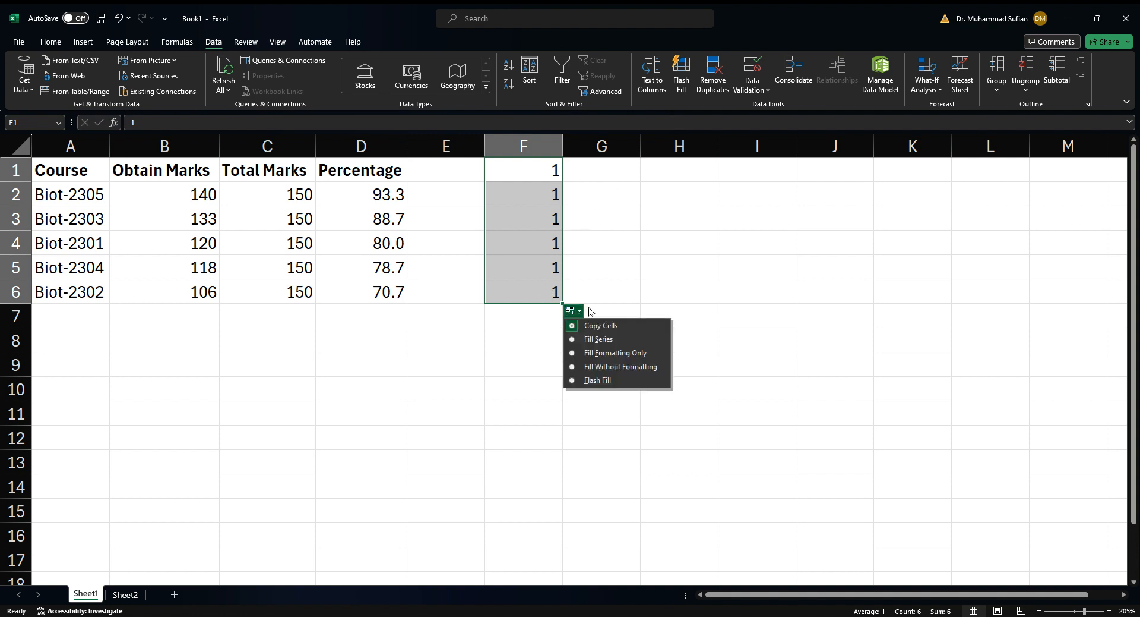
click(651, 344)
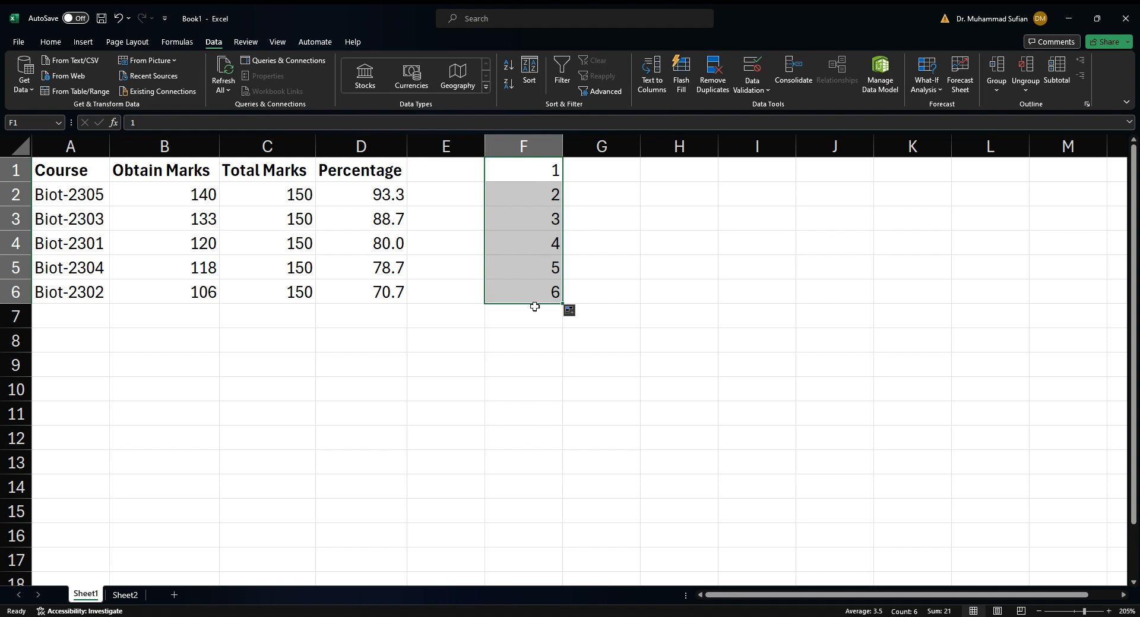
key(Delete)
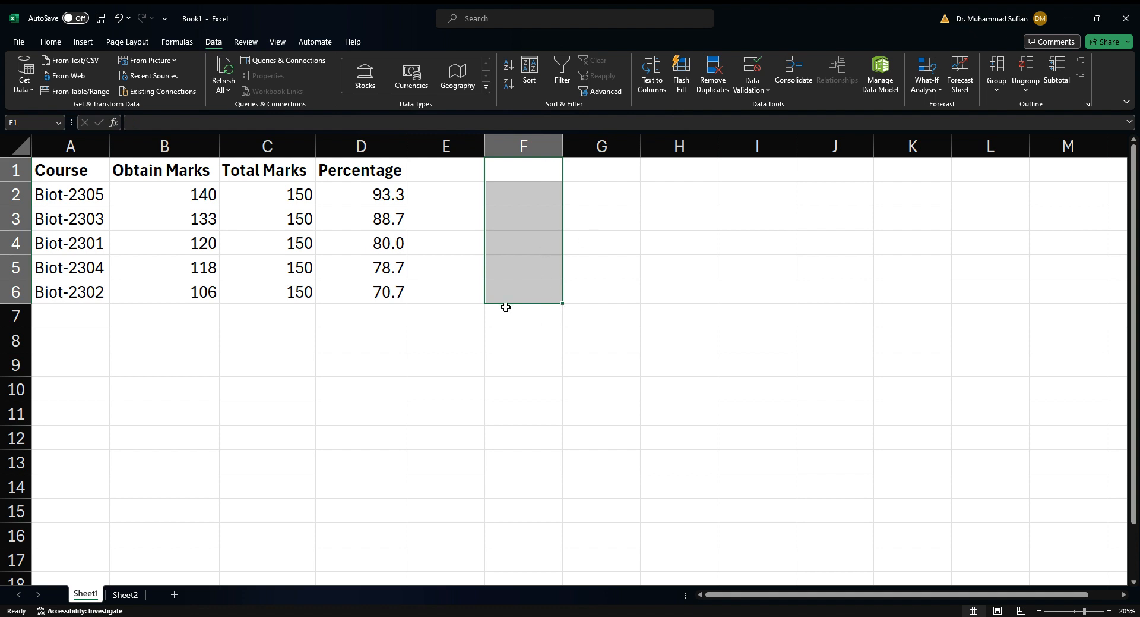
Step: Enter 1, 3 and 5 in cells F1 to F3 and fill the pattern down to F6
click(516, 171)
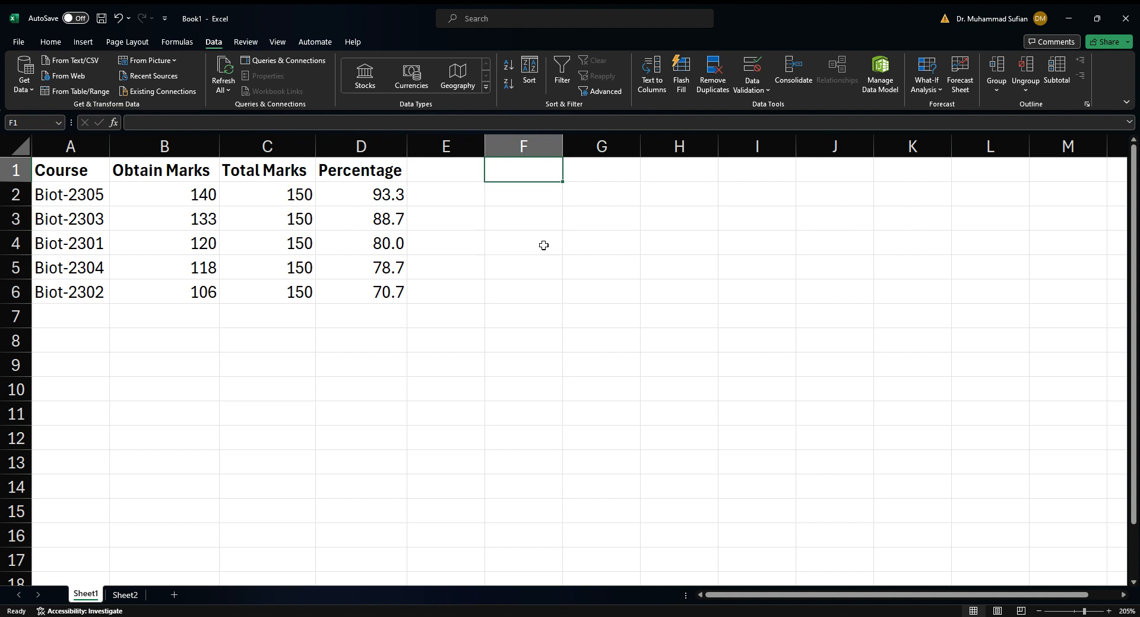
text(1)
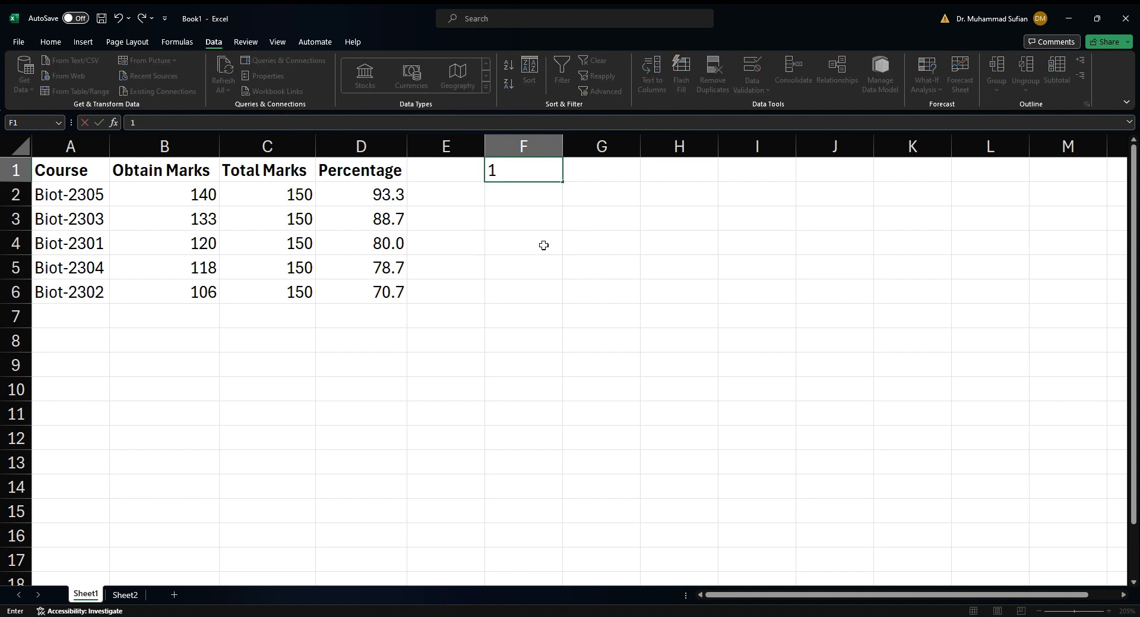
key(Return)
text(3)
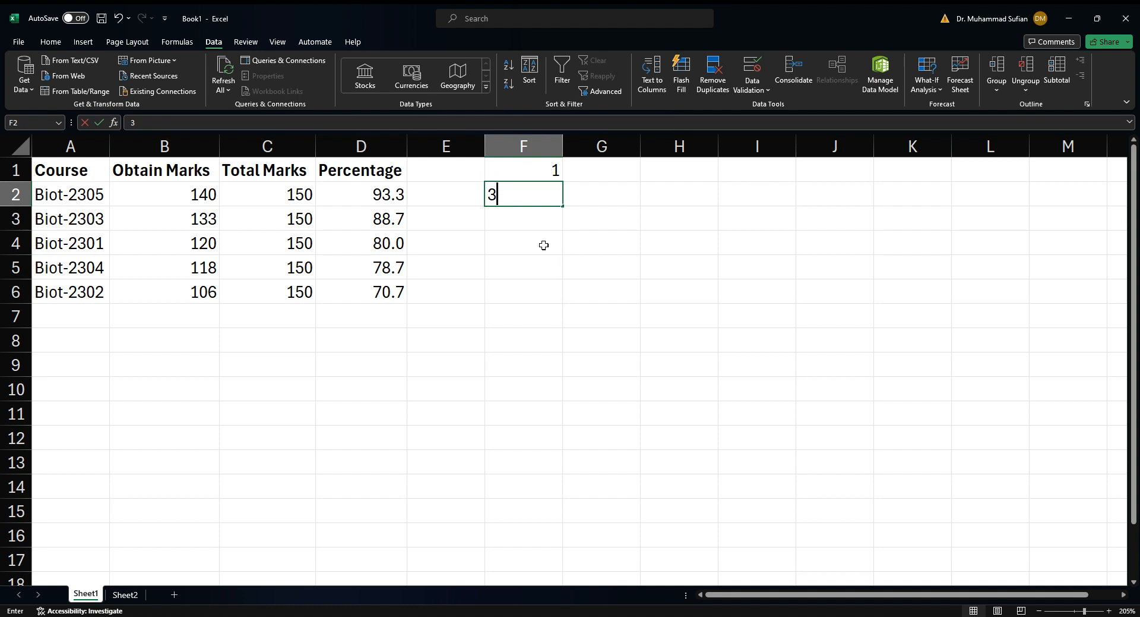
key(Return)
text(5)
key(Return)
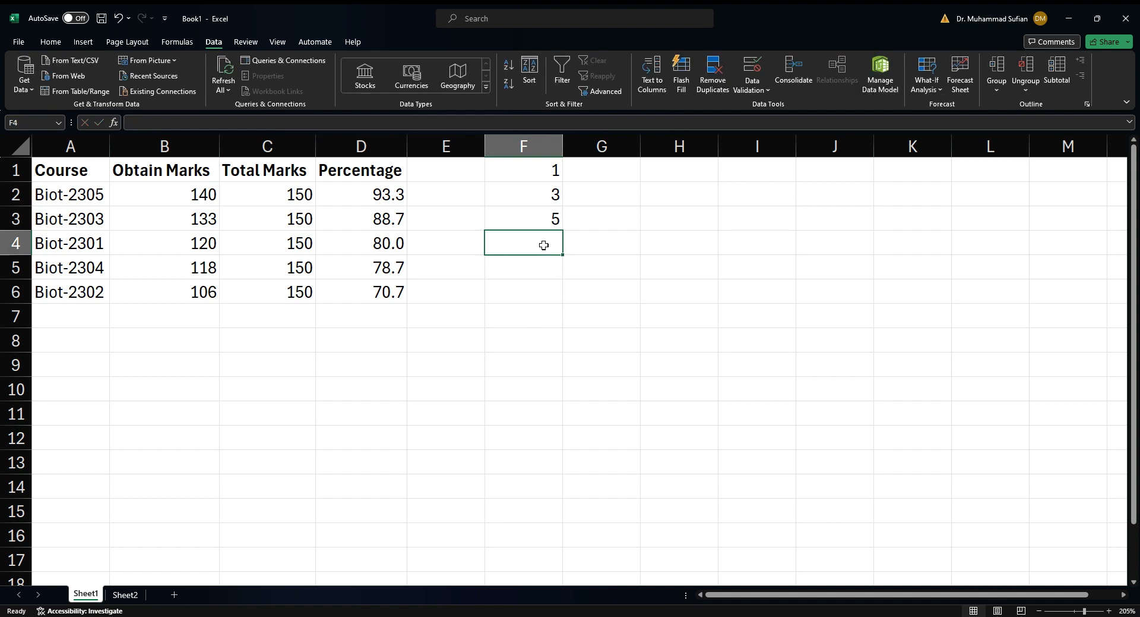
drag(522, 169, 555, 300)
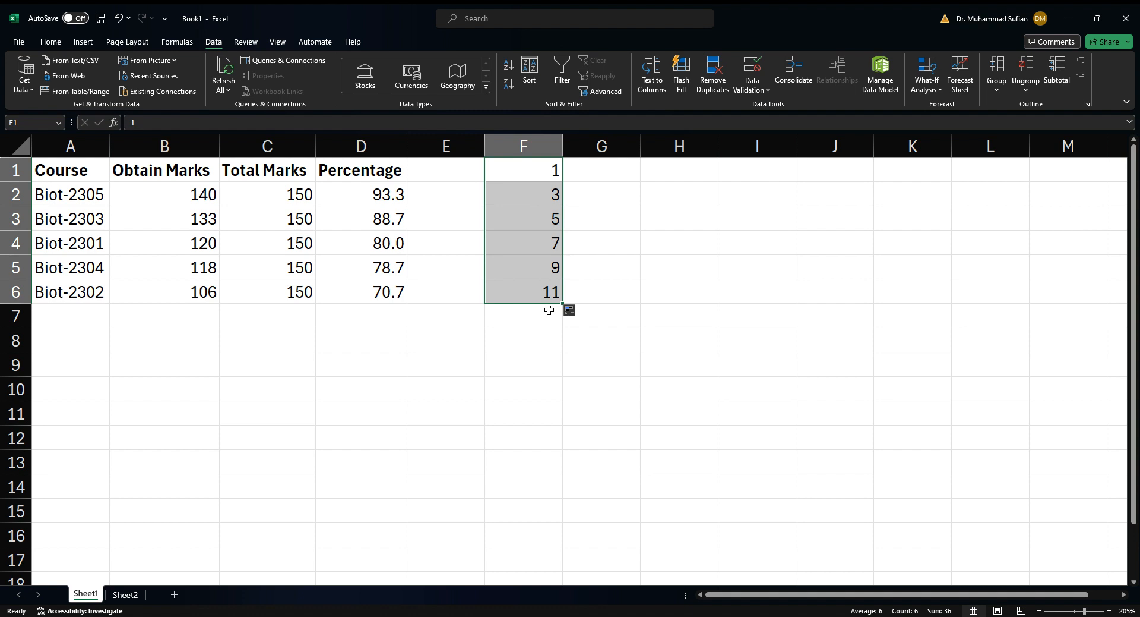
Step: Clear the odd-number series from F1:F6
click(532, 308)
drag(552, 171, 541, 280)
key(Delete)
Step: Enter 1, 4, 9 and 16 in cells F1 to F4 and fill the pattern down to F6
click(518, 166)
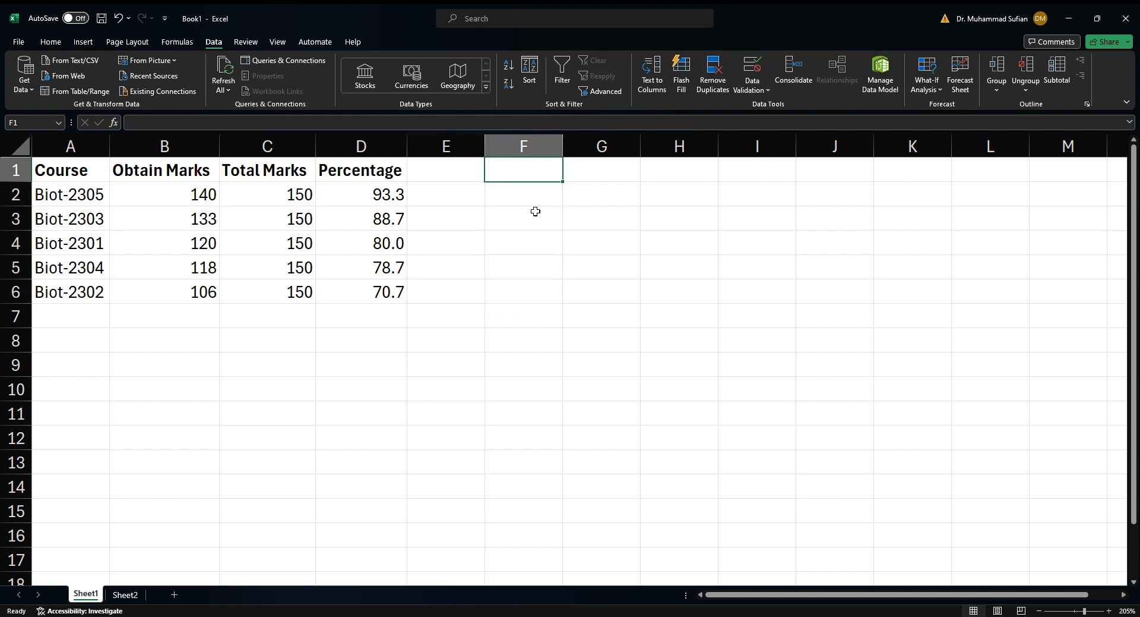
text(1)
key(Return)
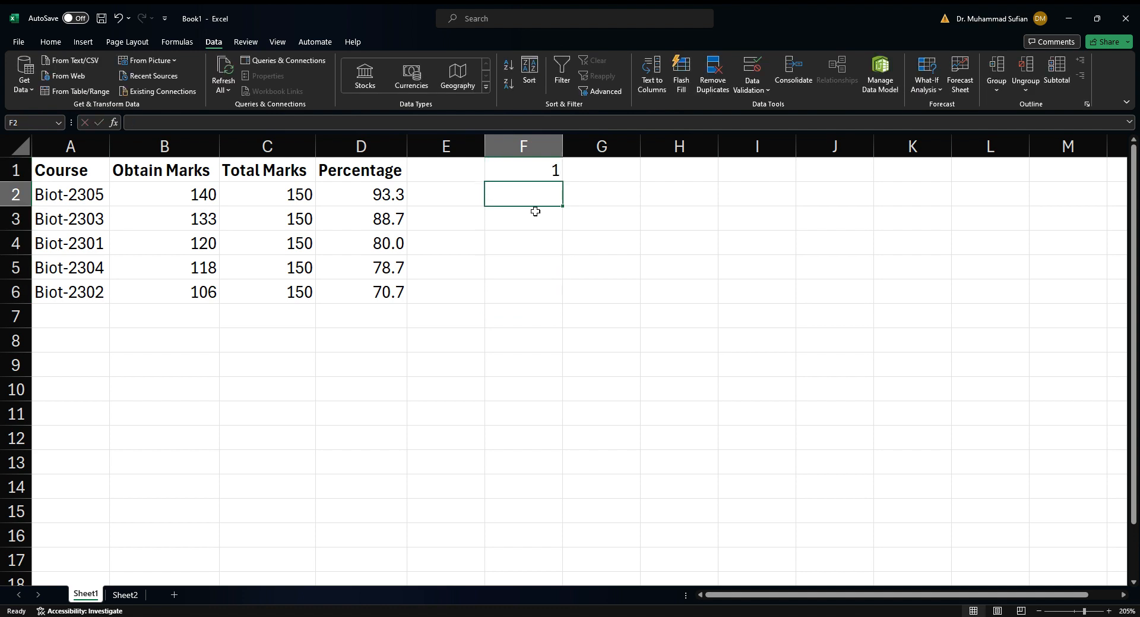
text(4)
key(Return)
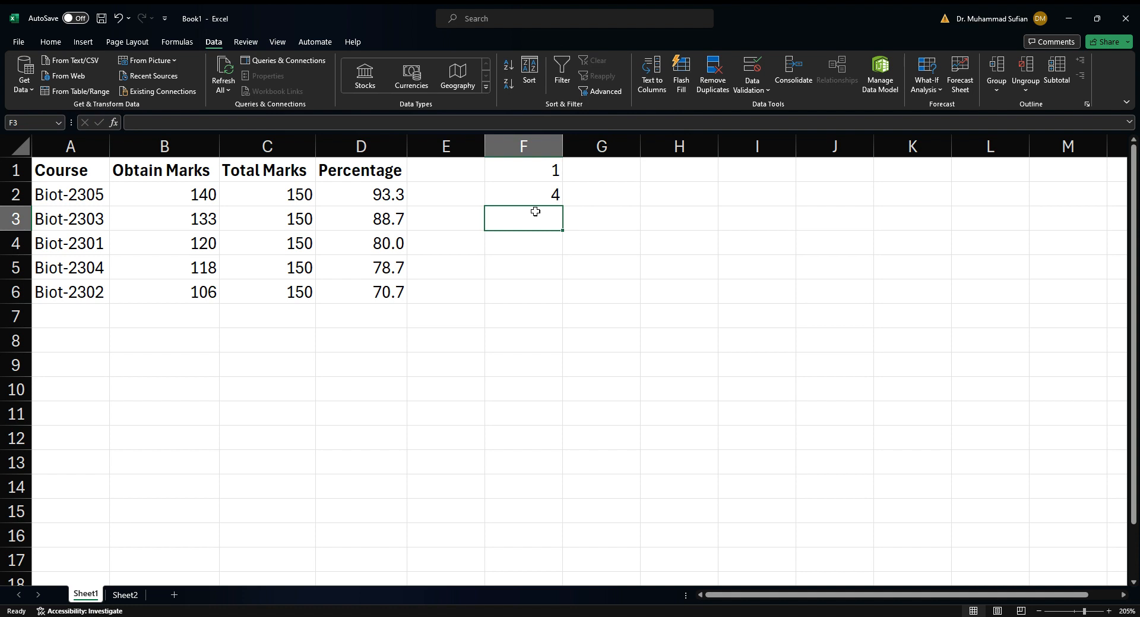
text(9)
key(Return)
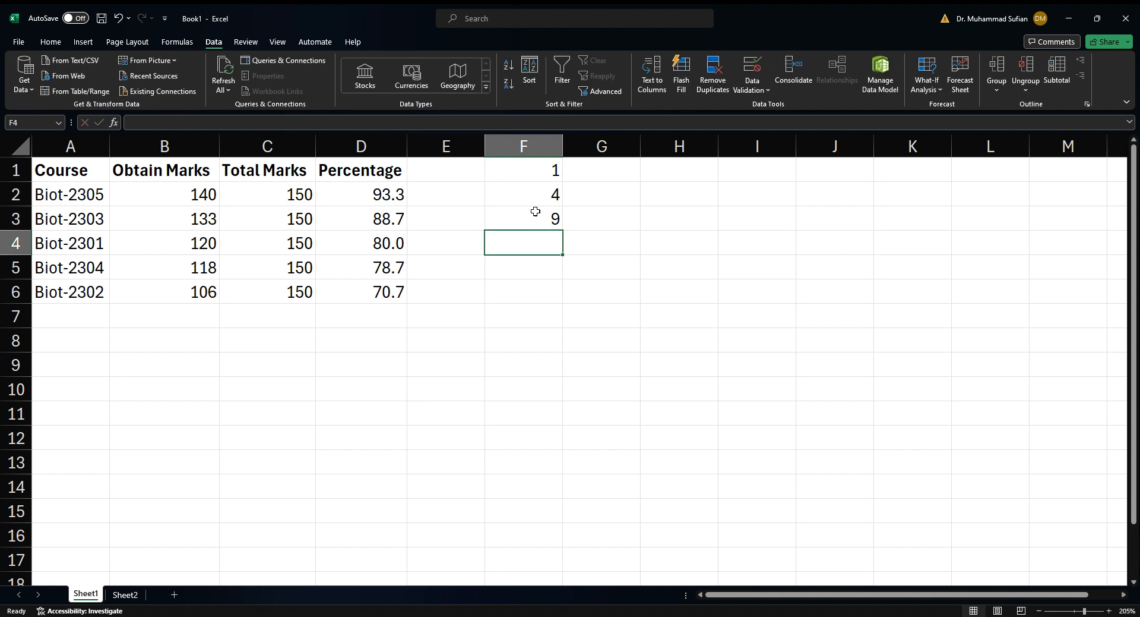
text(16)
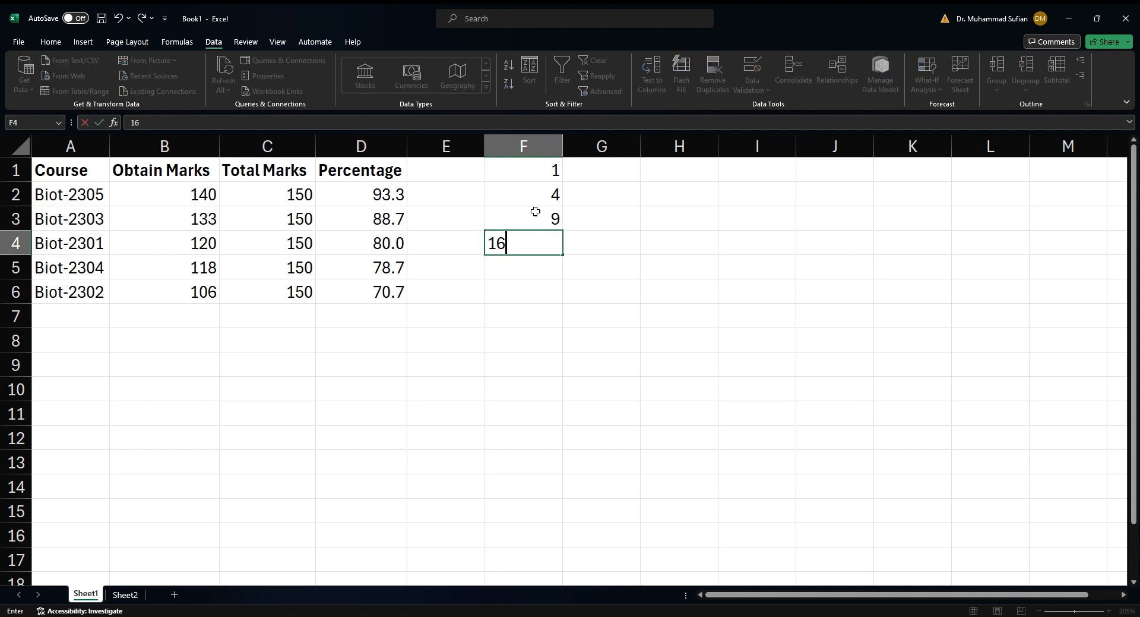
key(Return)
drag(553, 180, 550, 301)
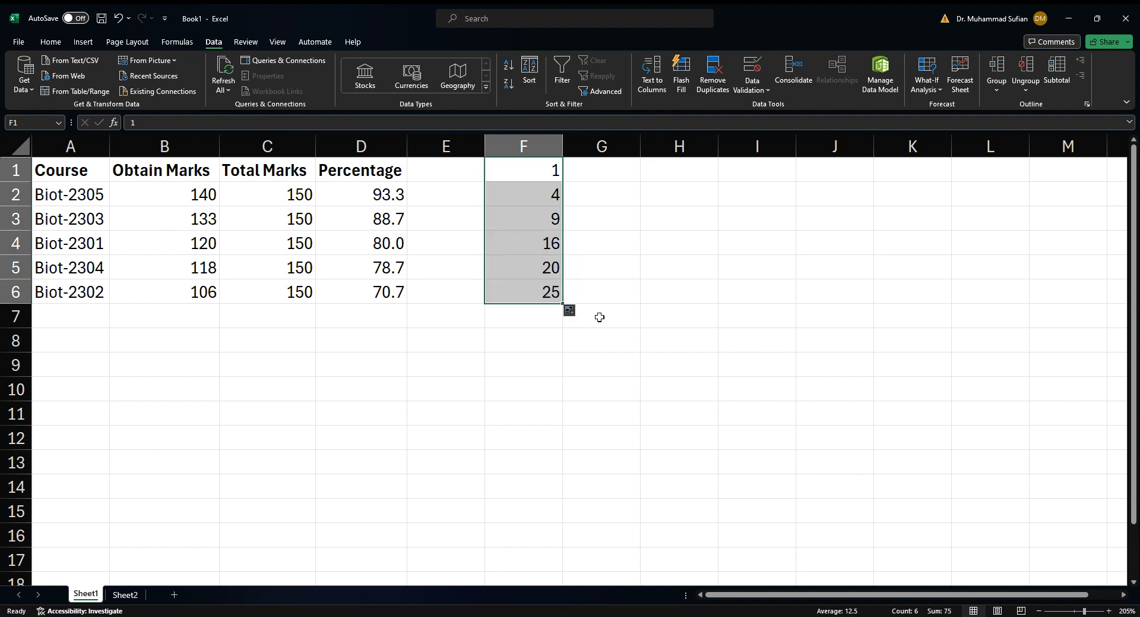
Step: Extend the filled numbers in column F down to F7 and deselect the range
click(528, 267)
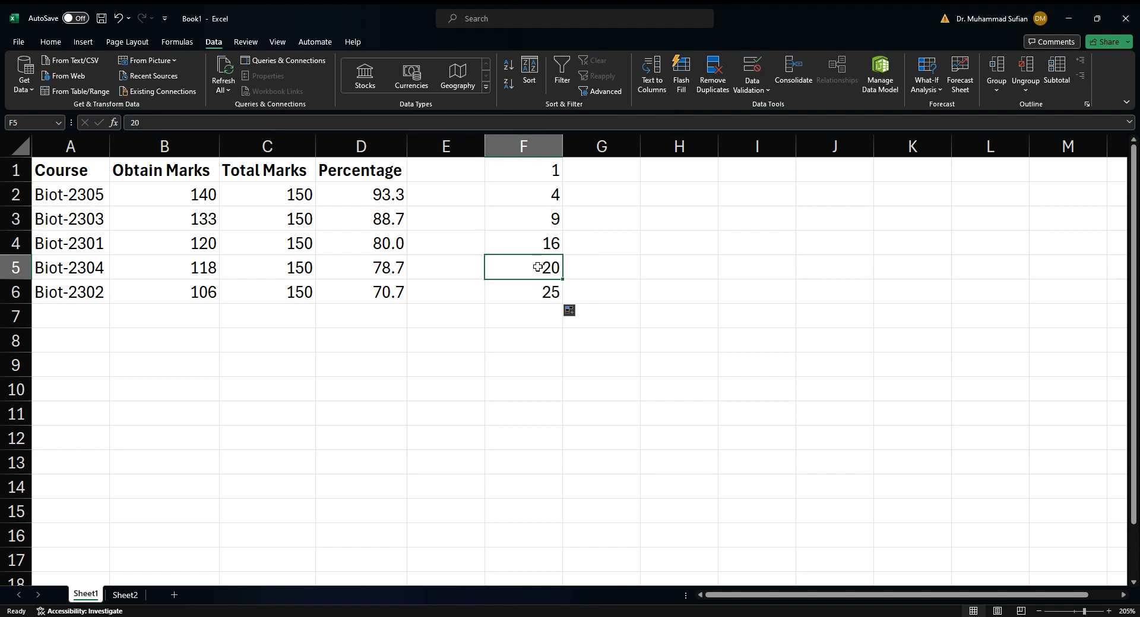
drag(553, 169, 556, 328)
click(603, 315)
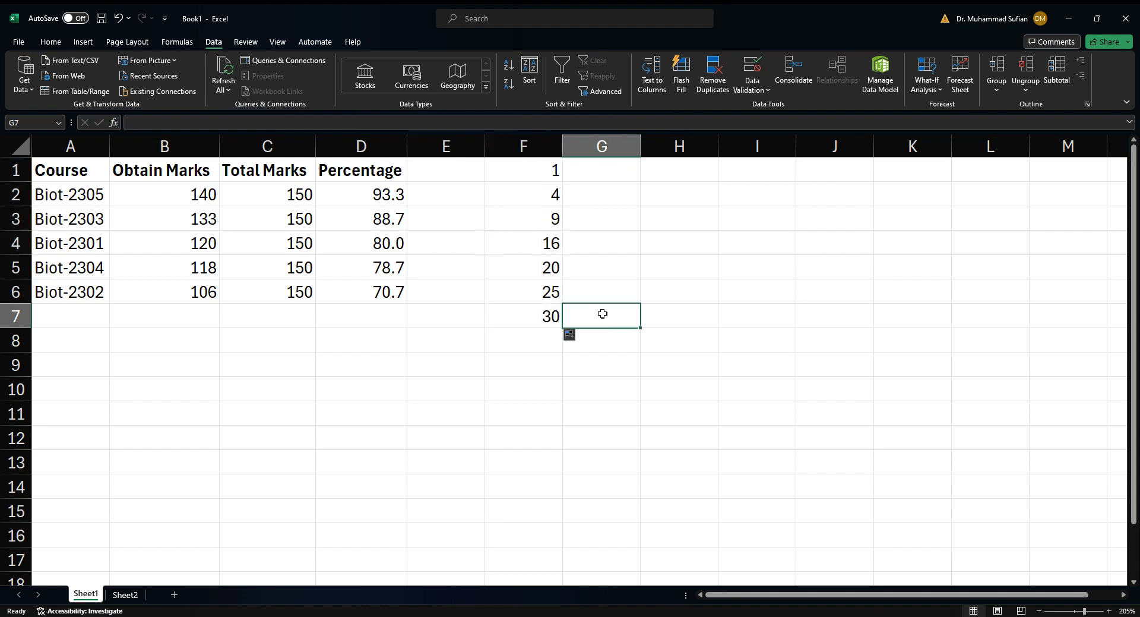
Step: Clear the filled cells F5:F7 and the typed square numbers in F1:F4
click(528, 261)
drag(530, 264, 521, 326)
key(Delete)
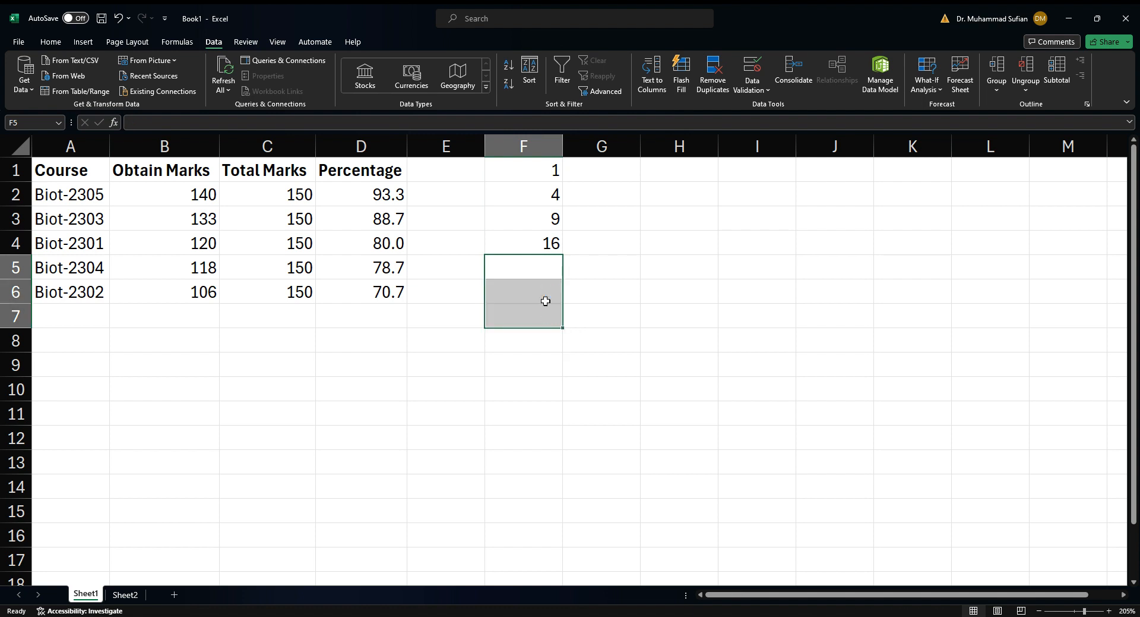
drag(542, 164, 512, 247)
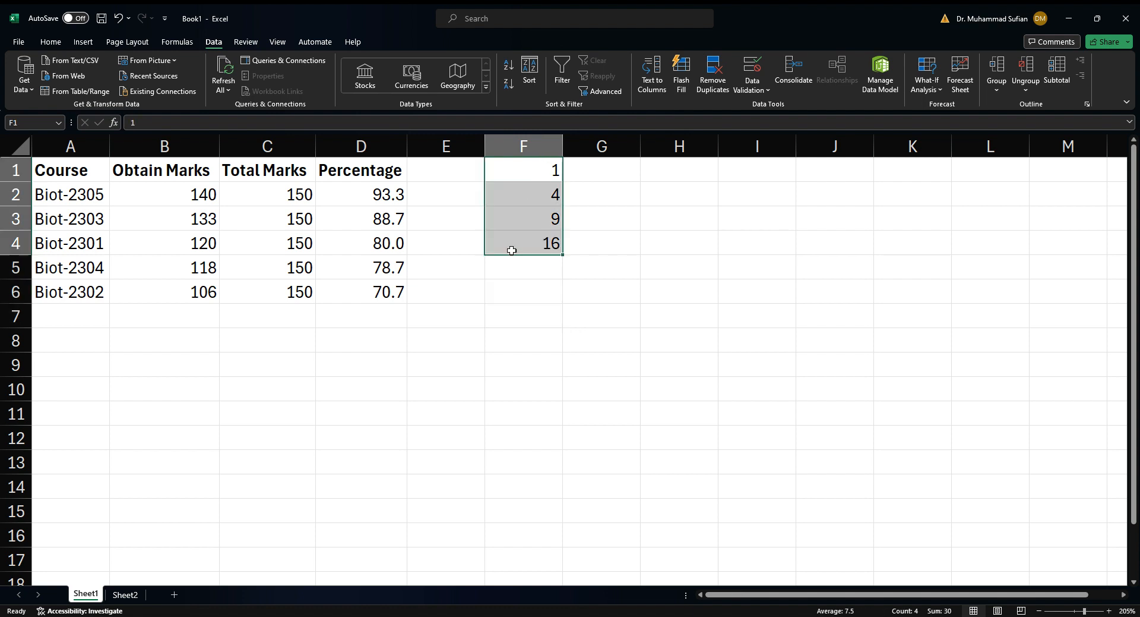
key(Delete)
Step: Enter 1 in cell F1 and the squaring formula =F1^2 in cell G1
click(544, 171)
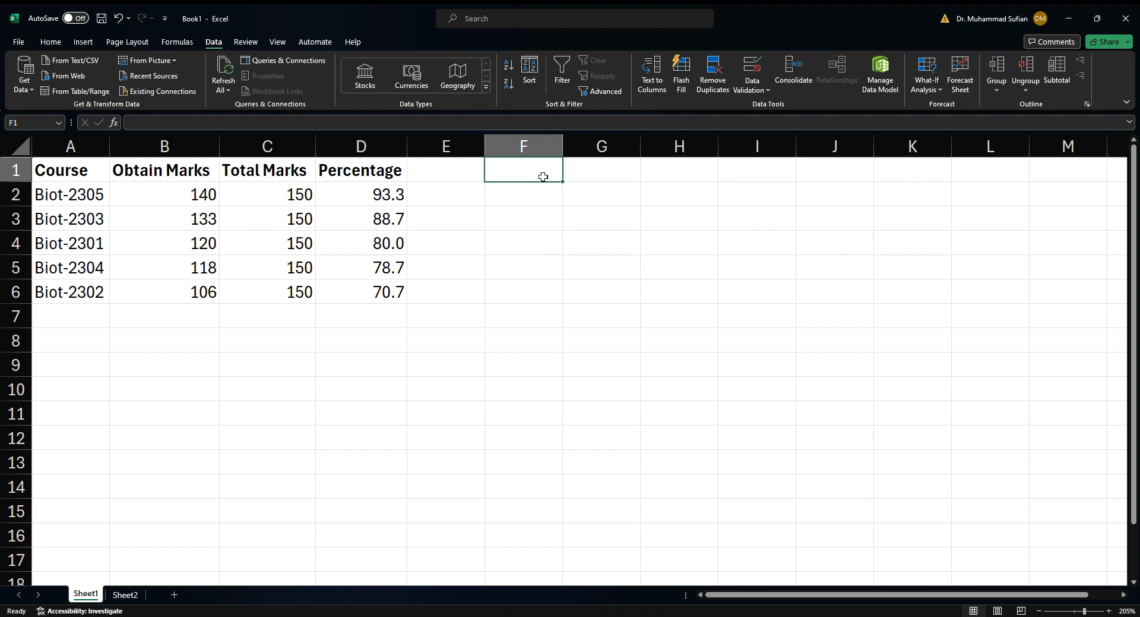
click(592, 173)
click(539, 151)
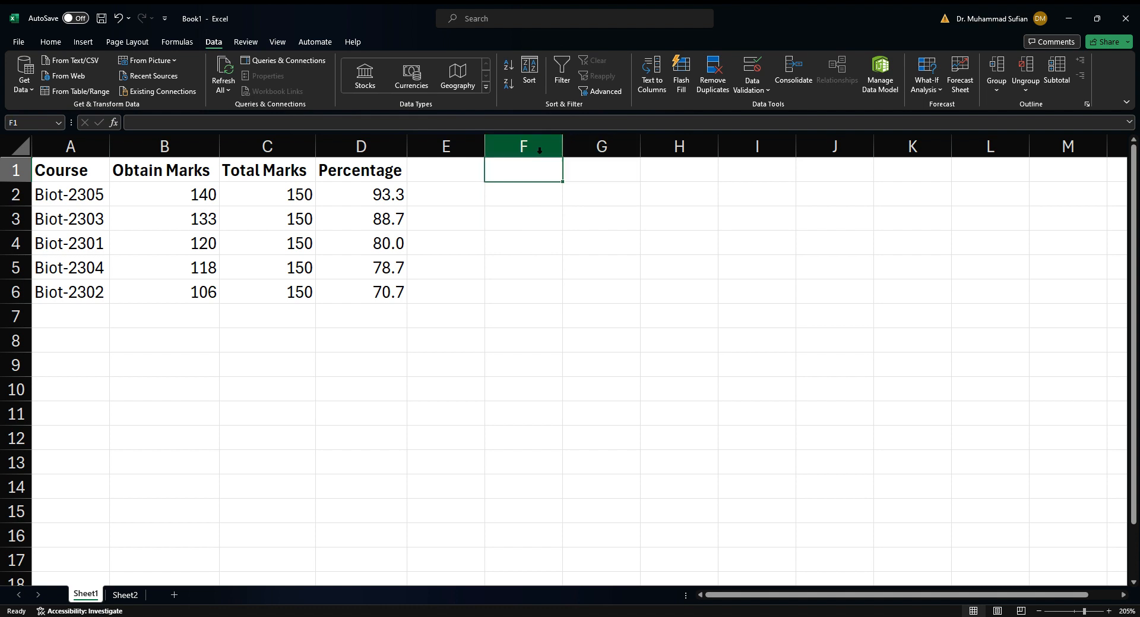
text(1)
click(590, 165)
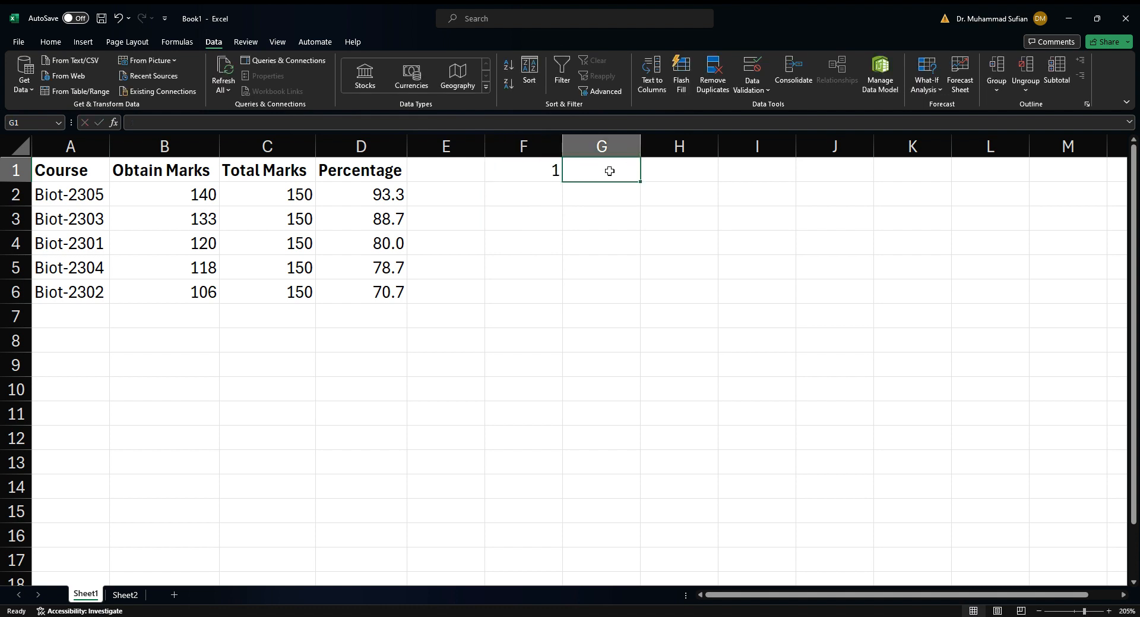
text(=)
click(543, 170)
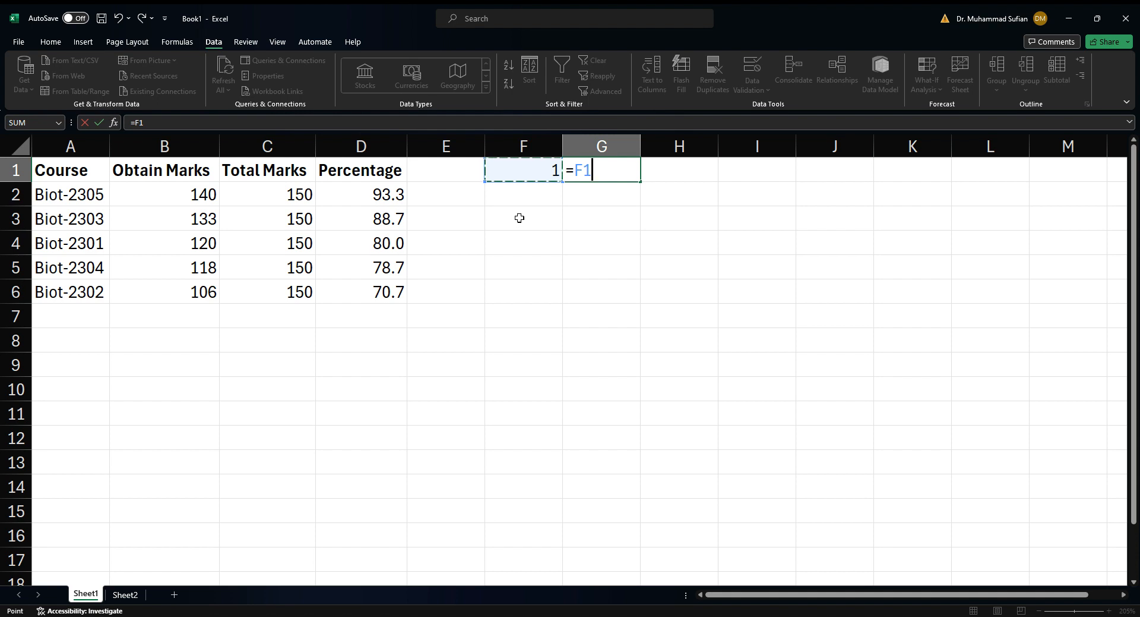
text(^2)
key(Return)
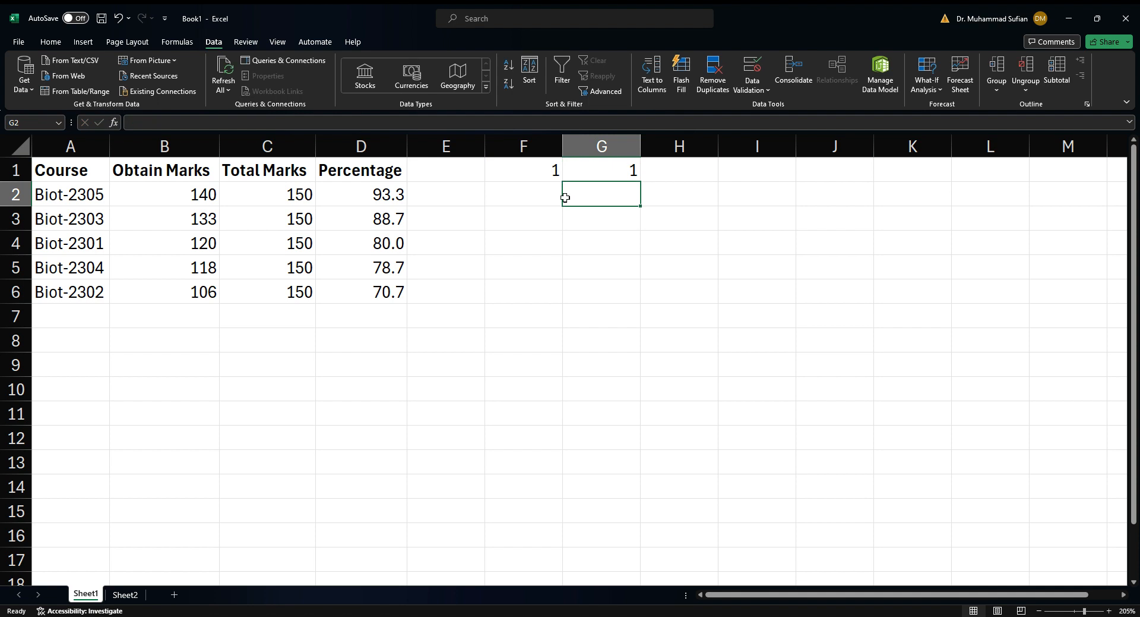
Step: Fill F1 down to F6 with Fill Series, and fill the G1 formula down to G6
click(544, 196)
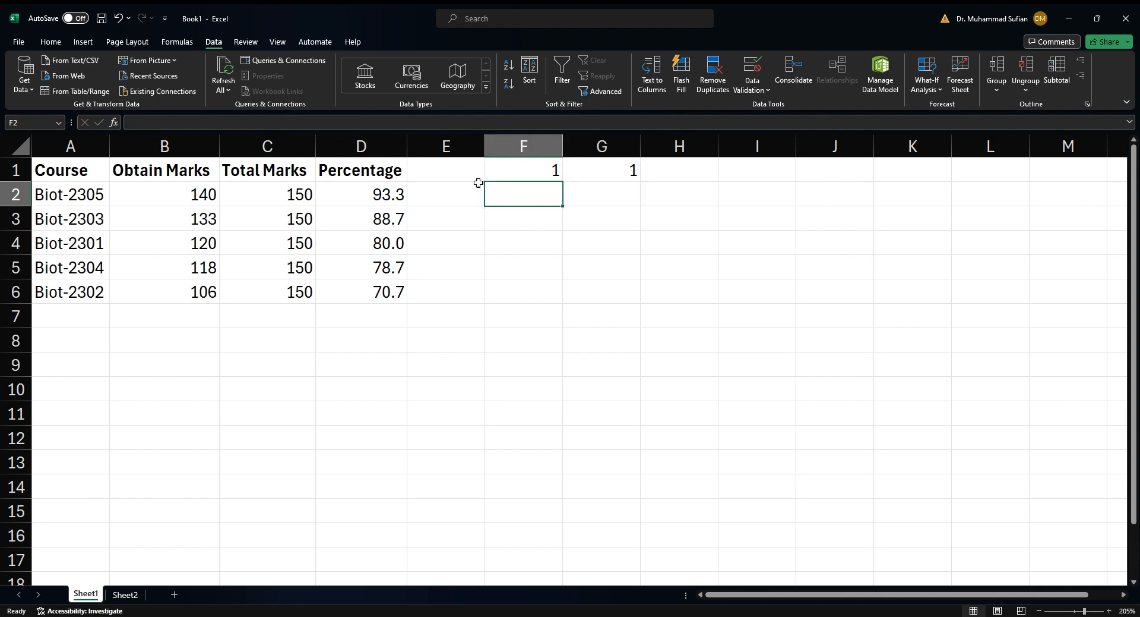
click(525, 172)
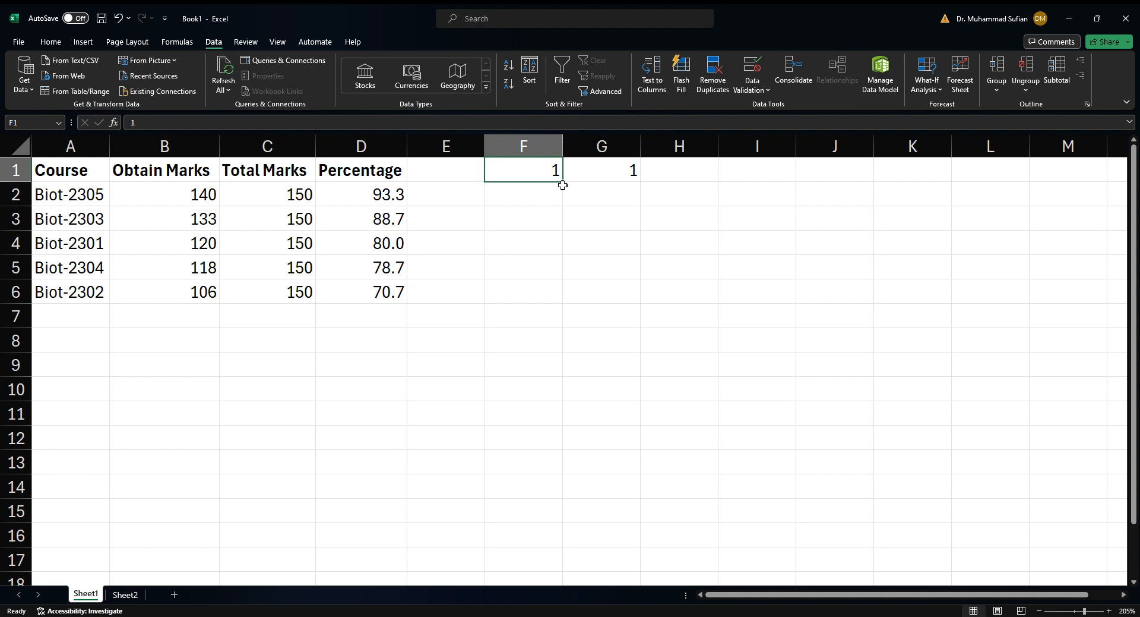
drag(562, 181, 545, 299)
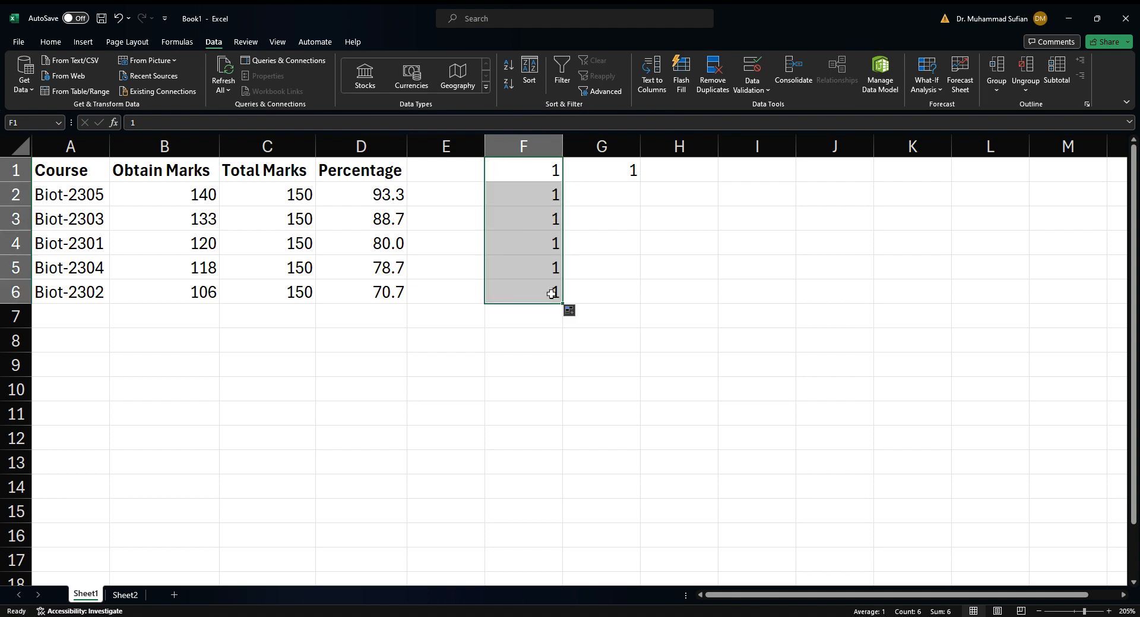
click(574, 311)
click(582, 339)
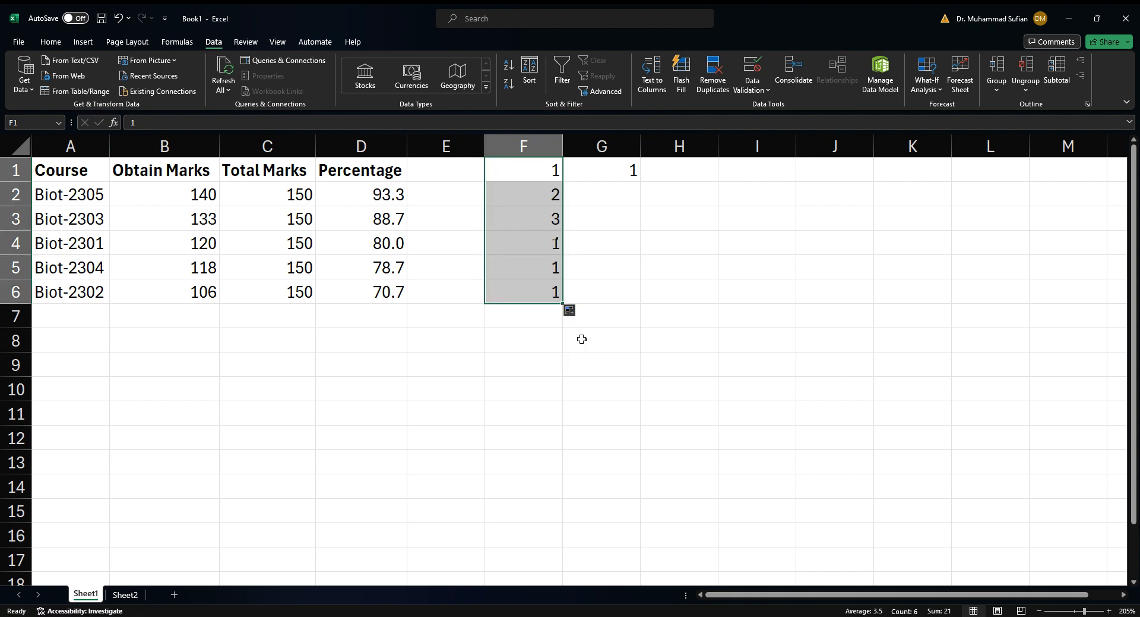
click(630, 169)
drag(641, 182, 626, 298)
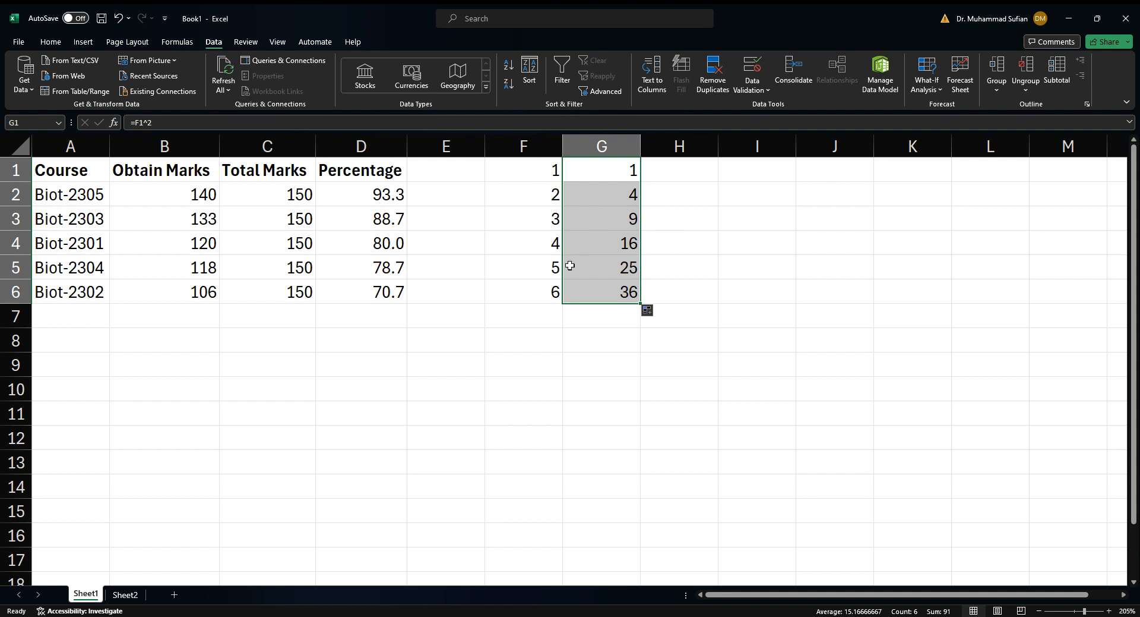
Step: Sort the marks table by the Course column in ascending order, expanding the selection to the adjacent columns
click(604, 292)
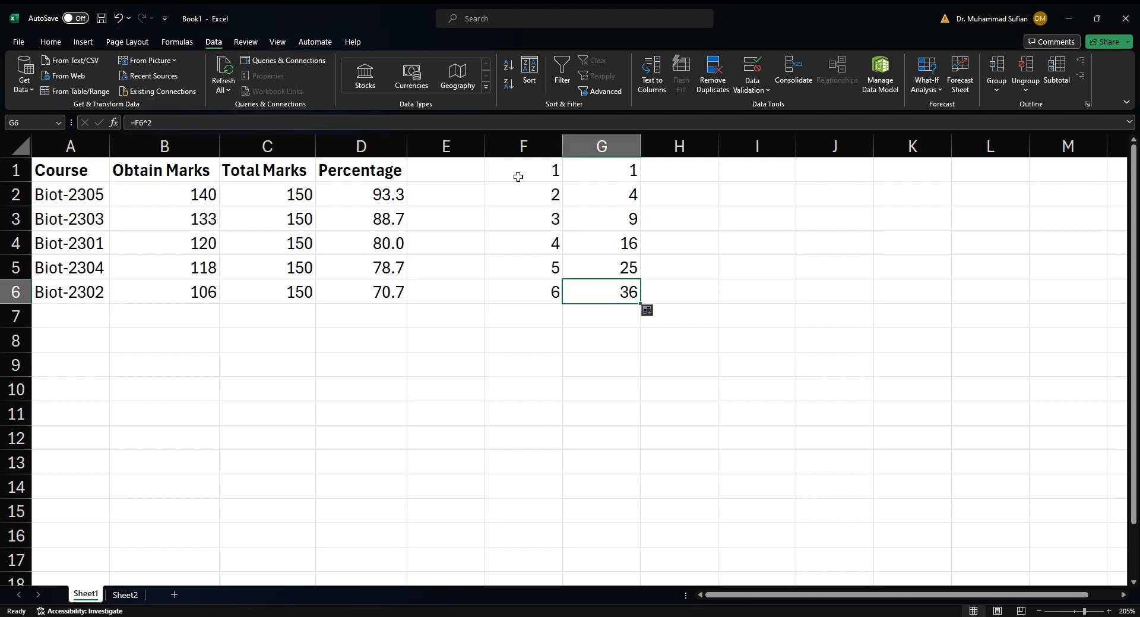
click(375, 190)
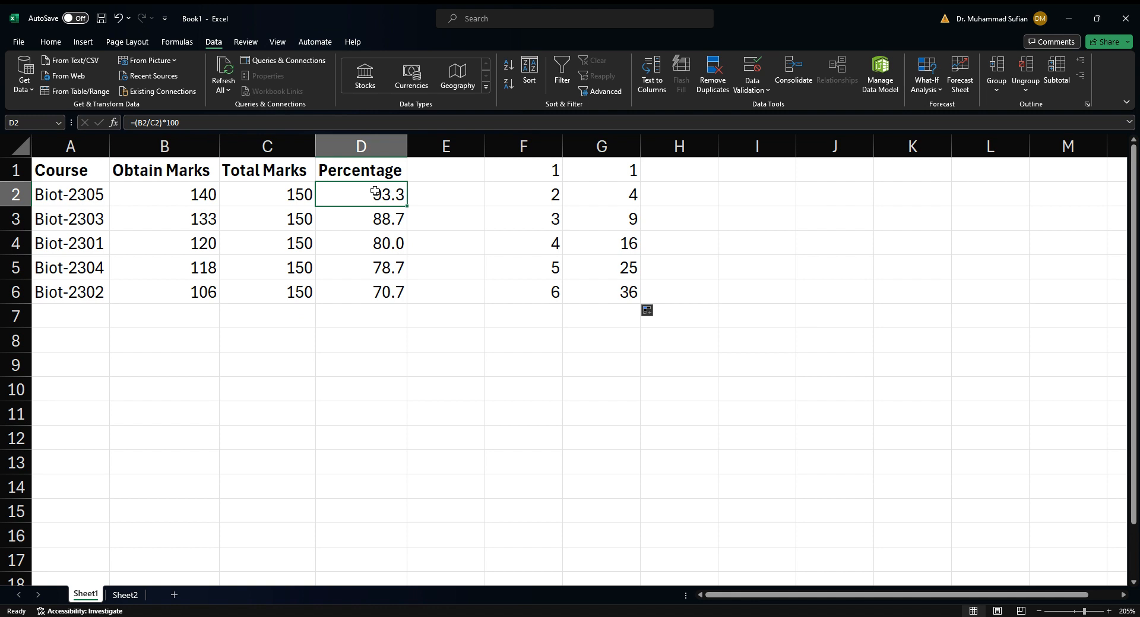
click(67, 144)
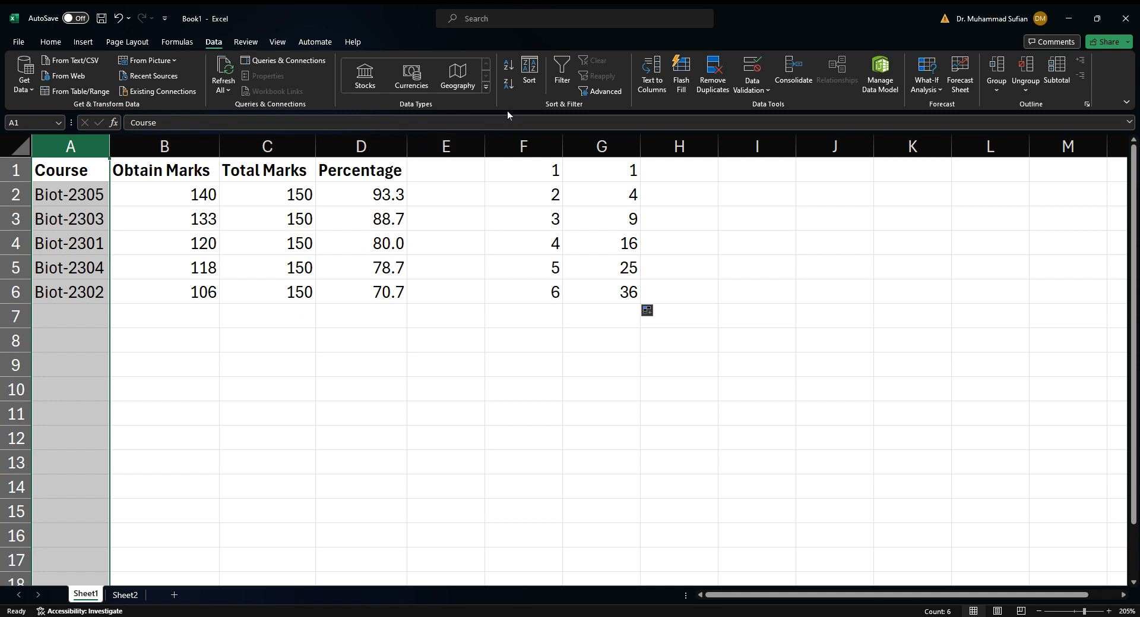
click(507, 65)
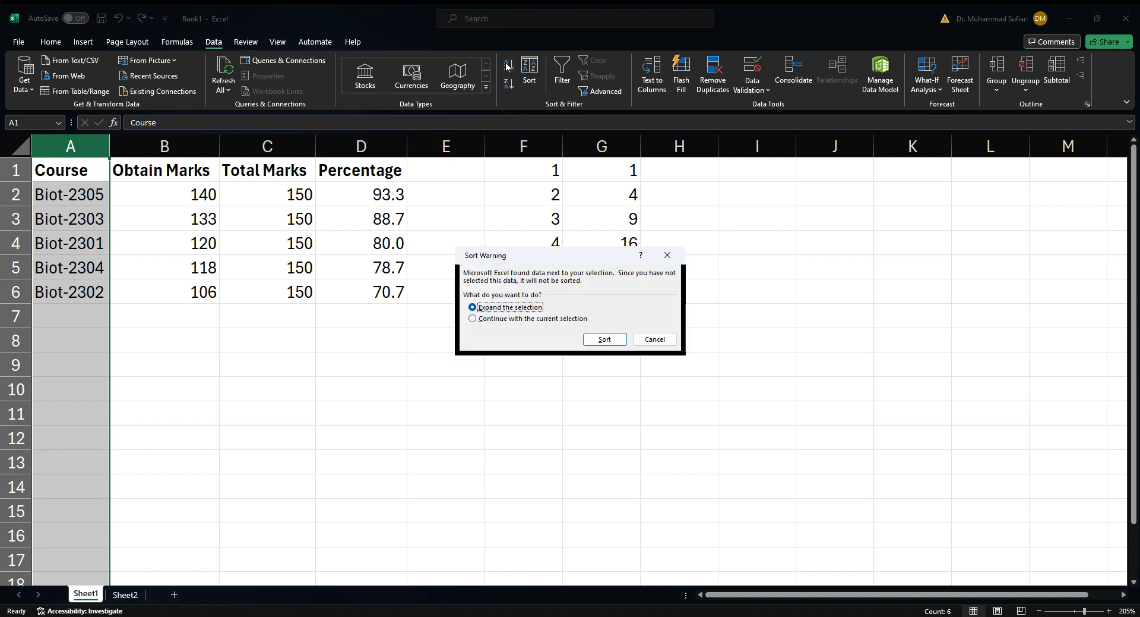
click(611, 342)
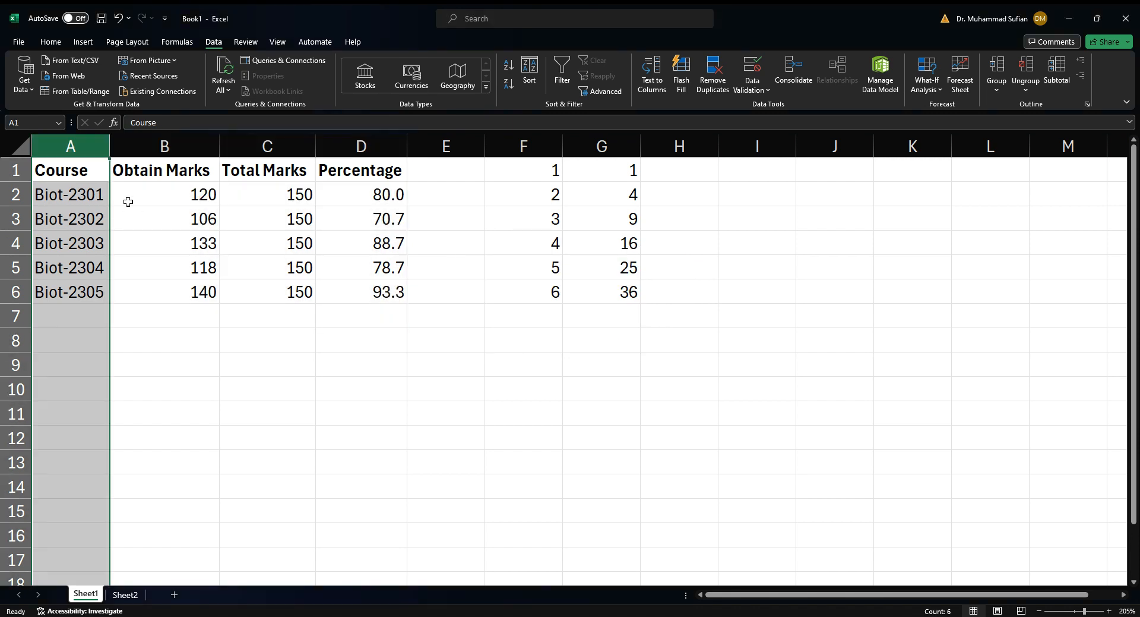
click(72, 287)
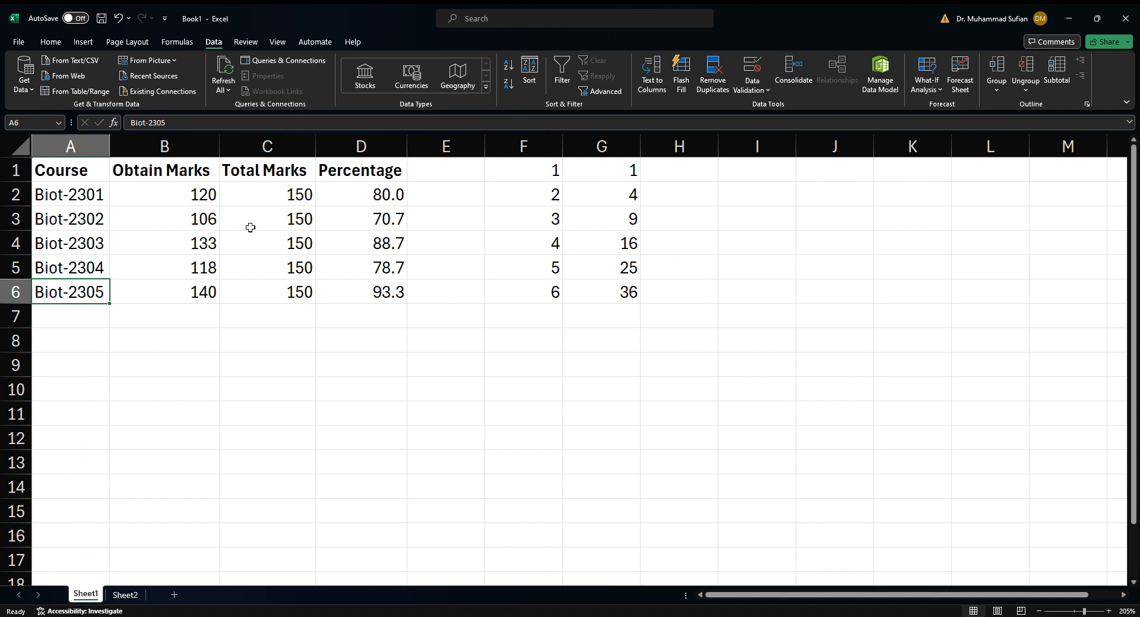
Step: Examine the percentage formulas in D2 and D3 and the obtained and total marks in B2 and C2
click(377, 194)
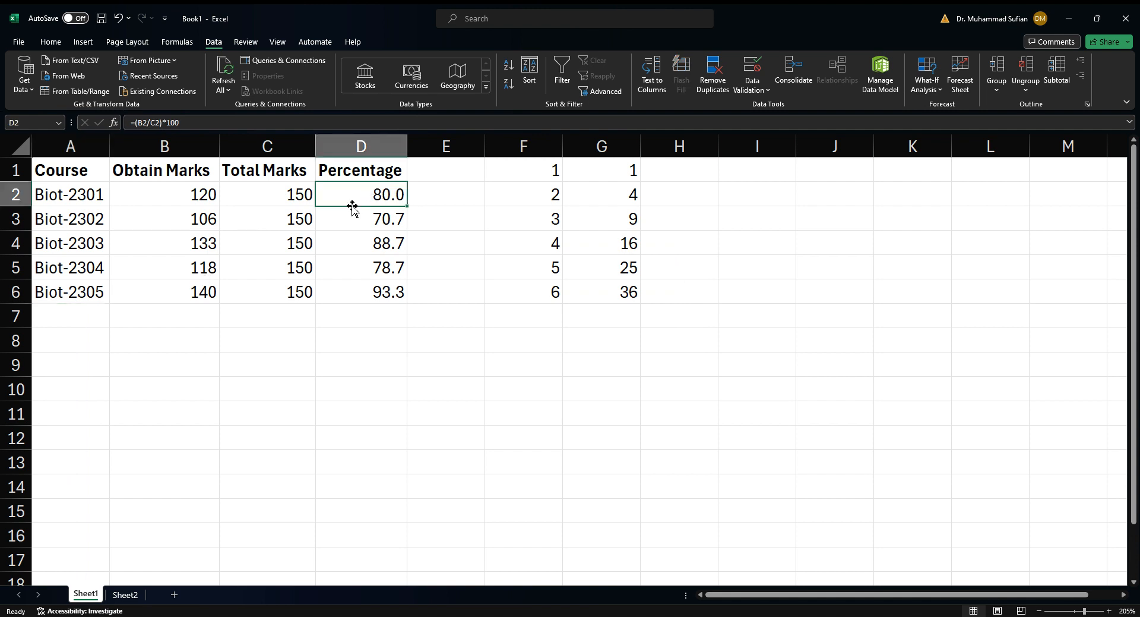
click(208, 196)
click(271, 198)
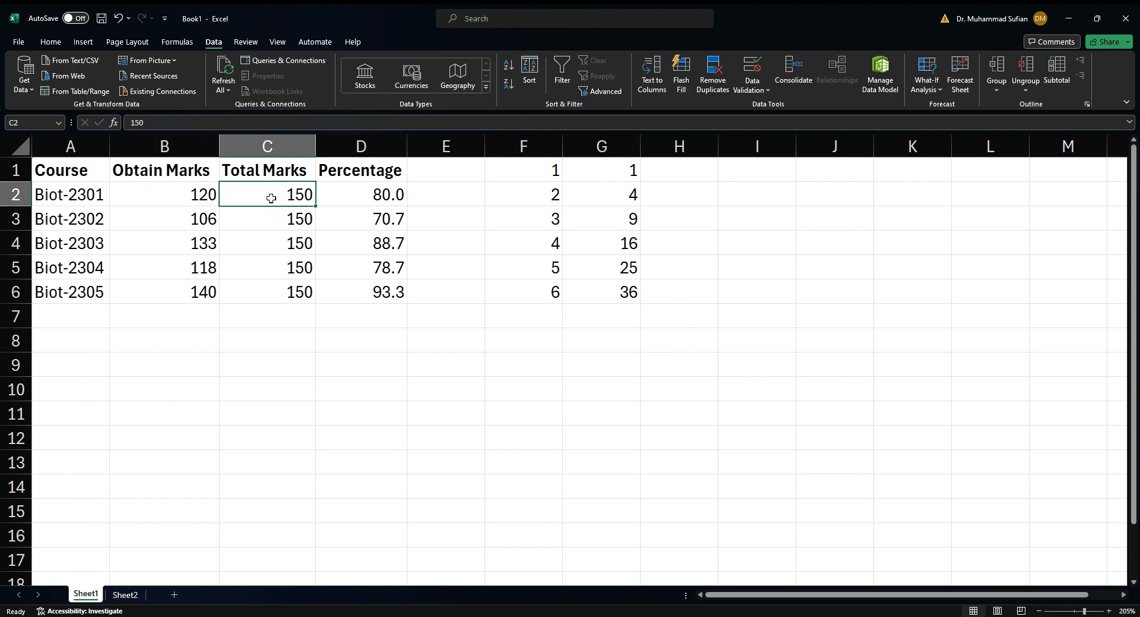
click(357, 202)
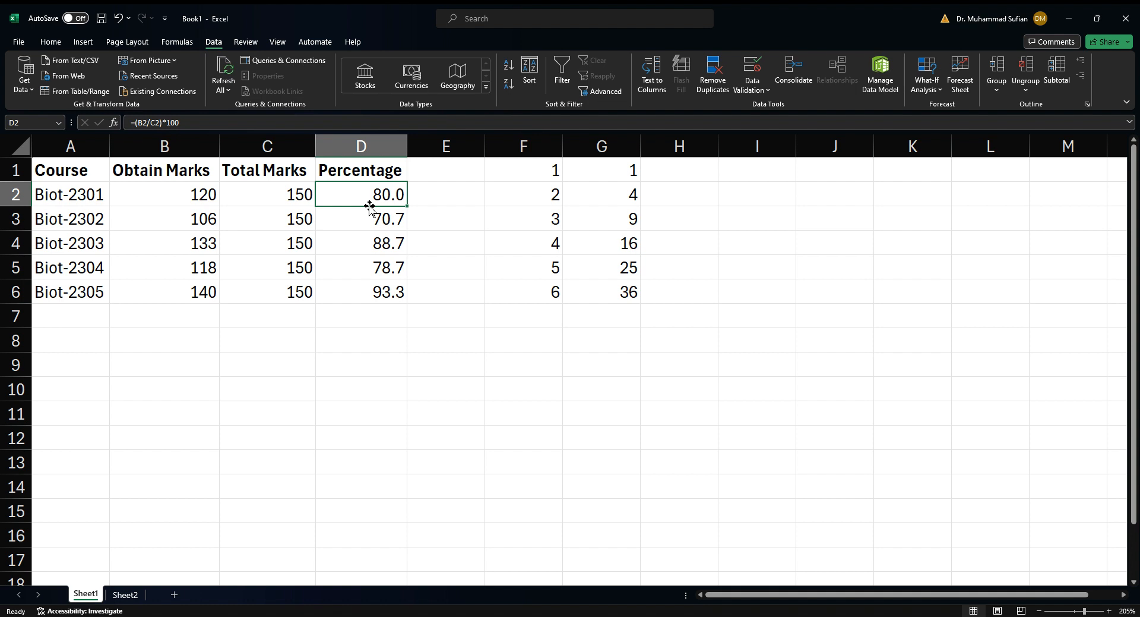
click(360, 218)
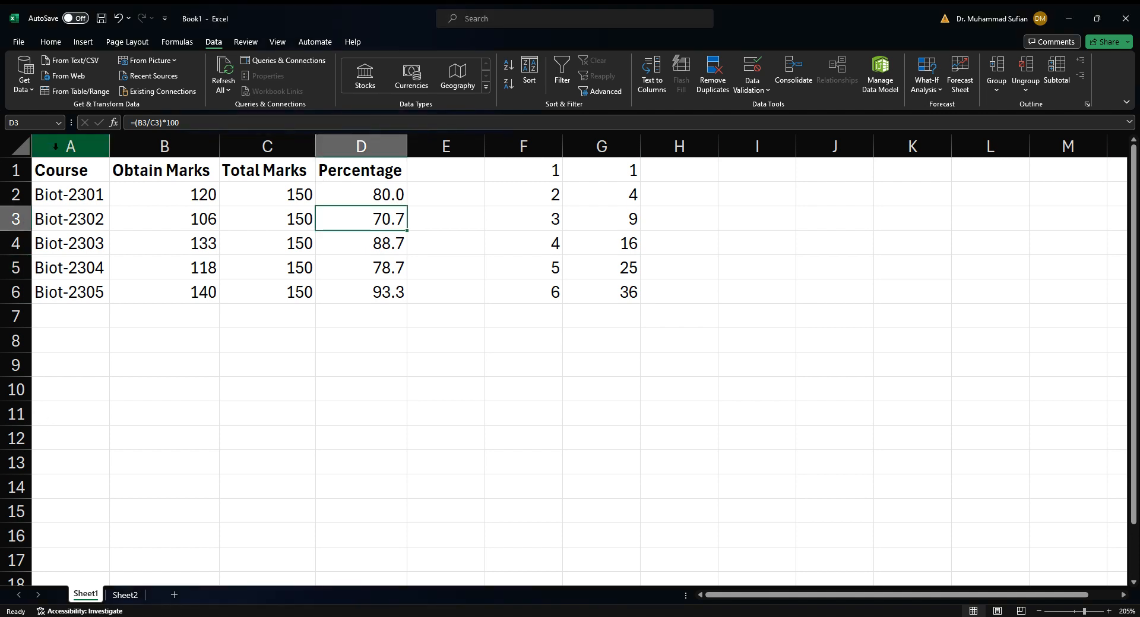
Step: Insert a SUM function over B2:B6 in cell B7 and fill it across to C7
click(183, 317)
click(278, 317)
click(208, 314)
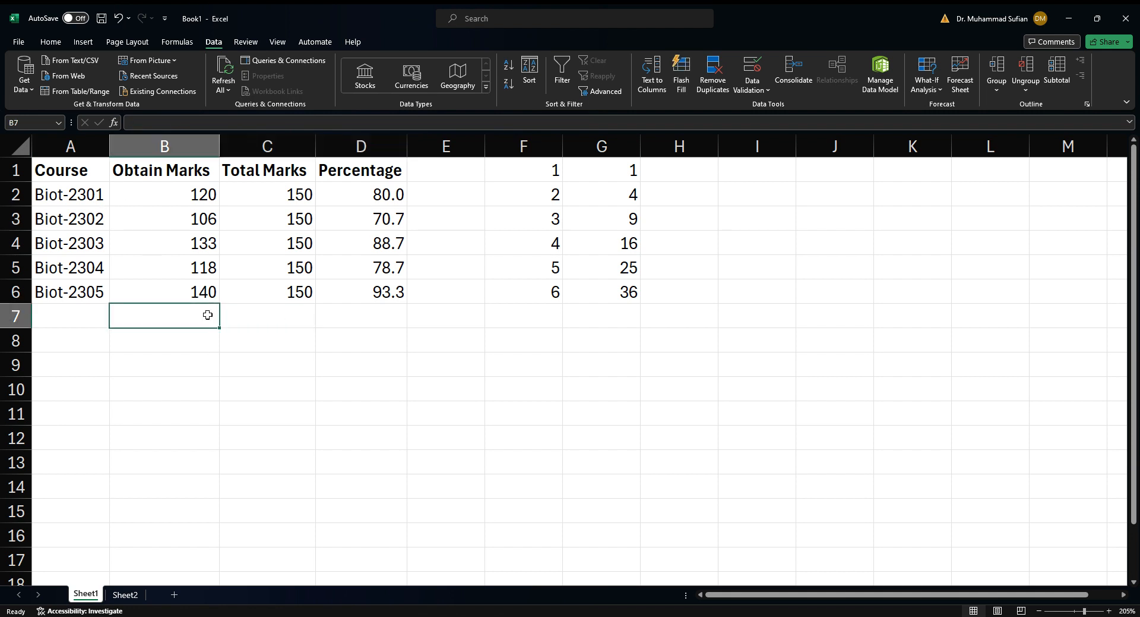
click(257, 317)
click(363, 309)
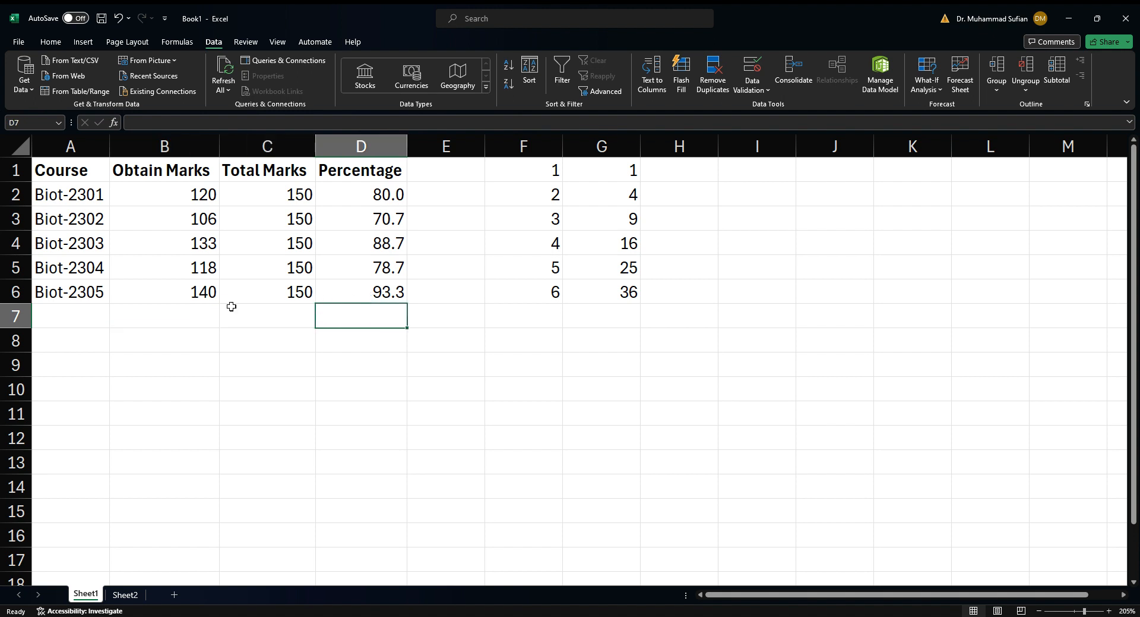
drag(178, 304, 218, 315)
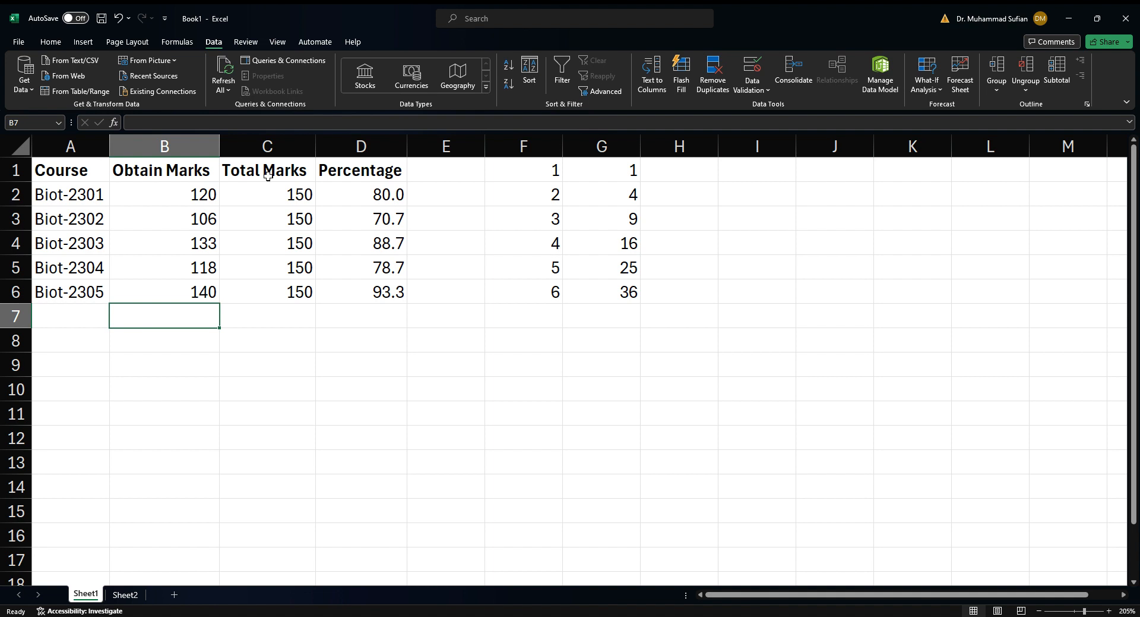
click(112, 123)
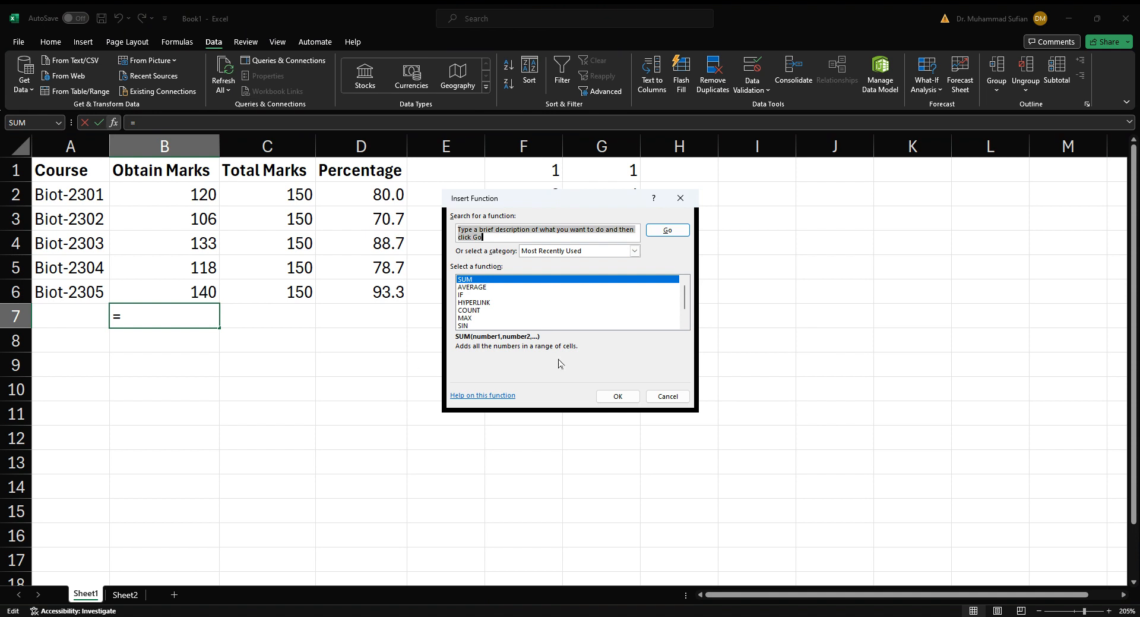
click(533, 288)
click(533, 279)
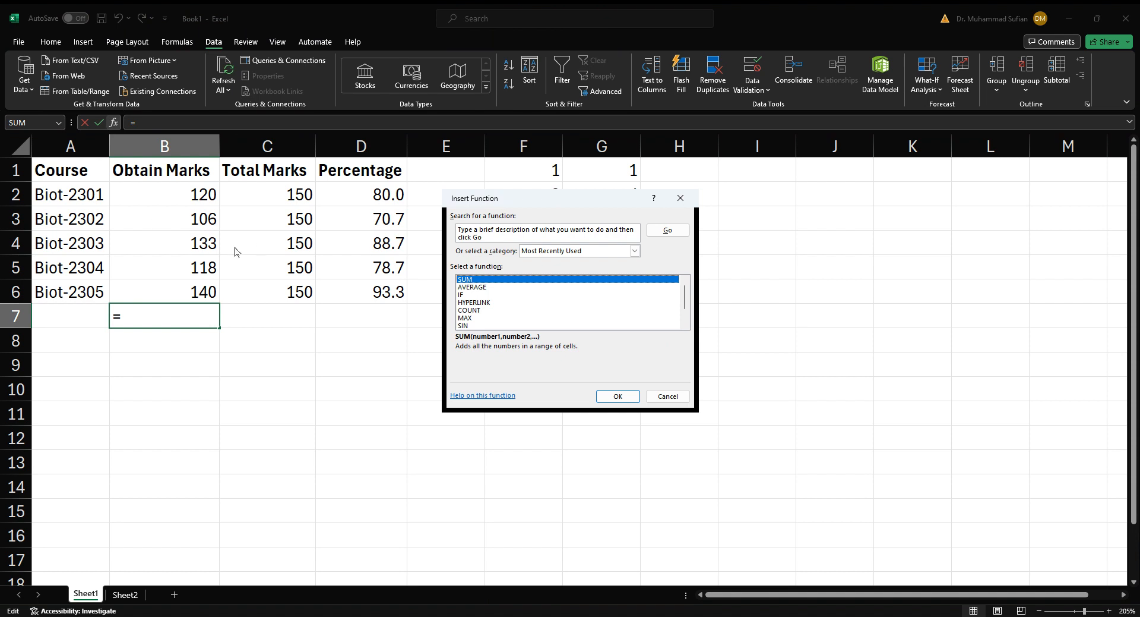
click(618, 396)
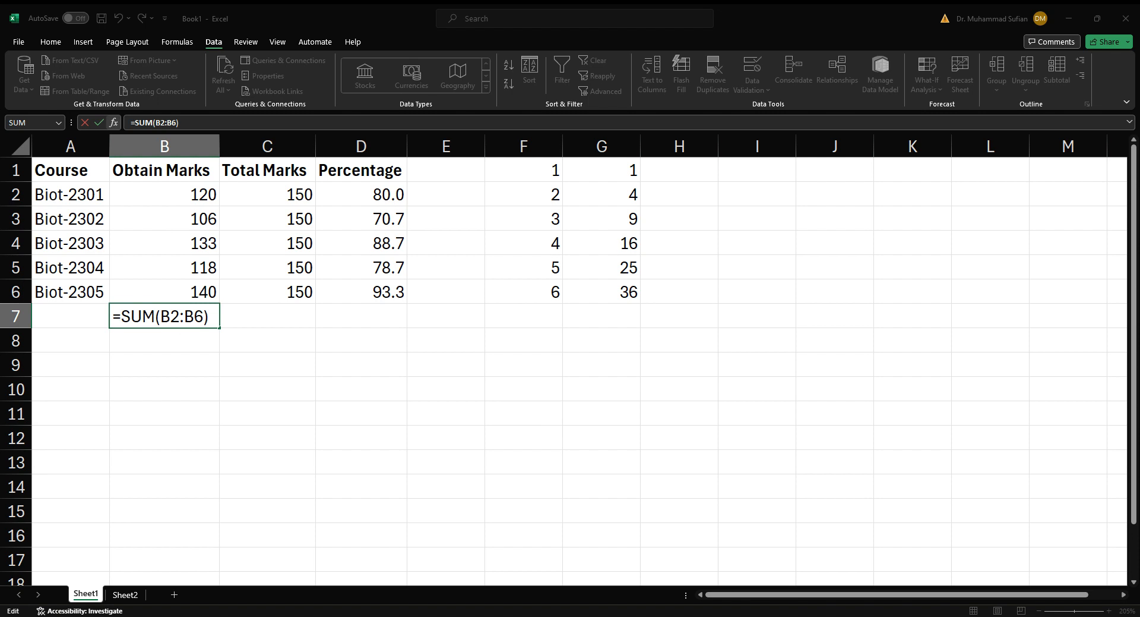
key(ctrl+Return)
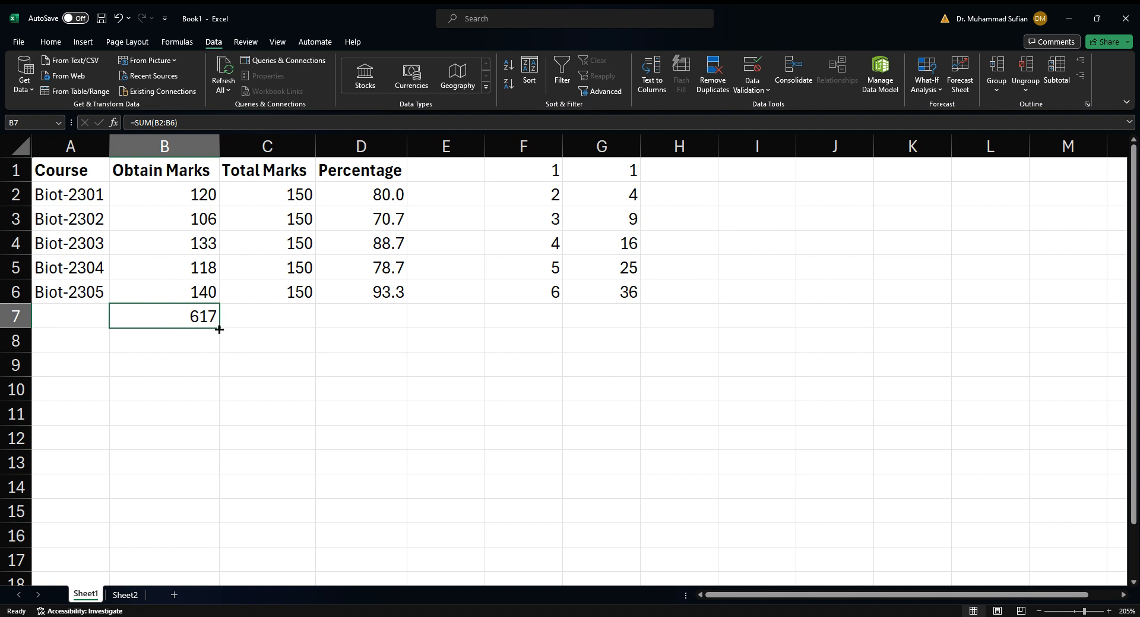
drag(219, 329, 288, 332)
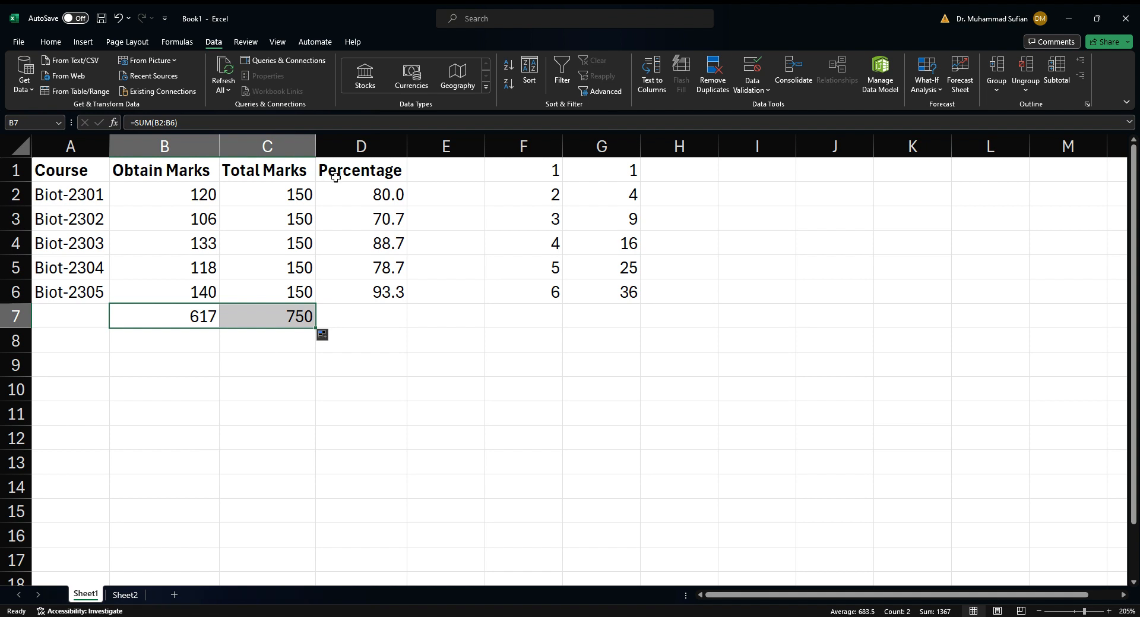
Step: Insert an AVERAGE function over D2:D6 in cell D7 for the percentages
click(394, 310)
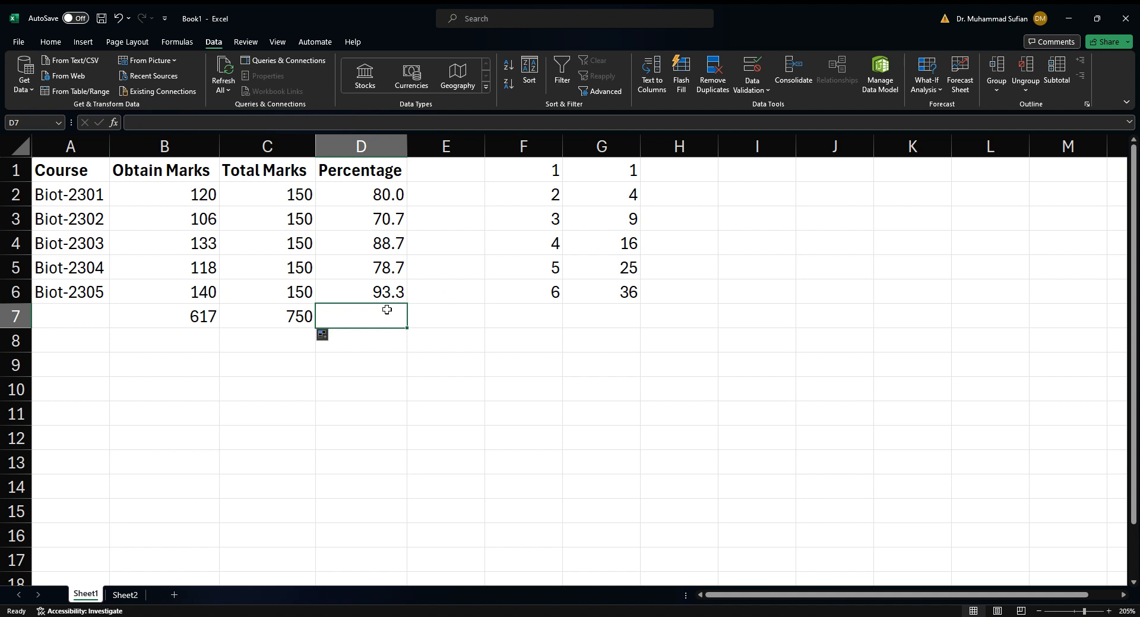
click(113, 123)
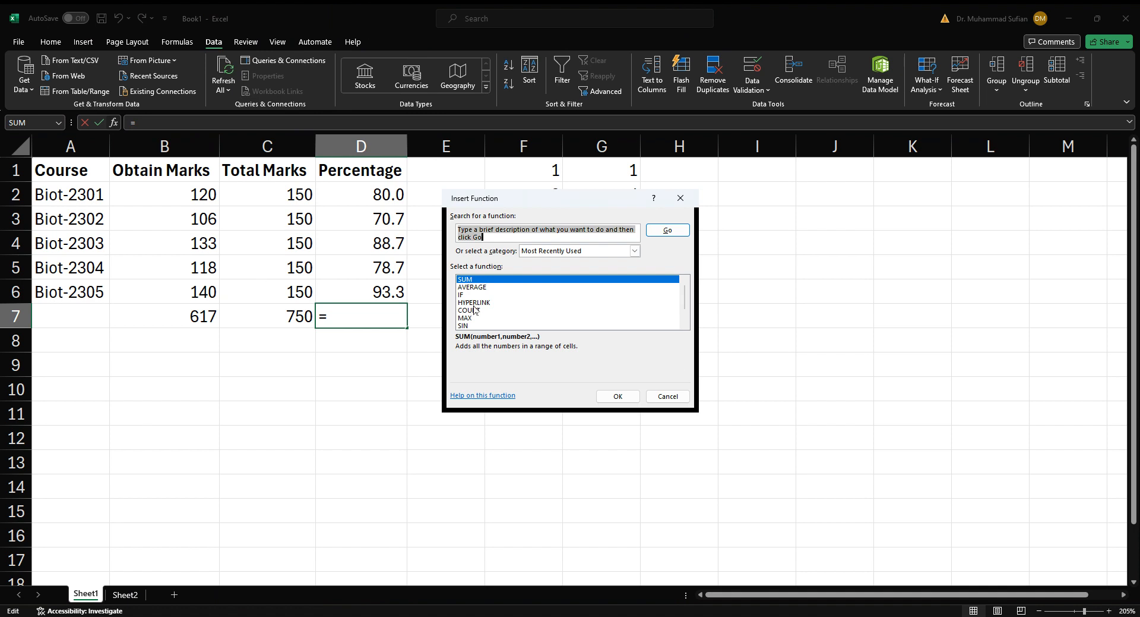
click(541, 287)
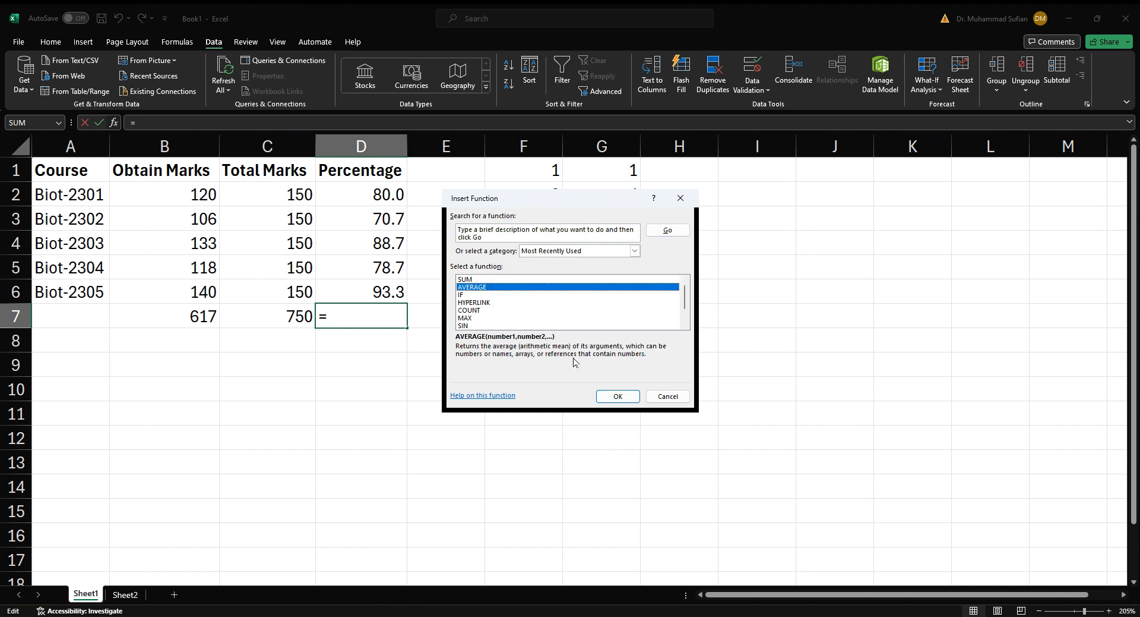
click(618, 396)
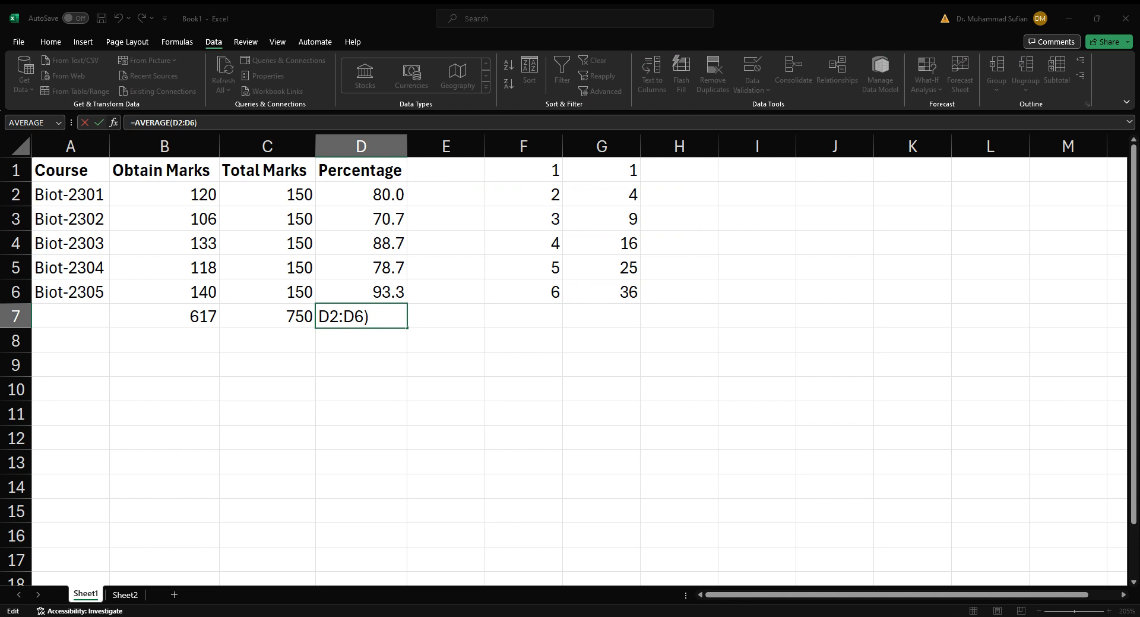
key(ctrl+Return)
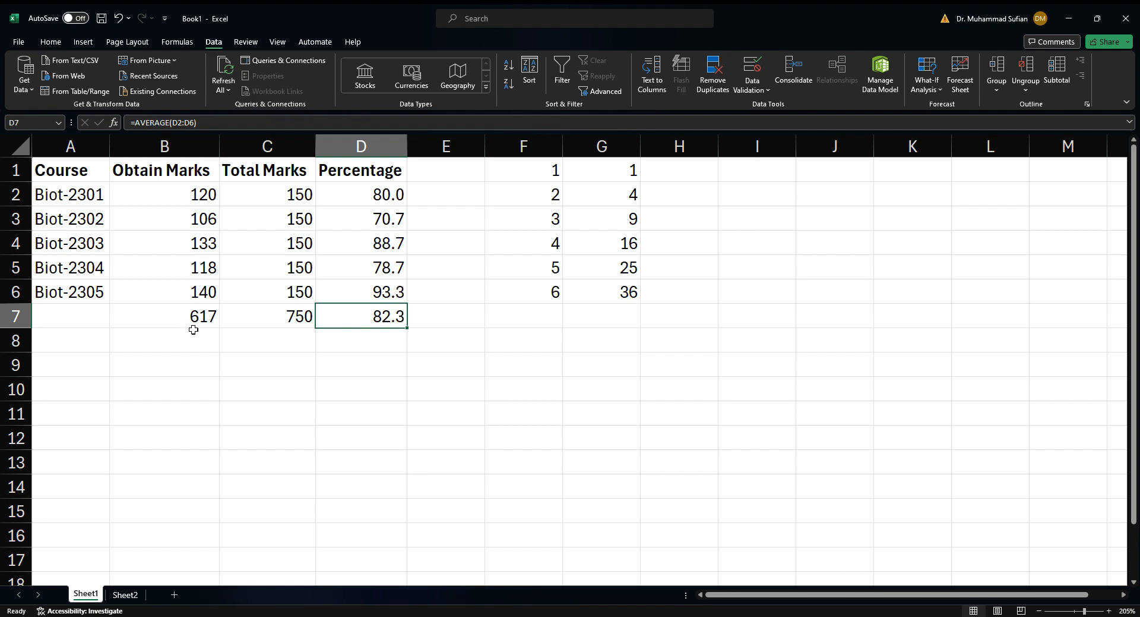
Step: Check the formulas behind the marks totals in C7 and B7 and the average percentage in D7
click(268, 321)
click(197, 321)
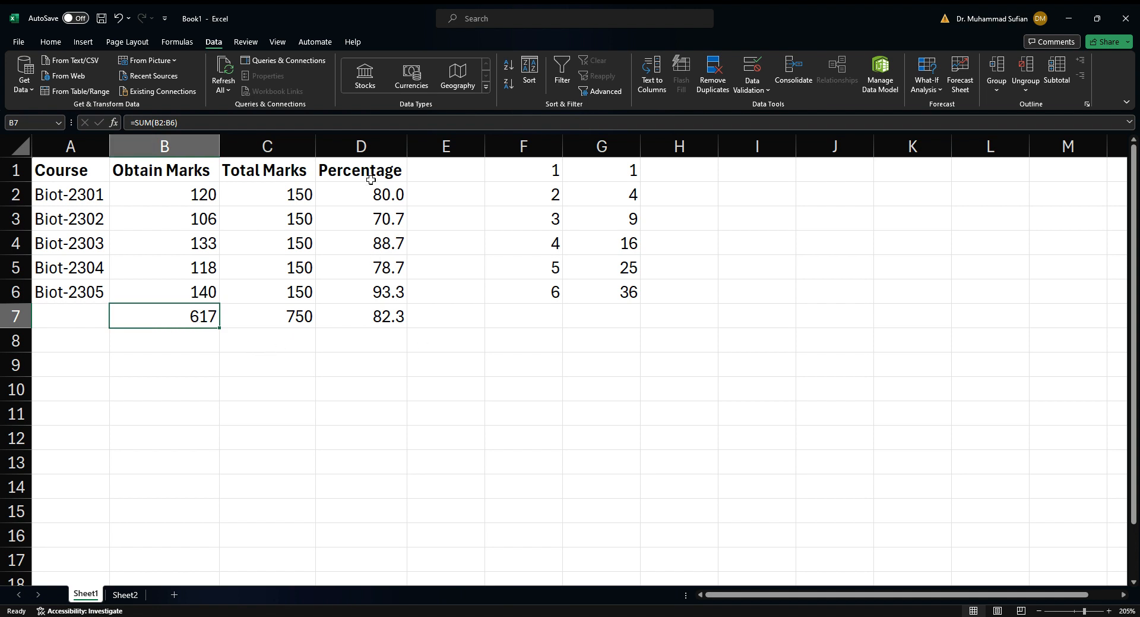
click(383, 315)
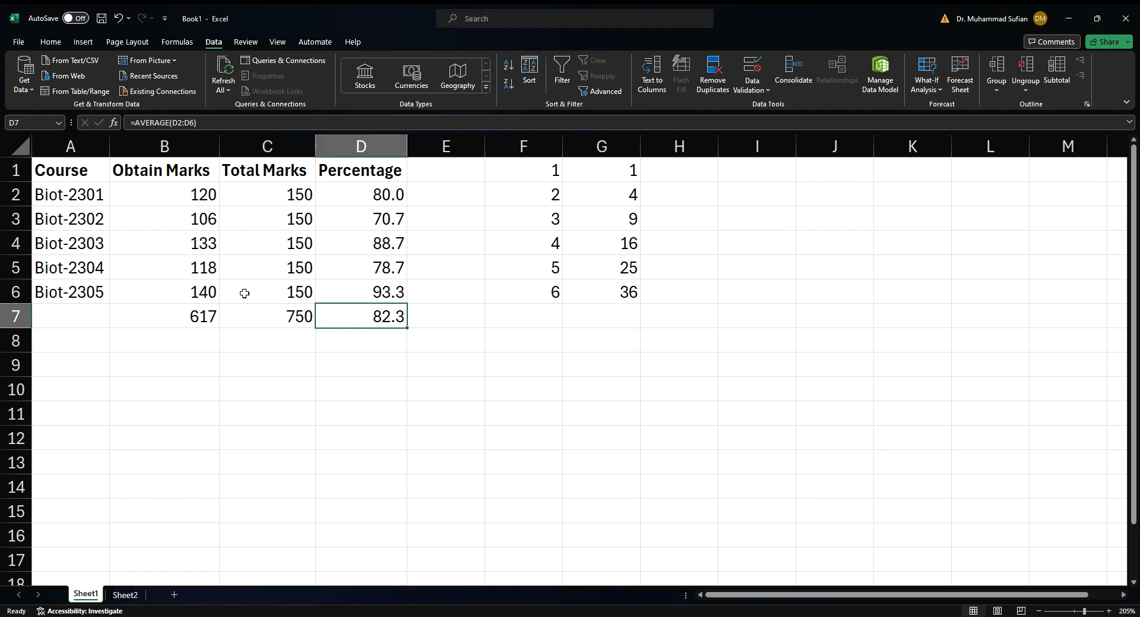
Step: Browse the functions available for cell D8, viewing the COUNT and SUM descriptions, and cancel without inserting one
click(378, 333)
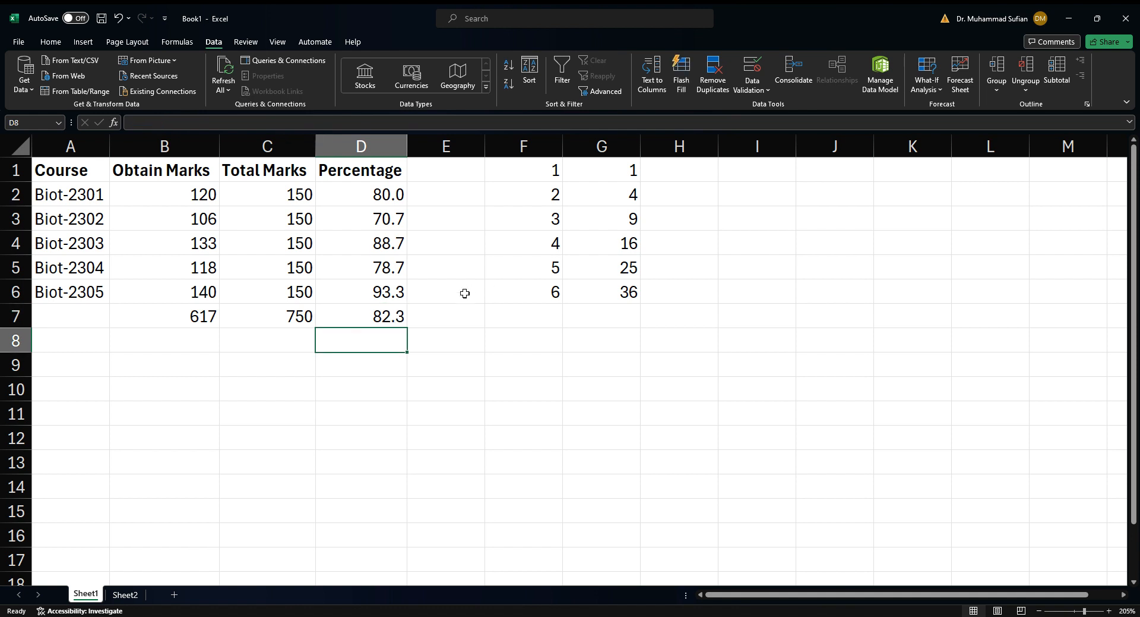
click(114, 122)
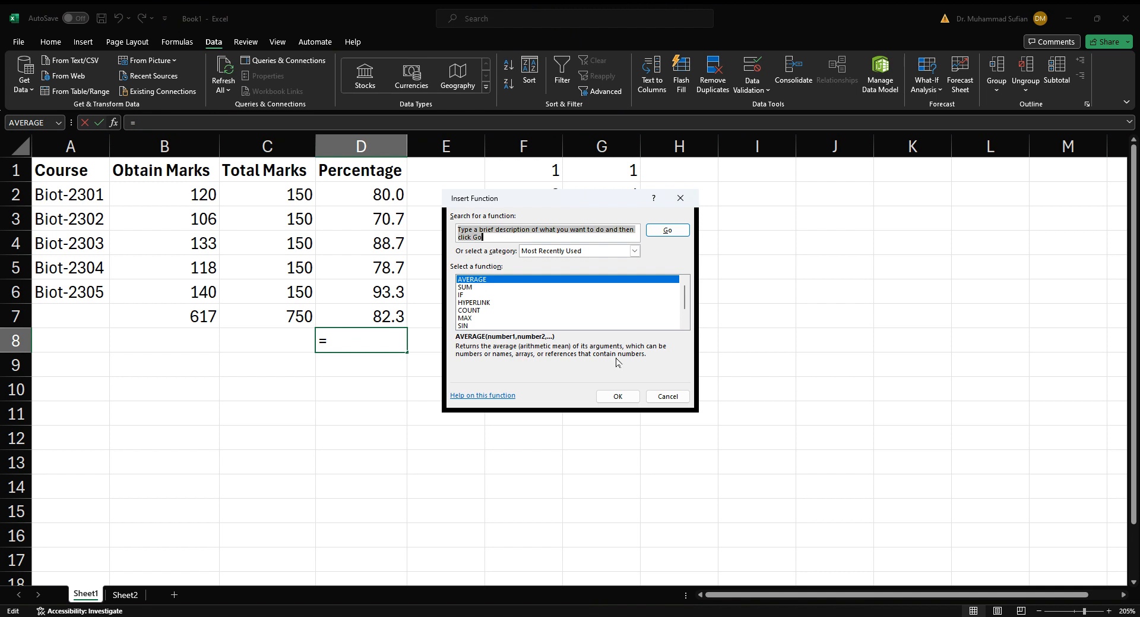
click(523, 313)
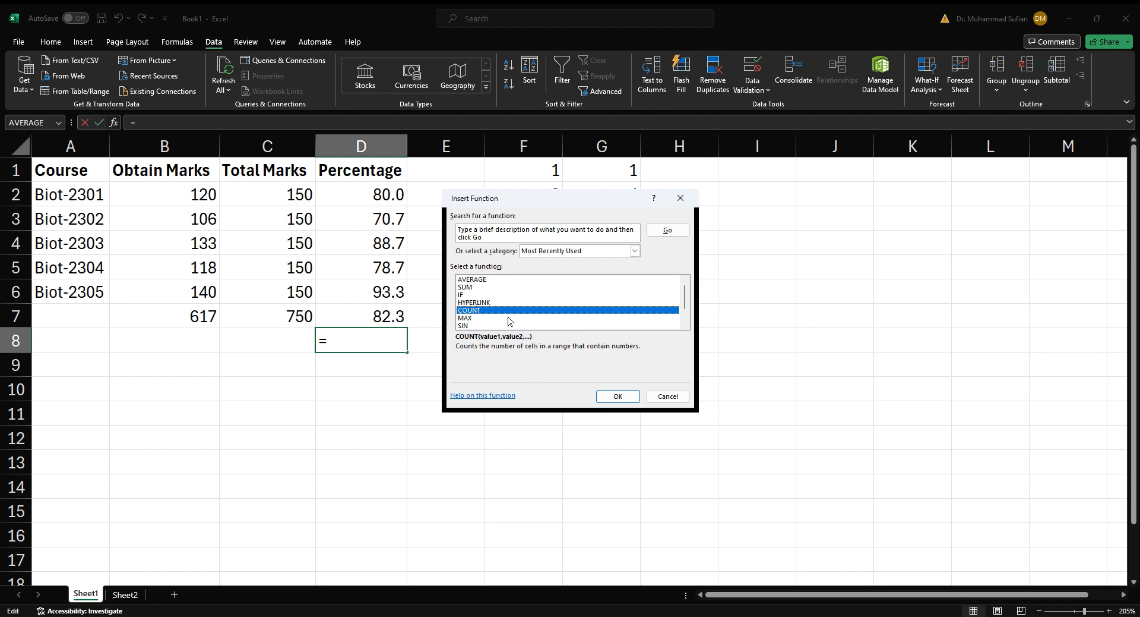
scroll(508, 321, down, 1)
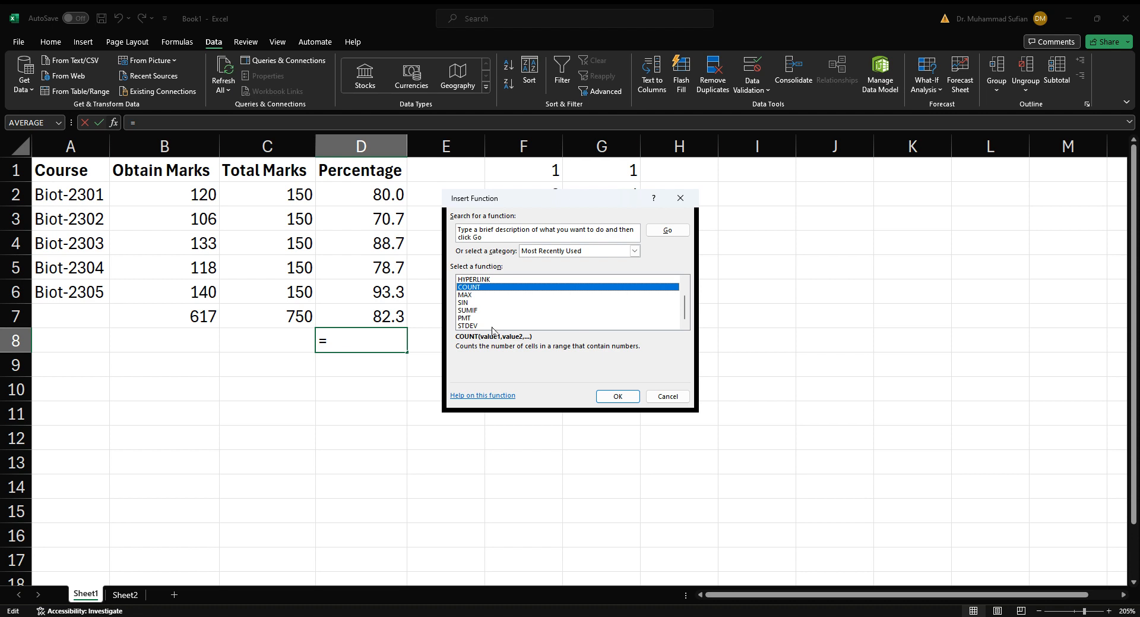
scroll(503, 326, up, 1)
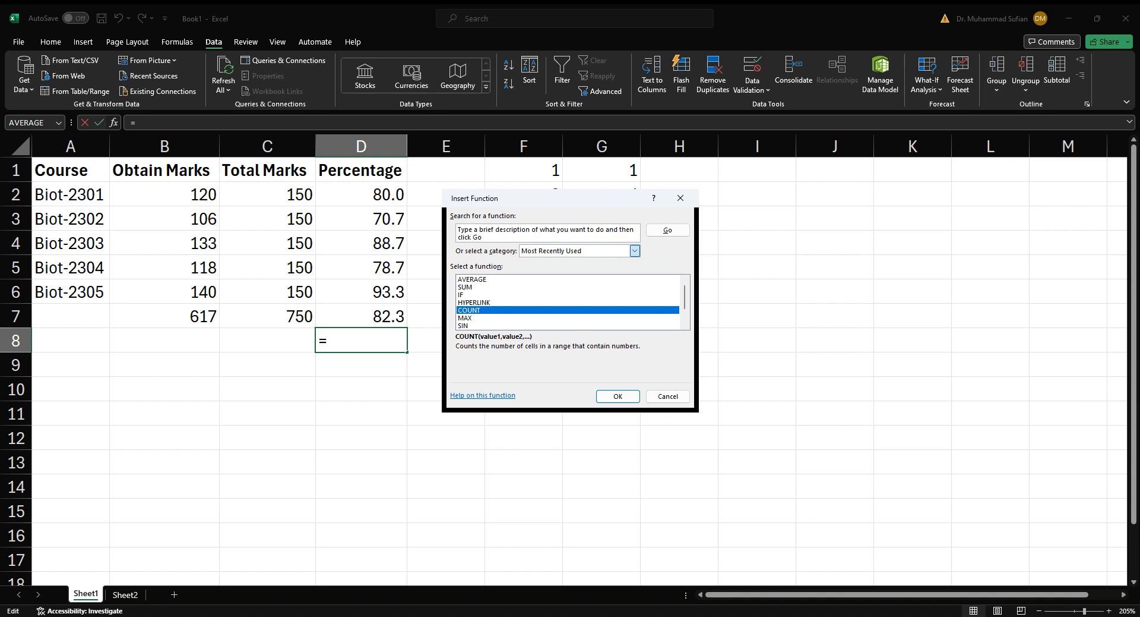
click(647, 286)
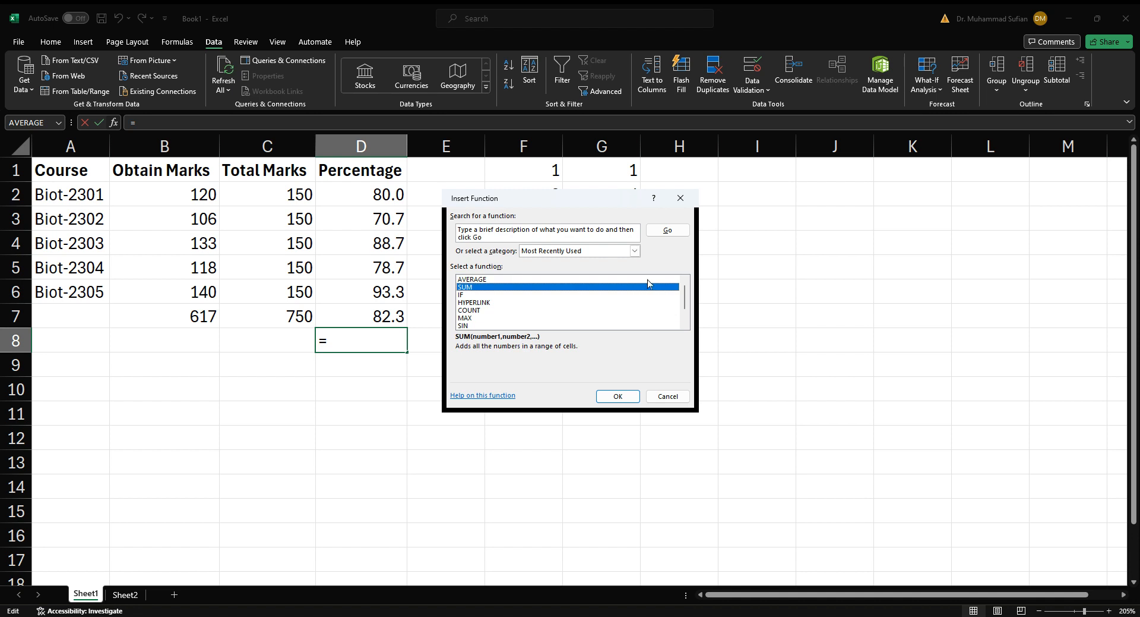
click(668, 395)
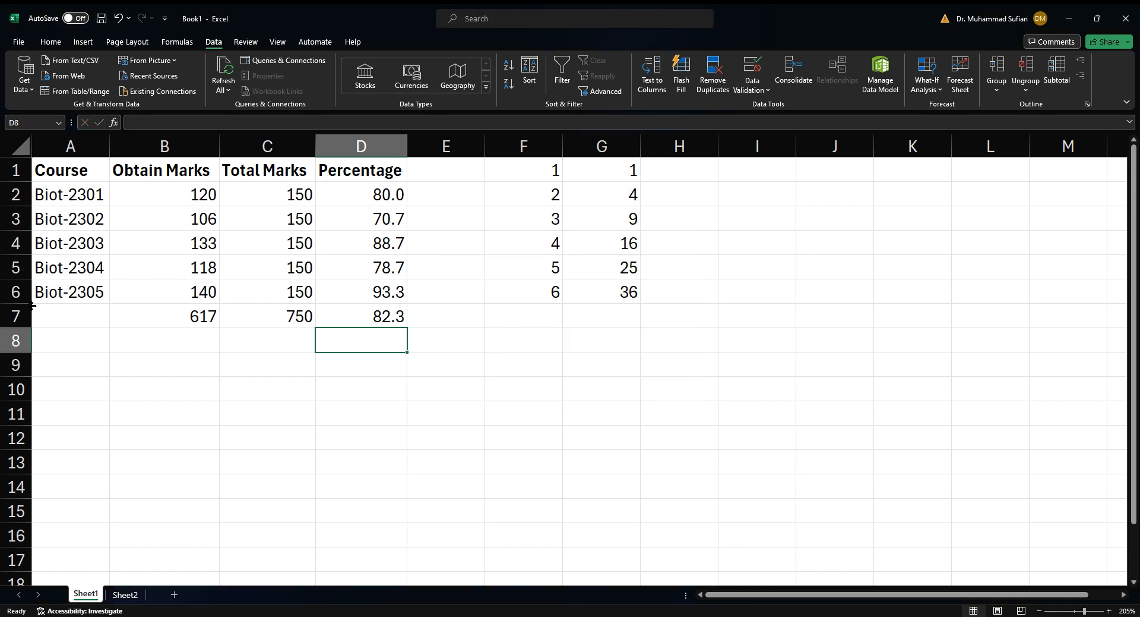
Step: Make the totals and average in B7:D7 bold and deselect the range
drag(190, 325, 364, 321)
key(ctrl+b)
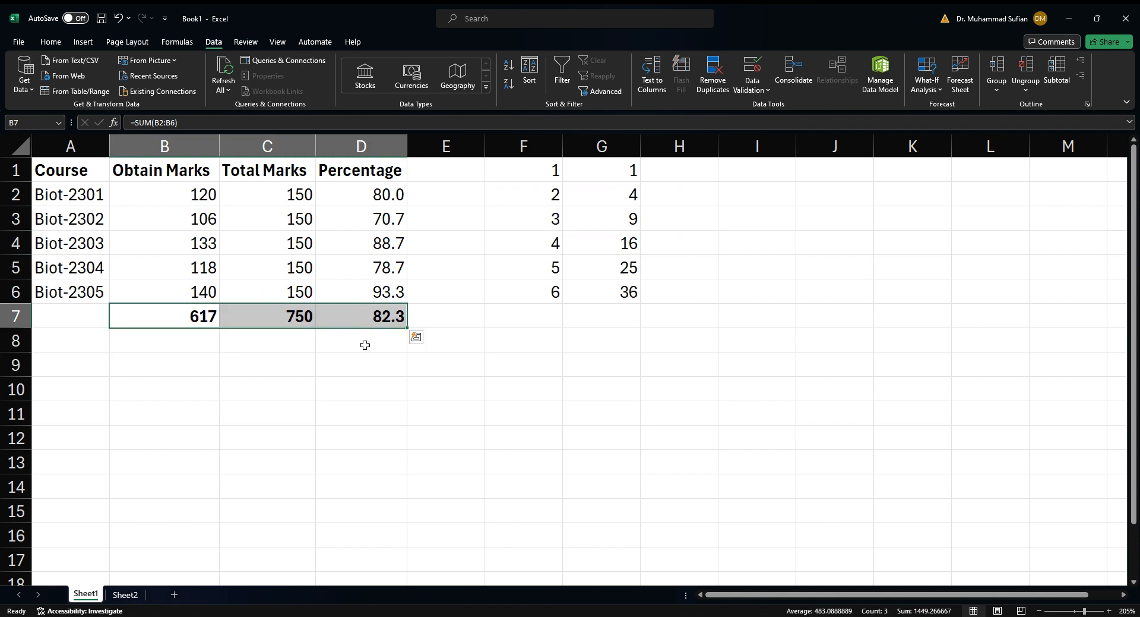
click(368, 355)
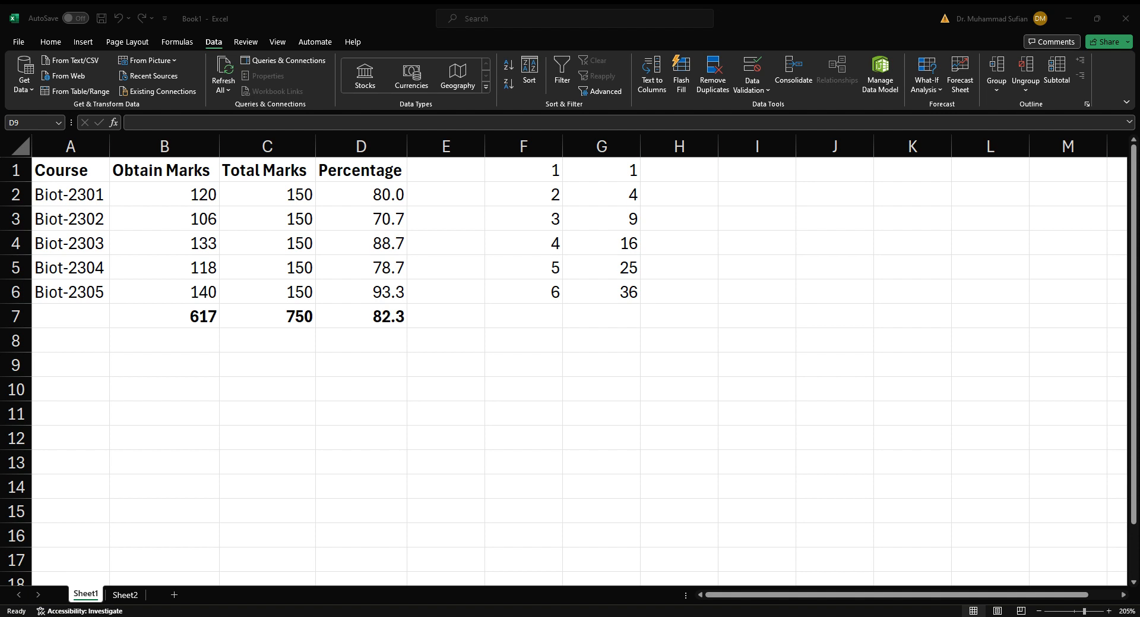
click(438, 599)
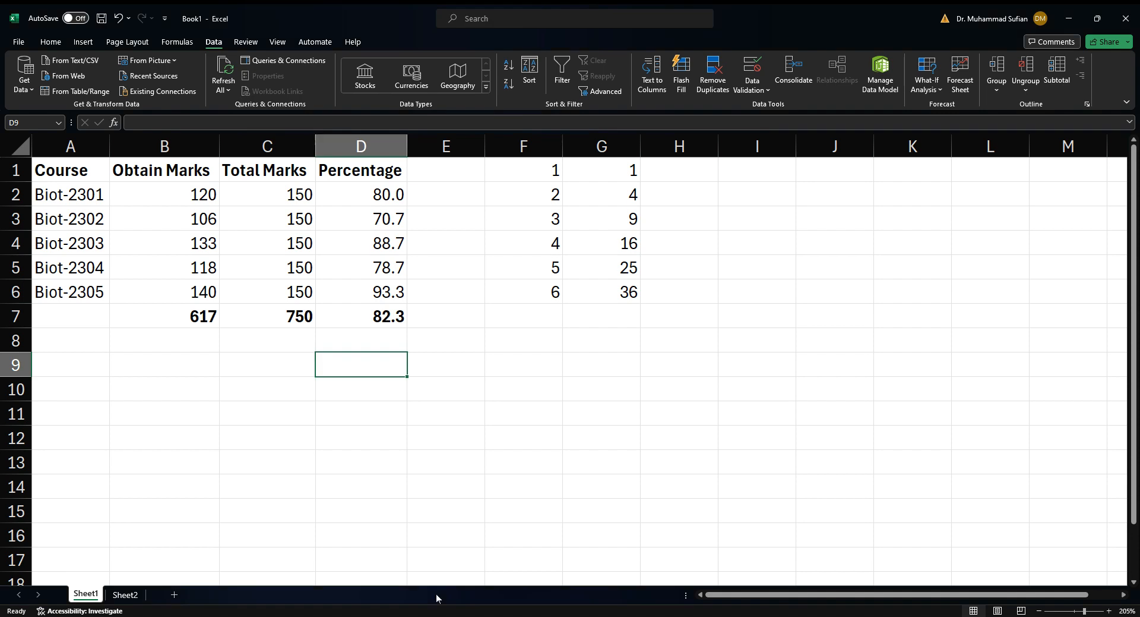
Step: Clear the average in D7 and enter the beginning of a manual formula, =AV
click(385, 319)
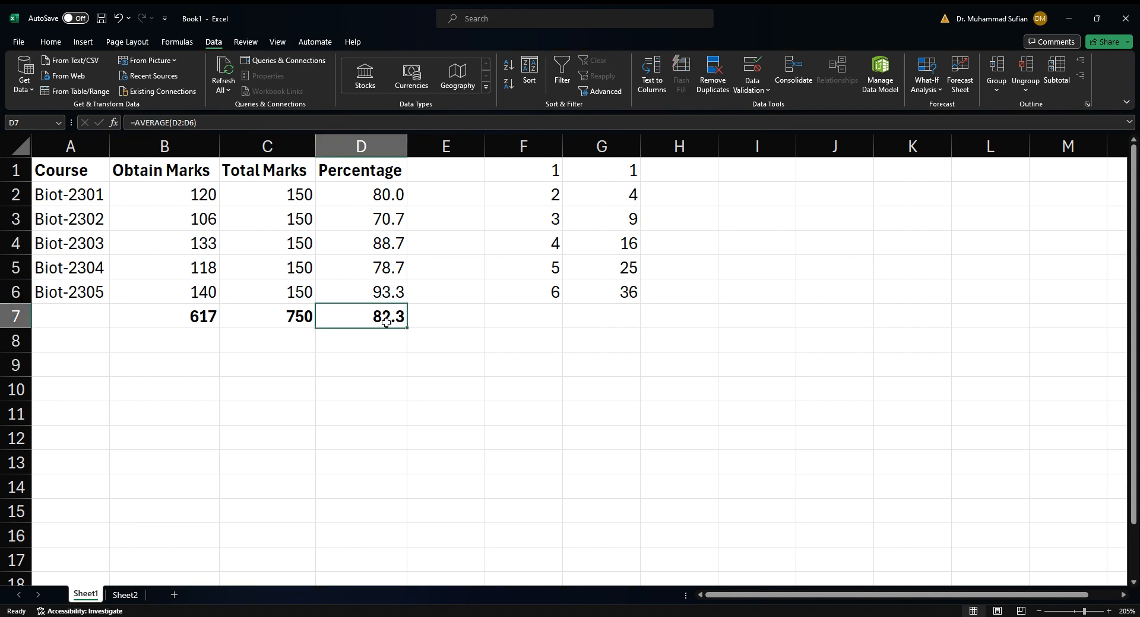
scroll(1, 295, up, 4)
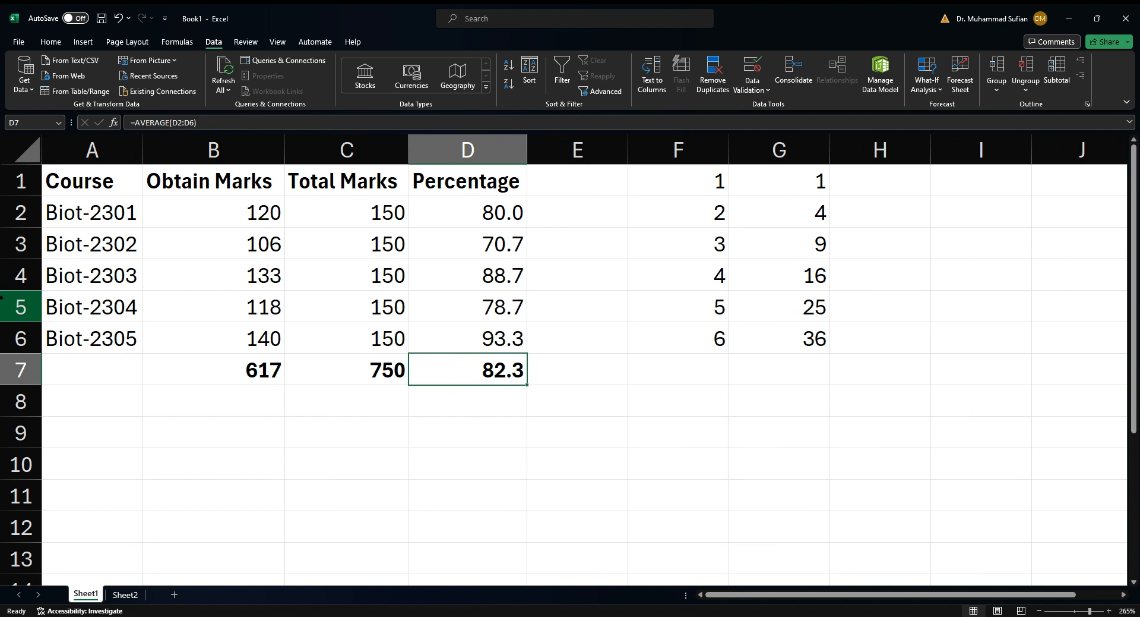
key(Delete)
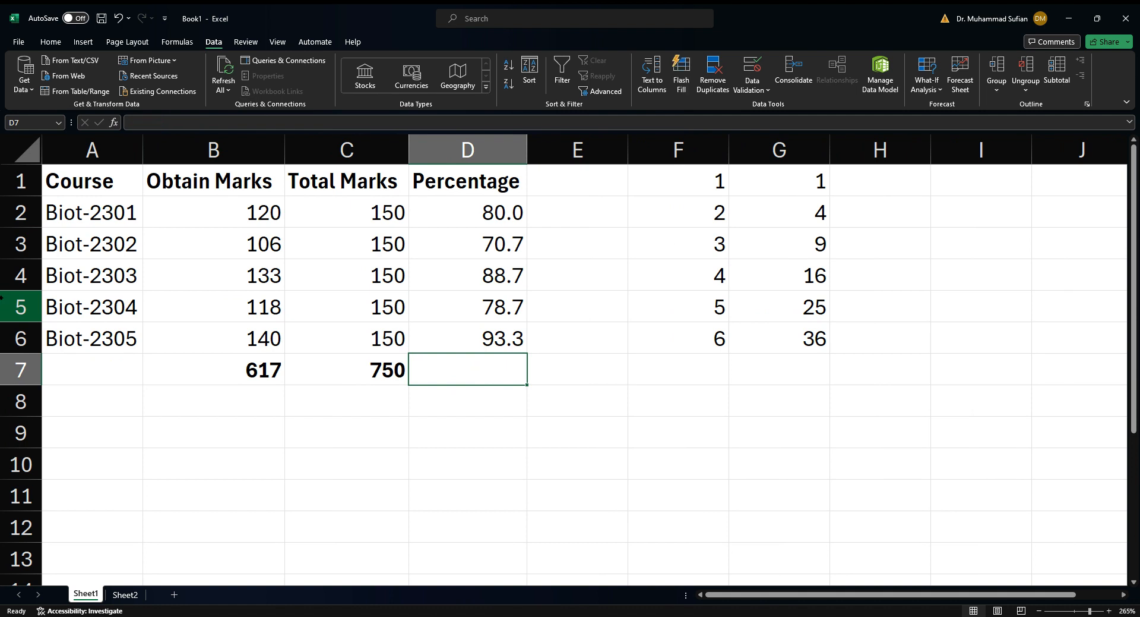
text(=)
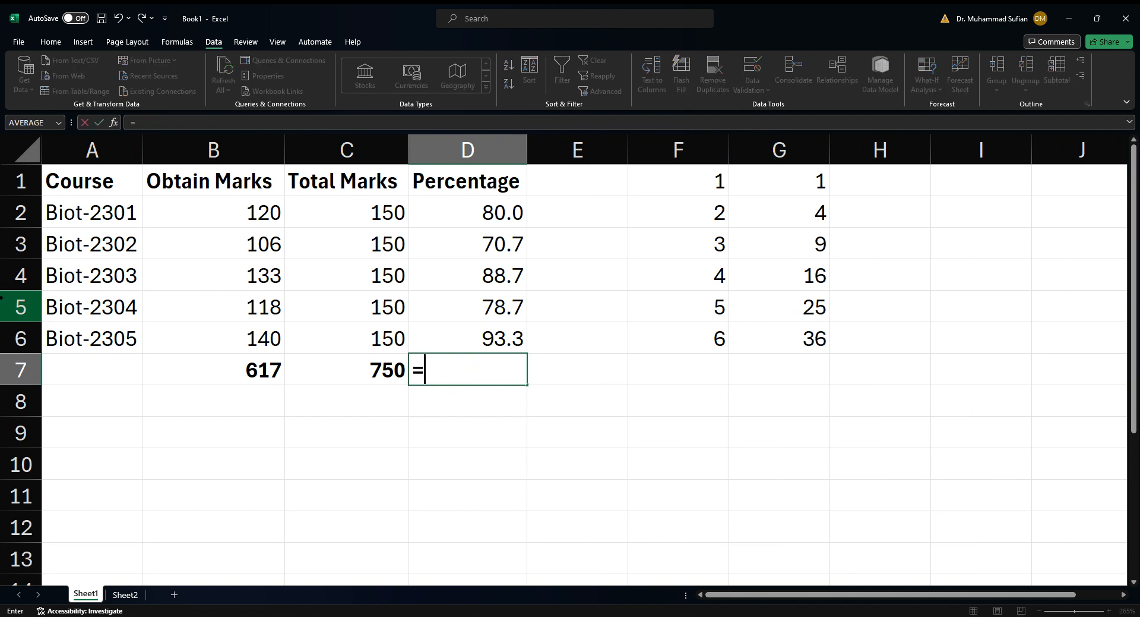
text(AV)
click(2, 298)
click(516, 371)
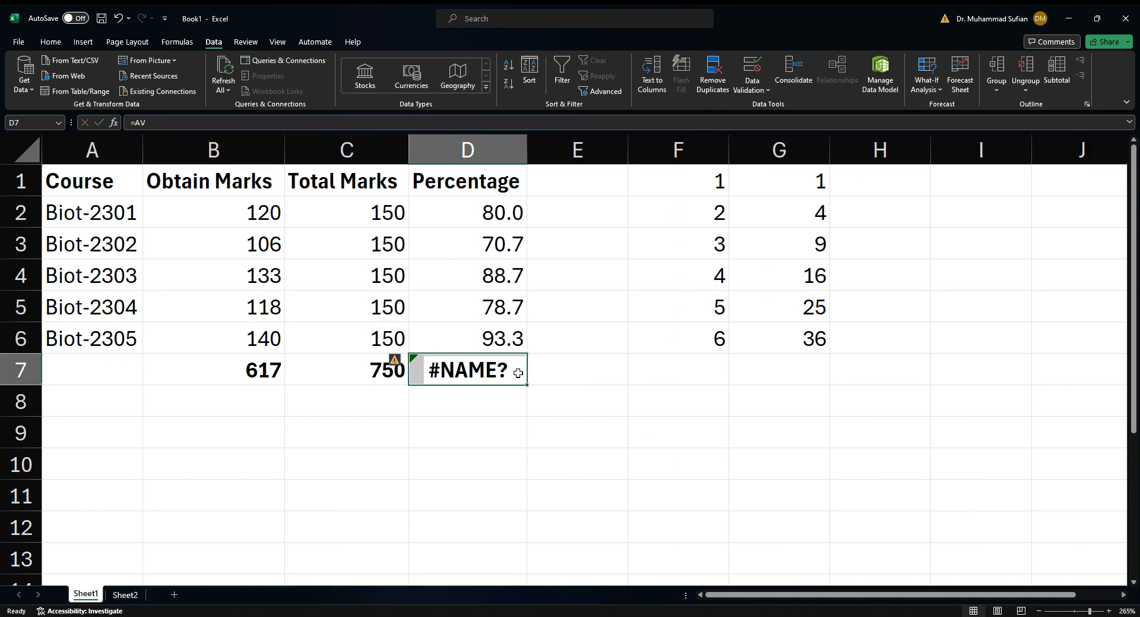
double_click(511, 370)
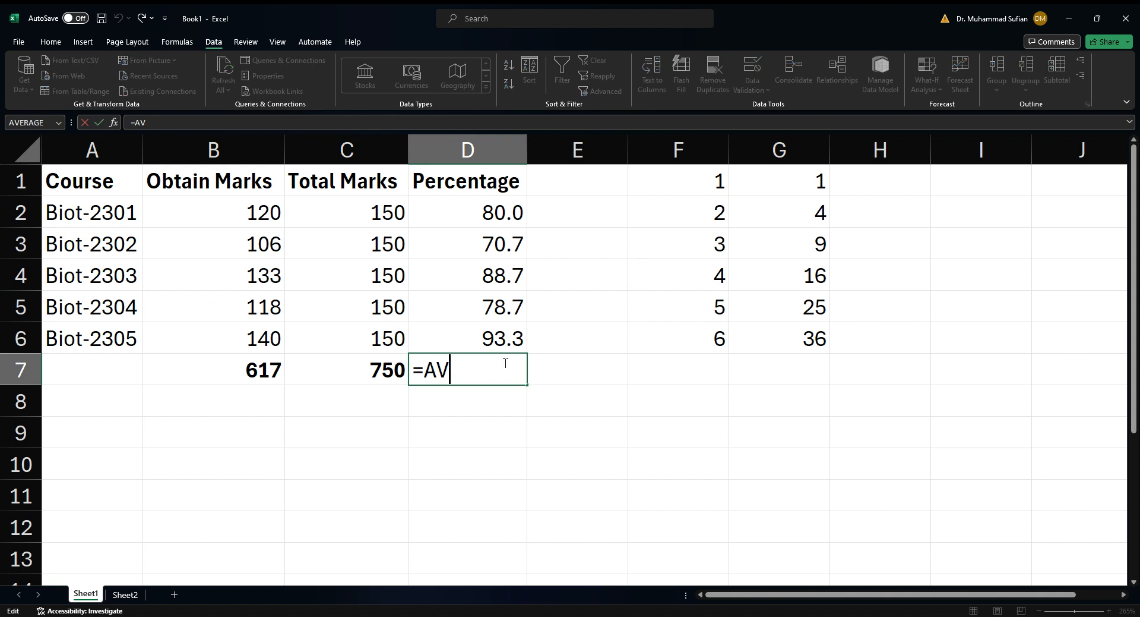
key(BackSpace)
text(V)
key(Return)
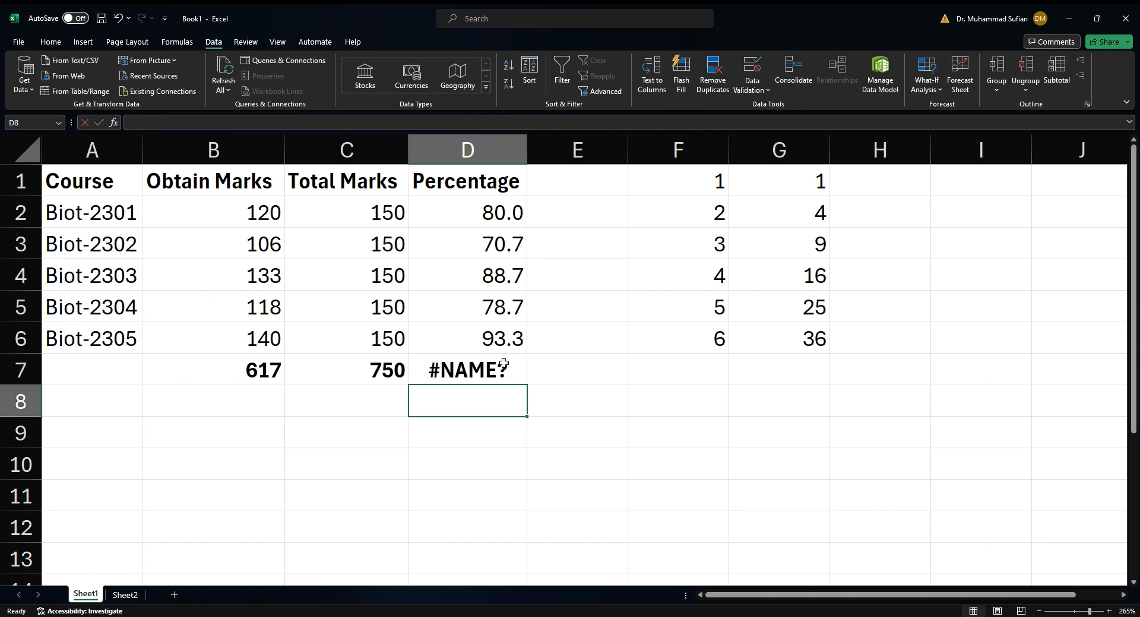
Step: Complete the formula in D7 as =AVERAGE(D2:D6) and reselect the cell
double_click(491, 366)
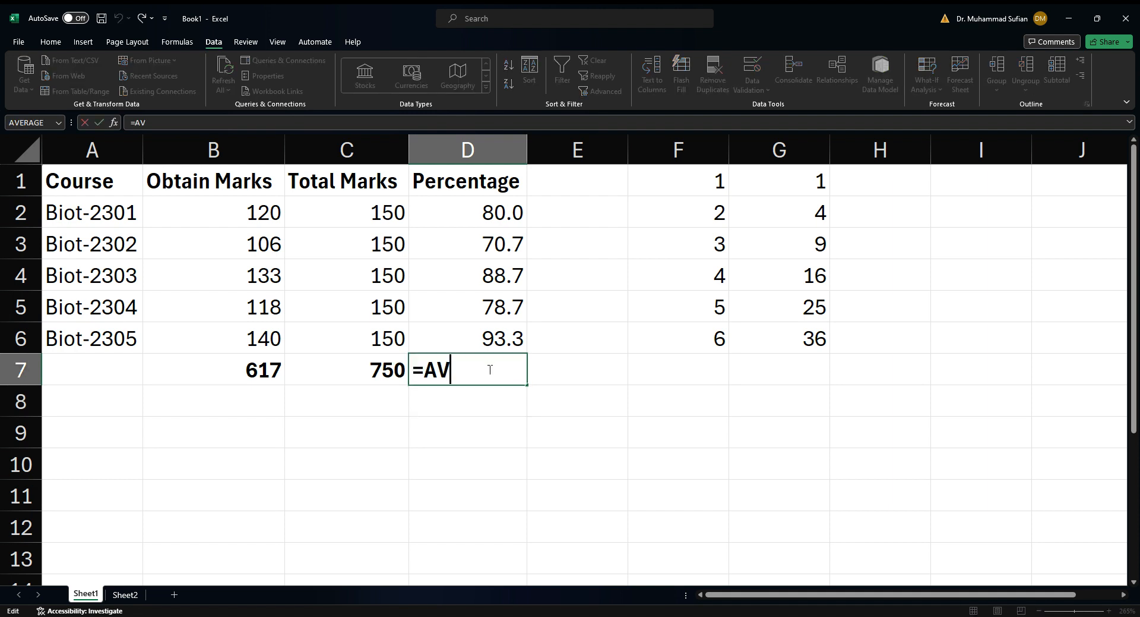
text(ERAGE()
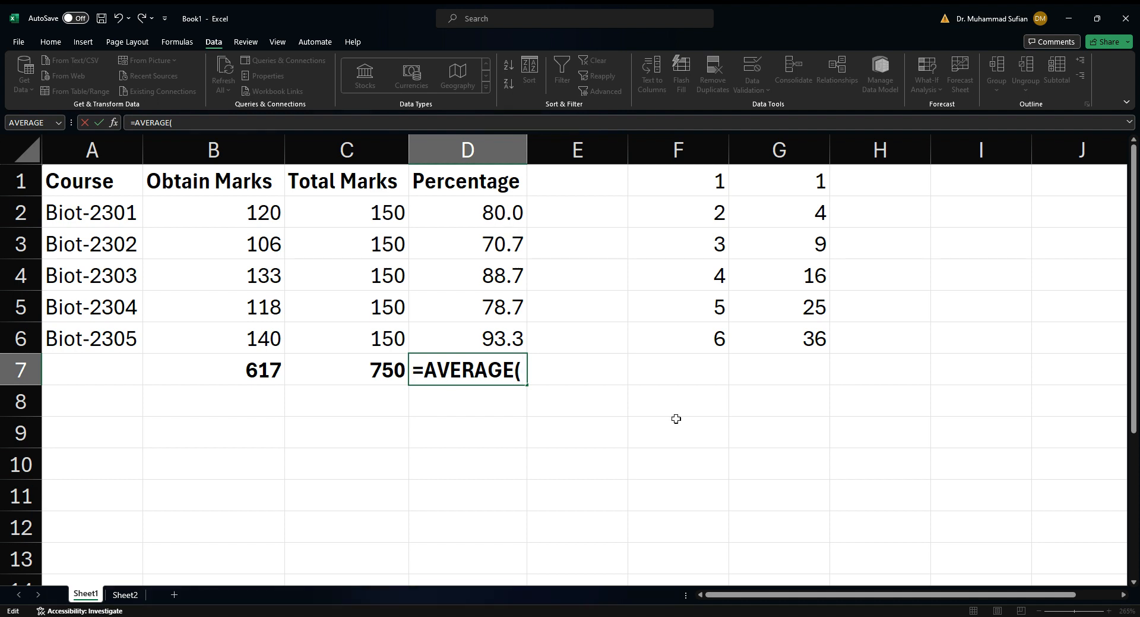
text(D2)
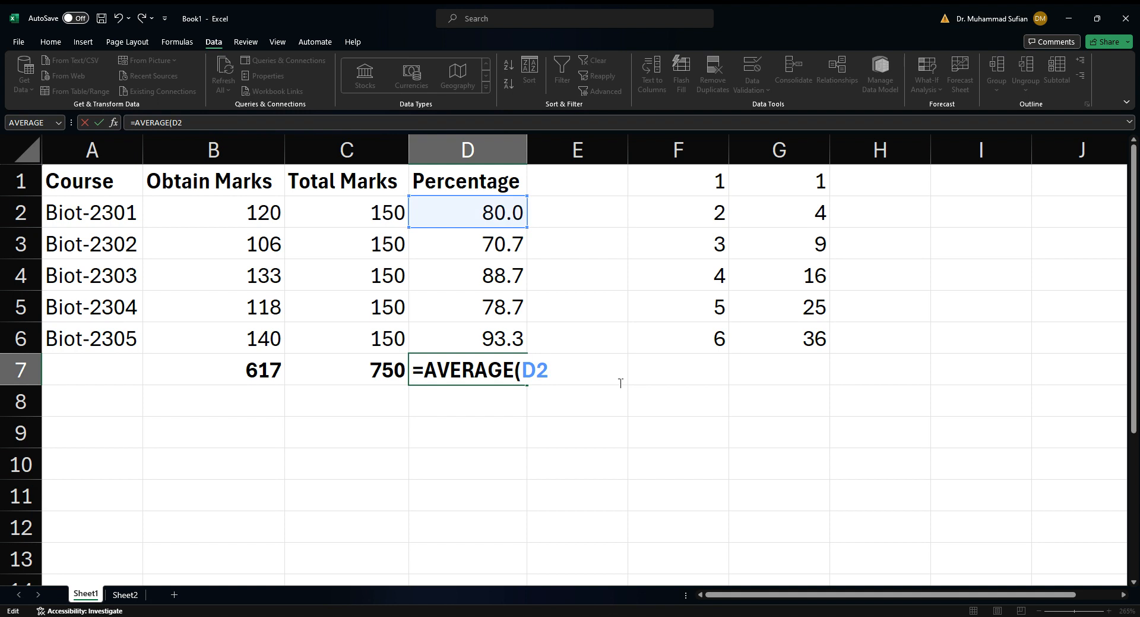
text(:D6)
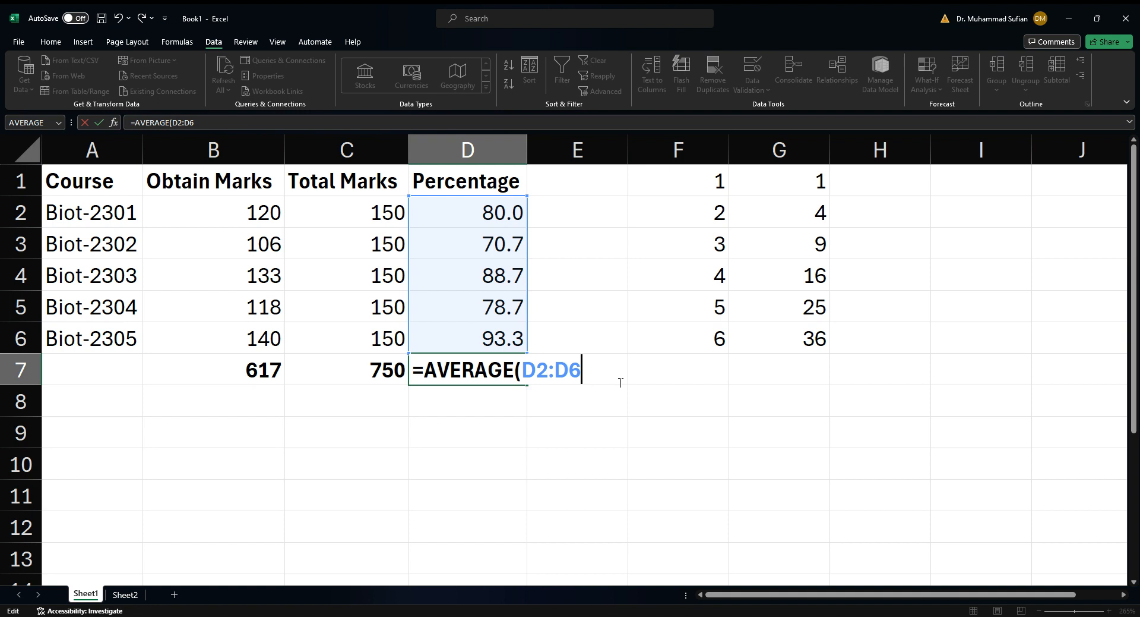
text())
key(Return)
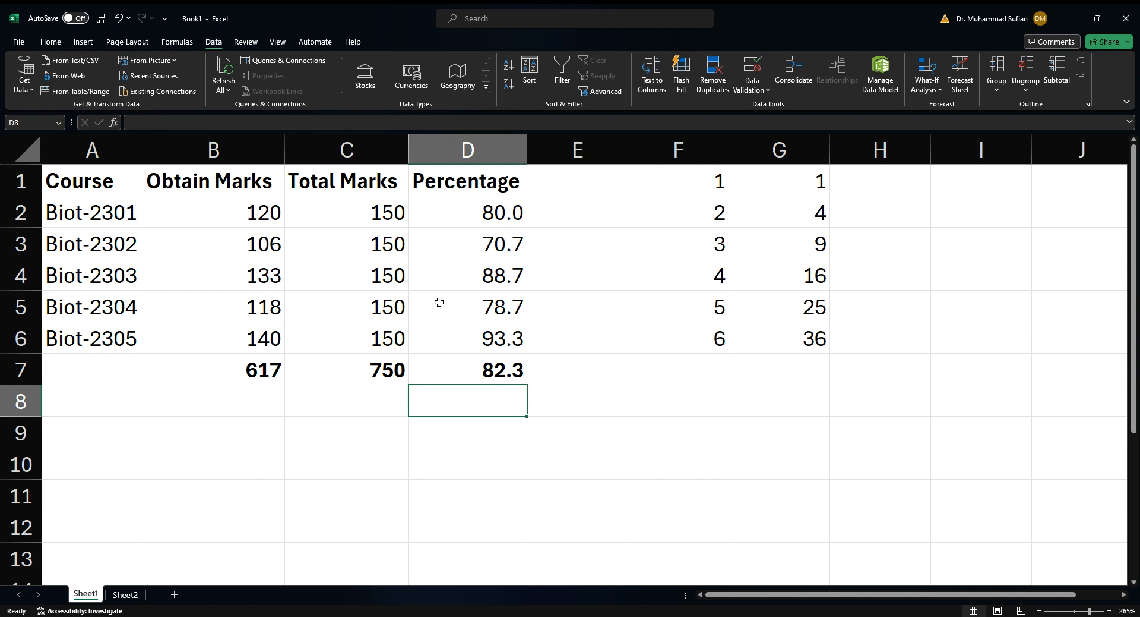
click(463, 372)
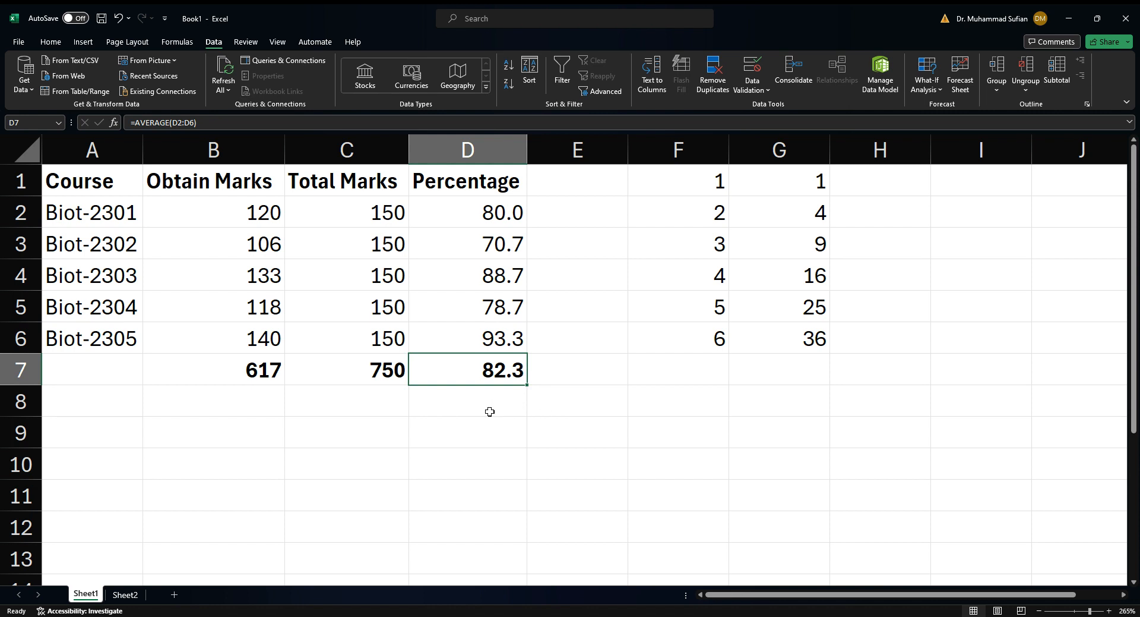
Step: Insert a MAX function in B8 for the obtained marks, with the range set to B2:B6
click(261, 392)
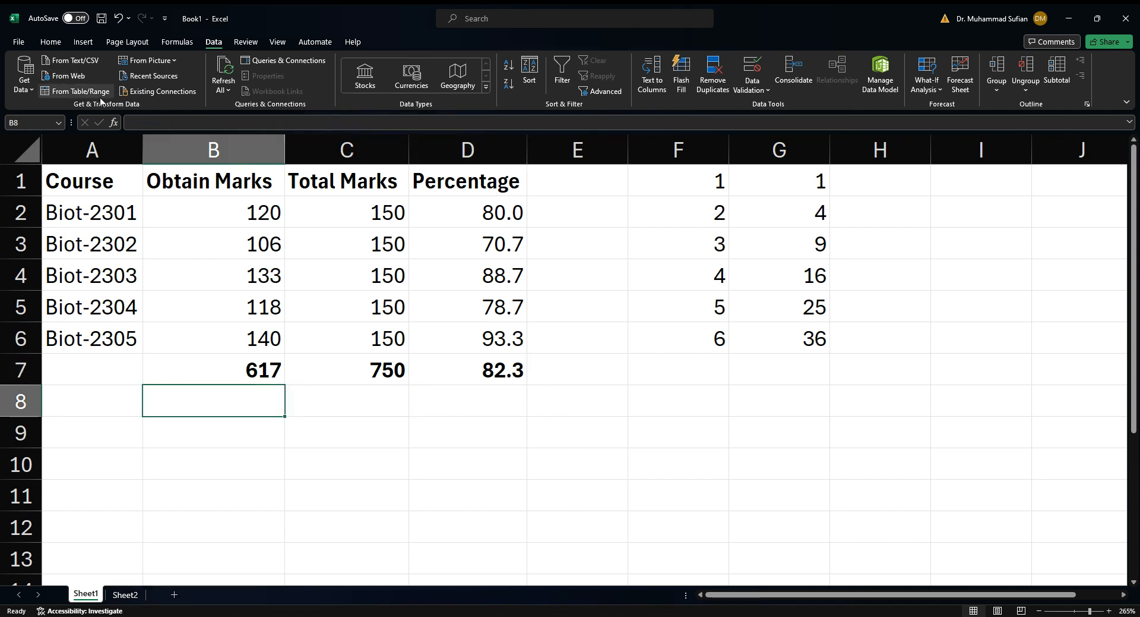
click(113, 122)
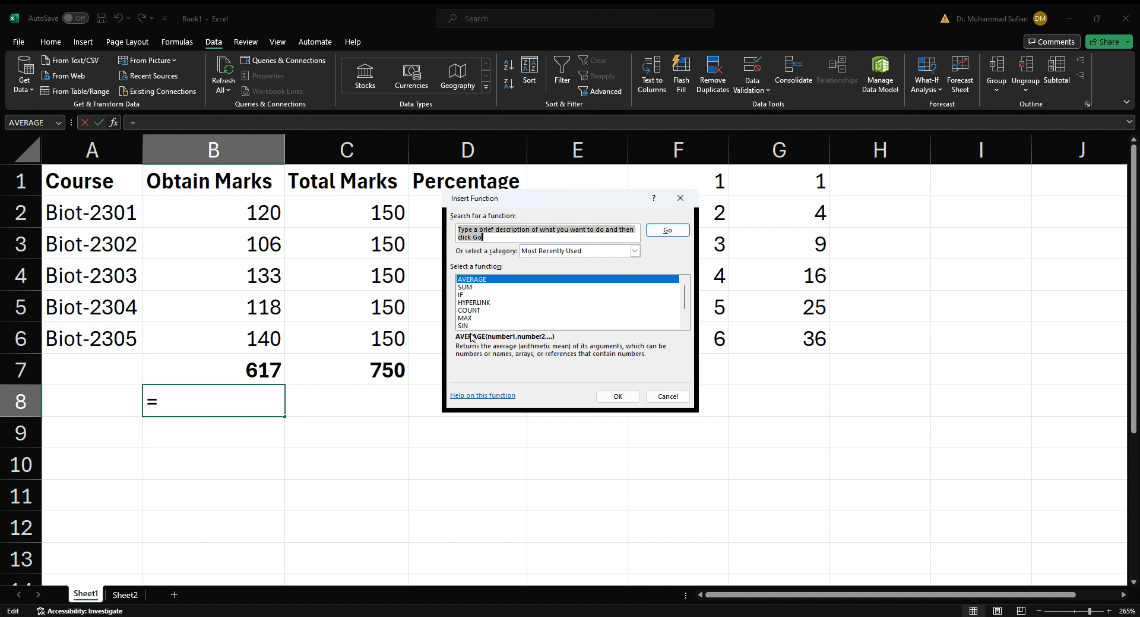
click(506, 319)
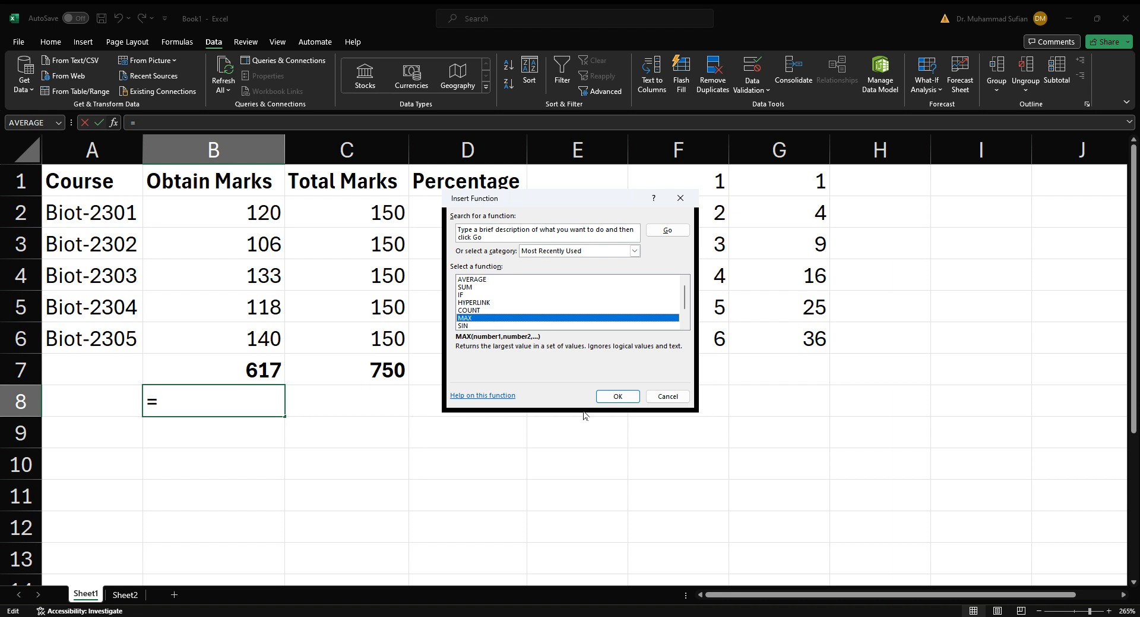
click(618, 395)
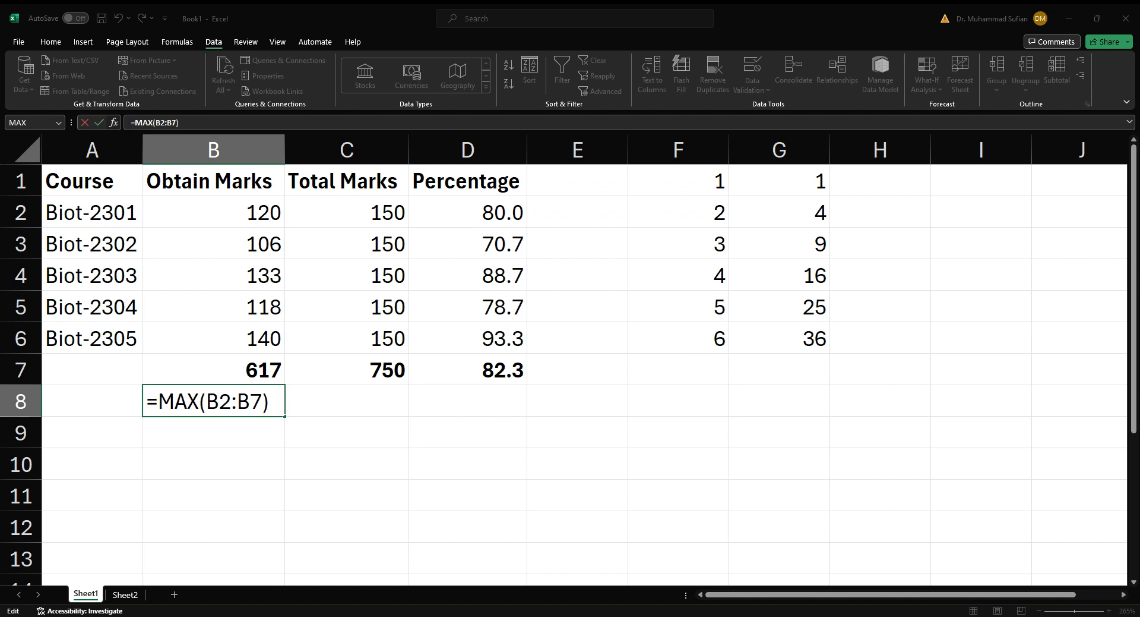
key(BackSpace)
text(6)
key(ctrl+Return)
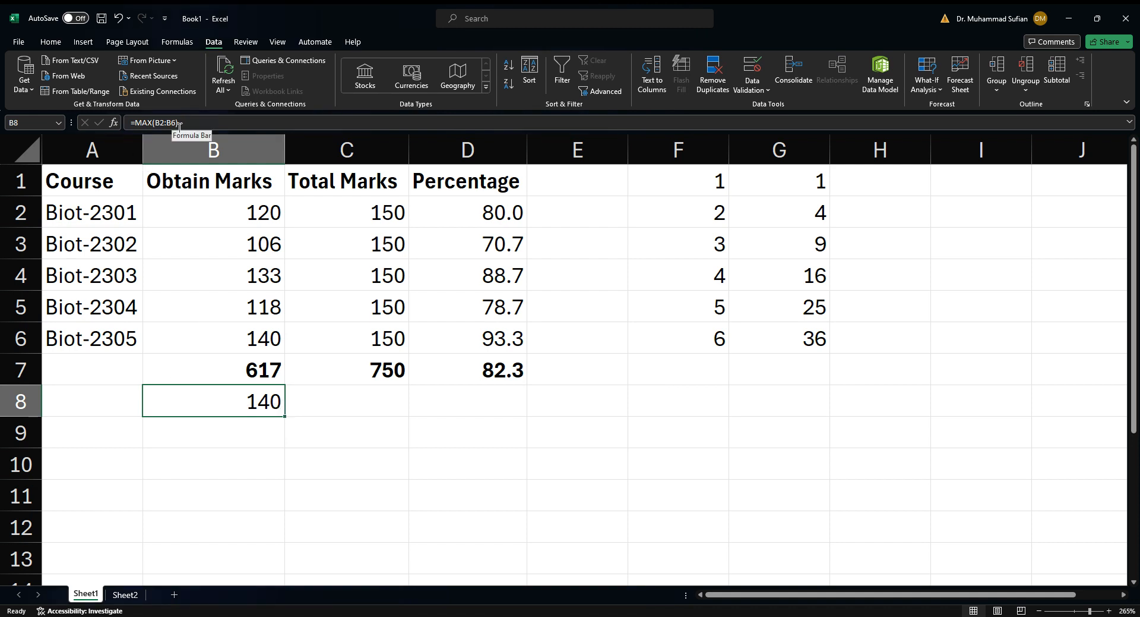
Step: Change the function in B8 from MAX to MIN, keeping the range B2:B6, and reselect the cell
click(146, 124)
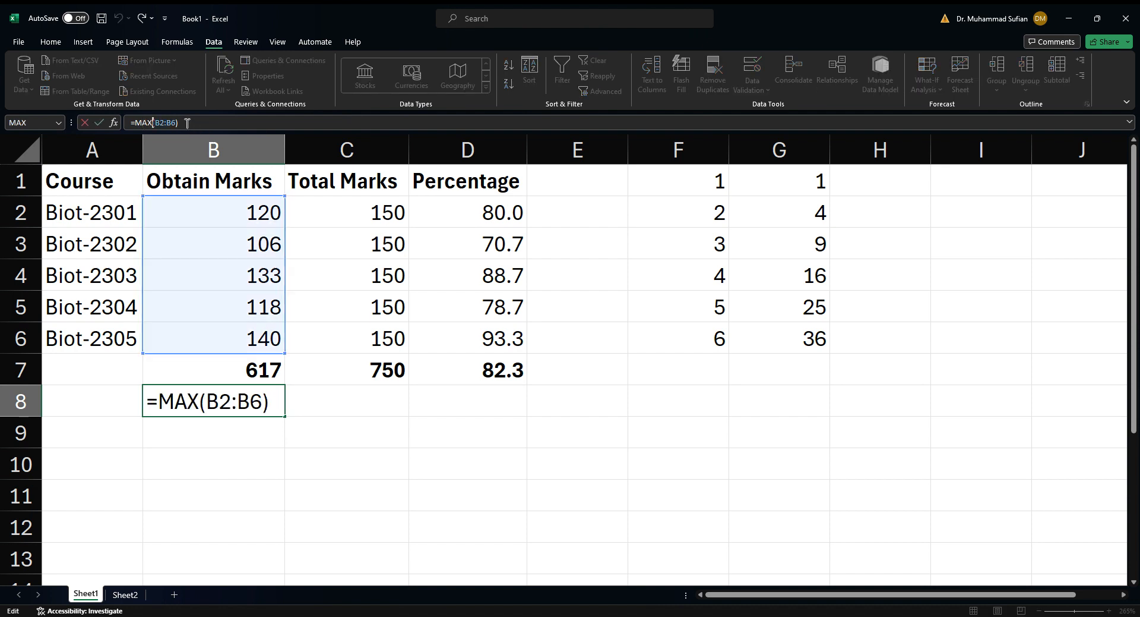
key(BackSpace)
key(BackSpace)
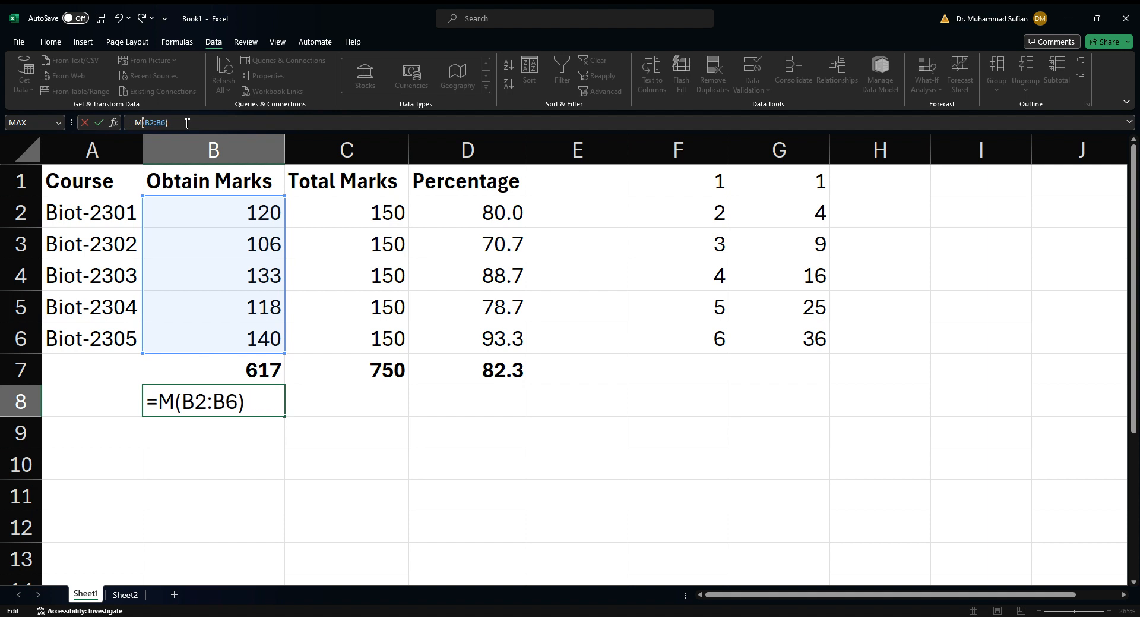
text(IN)
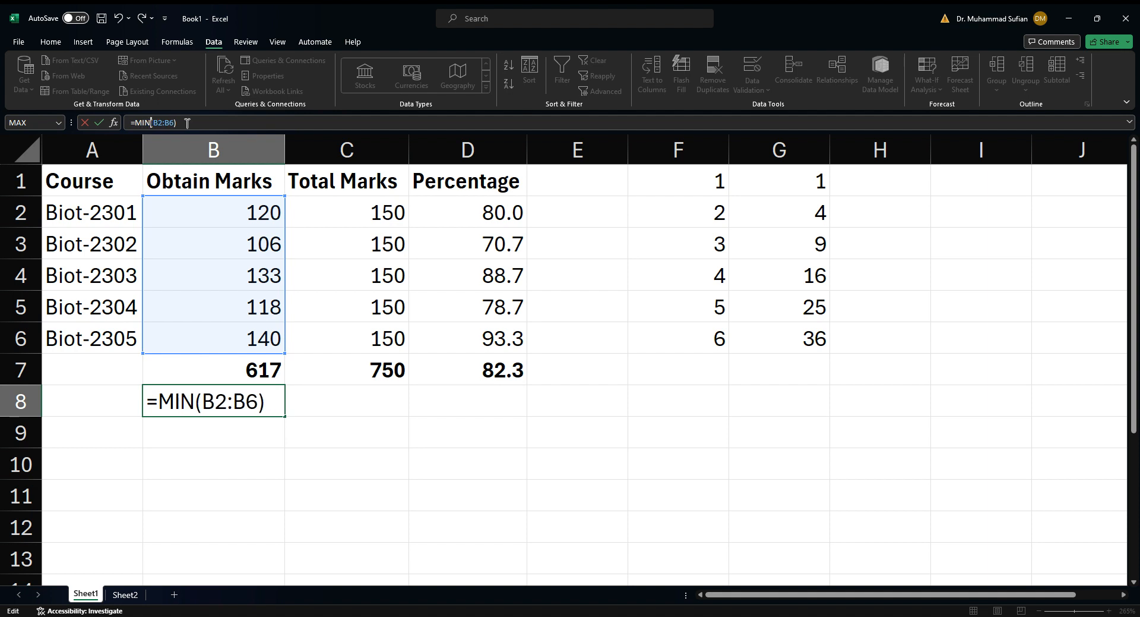
key(Return)
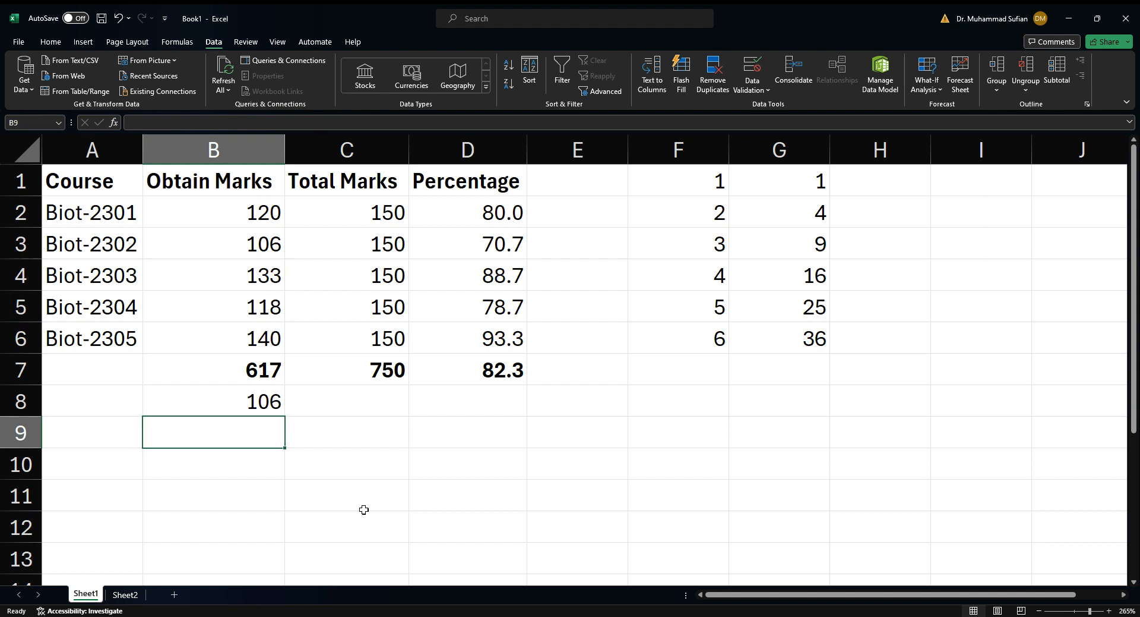
click(280, 397)
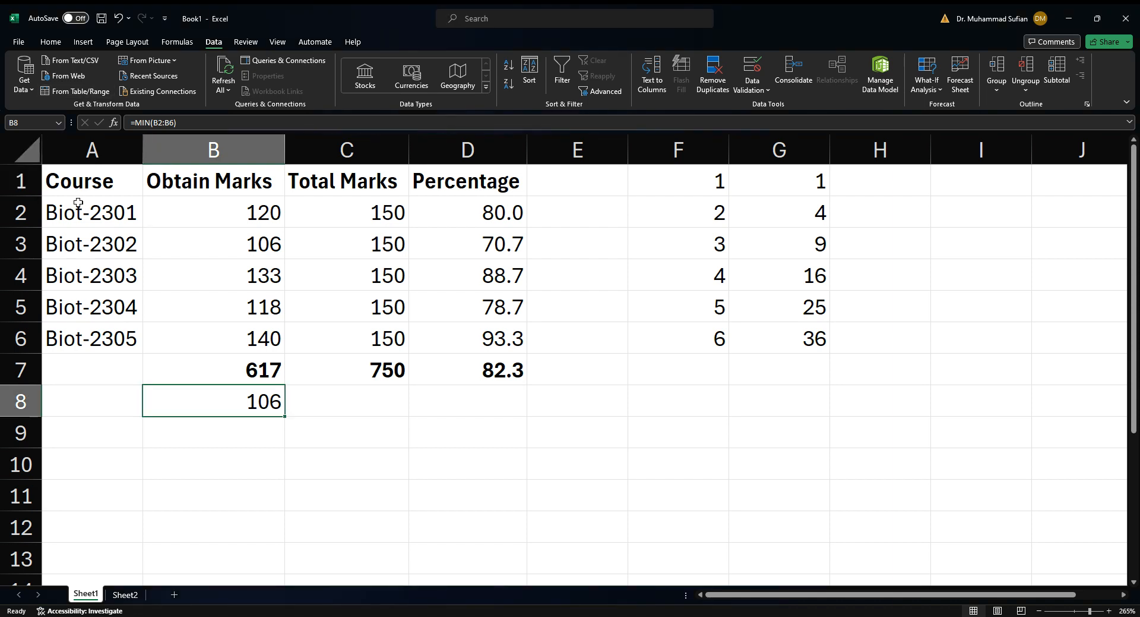
Step: Insert a 2-D clustered column chart of the obtained marks by course from A1:B6
click(93, 182)
drag(93, 183, 183, 339)
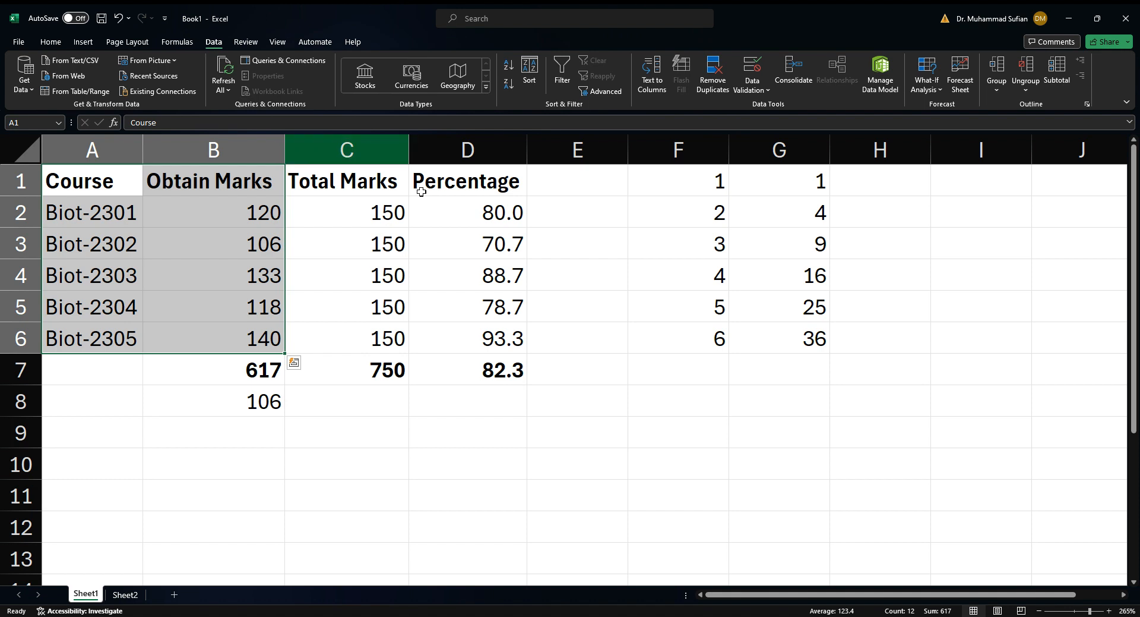
click(86, 43)
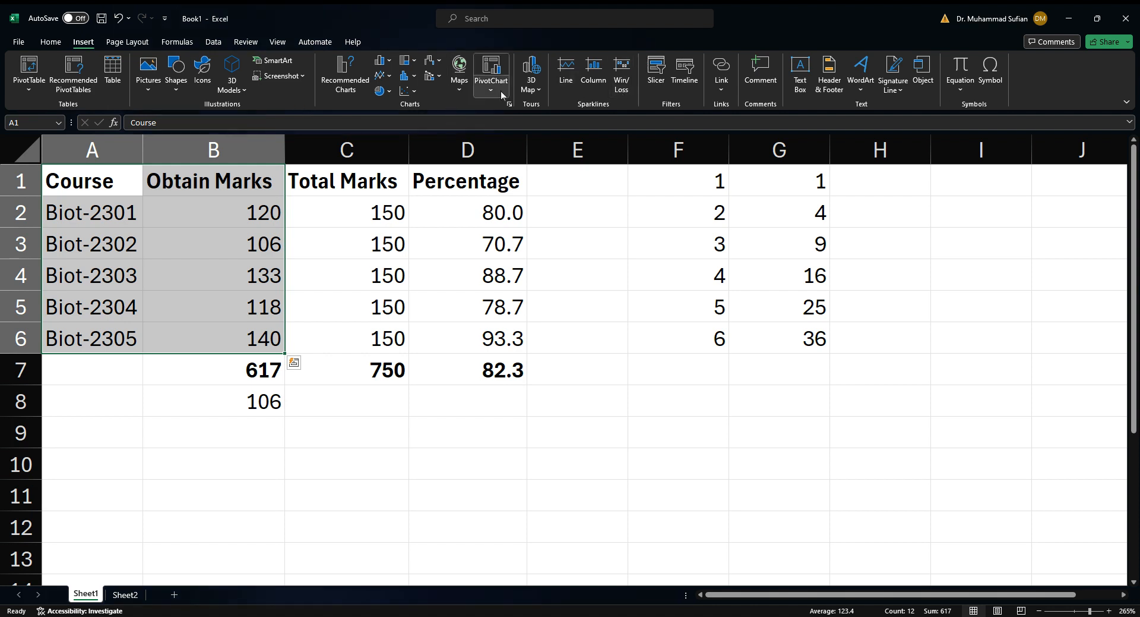
click(390, 60)
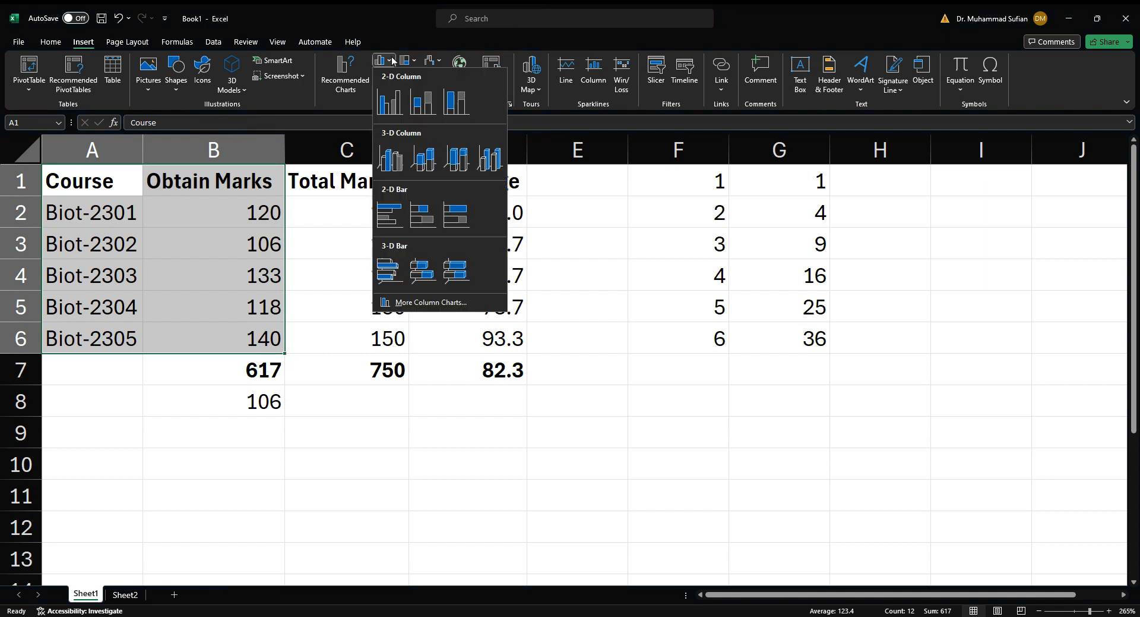
click(390, 102)
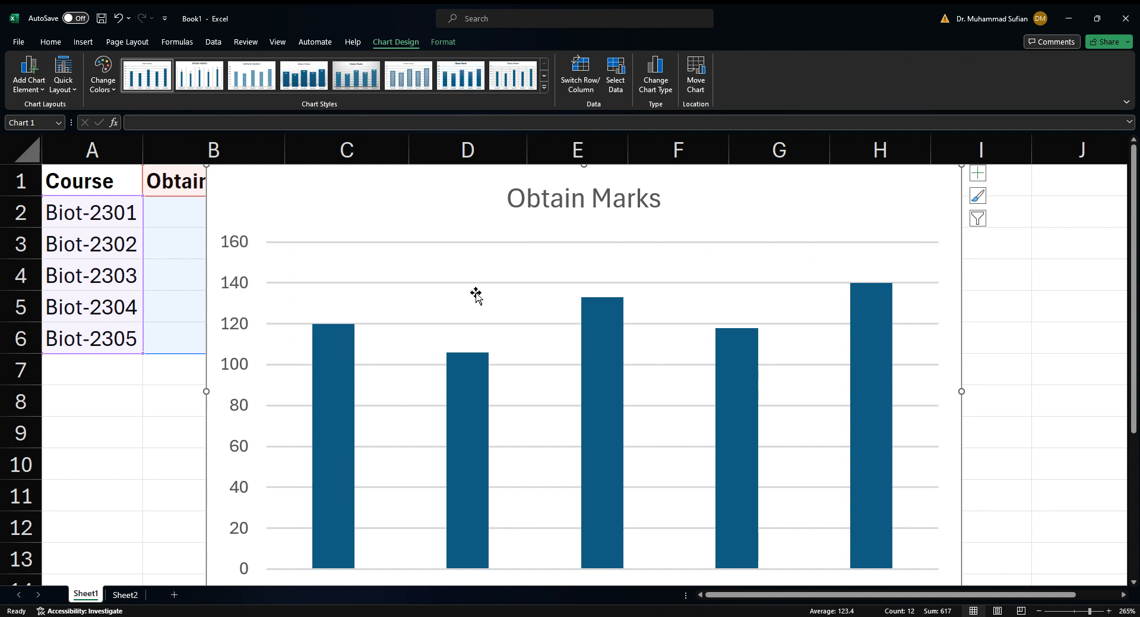
Step: Look over the Obtain Marks column chart down to its course labels and delete it
scroll(475, 295, down, 3)
scroll(481, 306, up, 1)
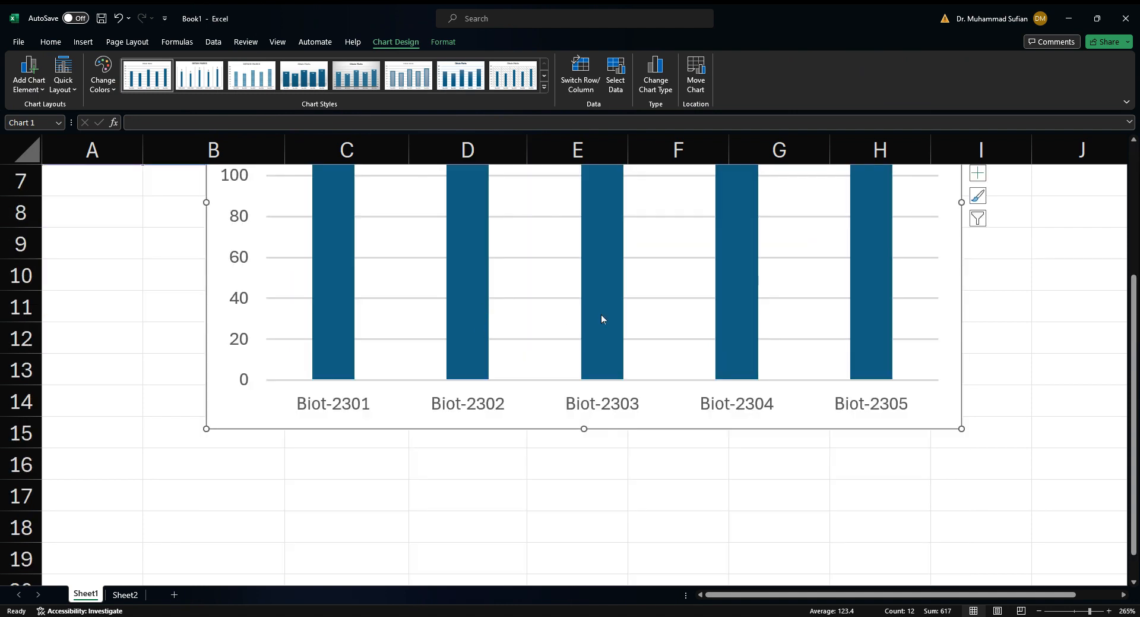
scroll(728, 323, up, 2)
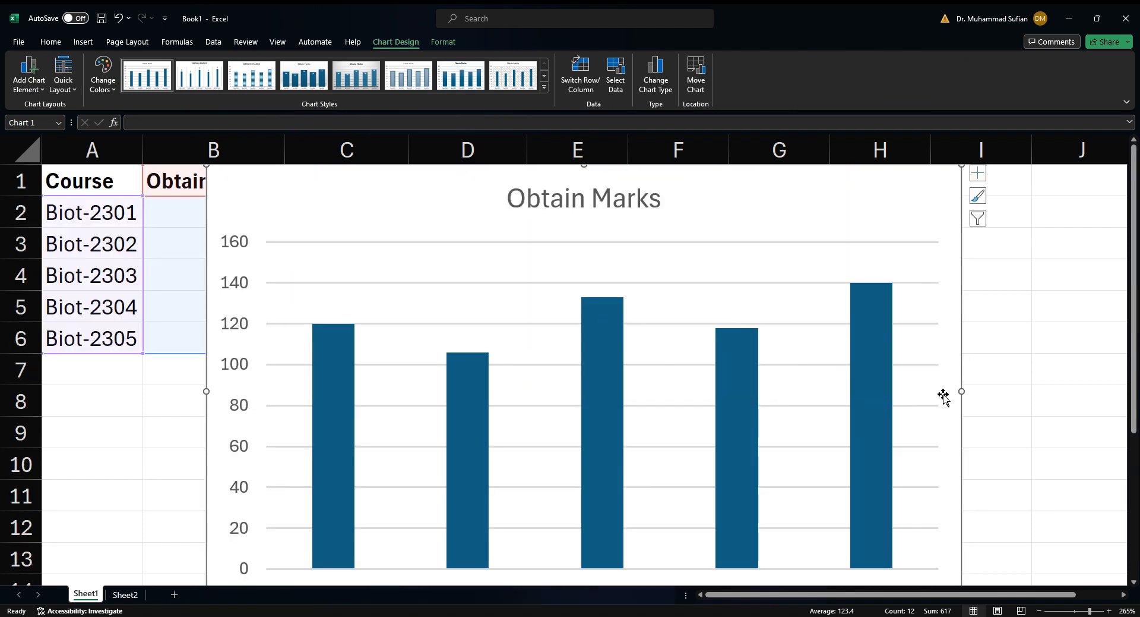
scroll(951, 392, down, 3)
scroll(954, 390, up, 1)
scroll(955, 391, up, 2)
key(Delete)
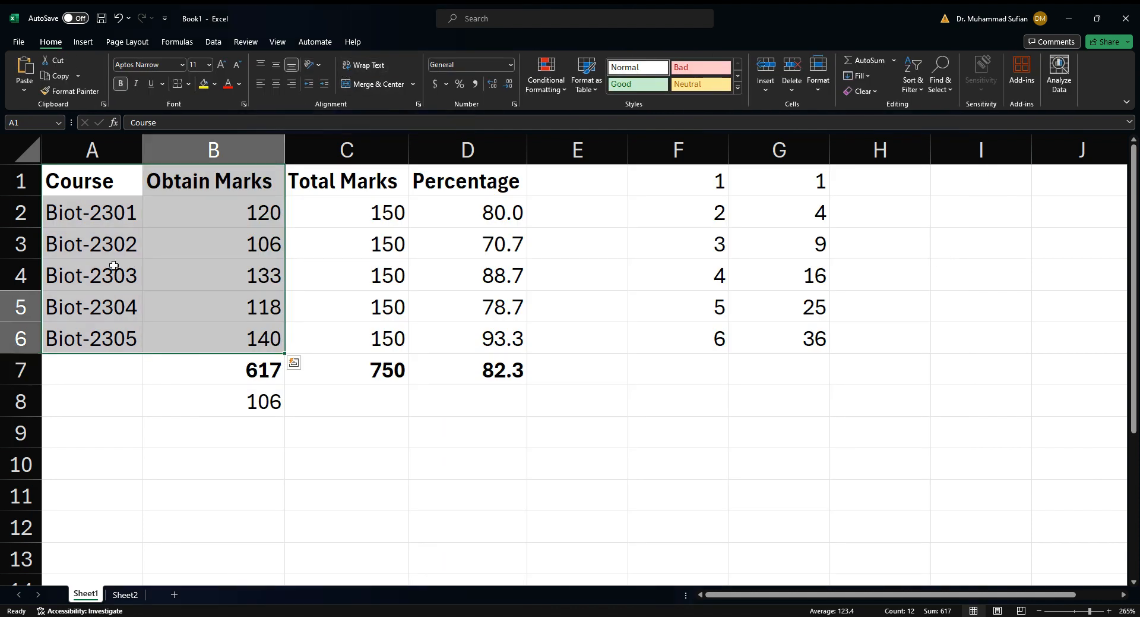
Step: Insert a 3-D clustered column chart of the percentages by course from A1:A6 and D1:D6
click(112, 244)
click(110, 180)
drag(111, 179, 79, 326)
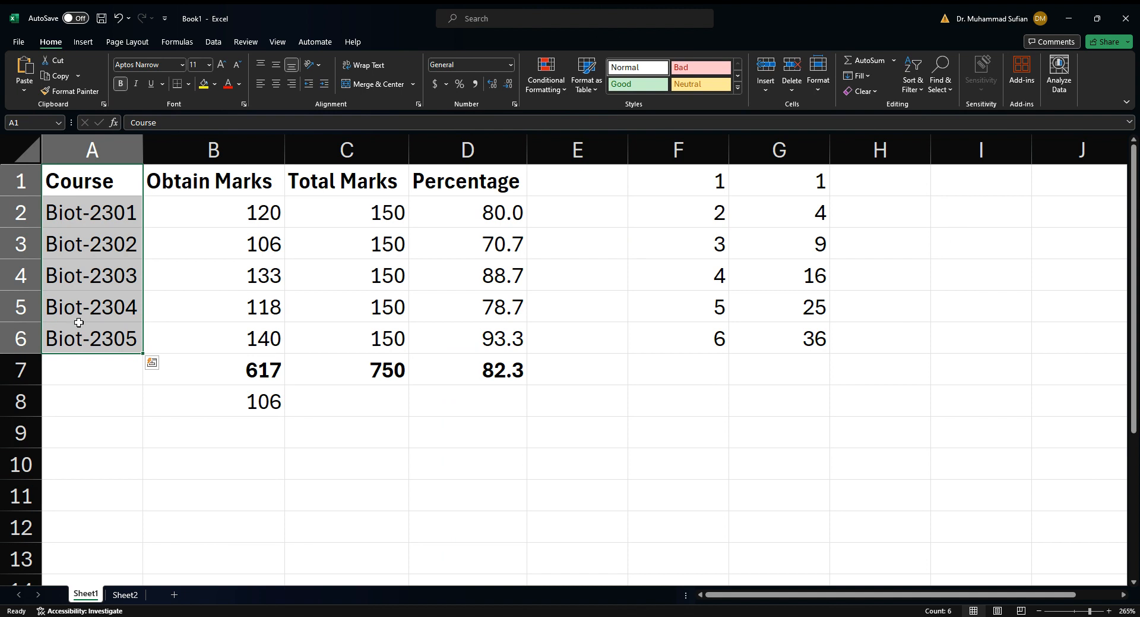
drag(509, 183, 481, 322)
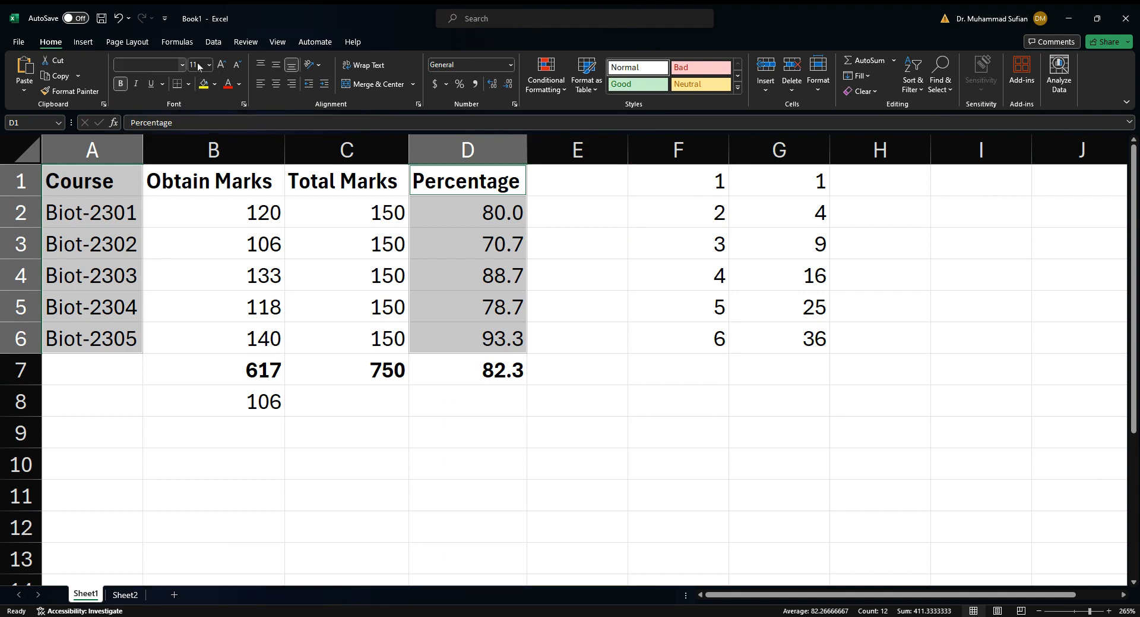
click(83, 43)
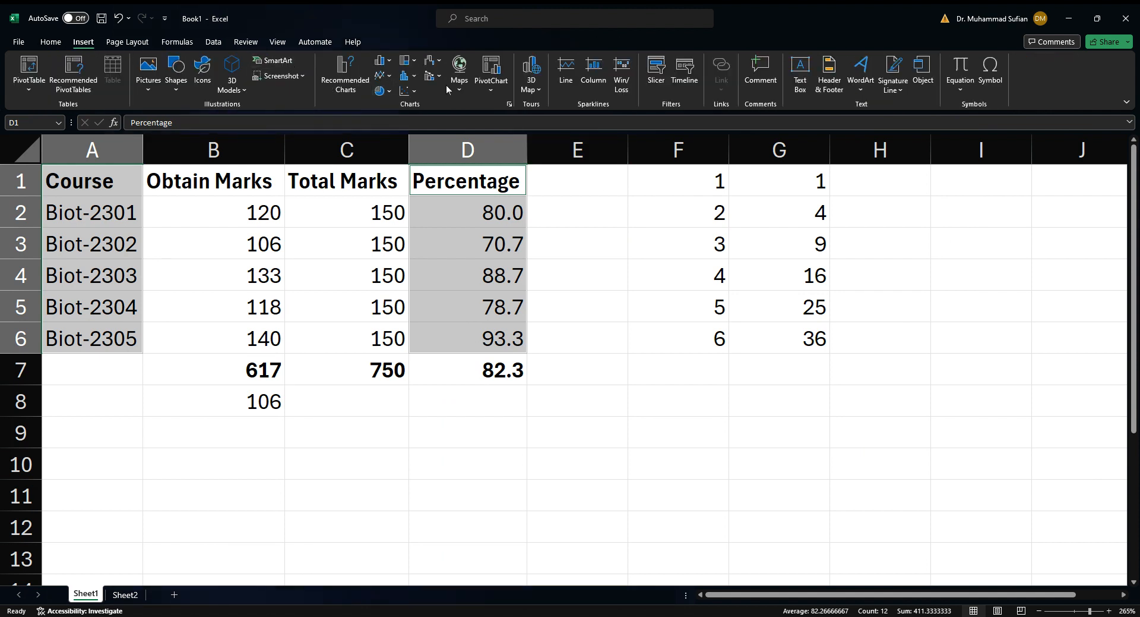
click(392, 60)
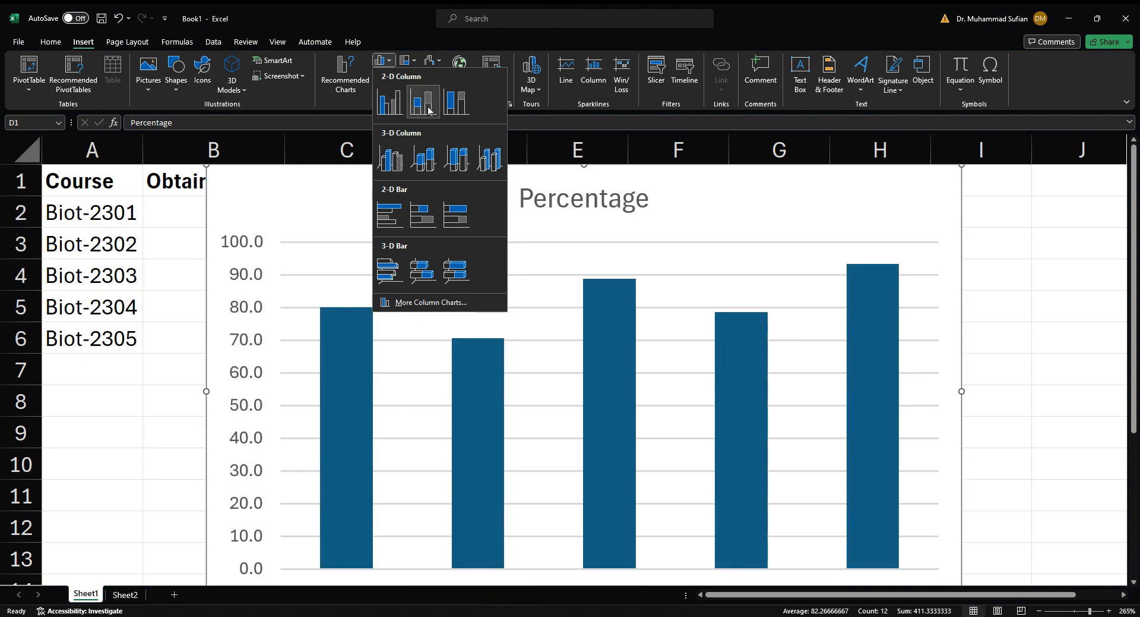
click(390, 158)
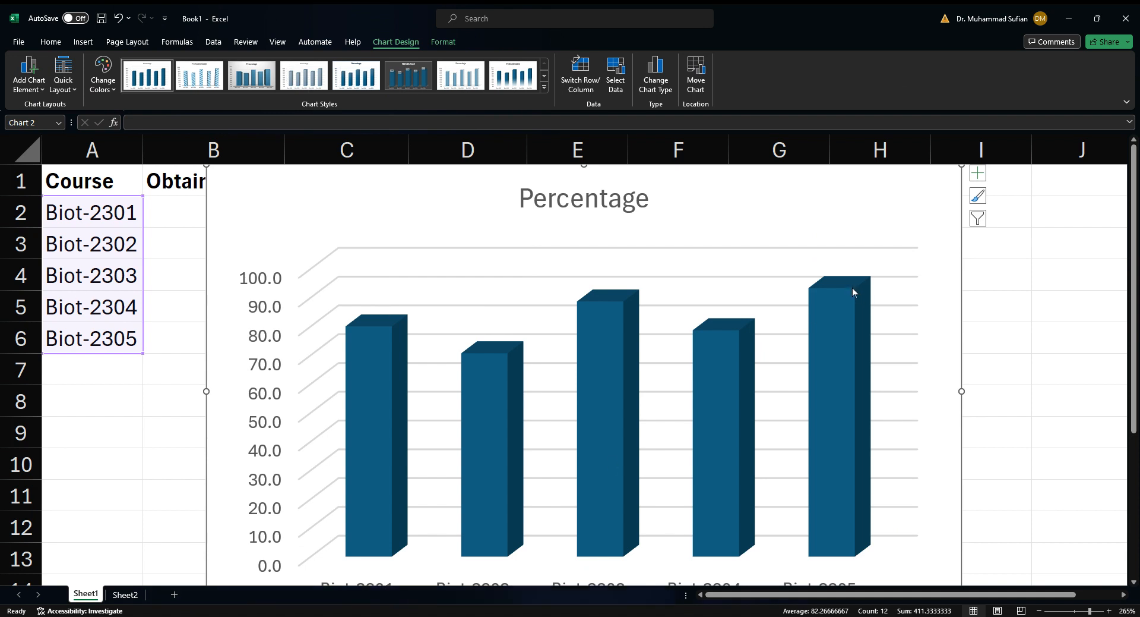
Step: Shrink the Percentage chart from its lower corner so it spans columns B to G and ends at row 11
scroll(853, 287, down, 3)
scroll(874, 356, up, 3)
scroll(945, 333, down, 2)
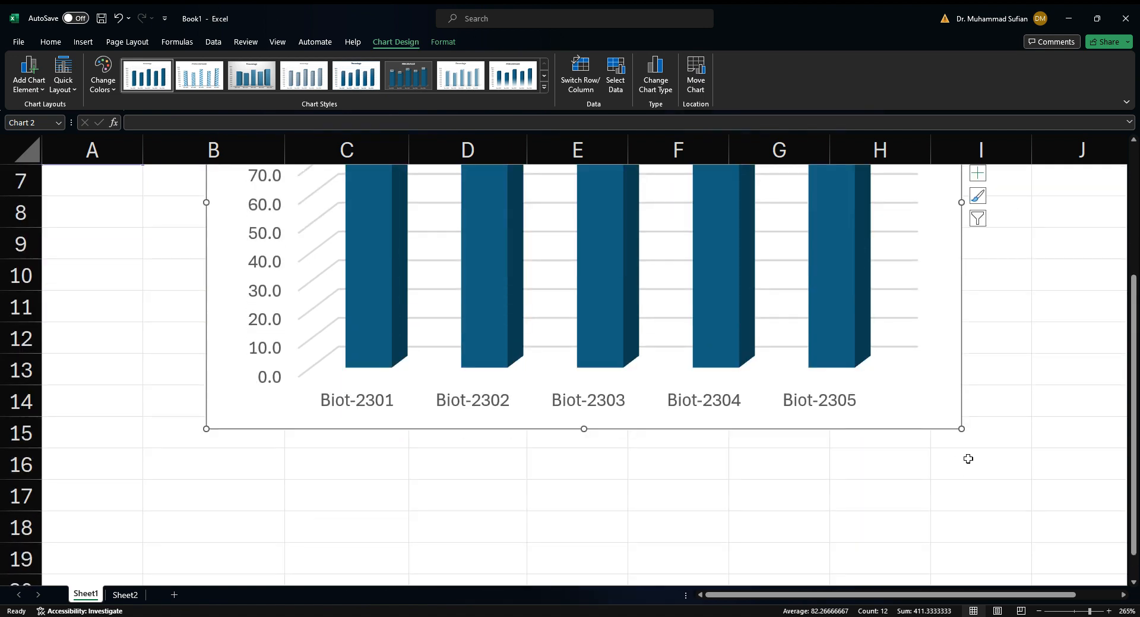
drag(962, 429, 752, 318)
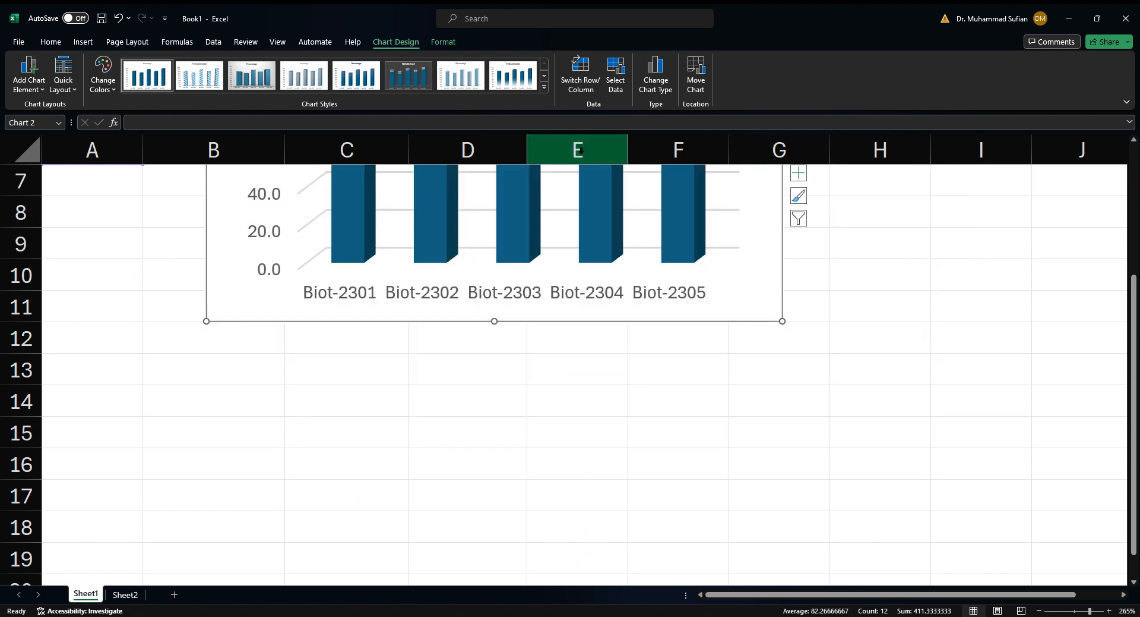
scroll(457, 267, up, 2)
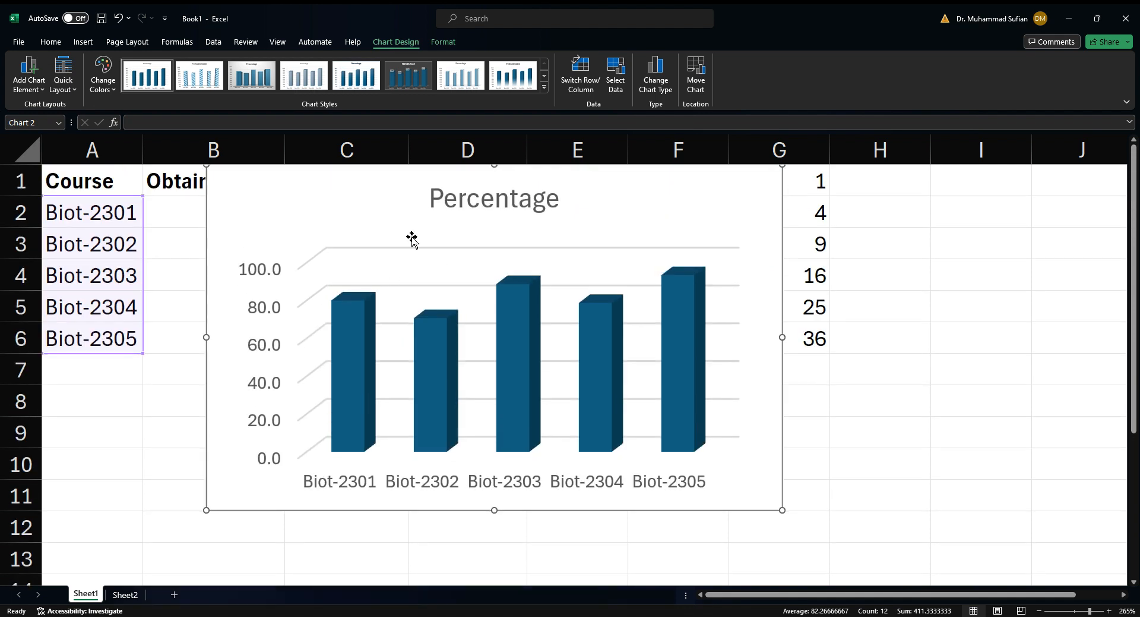
scroll(539, 270, down, 1)
scroll(637, 250, up, 1)
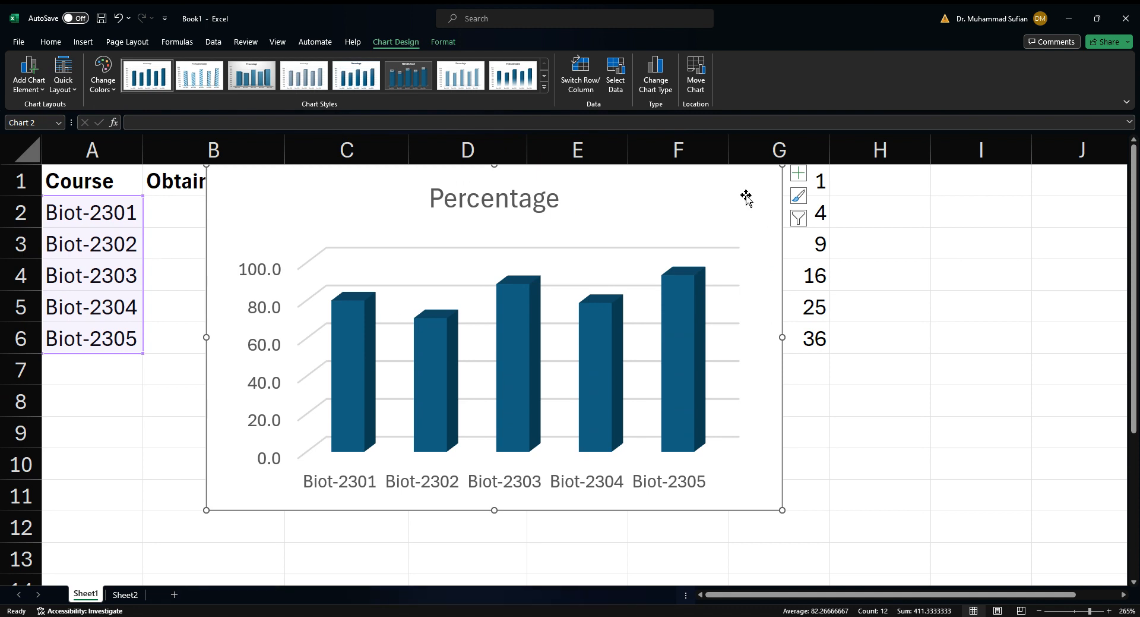
Step: Show the chart area's formatting options and apply the second Colorful palette to the Percentage chart
double_click(768, 211)
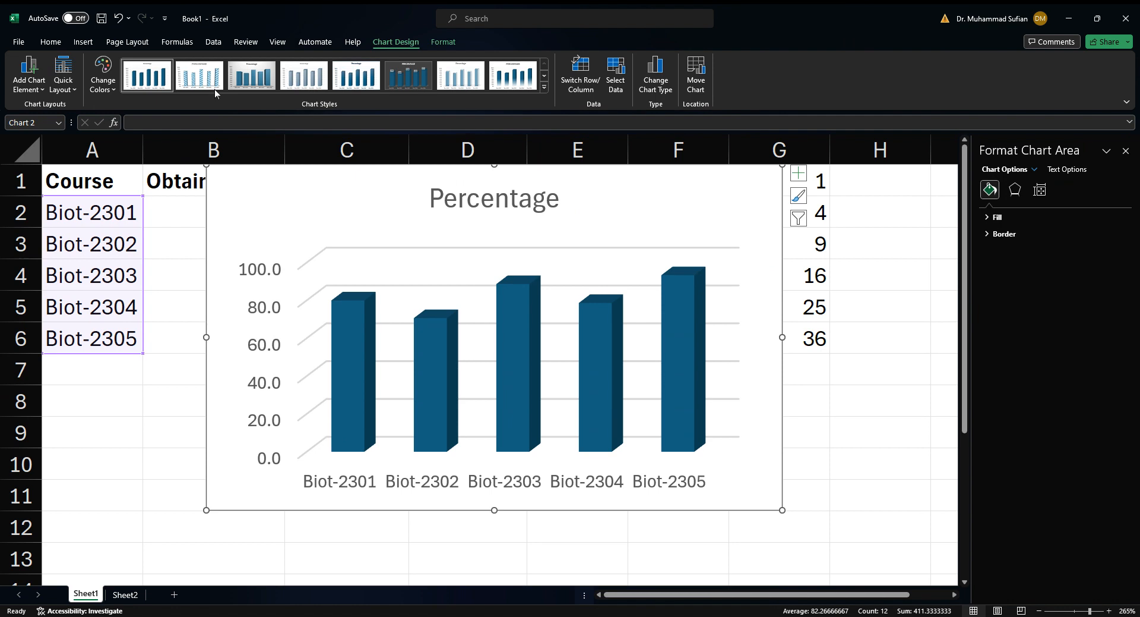
click(108, 89)
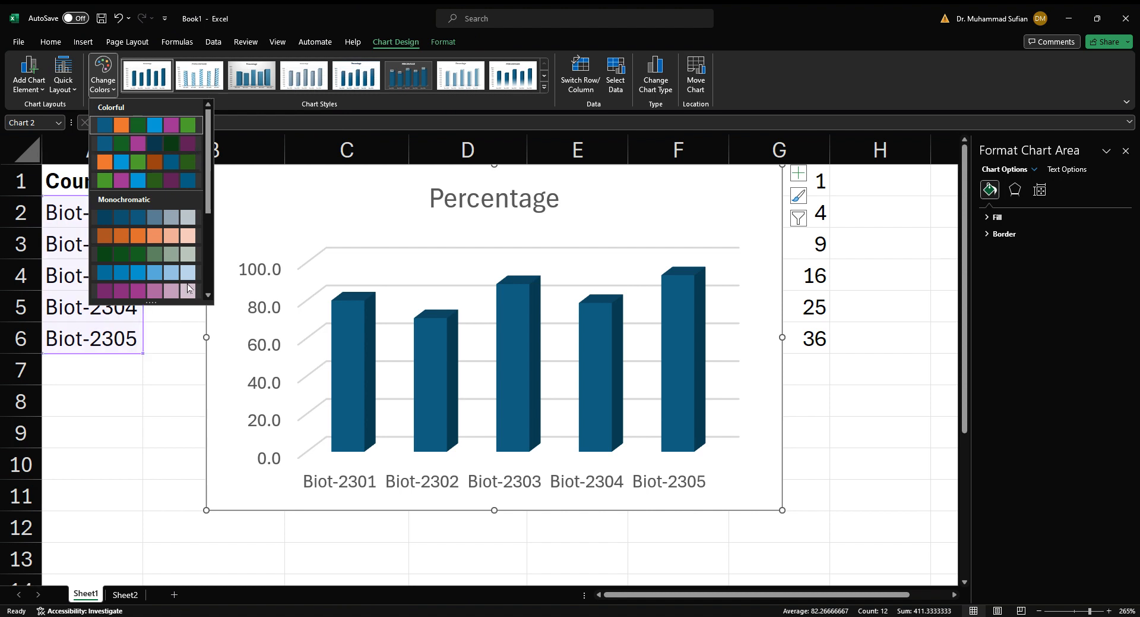
click(200, 145)
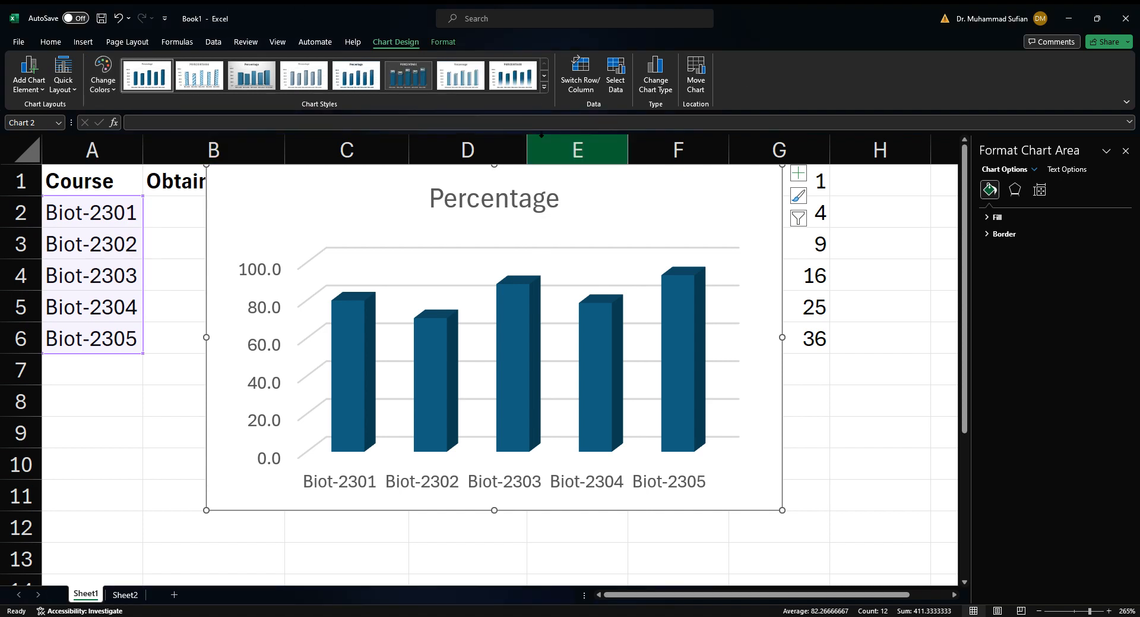
Step: Try the second and fourth chart styles on the Percentage chart, and return it to the first style
click(544, 86)
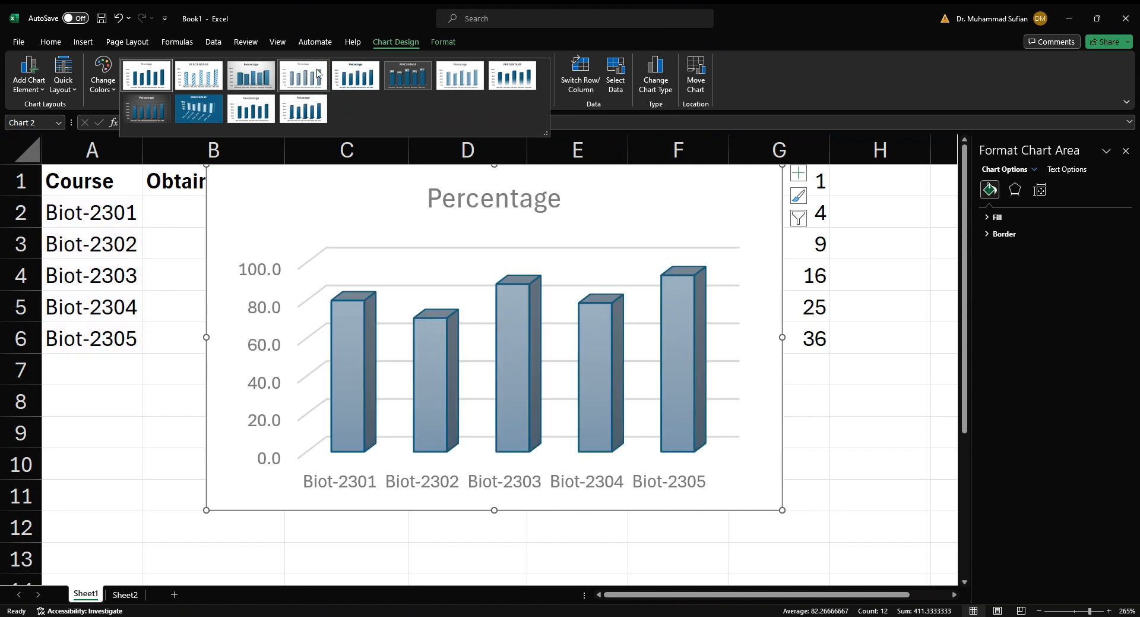
click(199, 75)
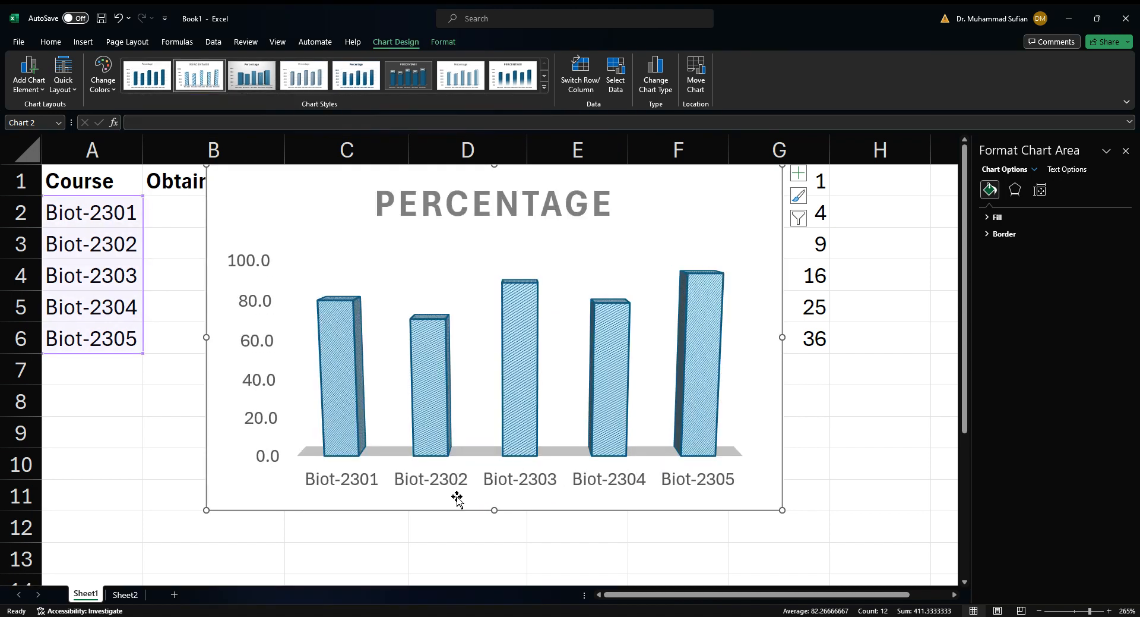
click(310, 82)
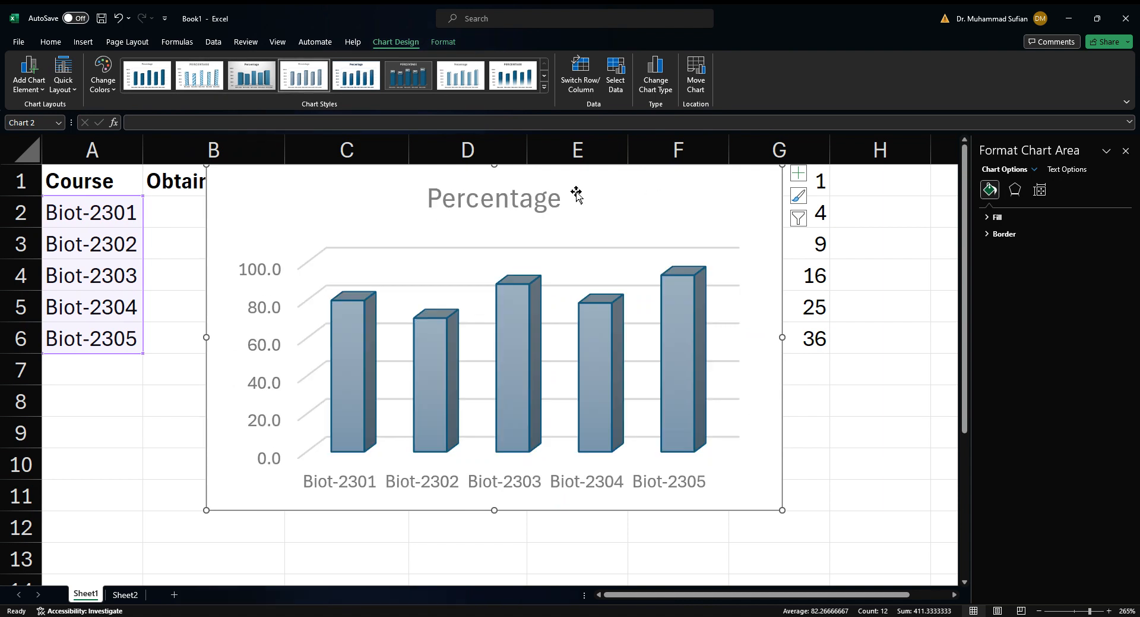
click(159, 71)
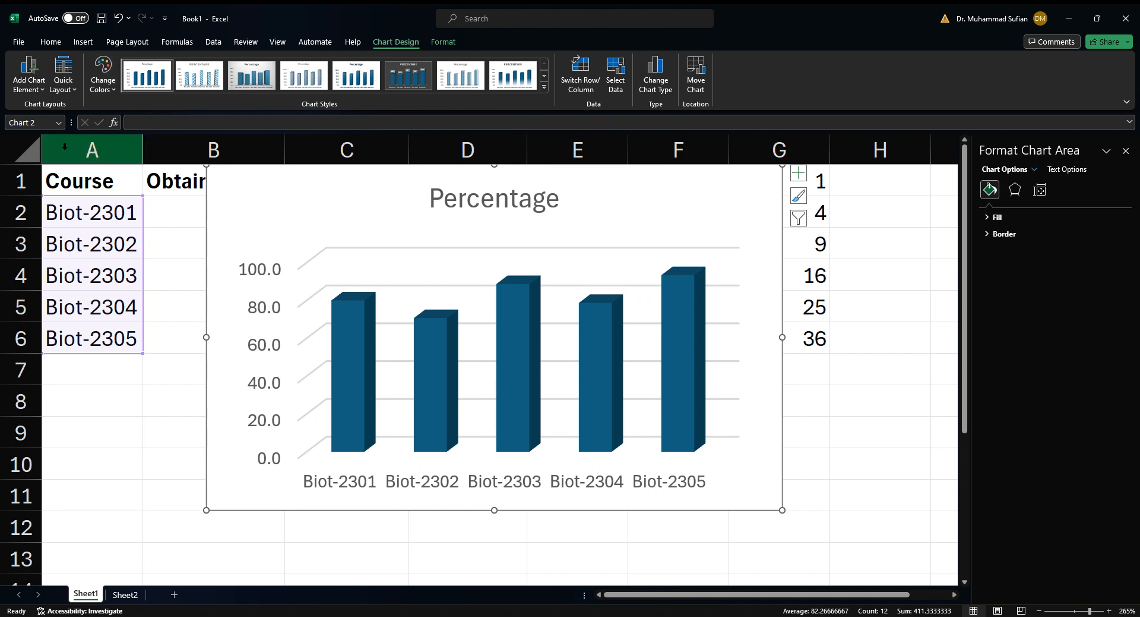
click(105, 83)
scroll(186, 204, down, 3)
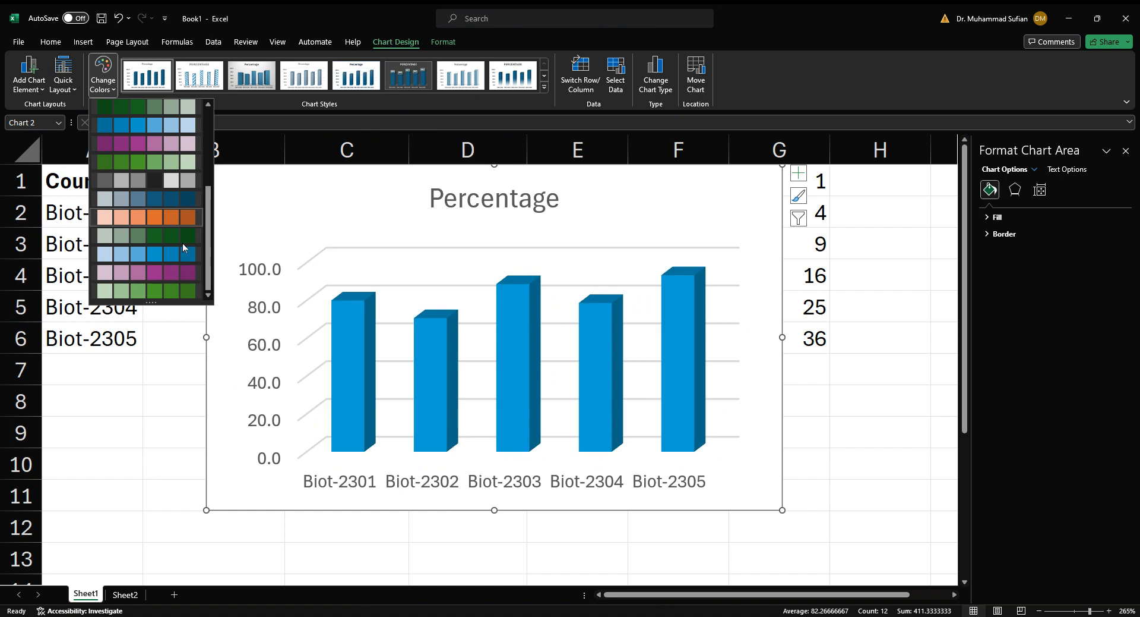
scroll(188, 148, up, 5)
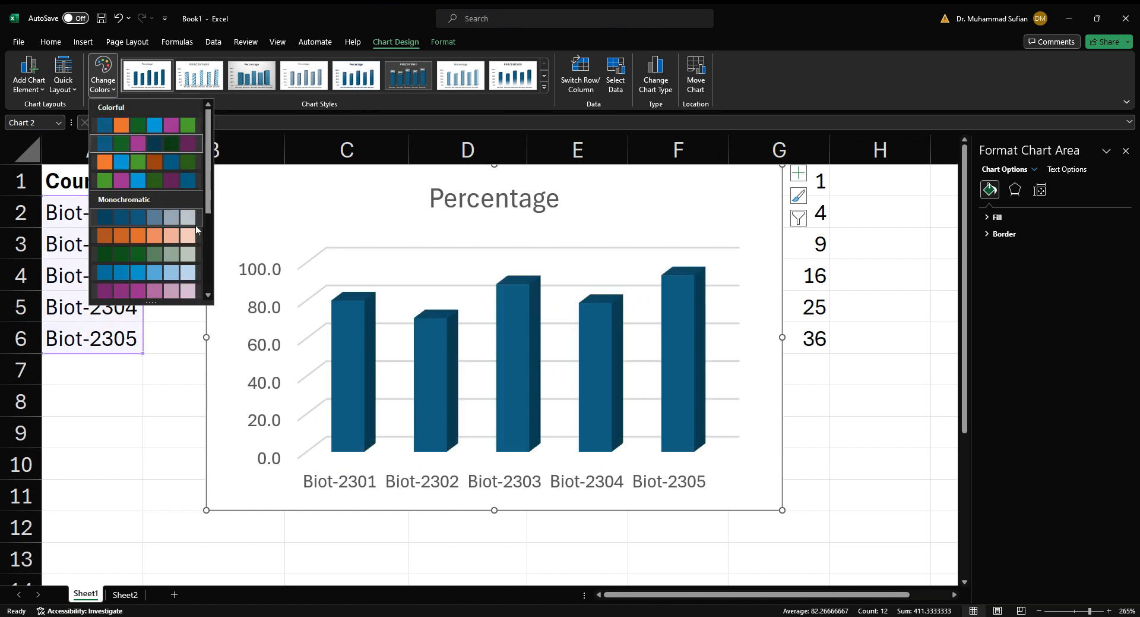
click(429, 357)
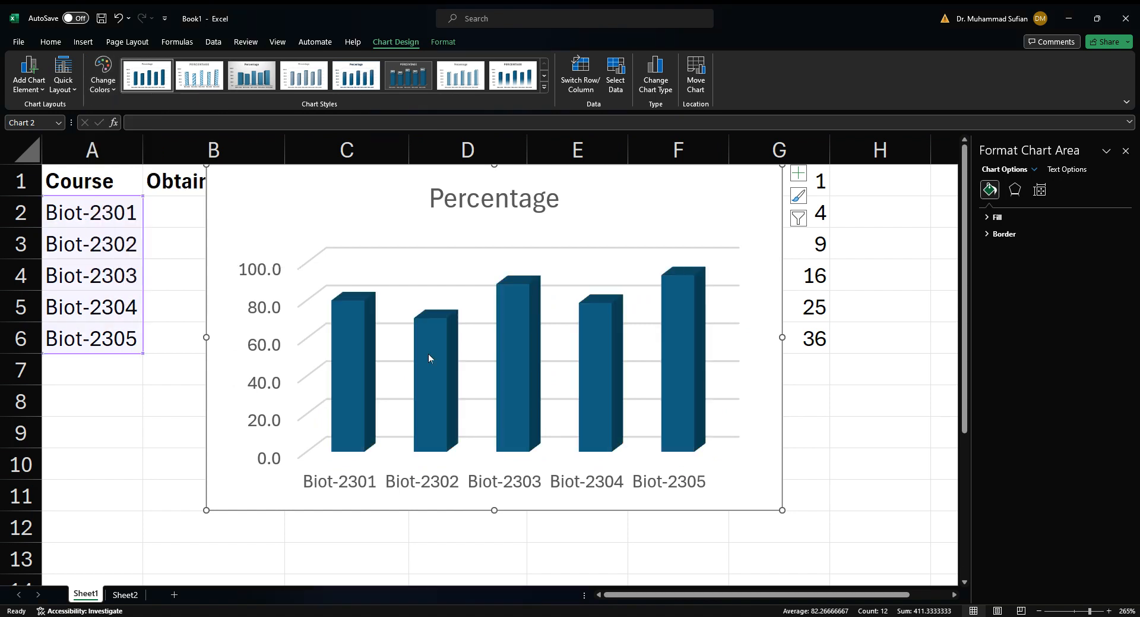
Step: Give only the Biot-2302 column of the Percentage chart a solid fill in the green theme color
click(436, 353)
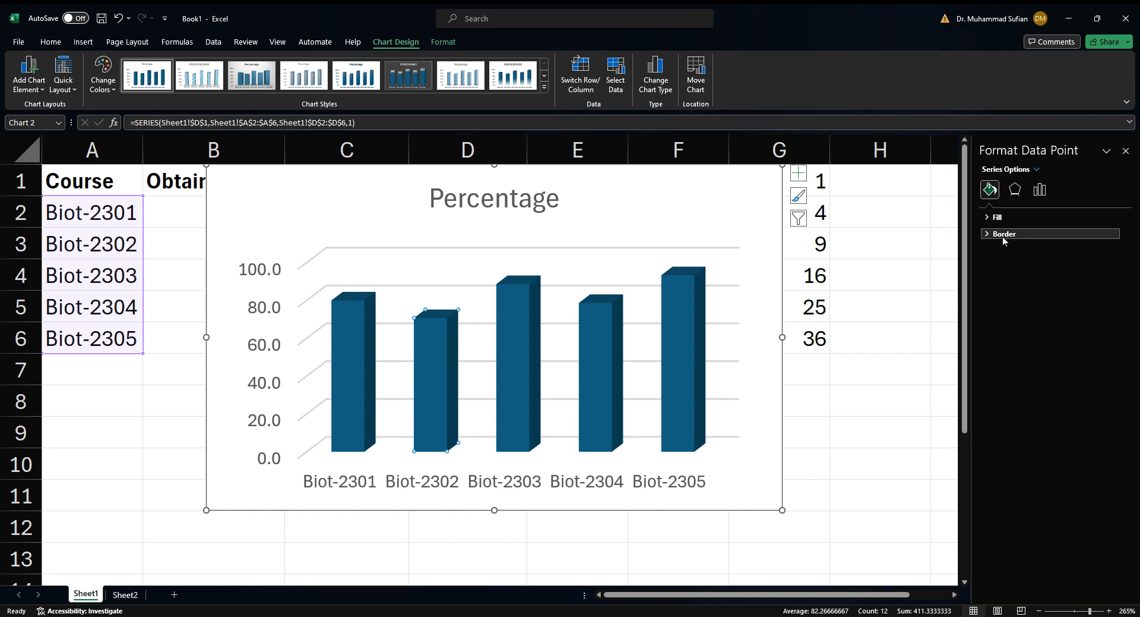
click(989, 219)
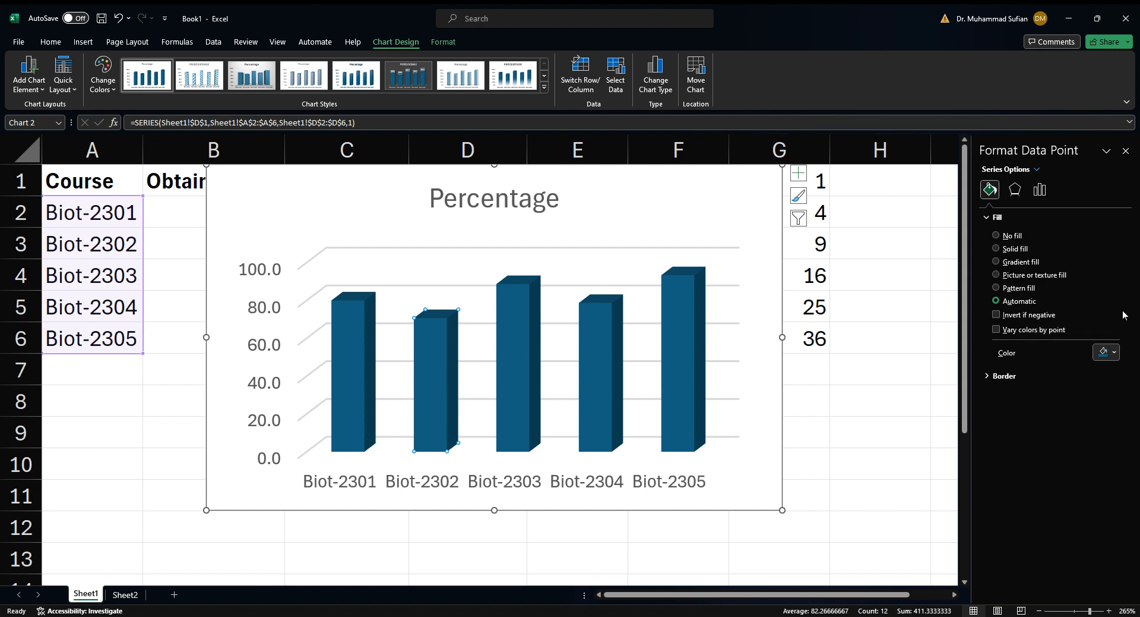
click(999, 248)
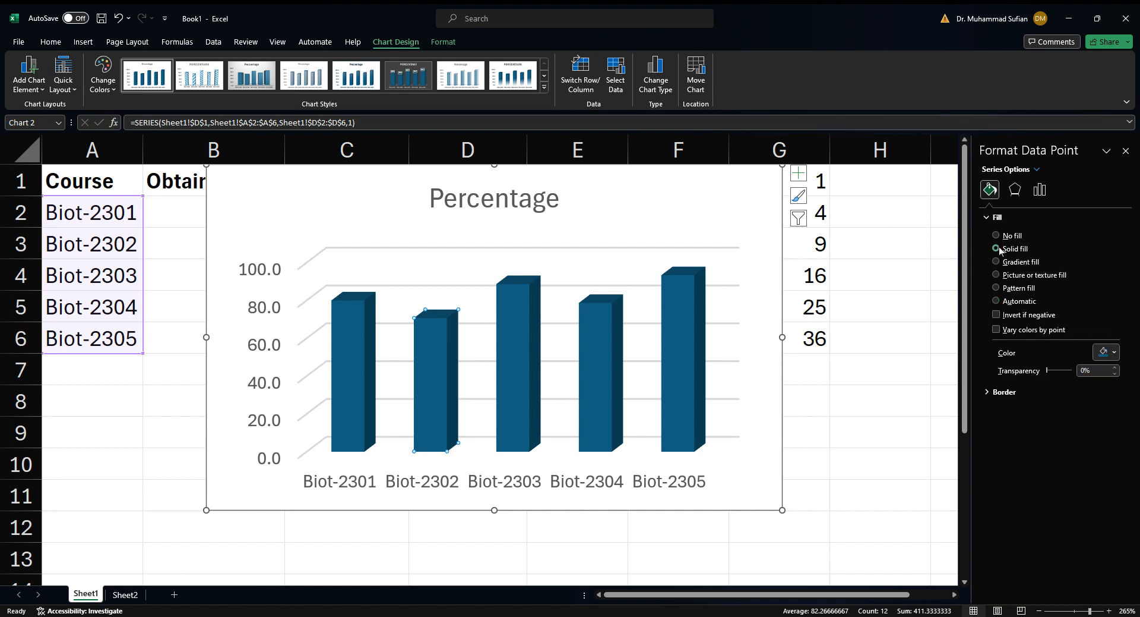
click(1115, 352)
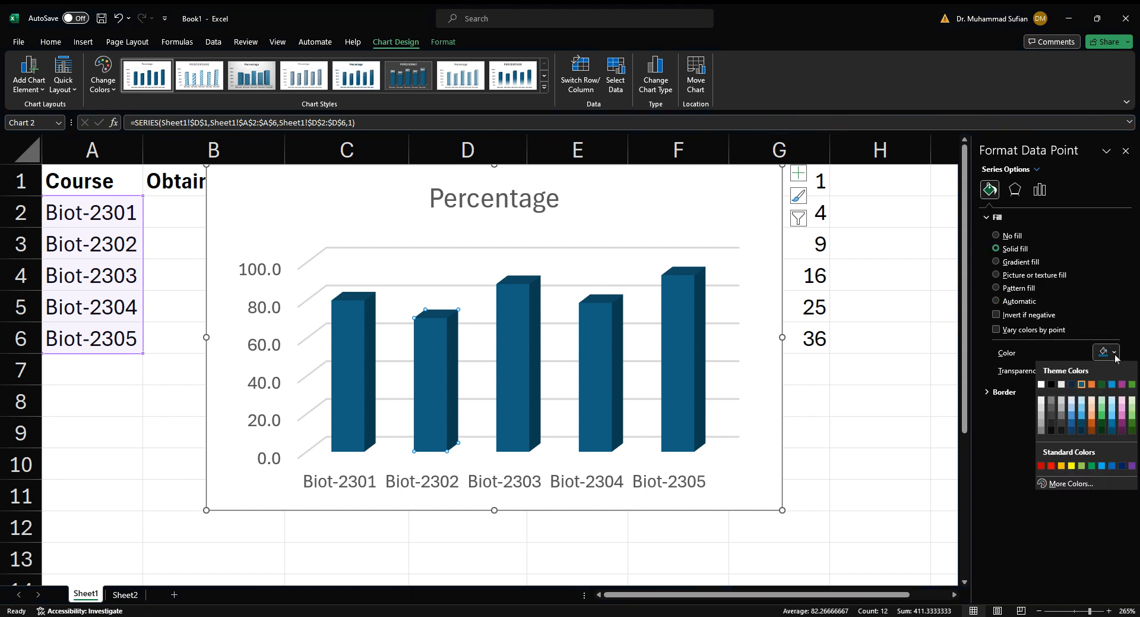
click(1132, 385)
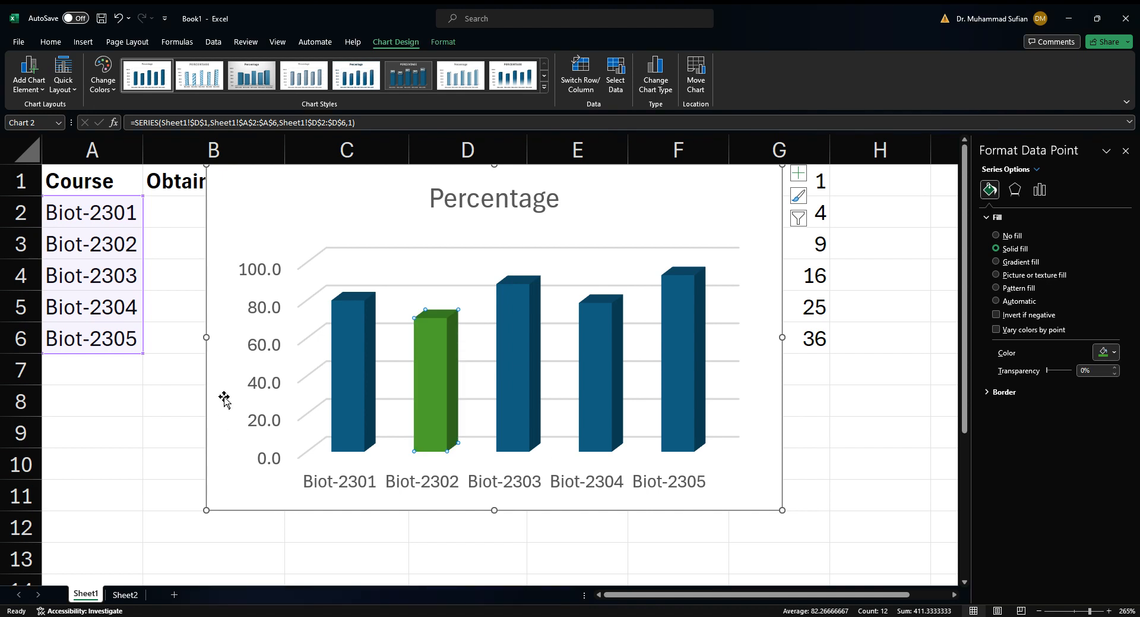
Step: Select the whole 3-D Percentage column chart and delete it from the sheet
click(502, 475)
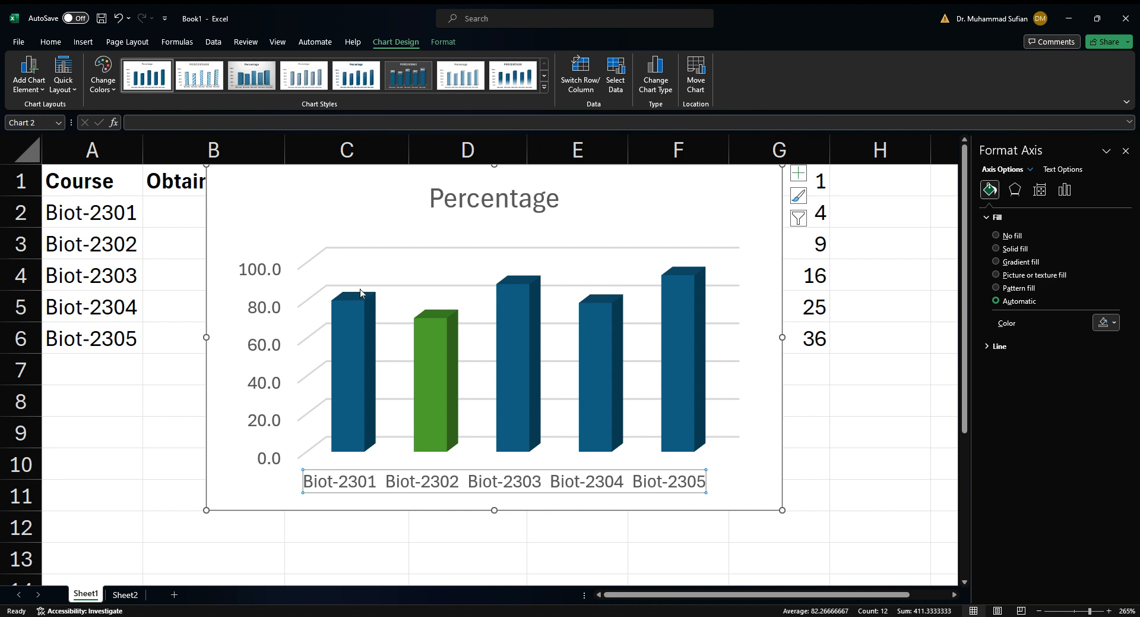
click(746, 197)
key(Delete)
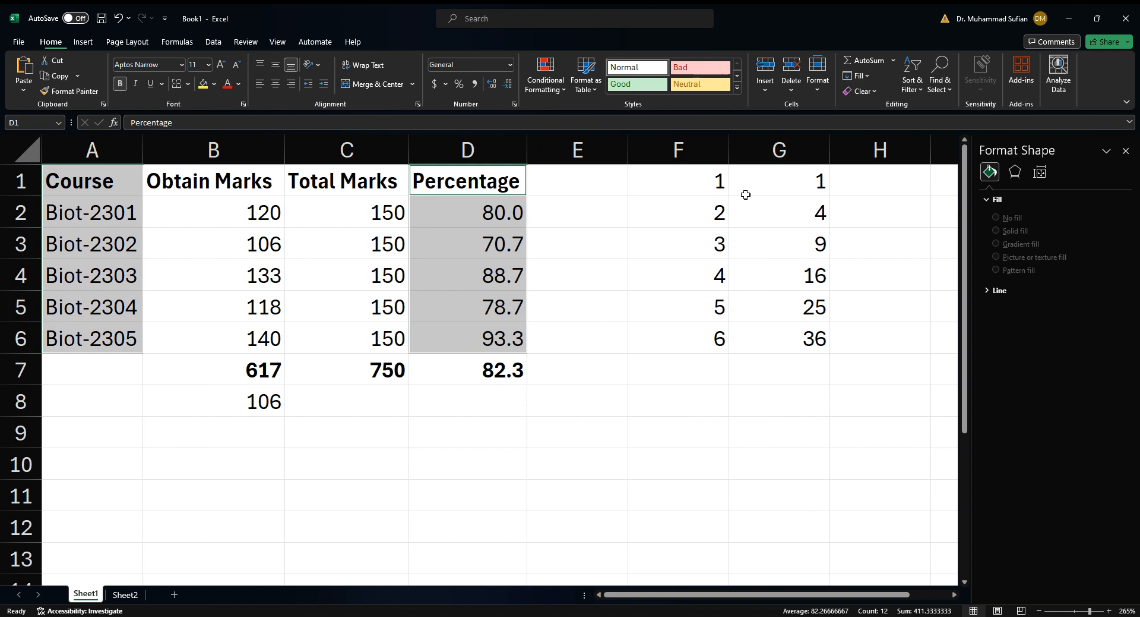
Step: Insert a 2-D line chart with markers of the percentages by course and look it over down to the course labels
click(83, 42)
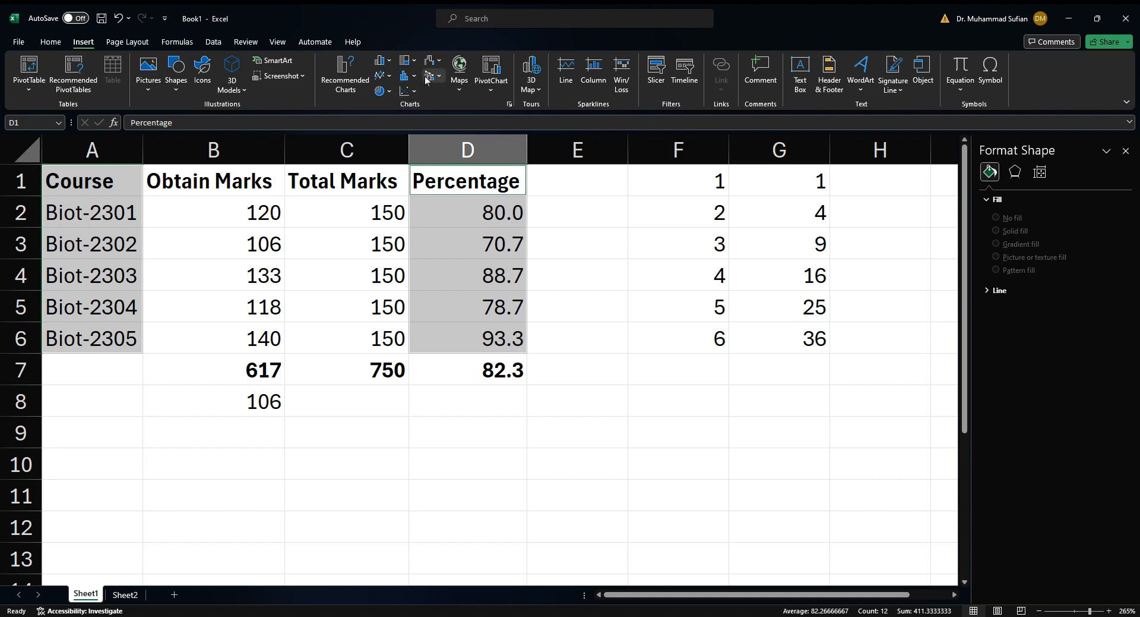
click(390, 76)
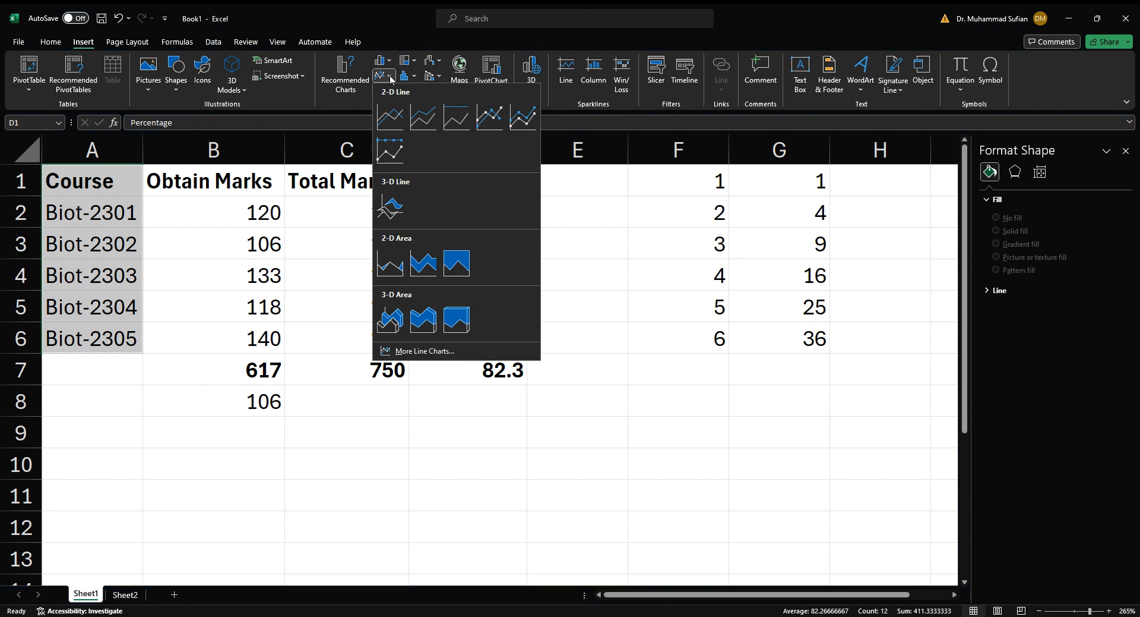
click(490, 117)
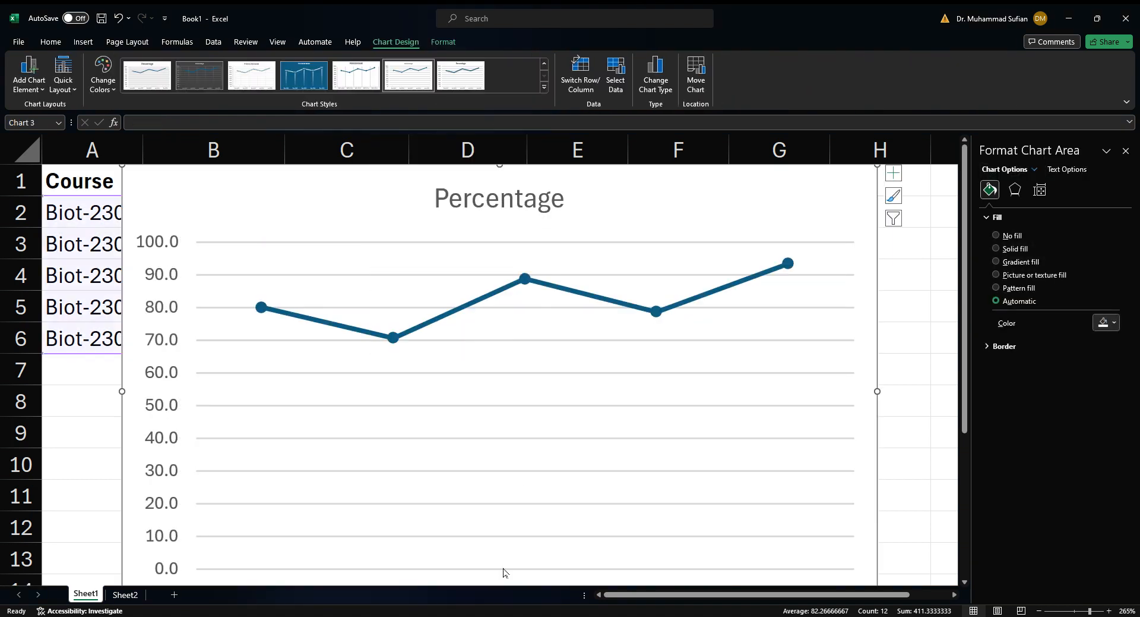
scroll(624, 382, down, 2)
scroll(605, 403, up, 2)
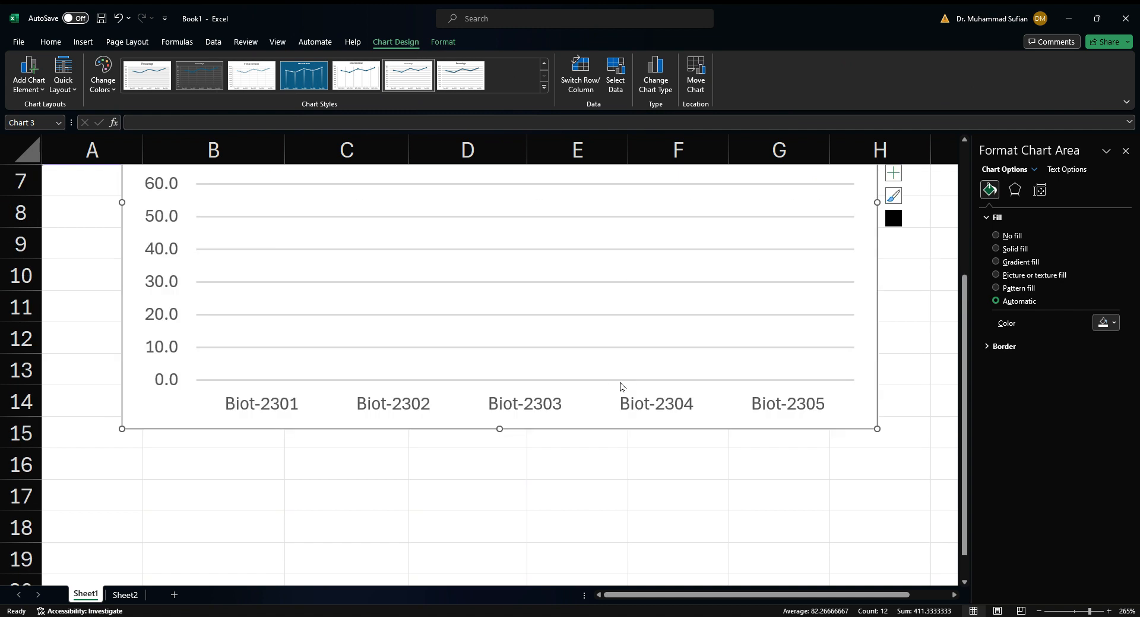
scroll(604, 402, up, 1)
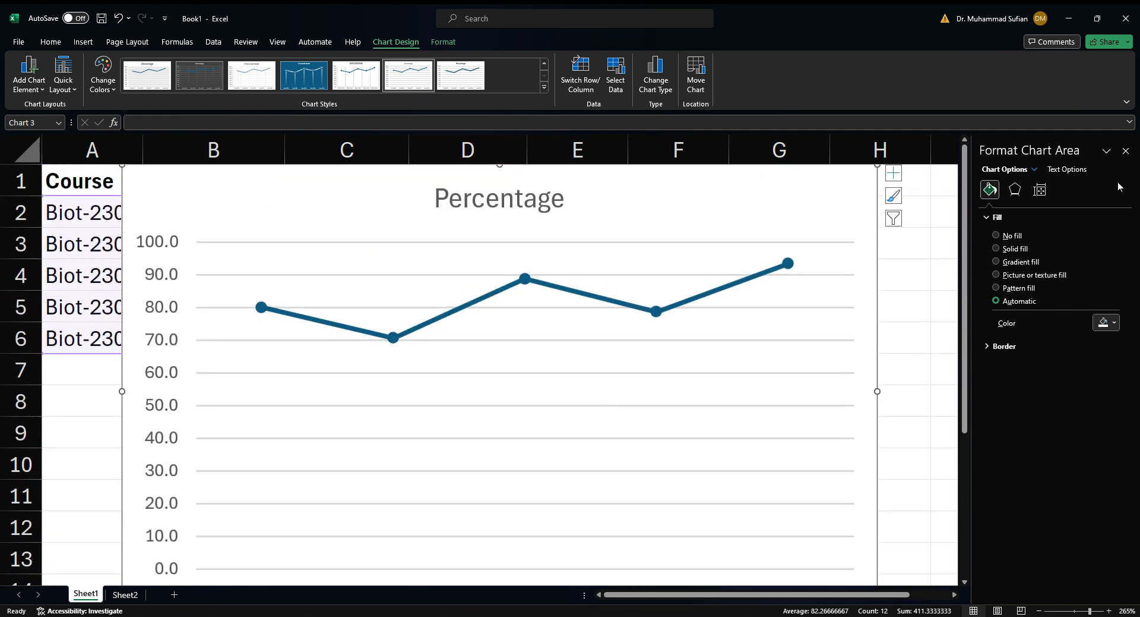
Step: Delete the Percentage line chart from the sheet
click(936, 252)
click(869, 257)
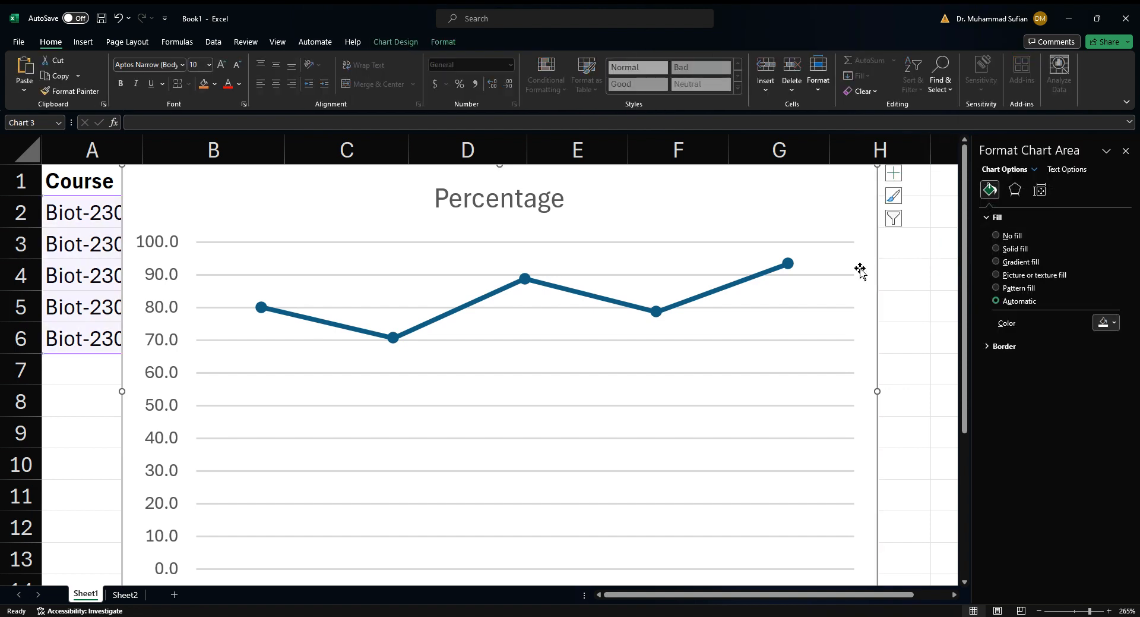
key(Delete)
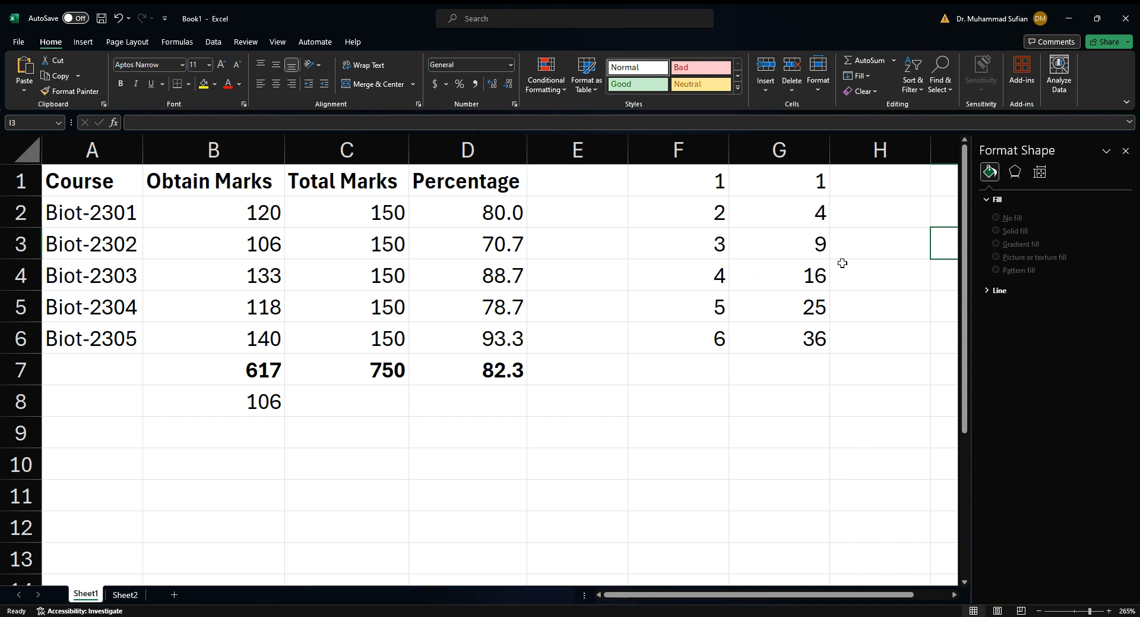
Step: Insert a 2-D clustered bar chart of the percentages by course from A1:A6 and D1:D6 and look it over
drag(131, 175, 103, 330)
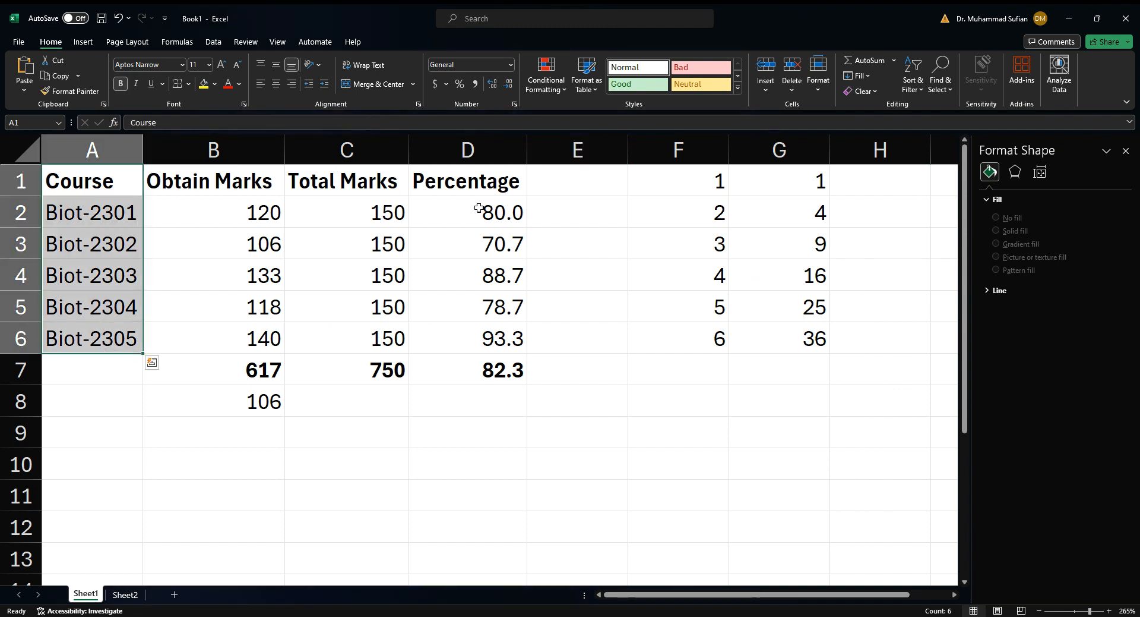
ctrl+click(486, 184)
drag(486, 184, 479, 333)
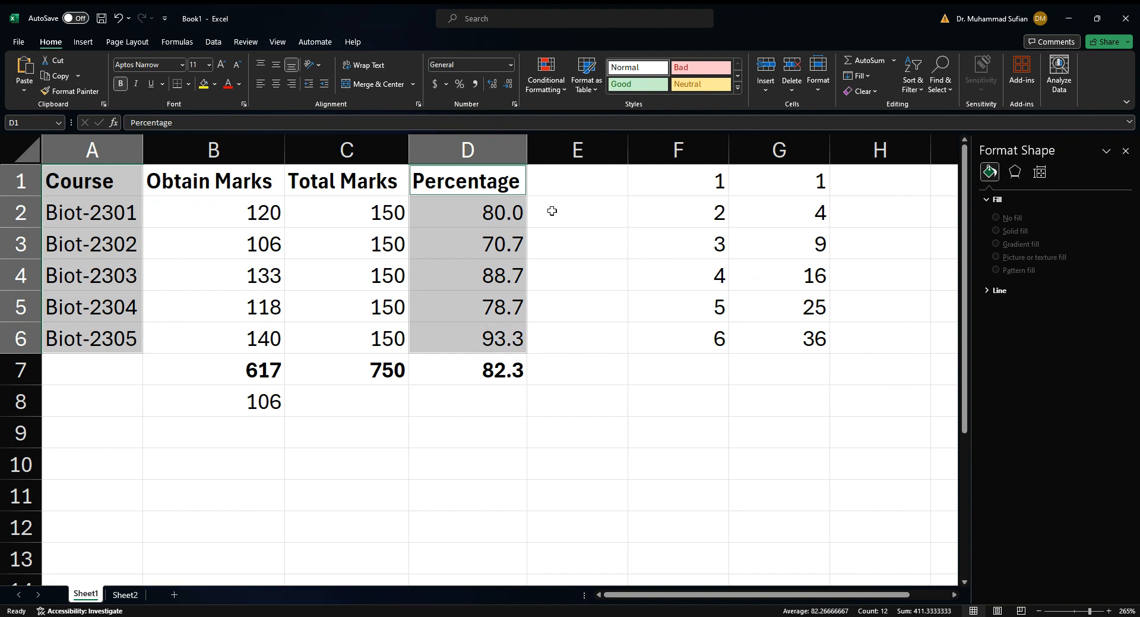
click(76, 40)
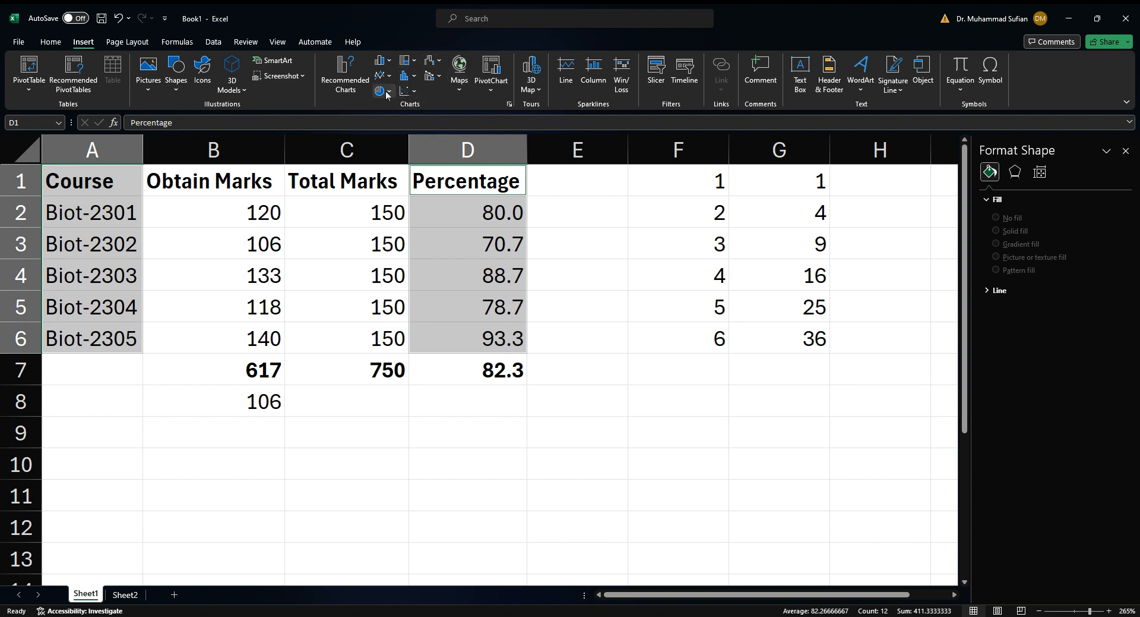
click(390, 61)
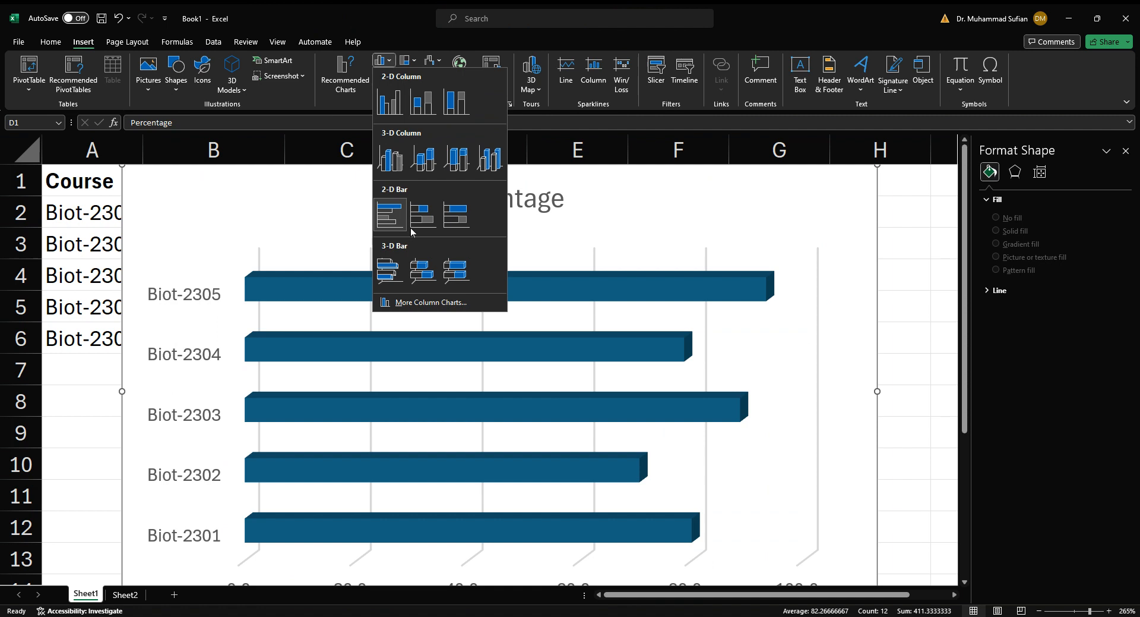
click(384, 223)
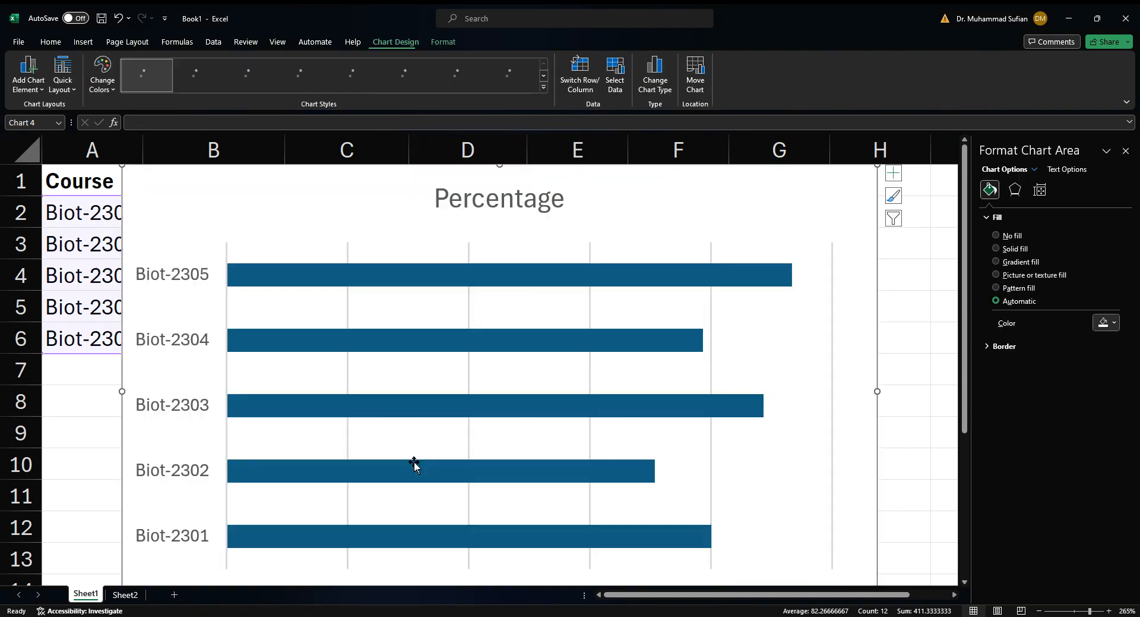
scroll(654, 473, down, 1)
scroll(339, 484, up, 1)
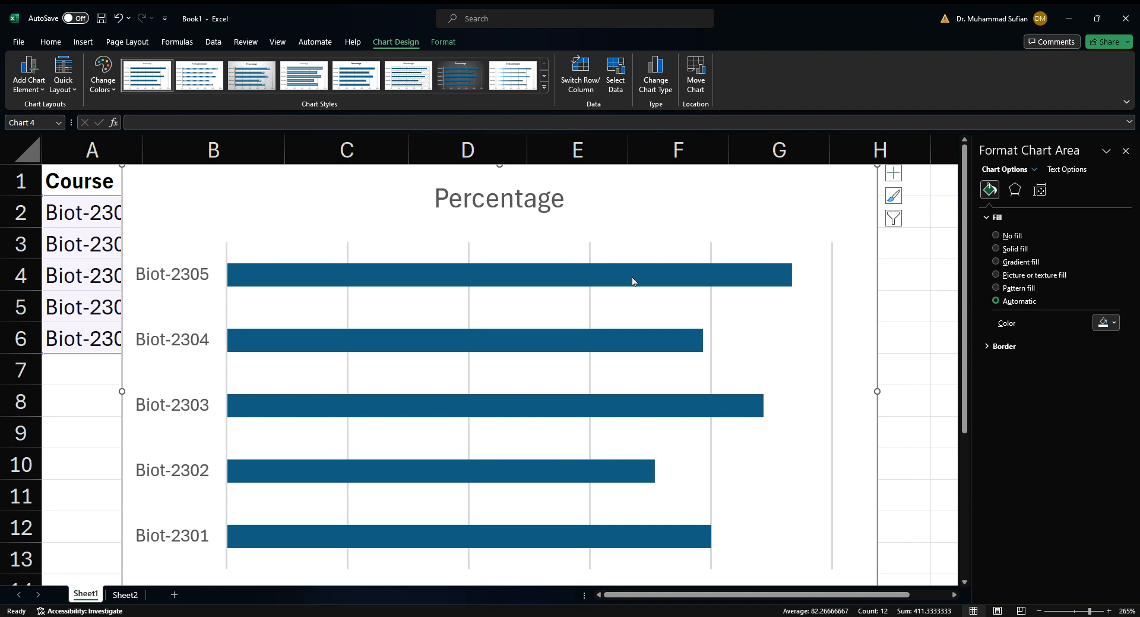
scroll(840, 311, down, 1)
scroll(840, 313, up, 1)
Step: View the alt text settings of the Percentage bar chart and close them again
right_click(850, 276)
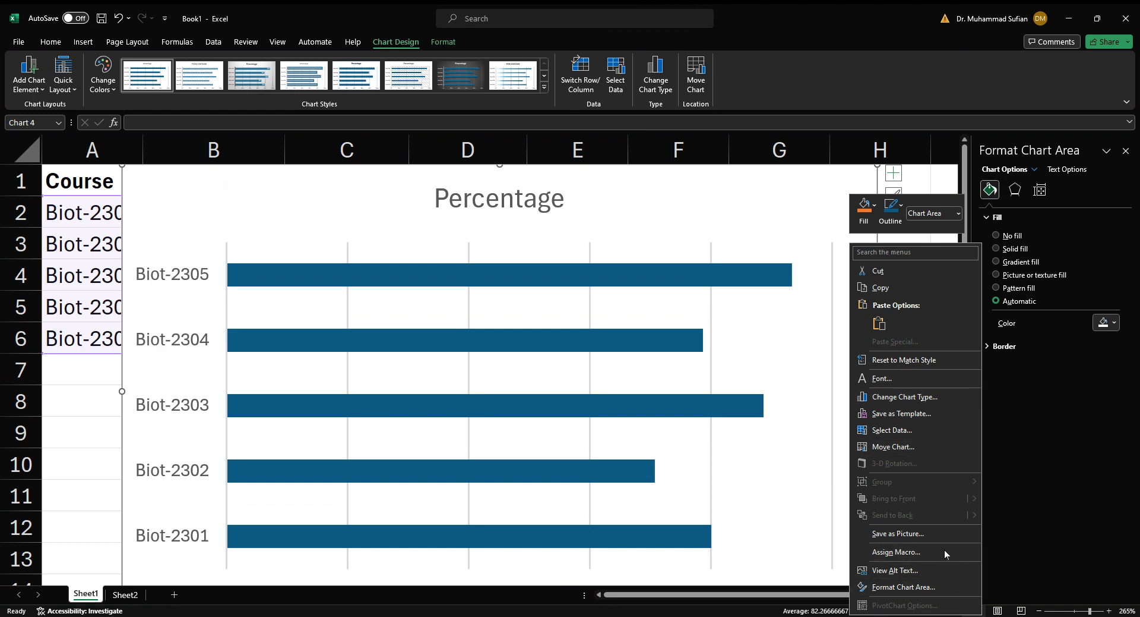
click(896, 569)
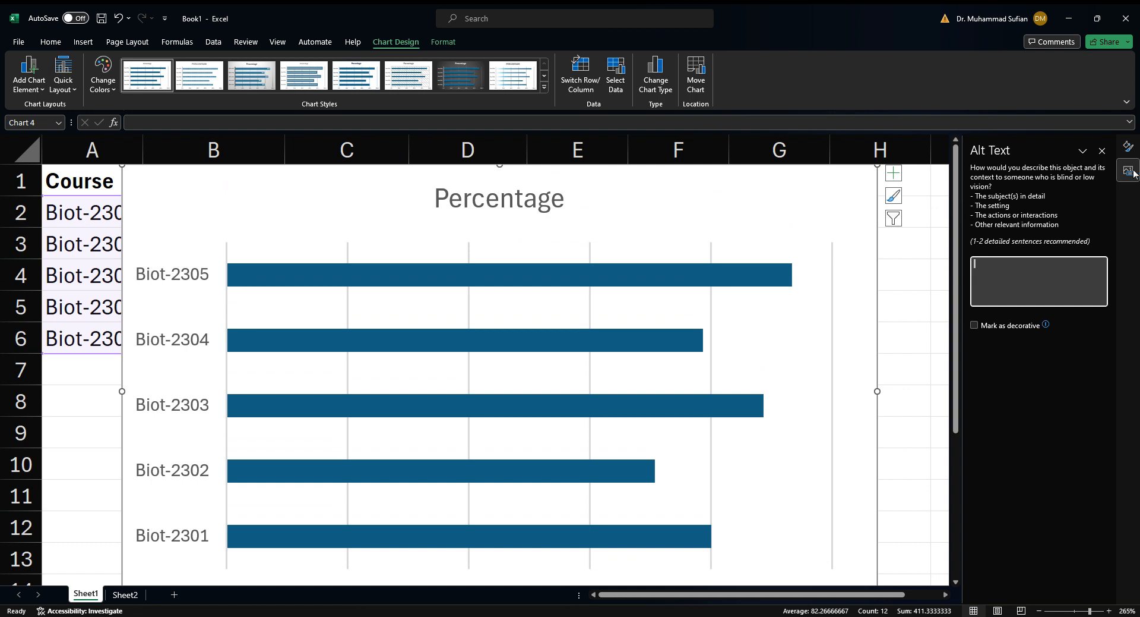
click(1102, 151)
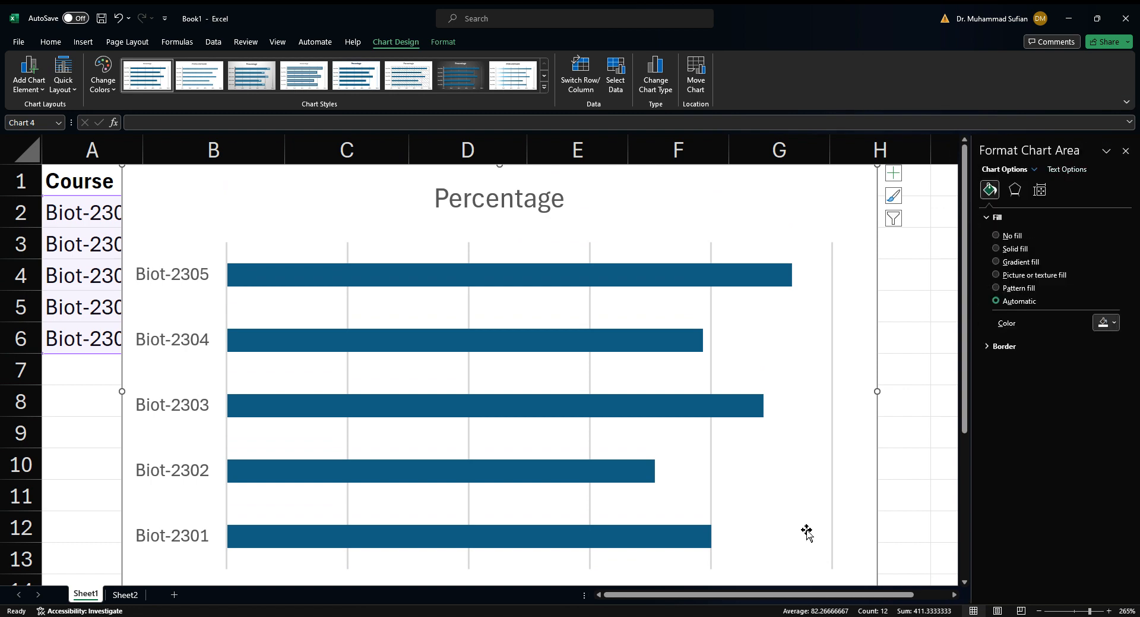
right_click(799, 349)
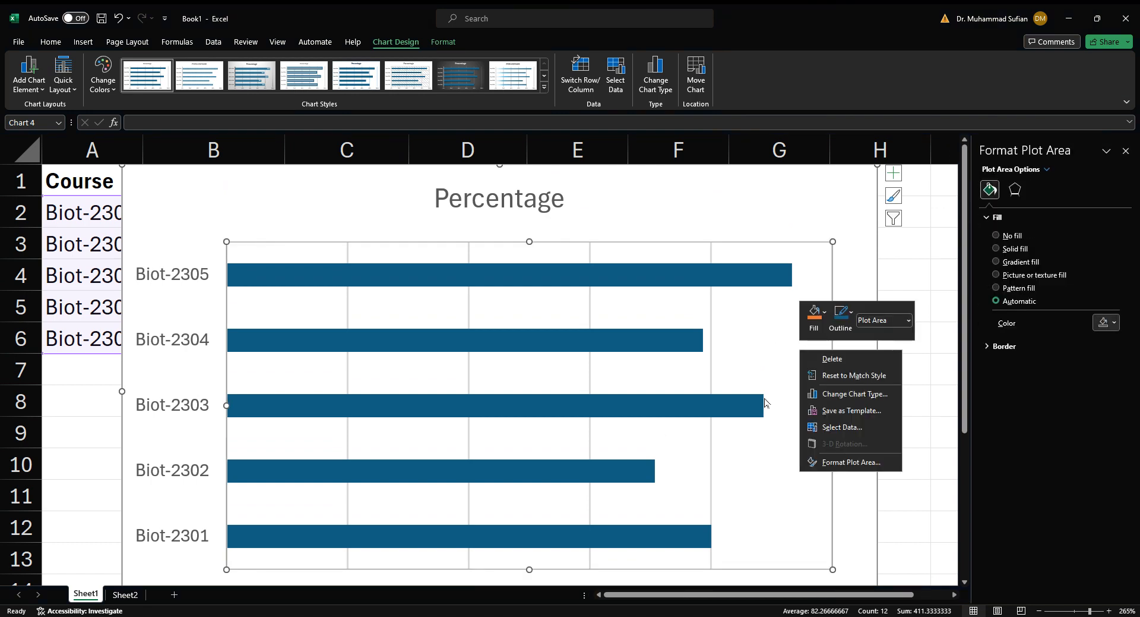
click(873, 464)
click(860, 475)
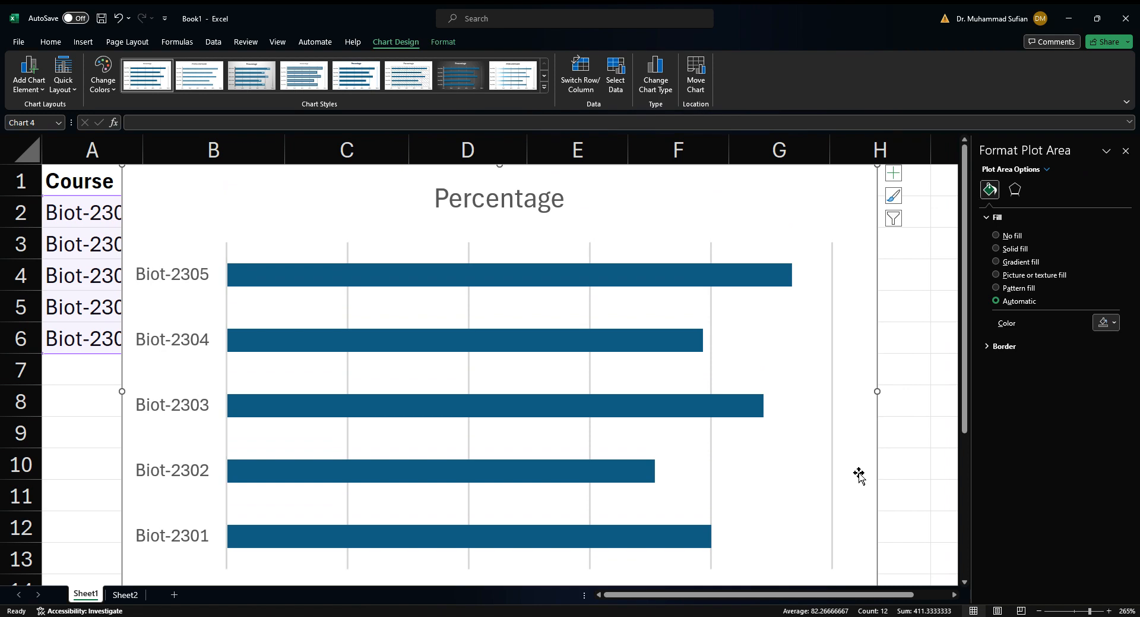
right_click(859, 474)
click(949, 440)
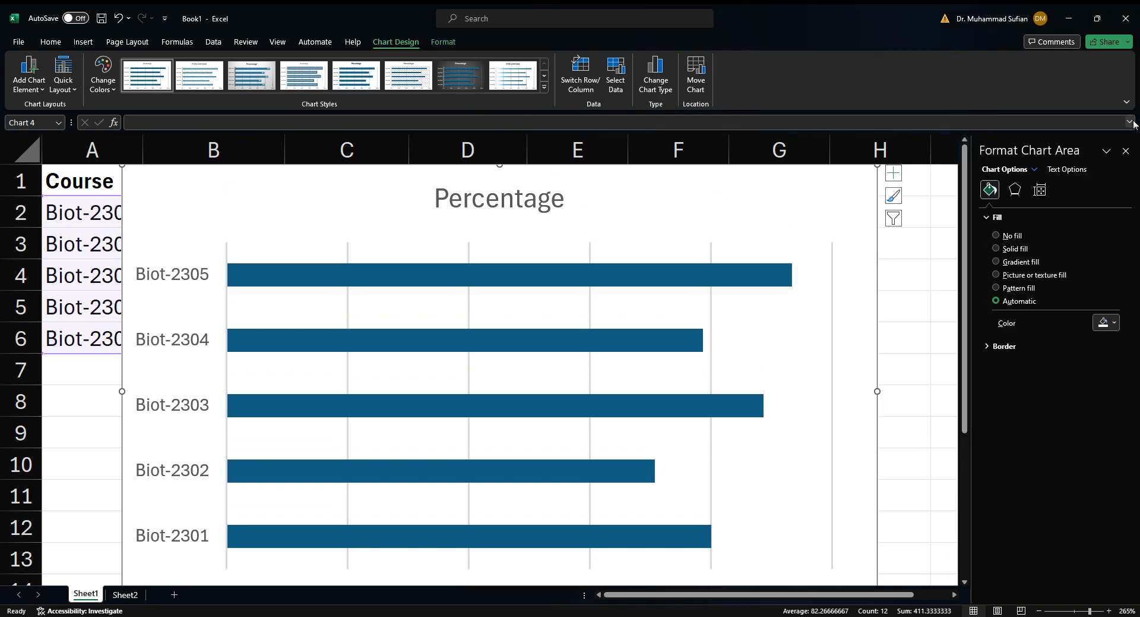
Step: Review the chart area's text, effects, size and properties formatting options, and close the formatting pane
click(1041, 189)
click(1067, 169)
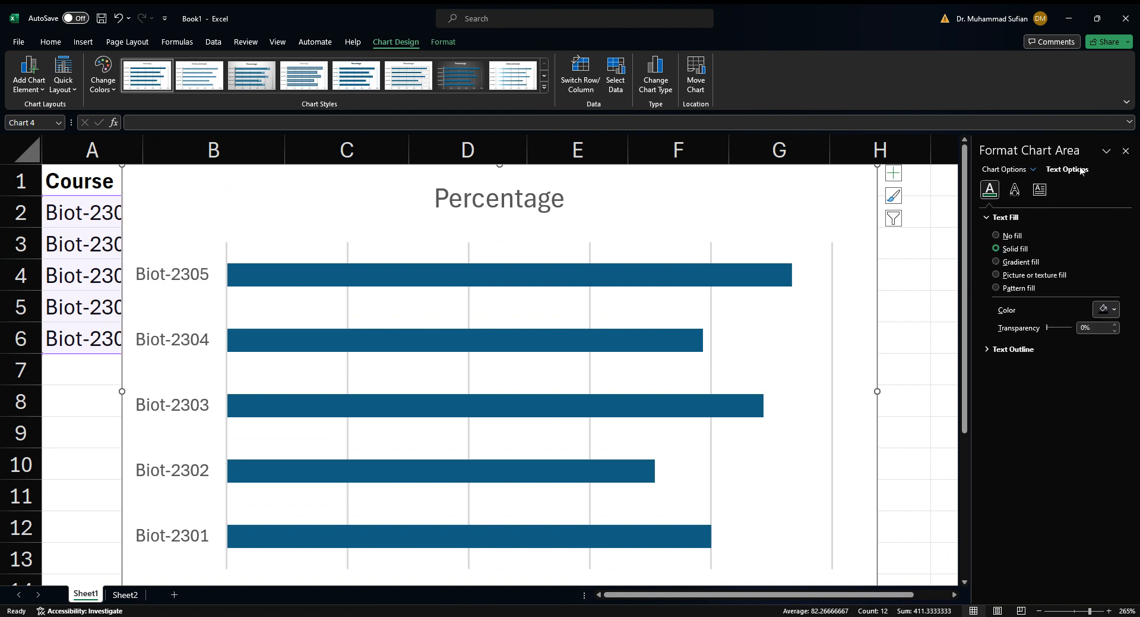
click(1025, 169)
click(1023, 193)
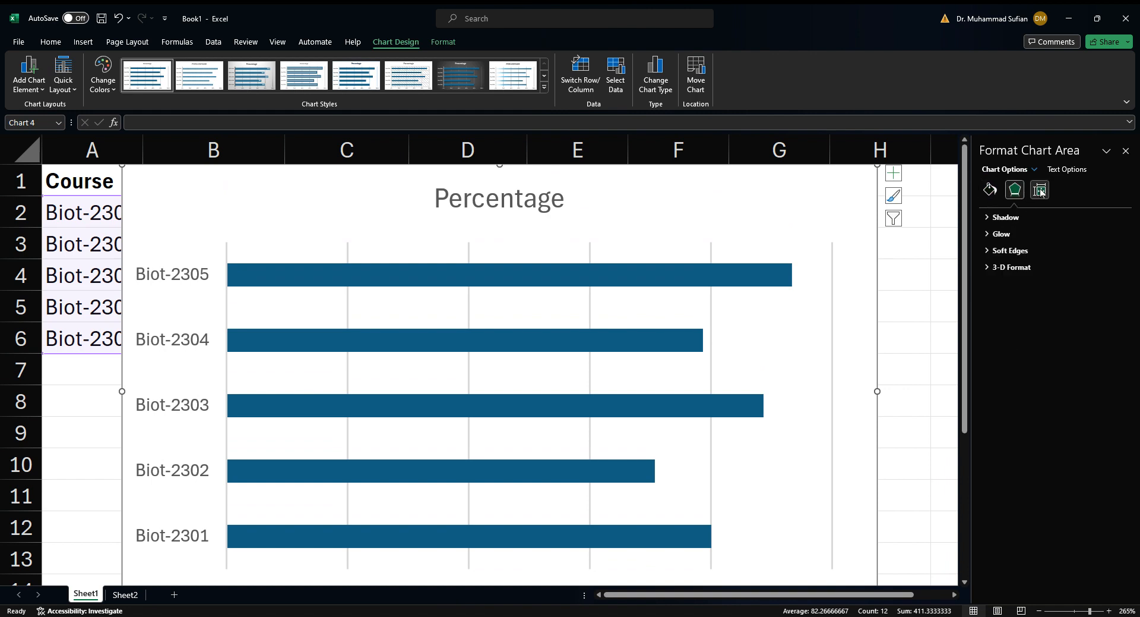
click(1041, 190)
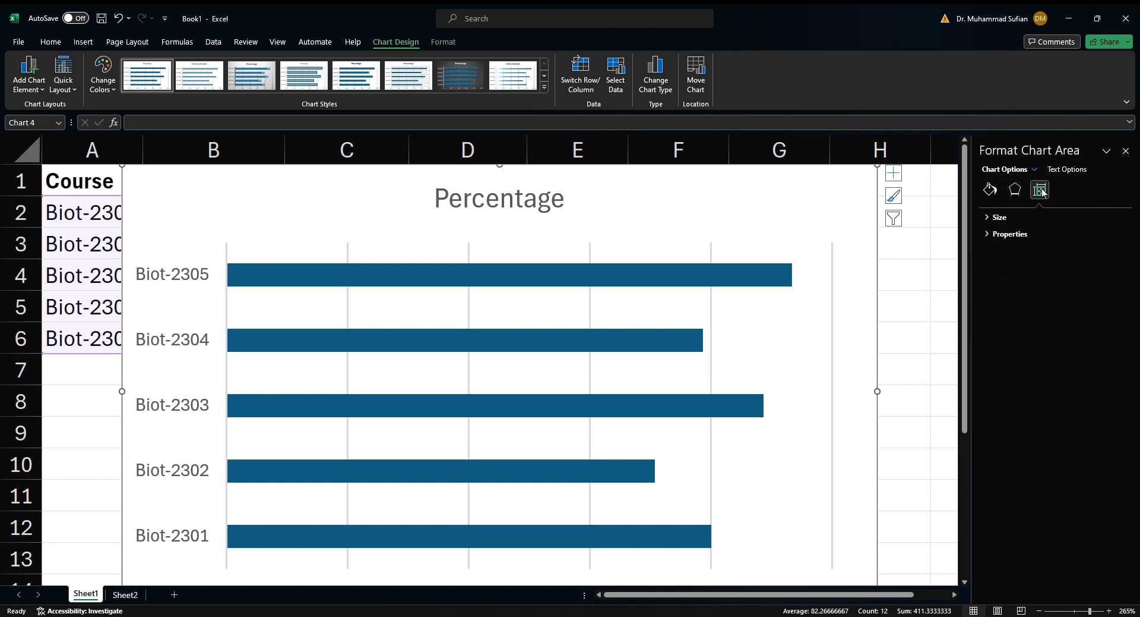
click(987, 234)
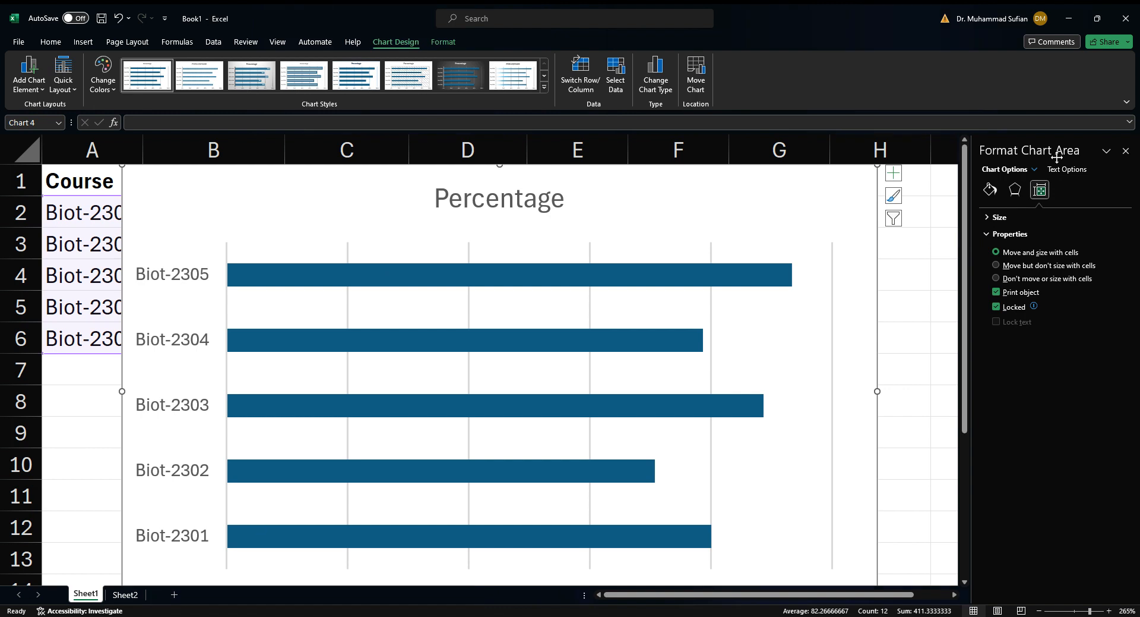
click(1126, 150)
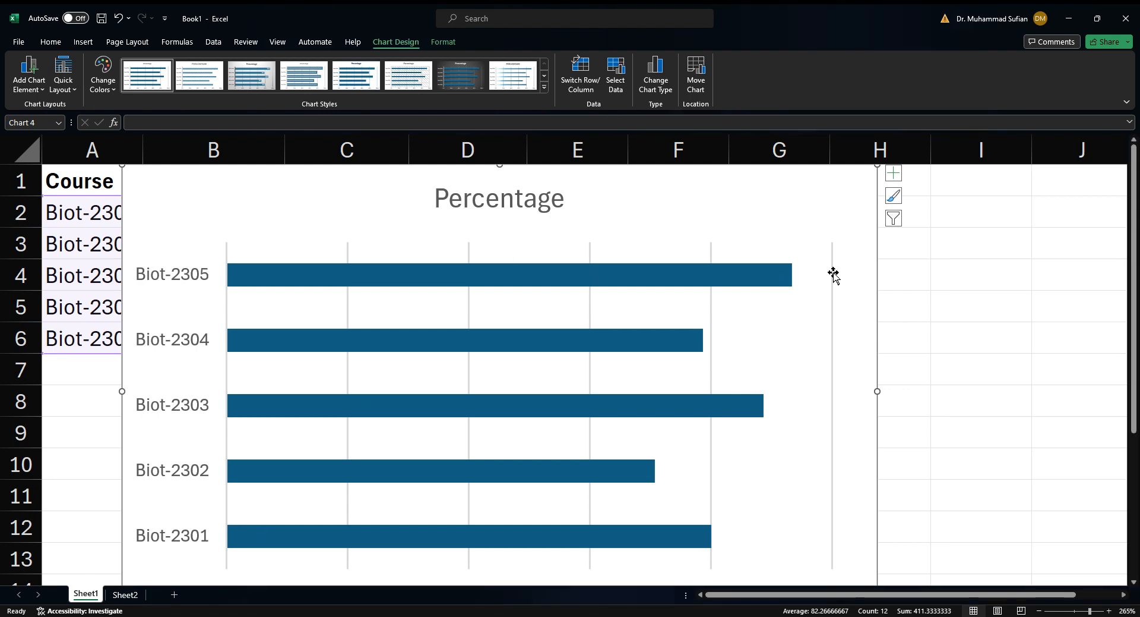
Step: Set the gap width of the Percentage bar series to 136%
click(701, 274)
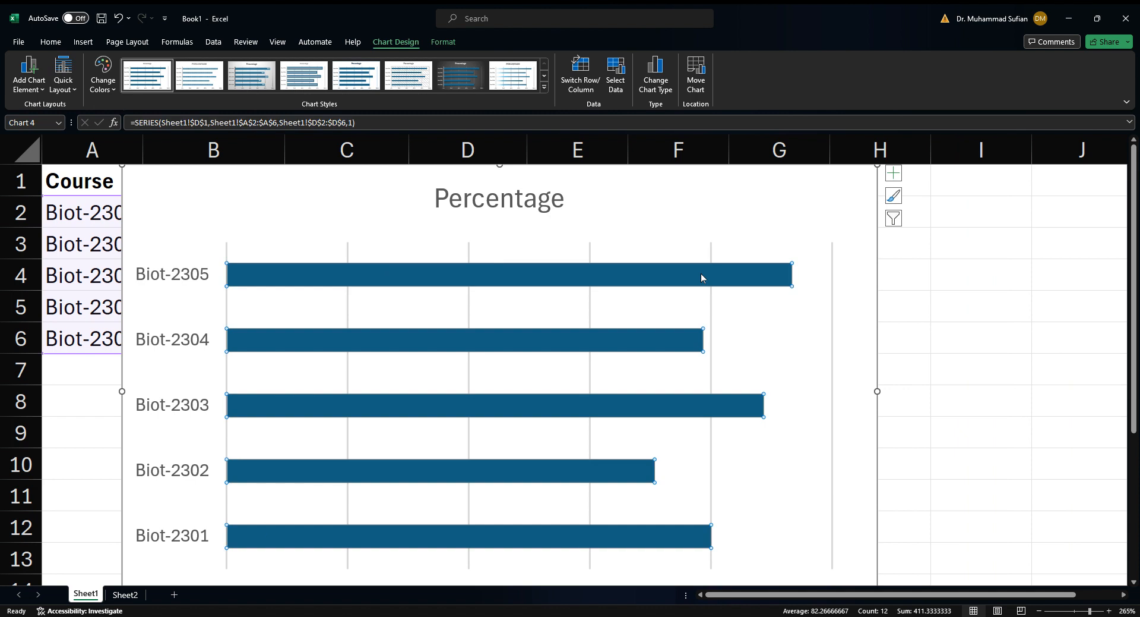
right_click(774, 289)
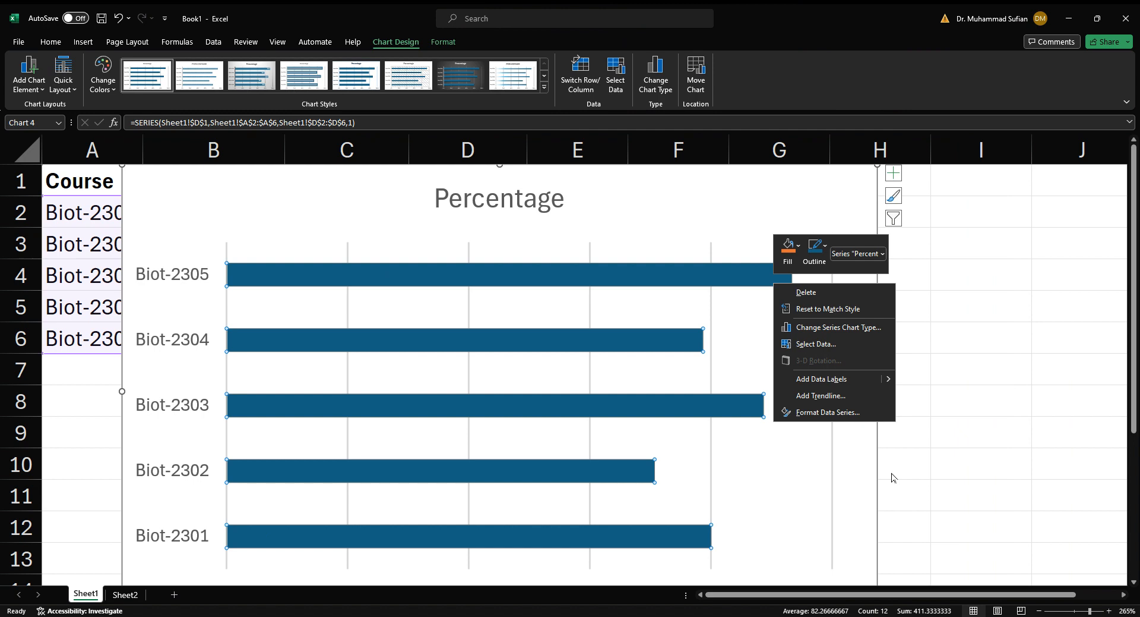
click(861, 411)
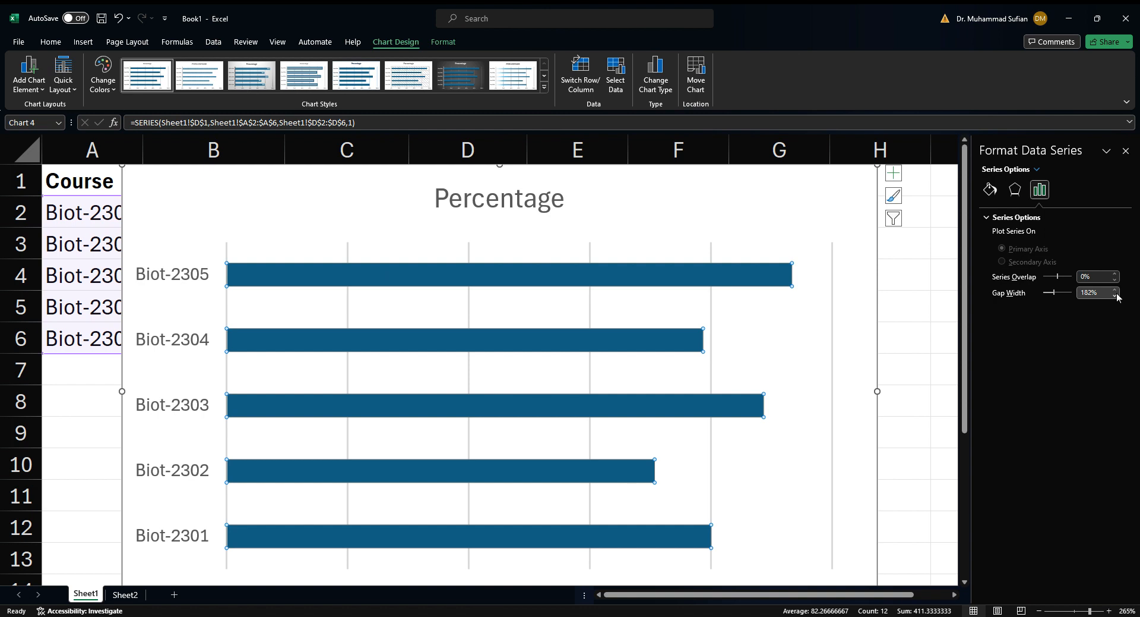
drag(1116, 295, 1116, 297)
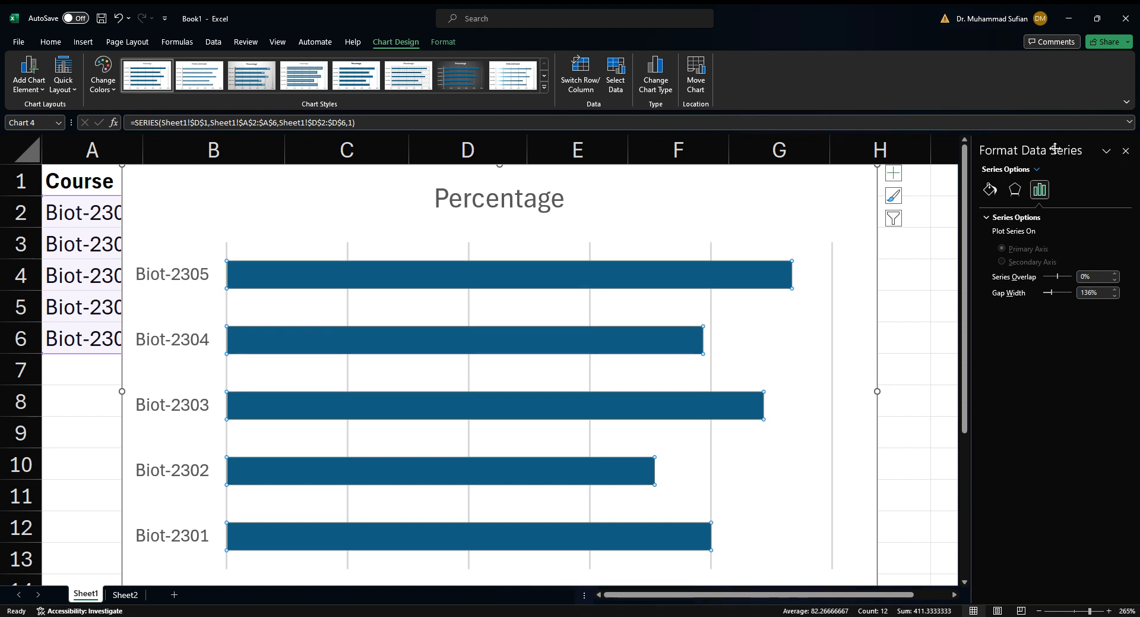
Step: Review the fill, effects and series options of the Percentage bars, and close the formatting pane
click(1015, 190)
click(997, 191)
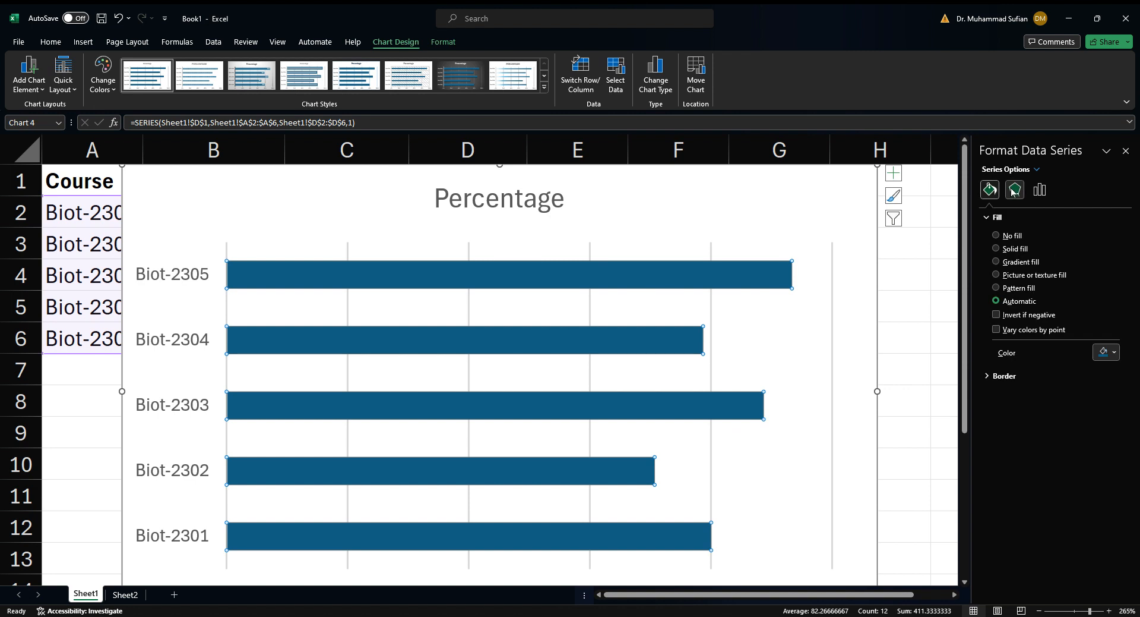
click(1017, 190)
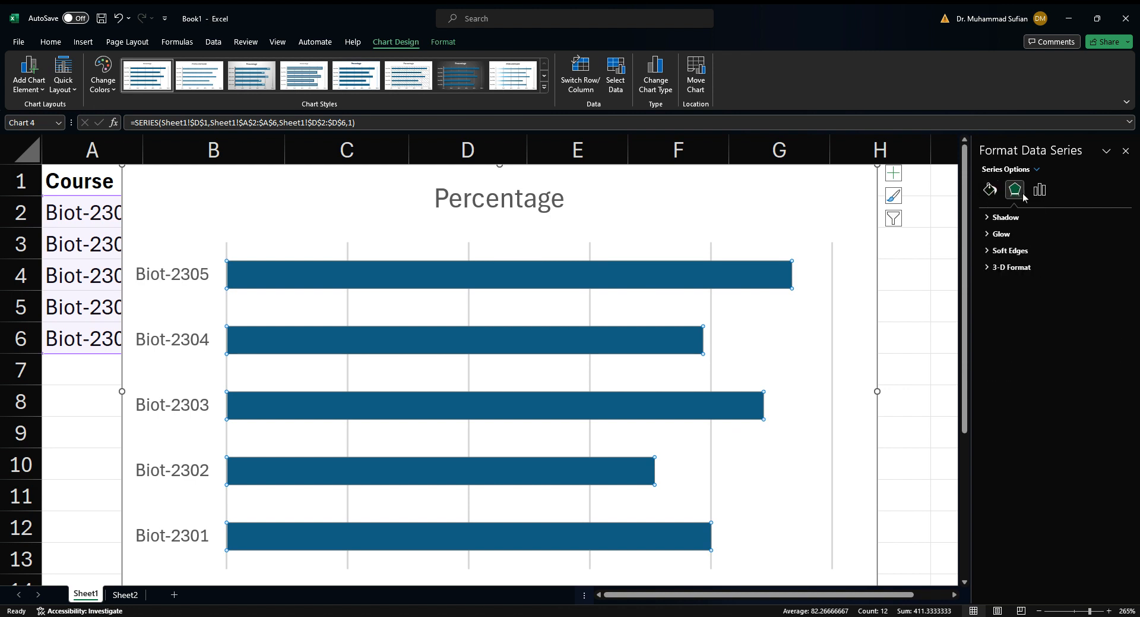
click(1040, 191)
click(991, 221)
click(992, 220)
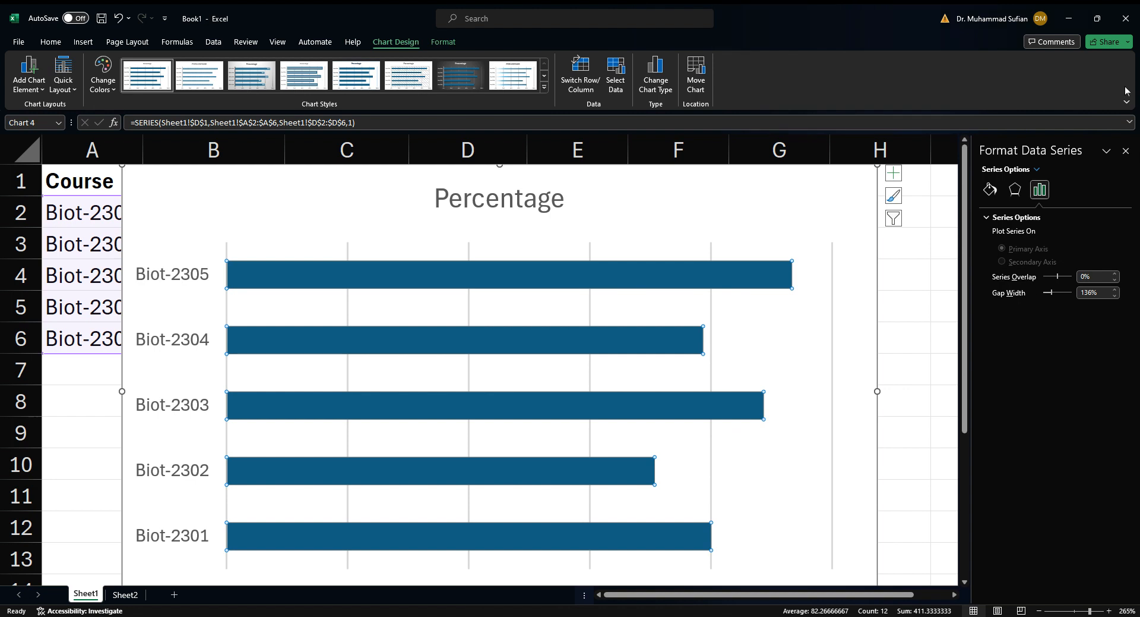
click(1110, 151)
click(1112, 217)
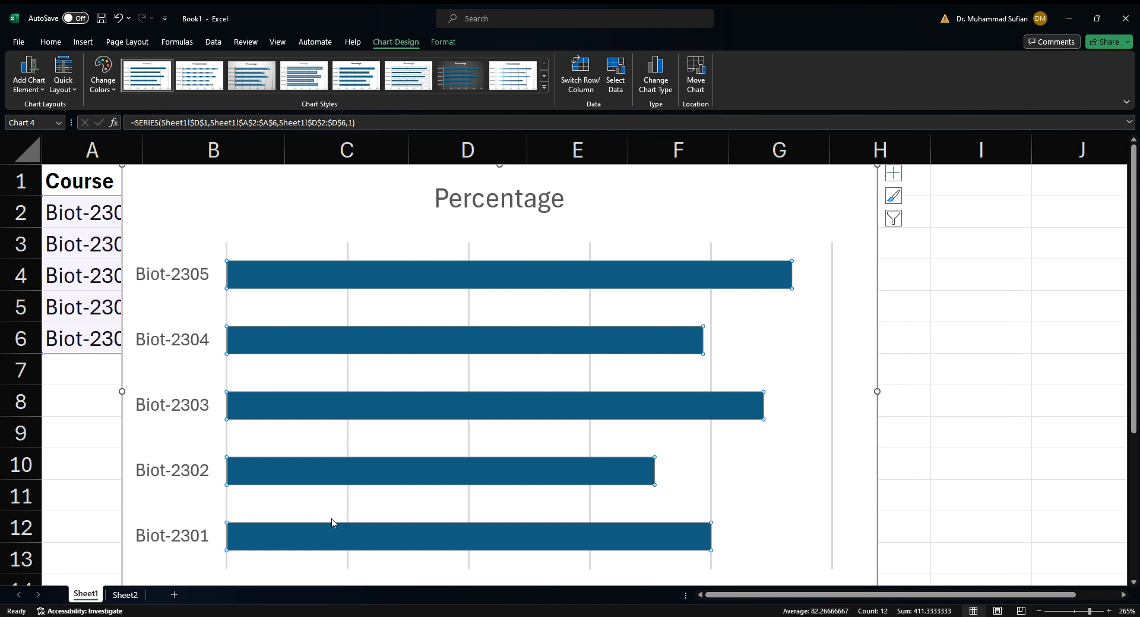
click(697, 472)
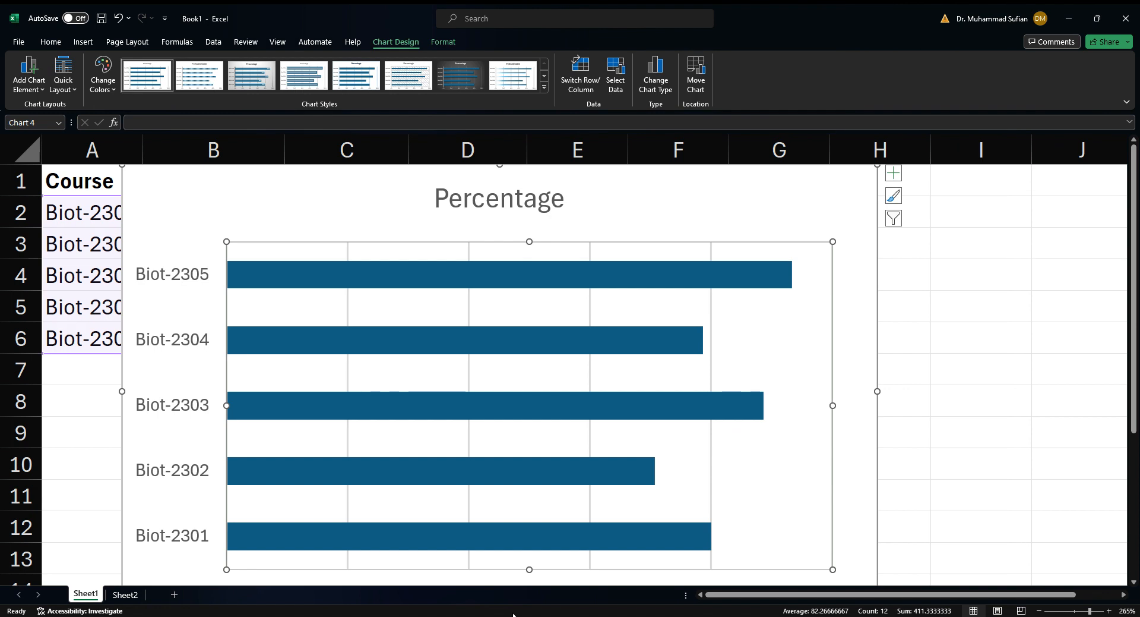
key(alt+Tab)
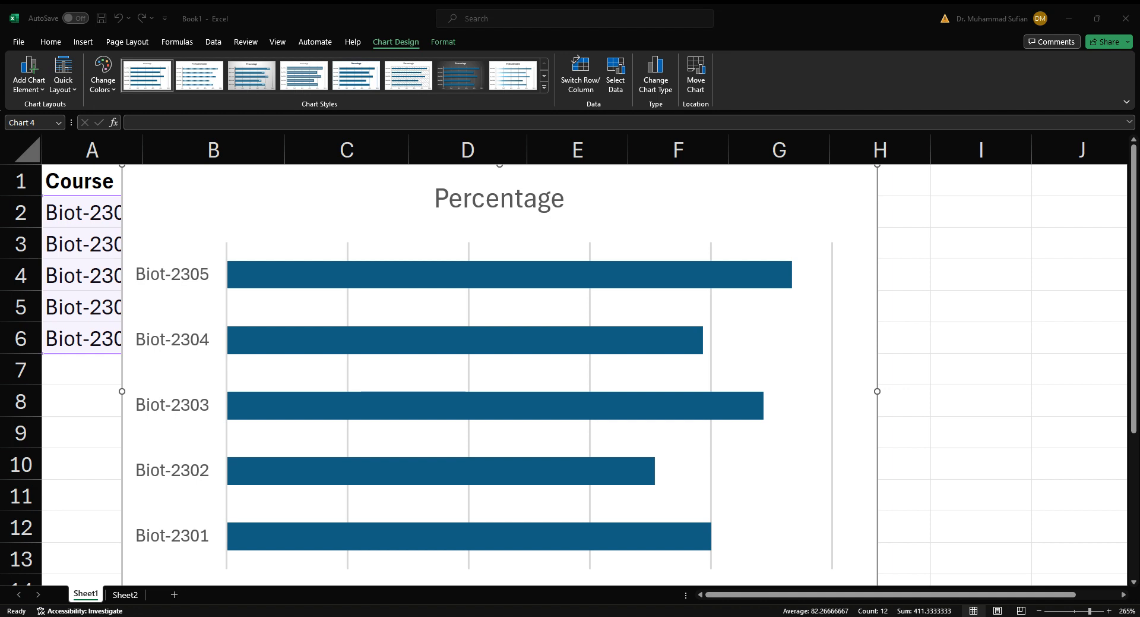
click(465, 610)
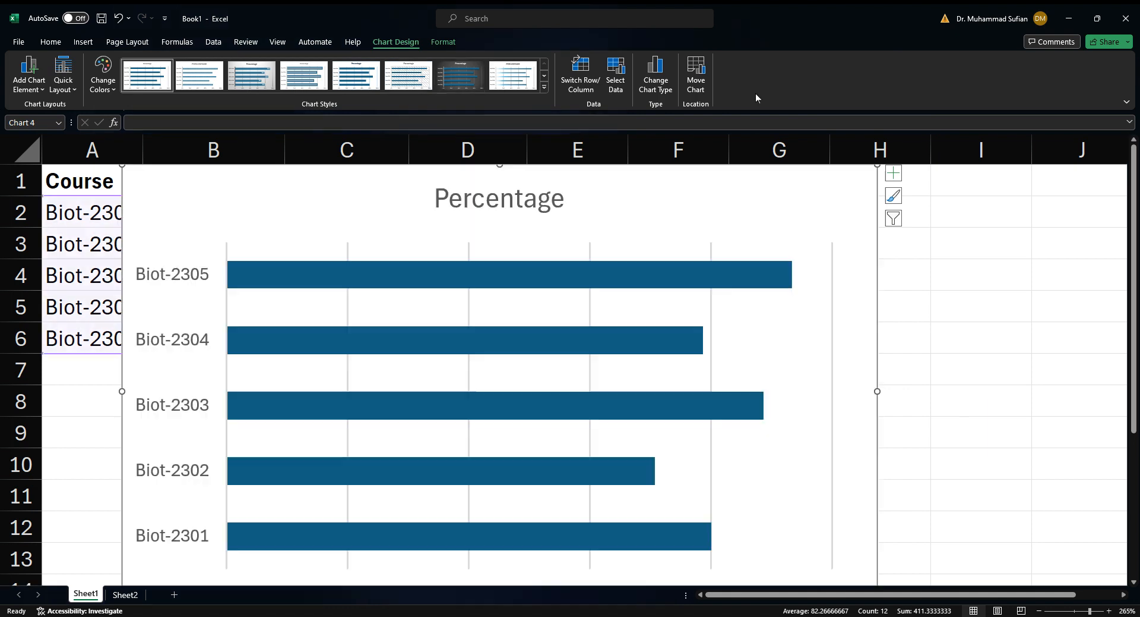
Step: Add a primary vertical axis title to the bar chart reading "Course Codes"
click(44, 91)
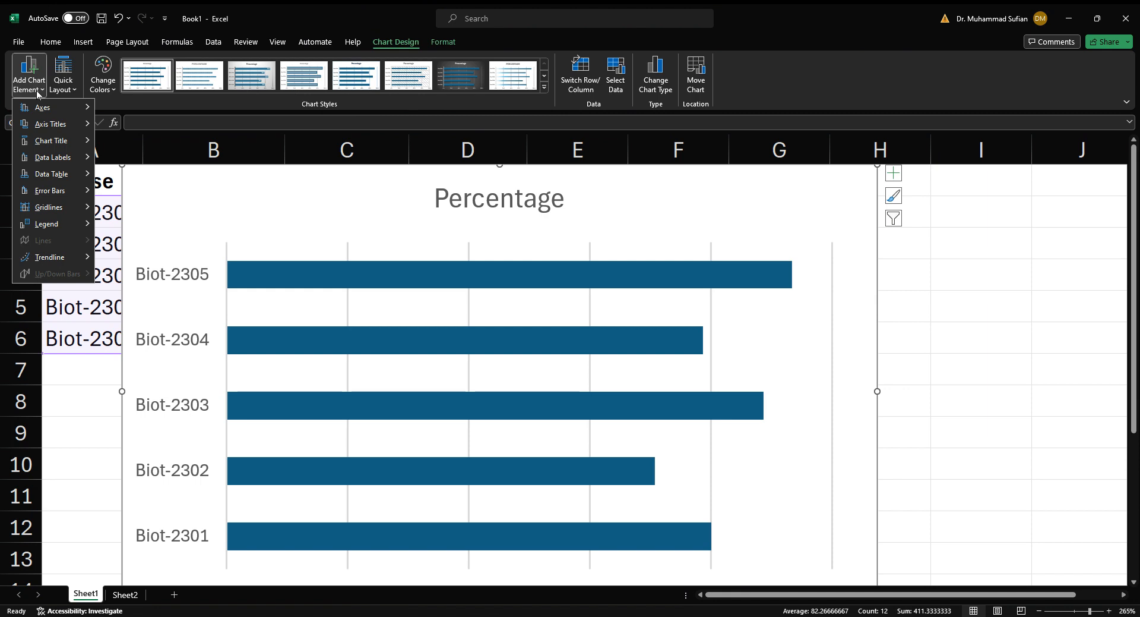
mouse_move(86, 108)
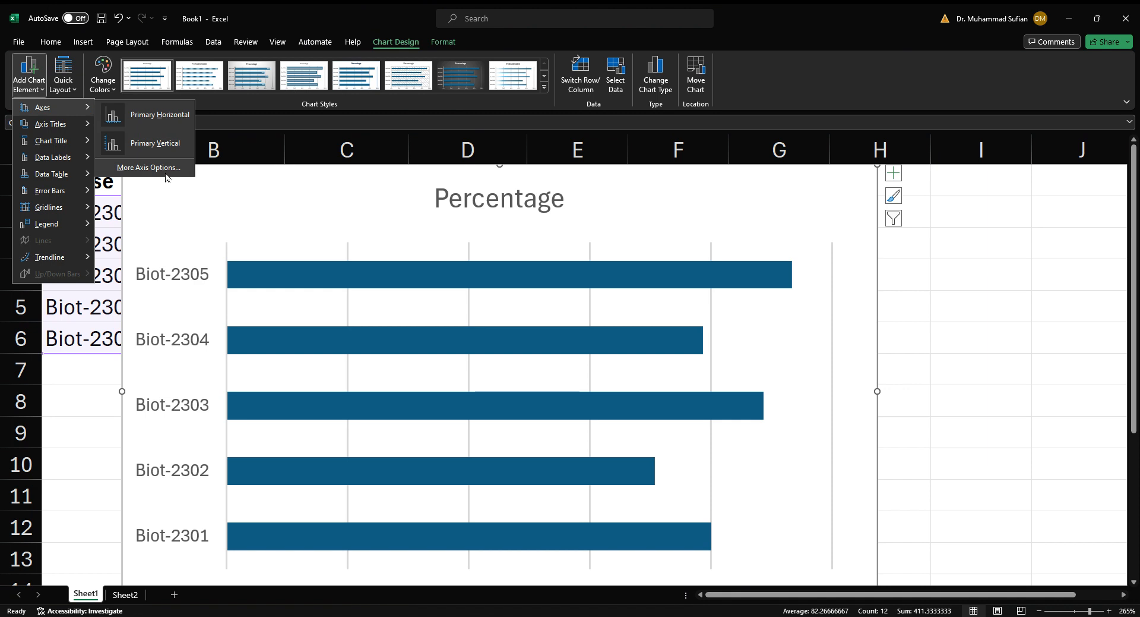
mouse_move(89, 127)
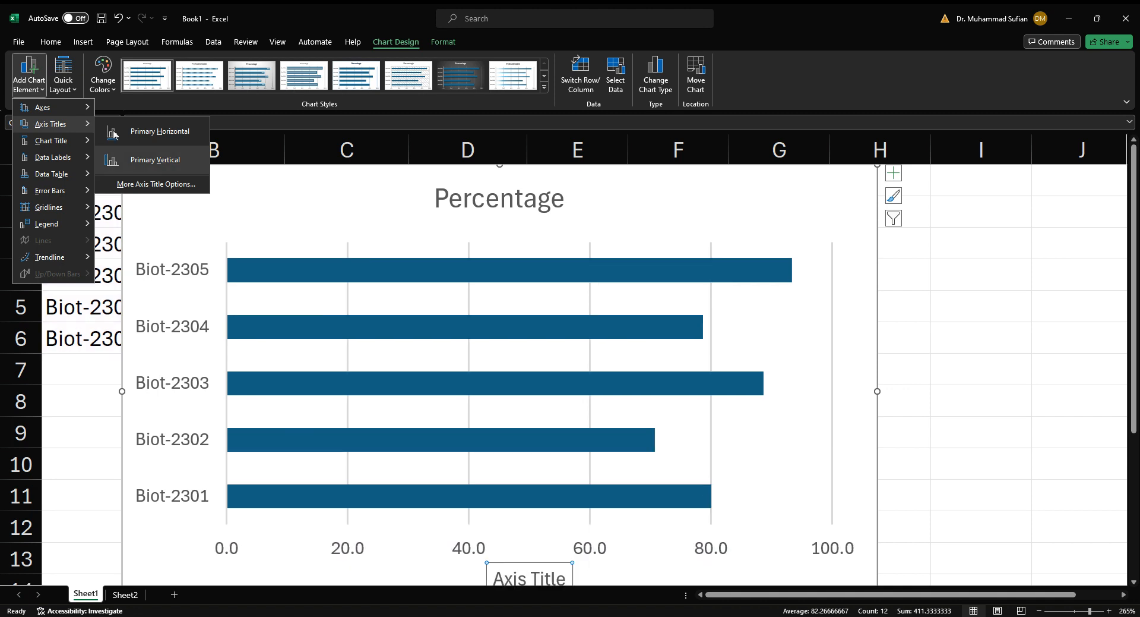
click(148, 159)
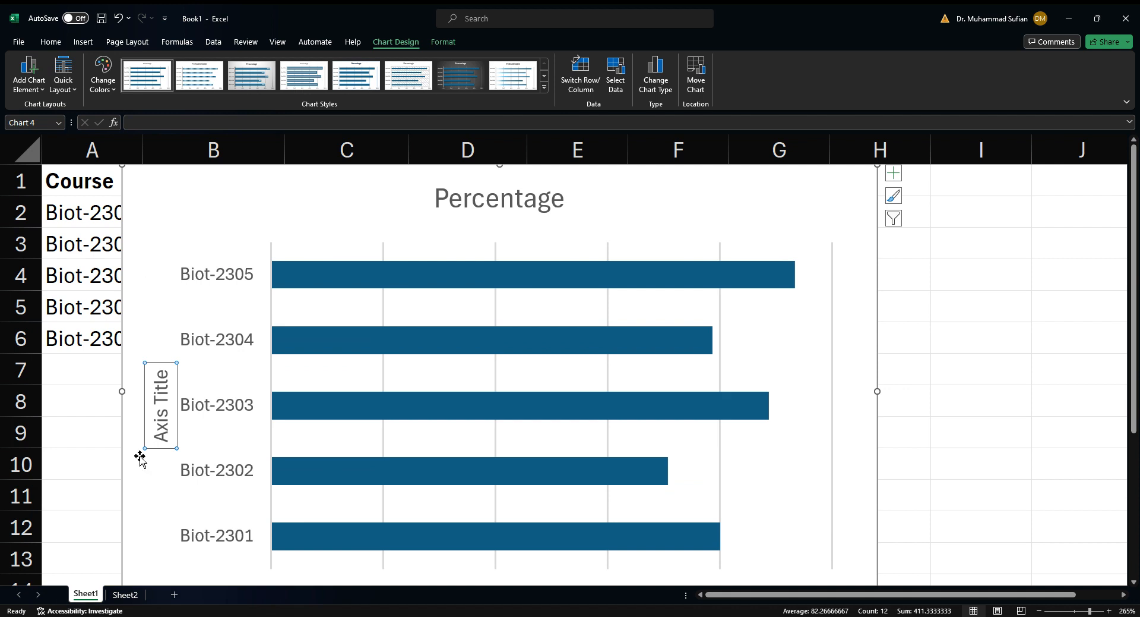
triple_click(159, 436)
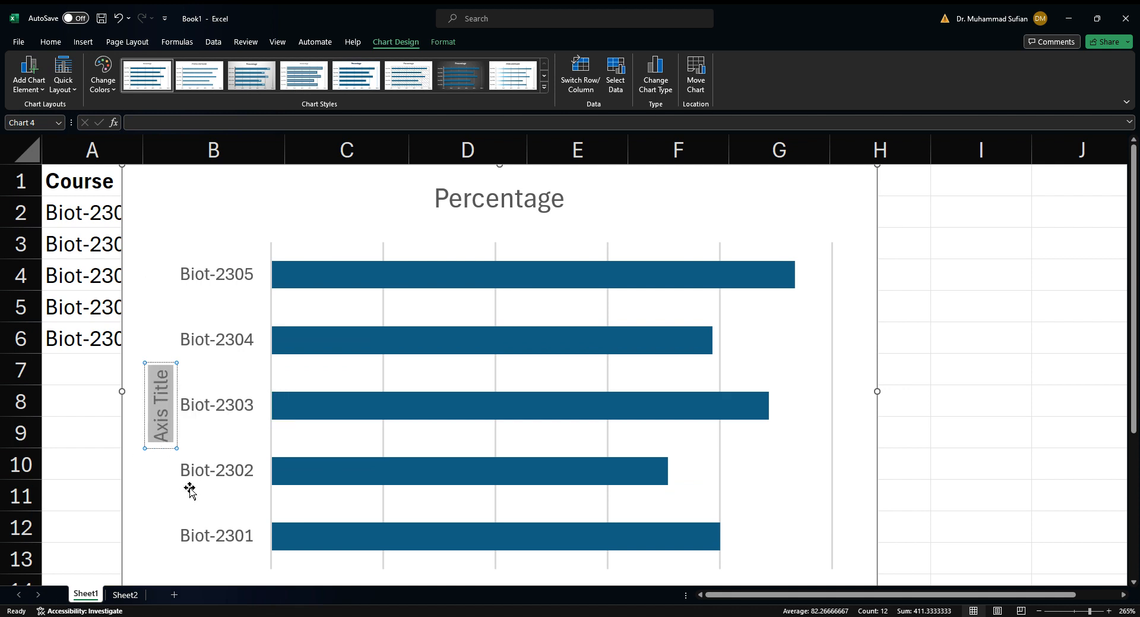
text(Cour)
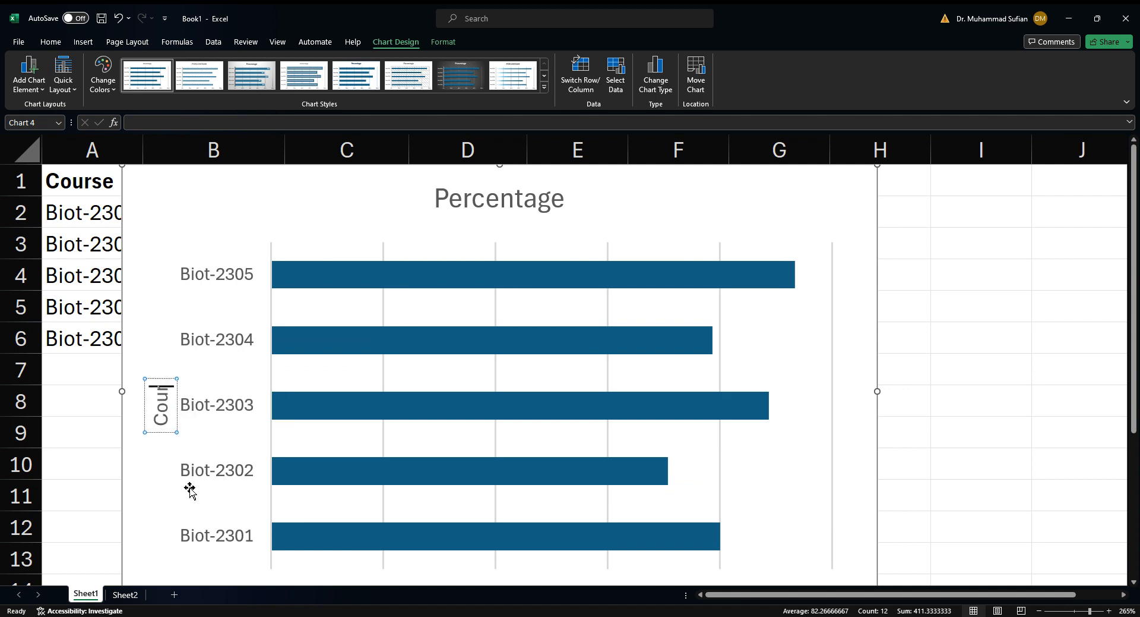
text(se Codes)
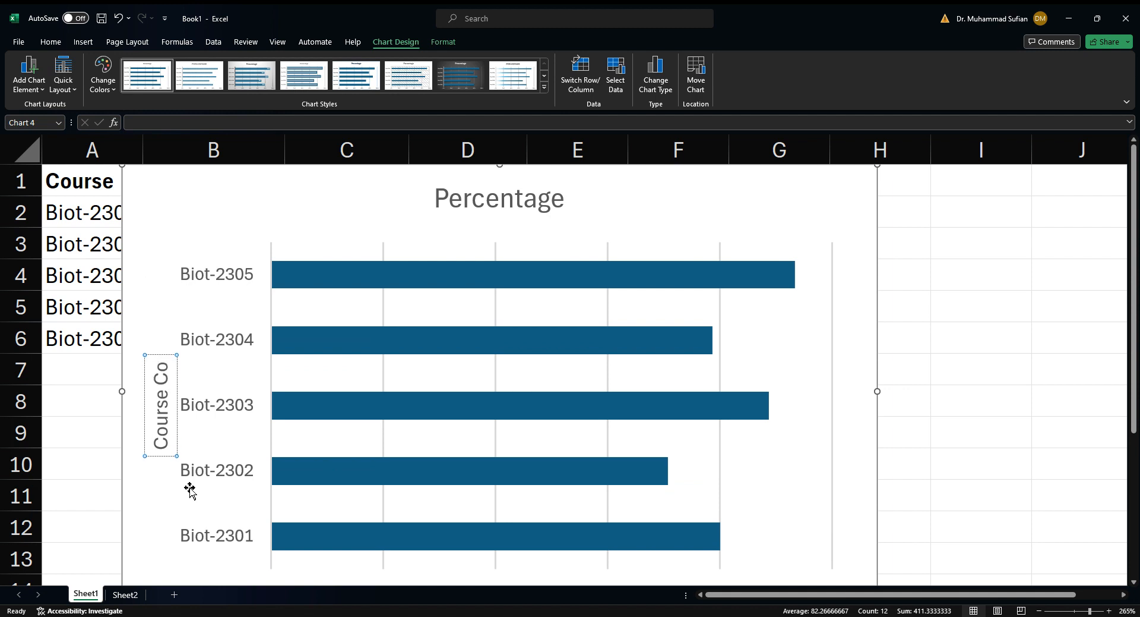
click(278, 437)
click(322, 198)
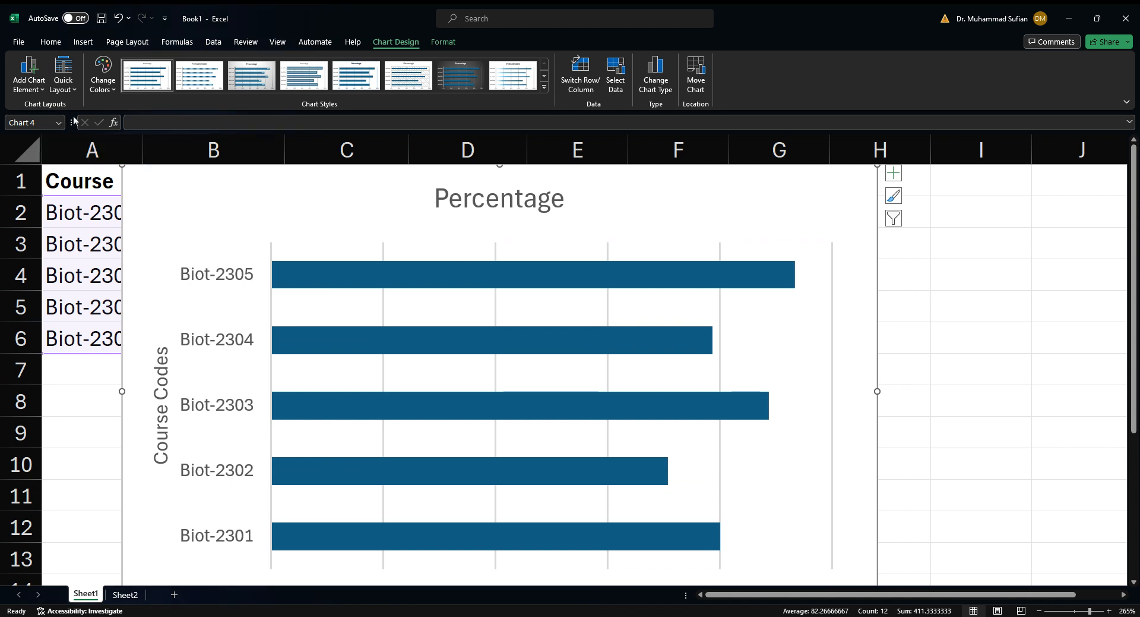
Step: Add data labels to the chart's bars in the Outside End position
click(28, 72)
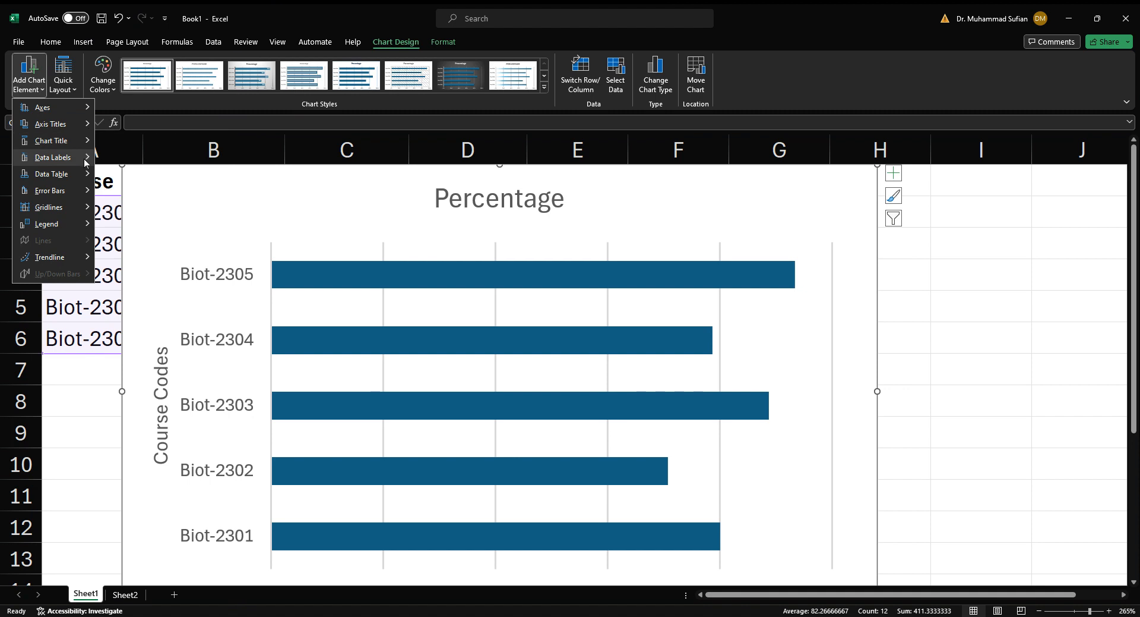
mouse_move(85, 161)
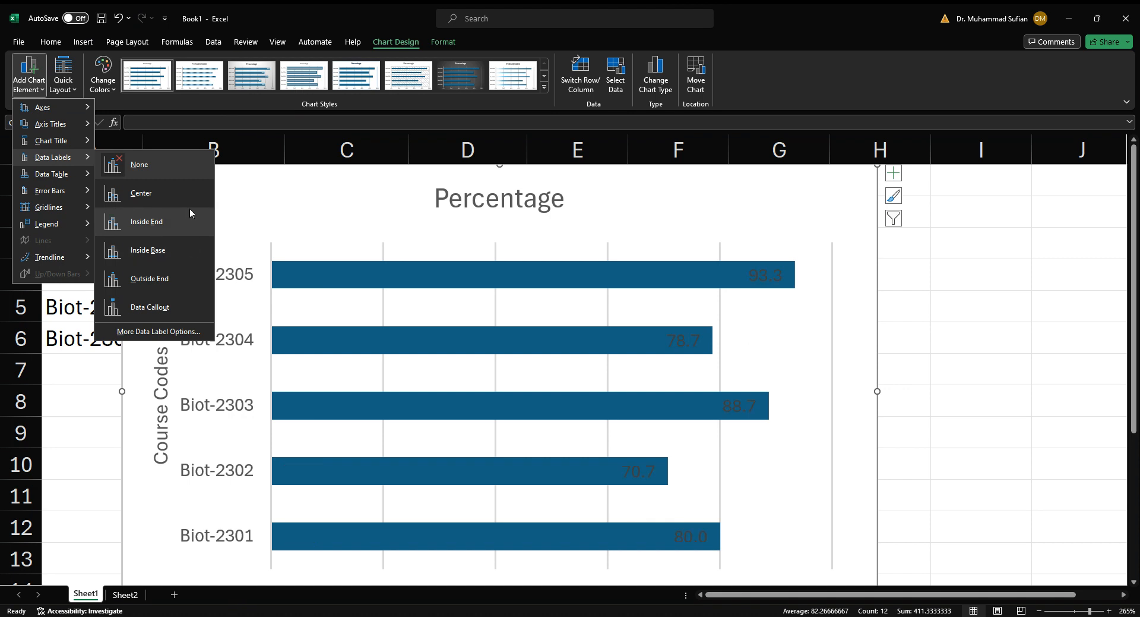
click(181, 278)
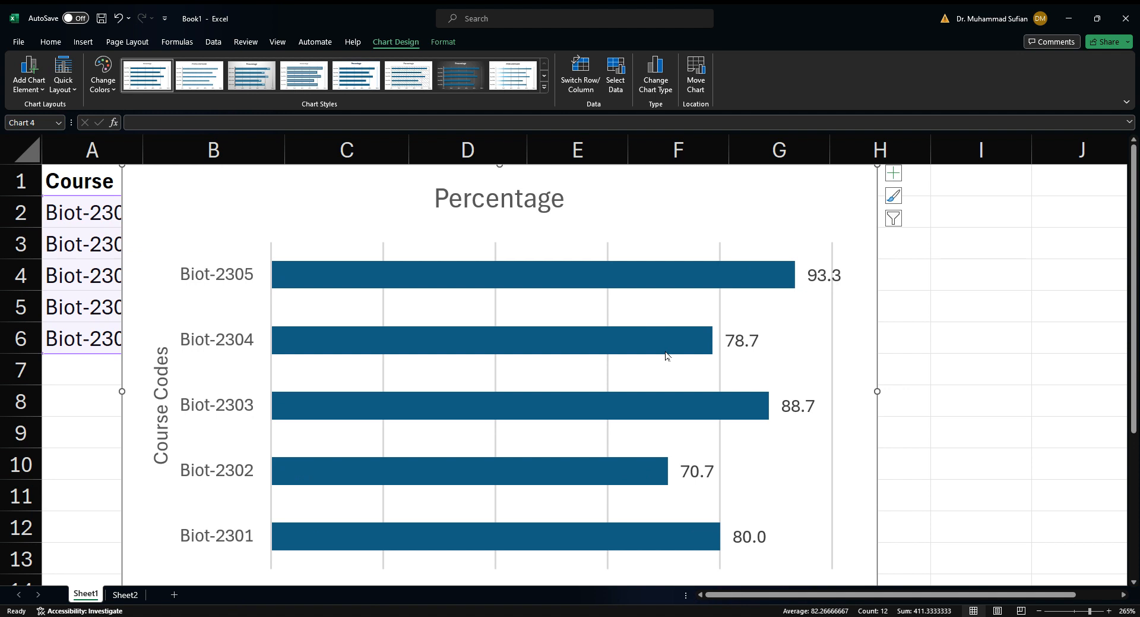
scroll(368, 541, down, 1)
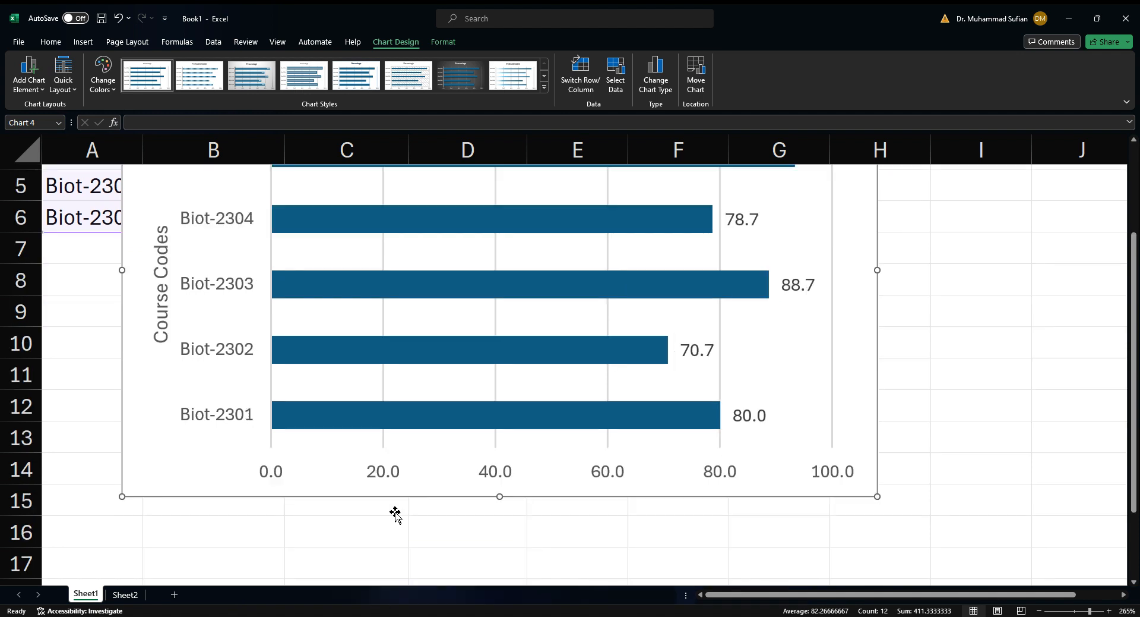
scroll(378, 498, up, 1)
scroll(377, 498, down, 1)
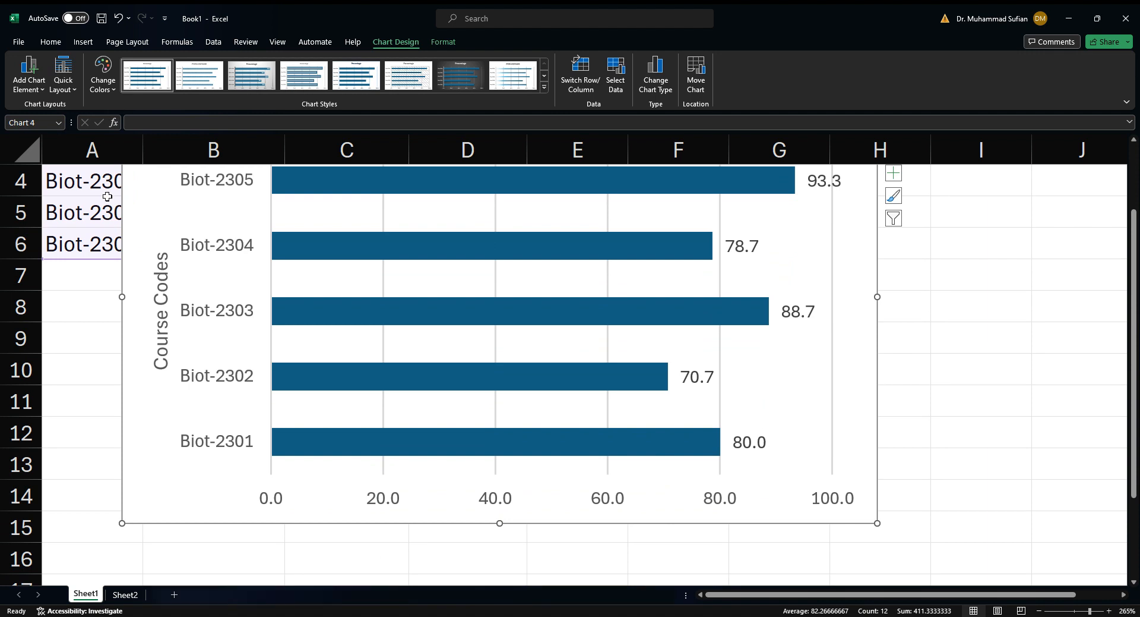
scroll(196, 223, up, 1)
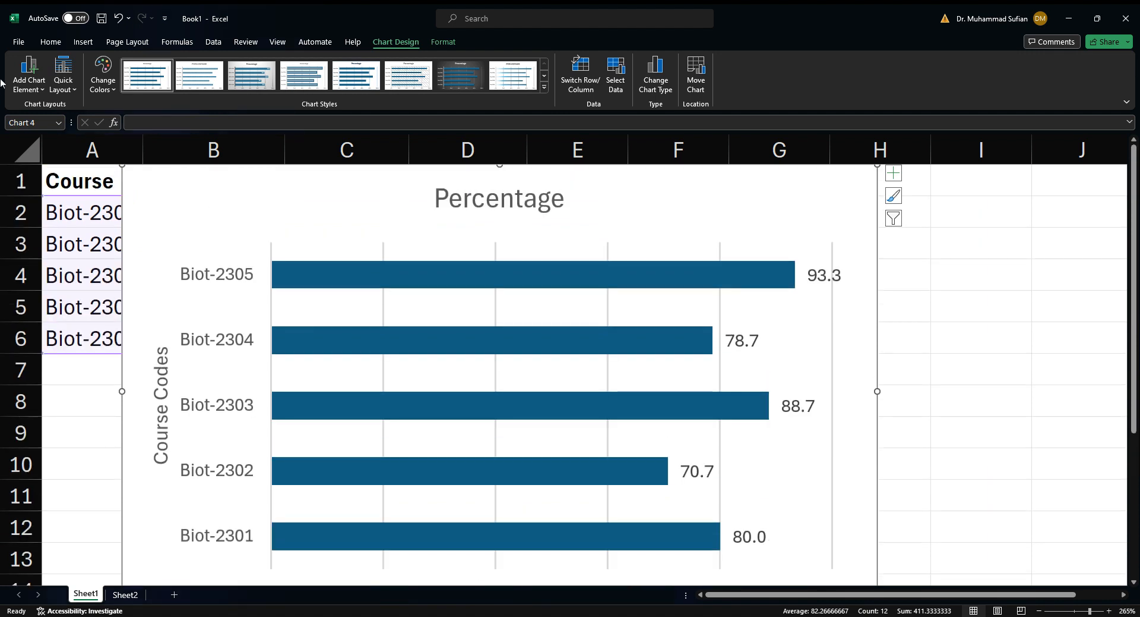
Step: Add a data table without legend keys to the bar chart
click(35, 89)
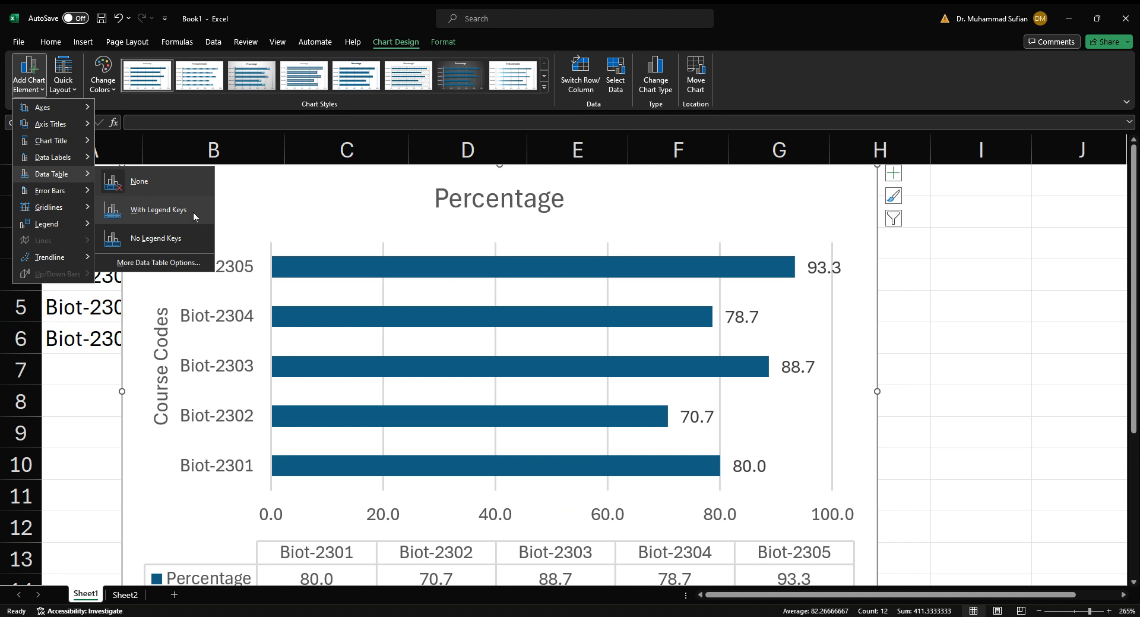
click(178, 238)
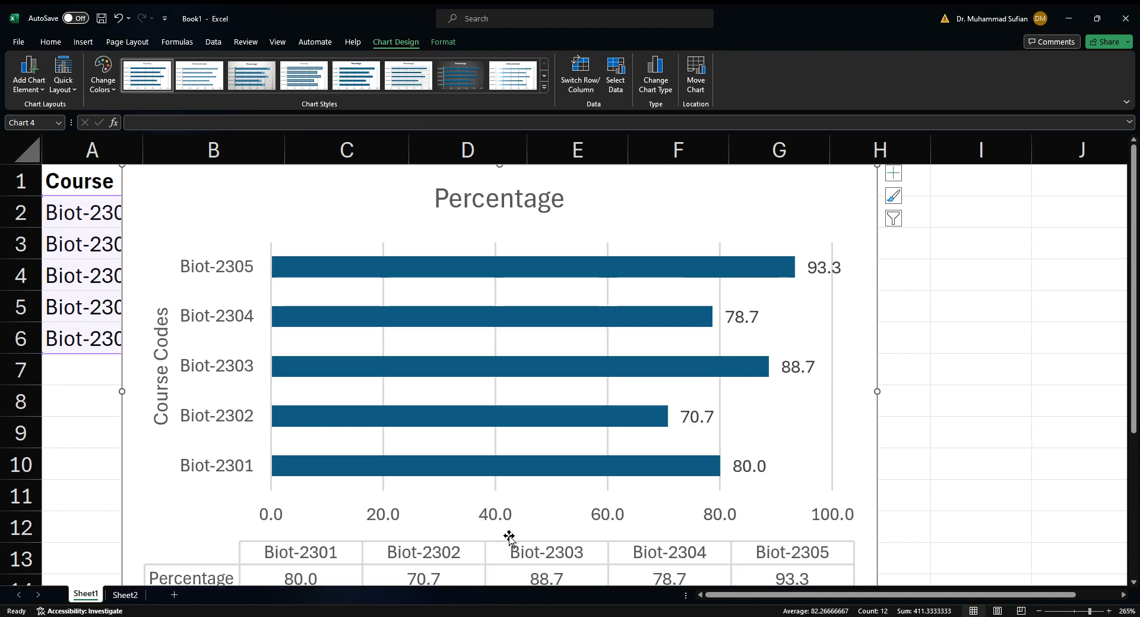
scroll(502, 475, down, 1)
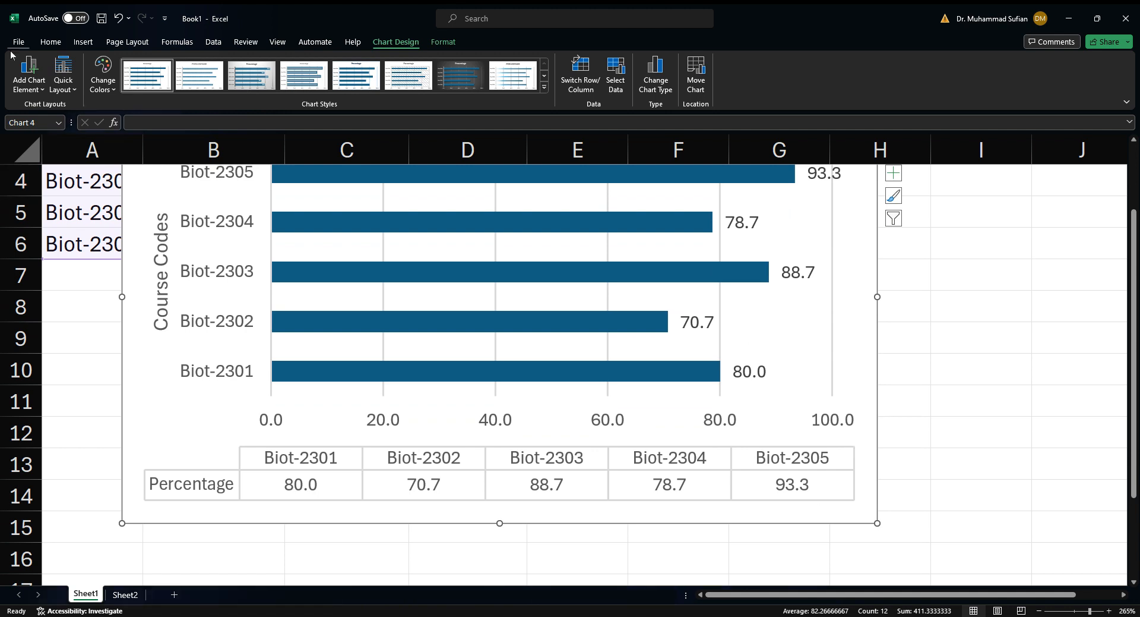
Step: Add primary minor vertical gridlines to the Percentage bar chart
click(28, 78)
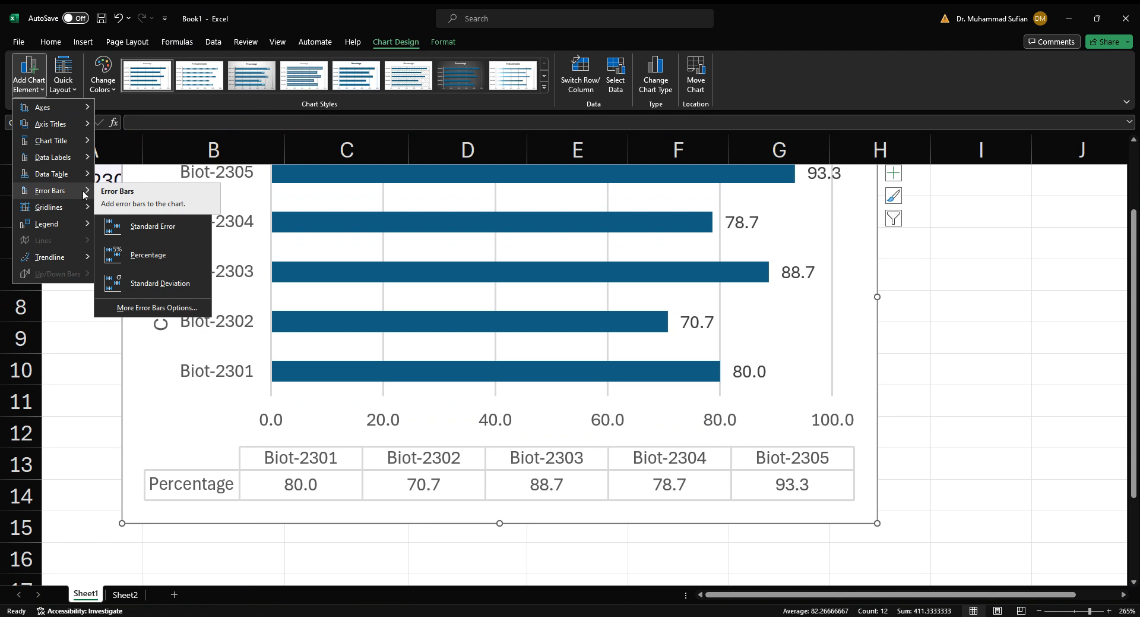
mouse_move(75, 212)
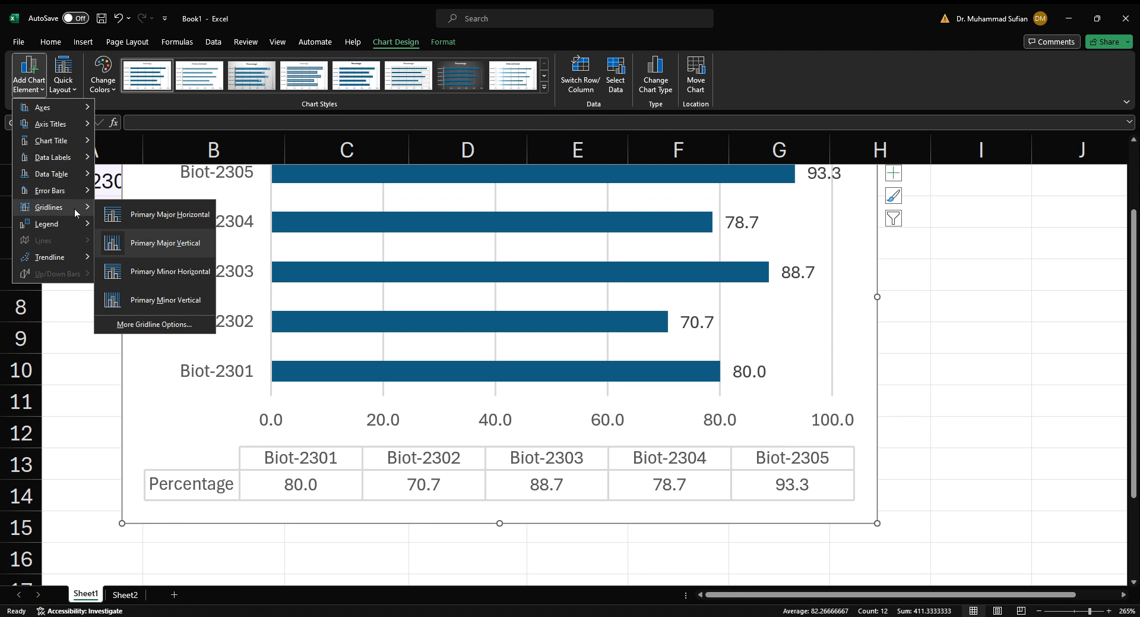
click(178, 308)
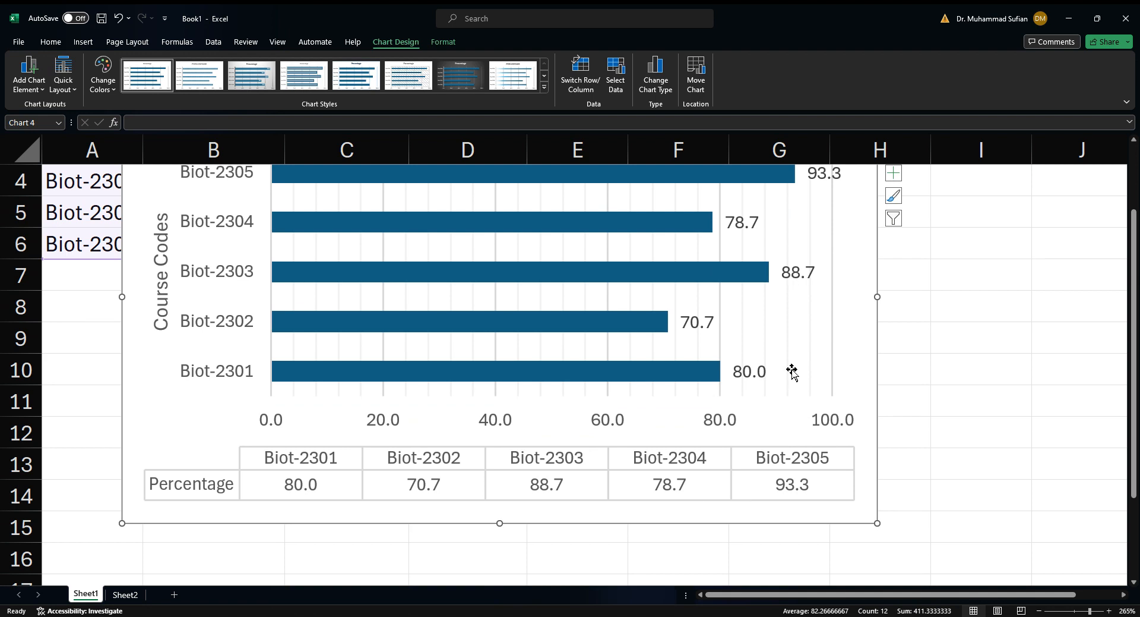
scroll(799, 350, up, 1)
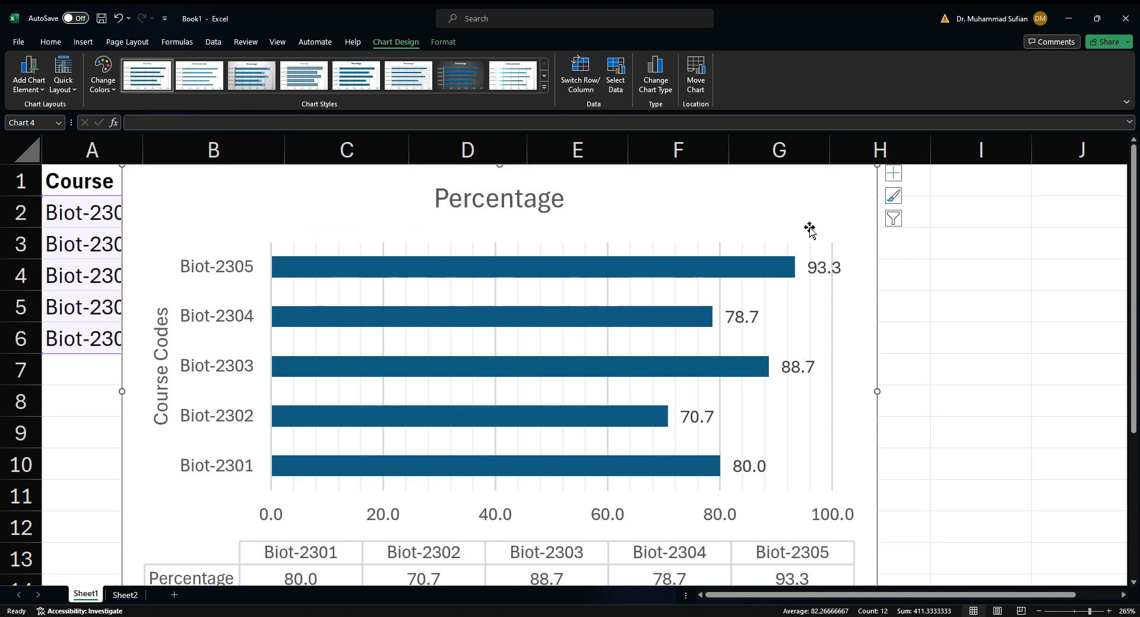
scroll(797, 314, down, 1)
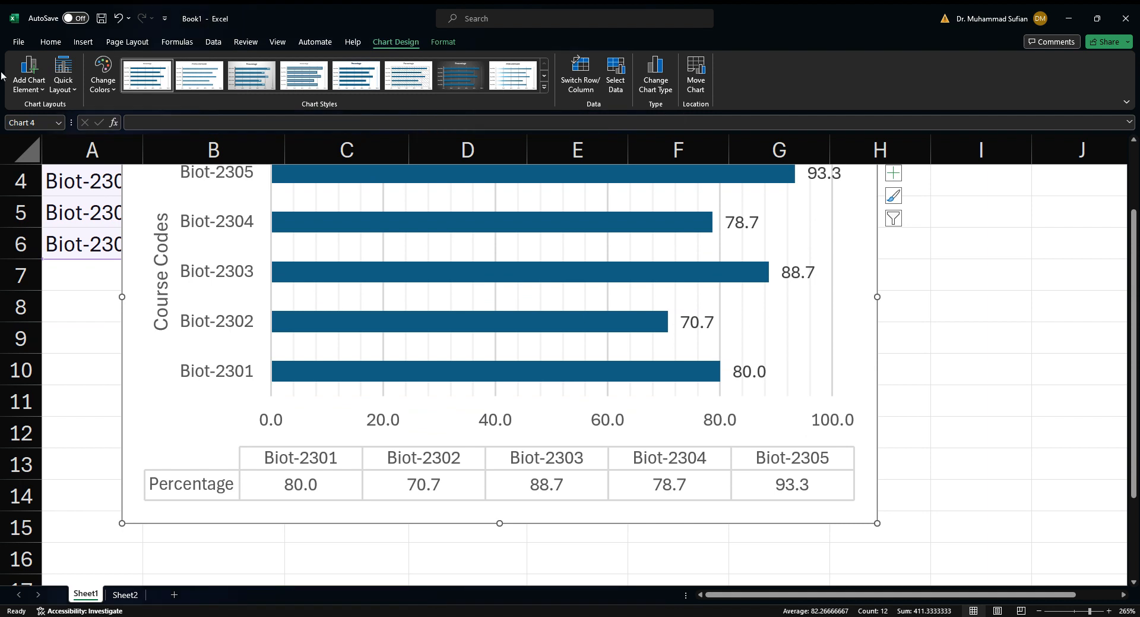
click(68, 88)
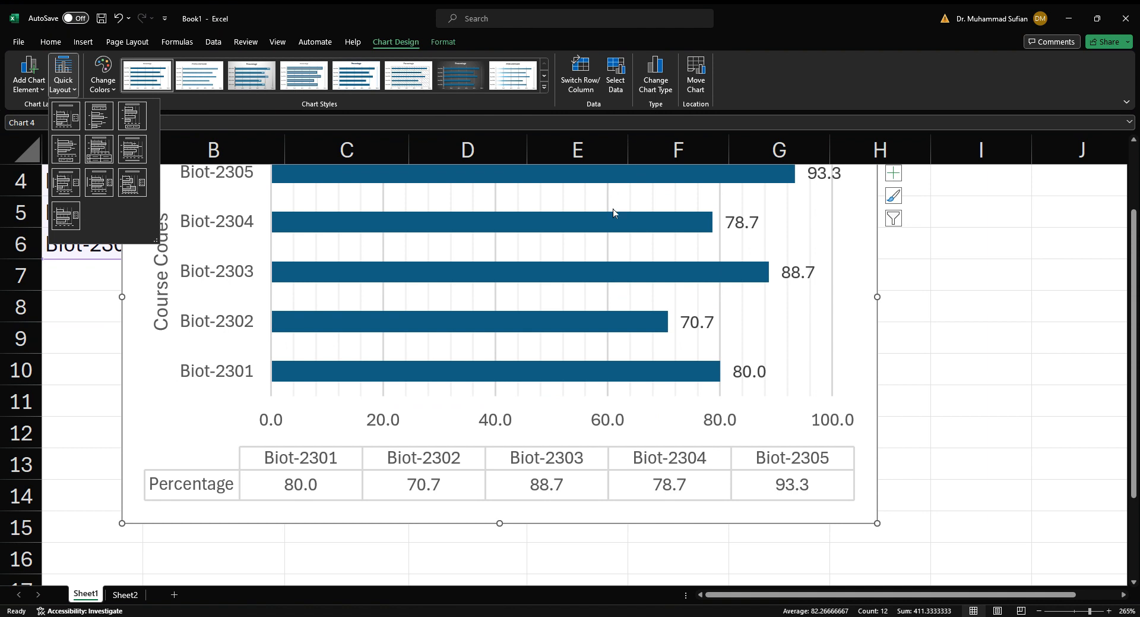
click(839, 208)
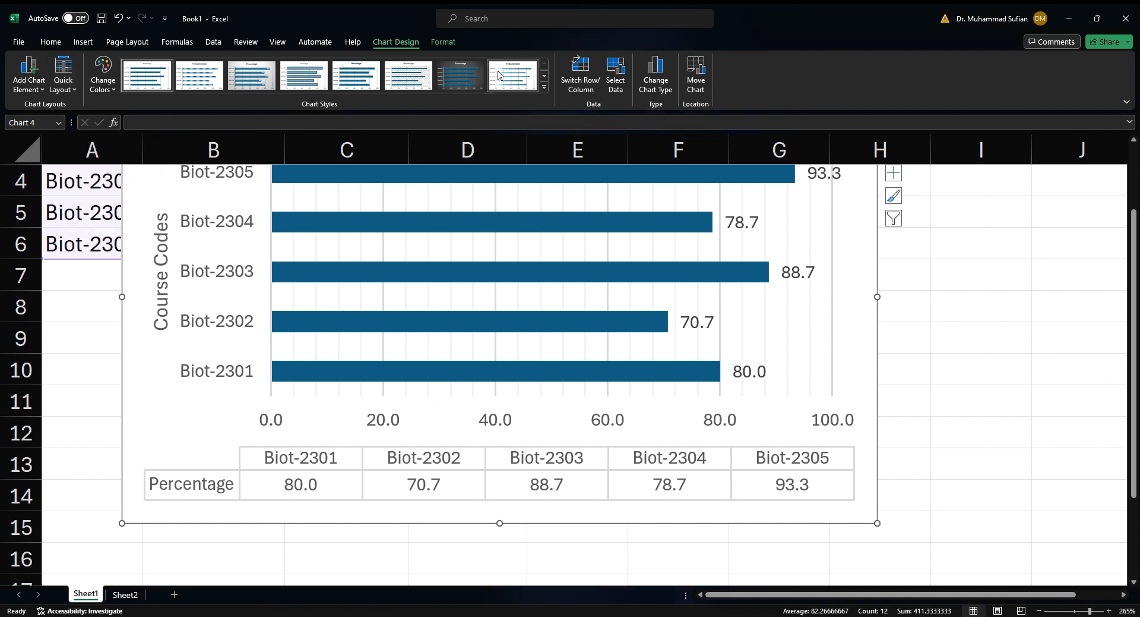
Step: Open the chart type options and preview the Column and Pie types, including Pie of Pie, 3-D Pie and Doughnut
click(662, 95)
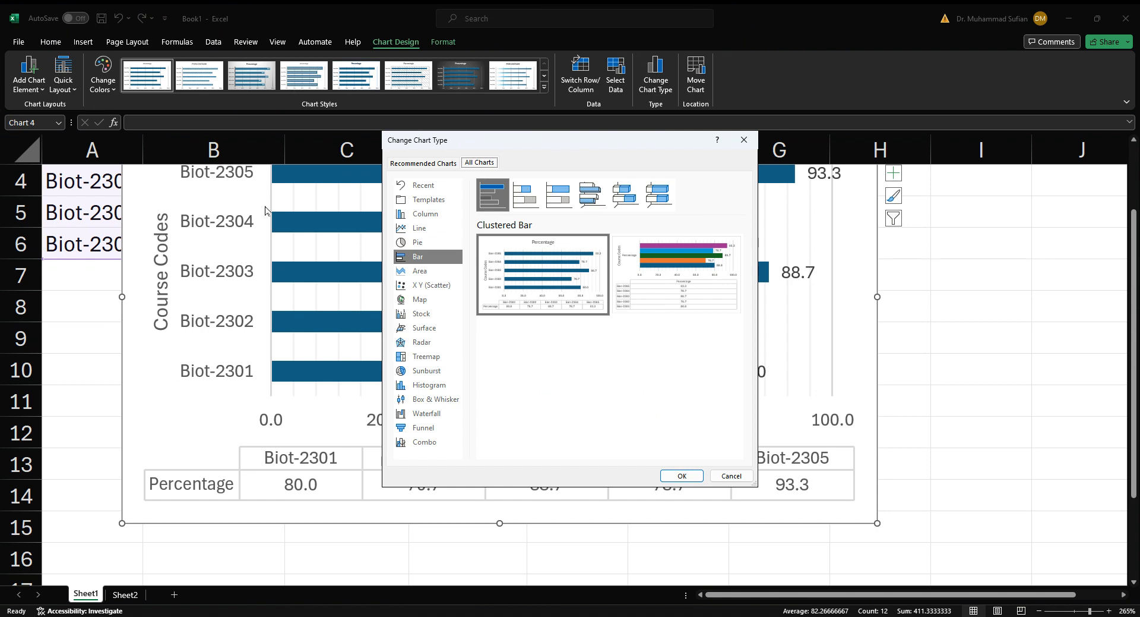
click(427, 214)
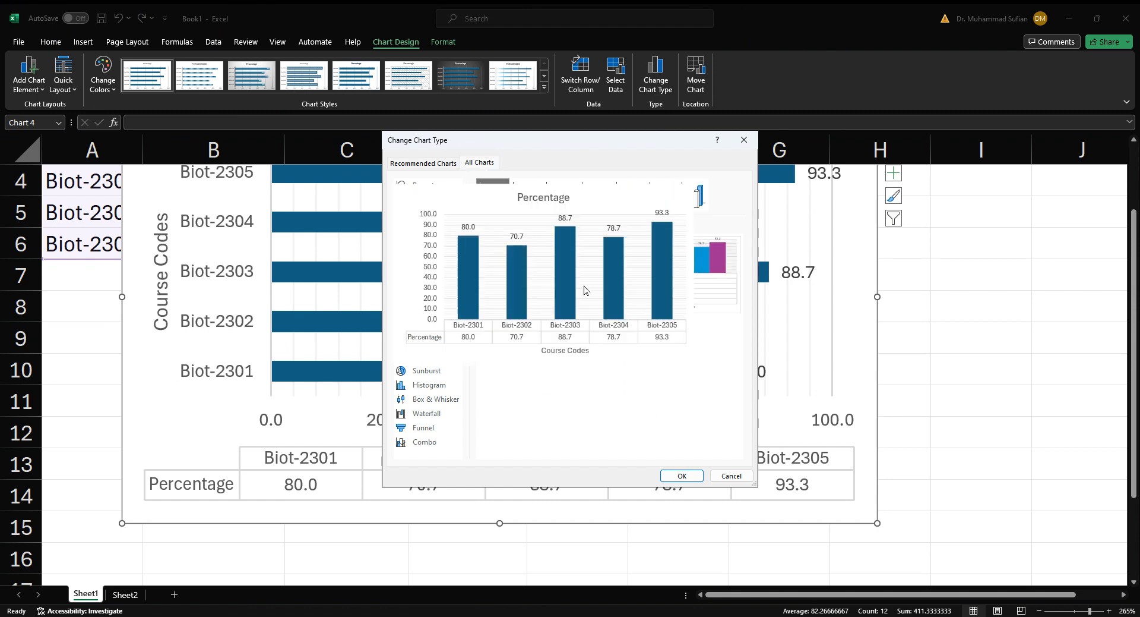
click(440, 243)
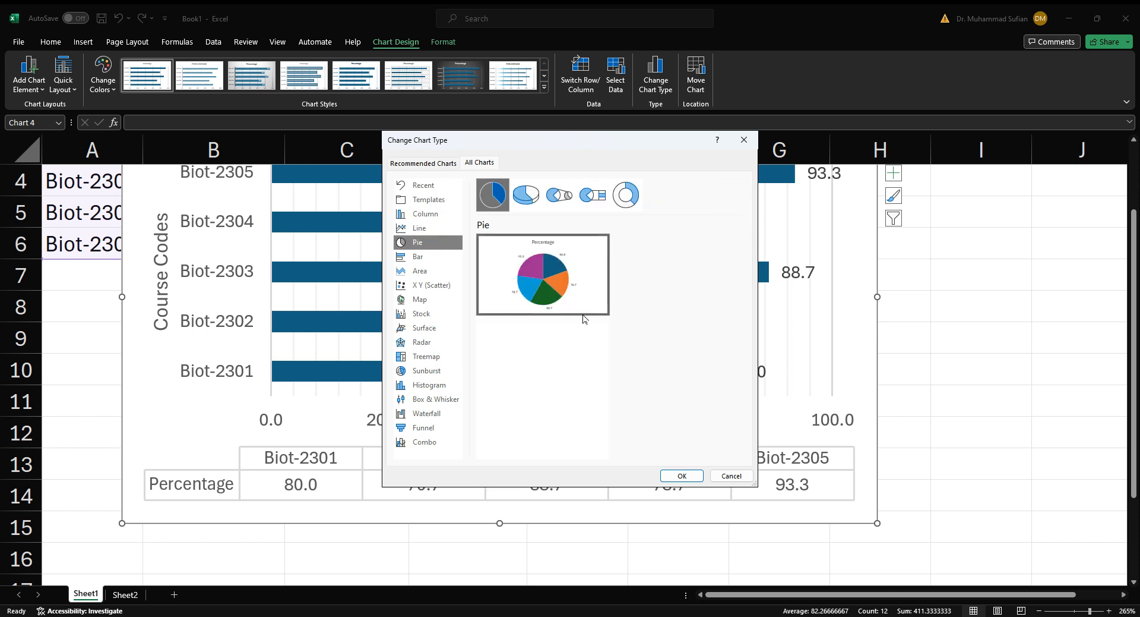
mouse_move(598, 316)
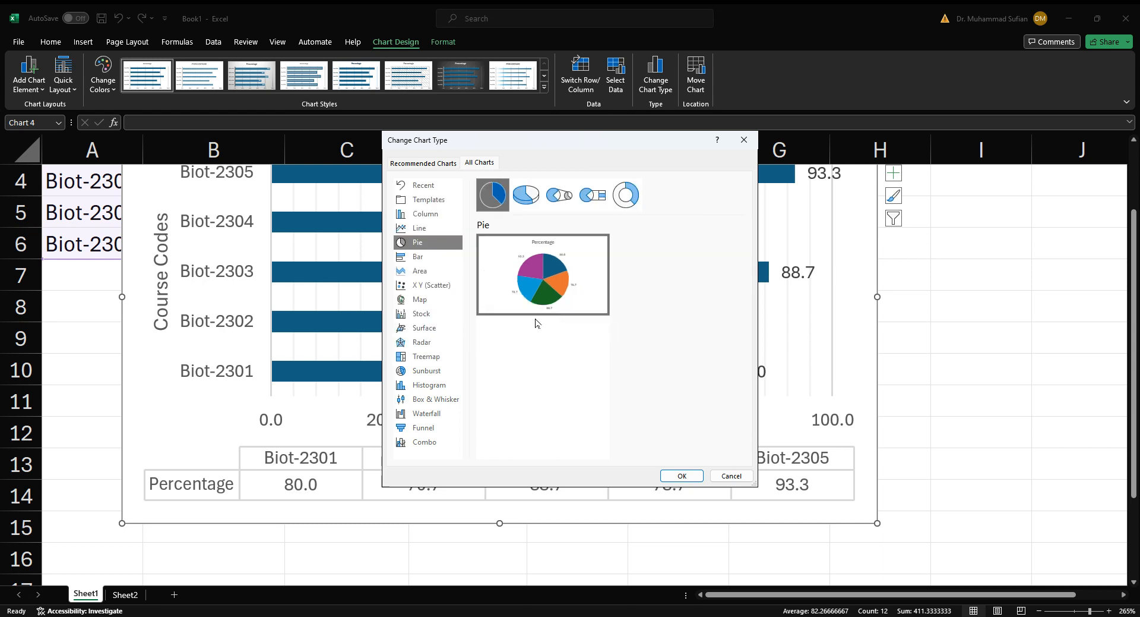
click(559, 196)
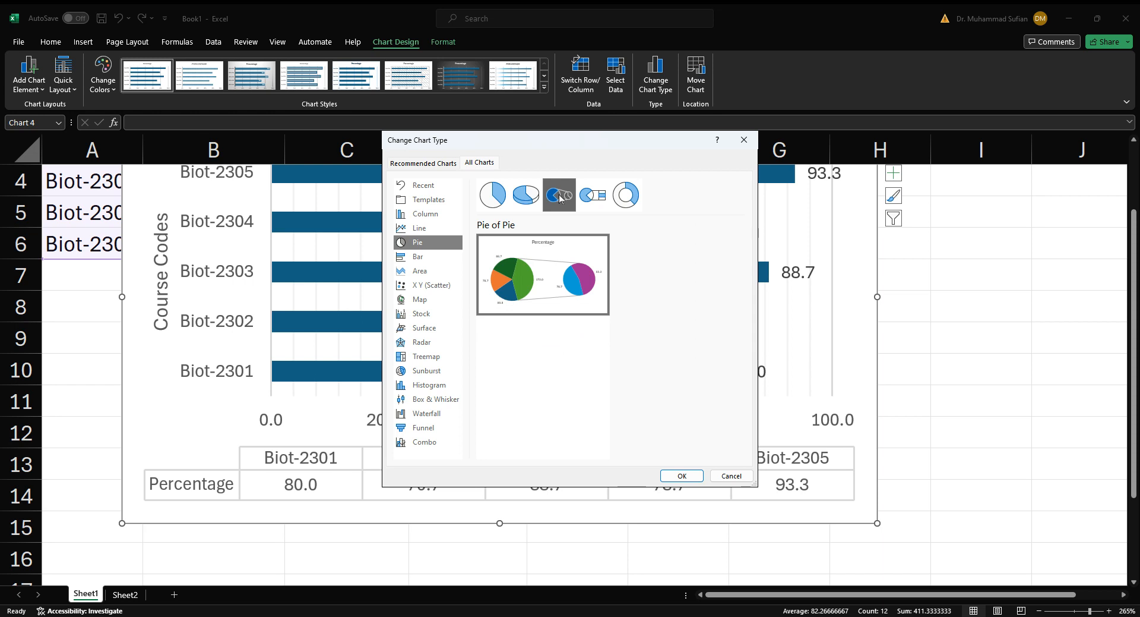
click(536, 200)
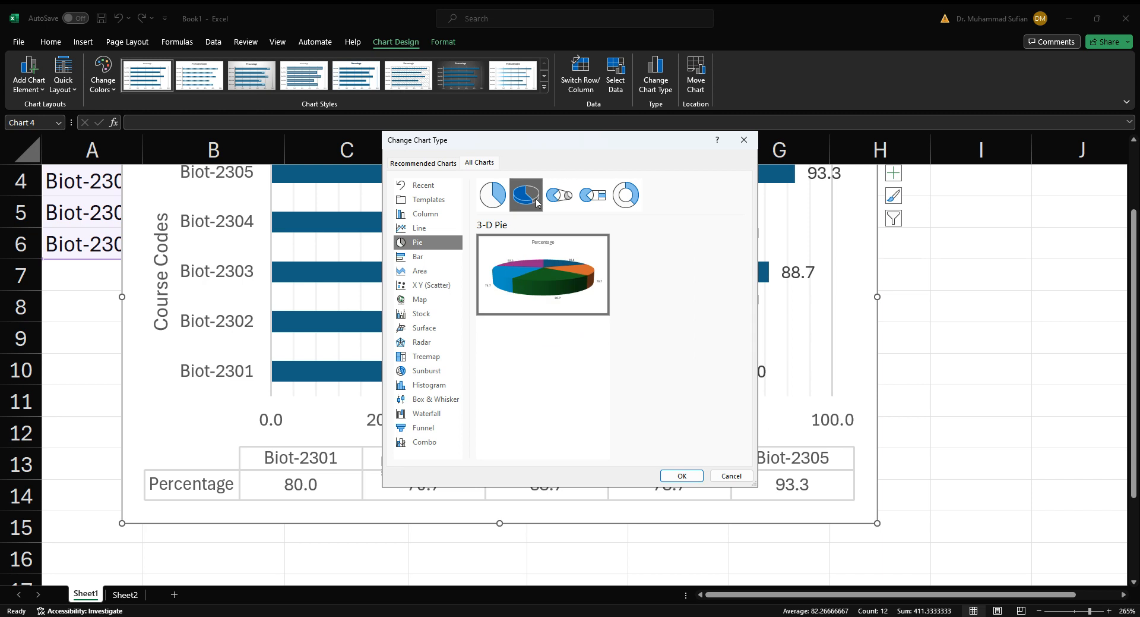
click(592, 196)
click(624, 203)
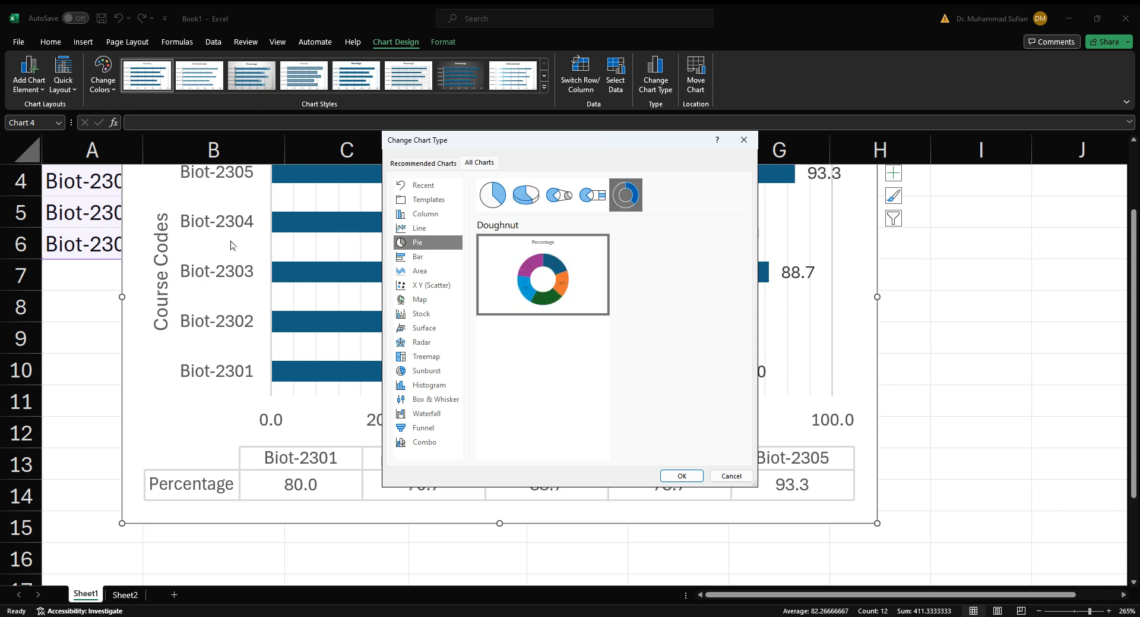
Step: Preview the Area, X Y (Scatter), Map, Surface, Histogram and Funnel chart types
click(420, 271)
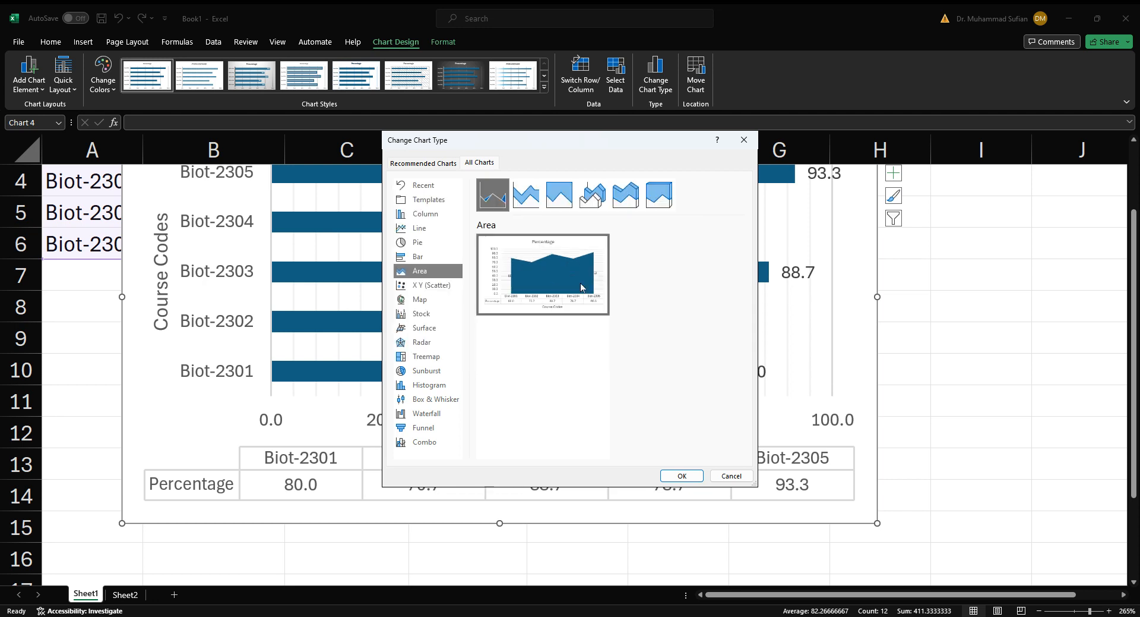
click(434, 286)
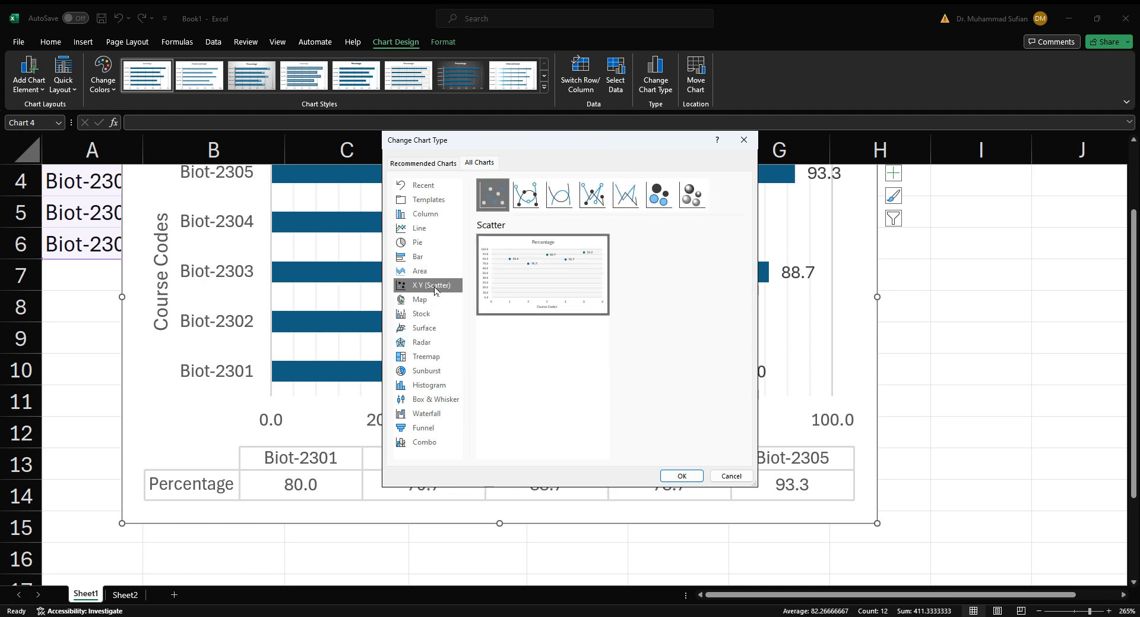
click(441, 300)
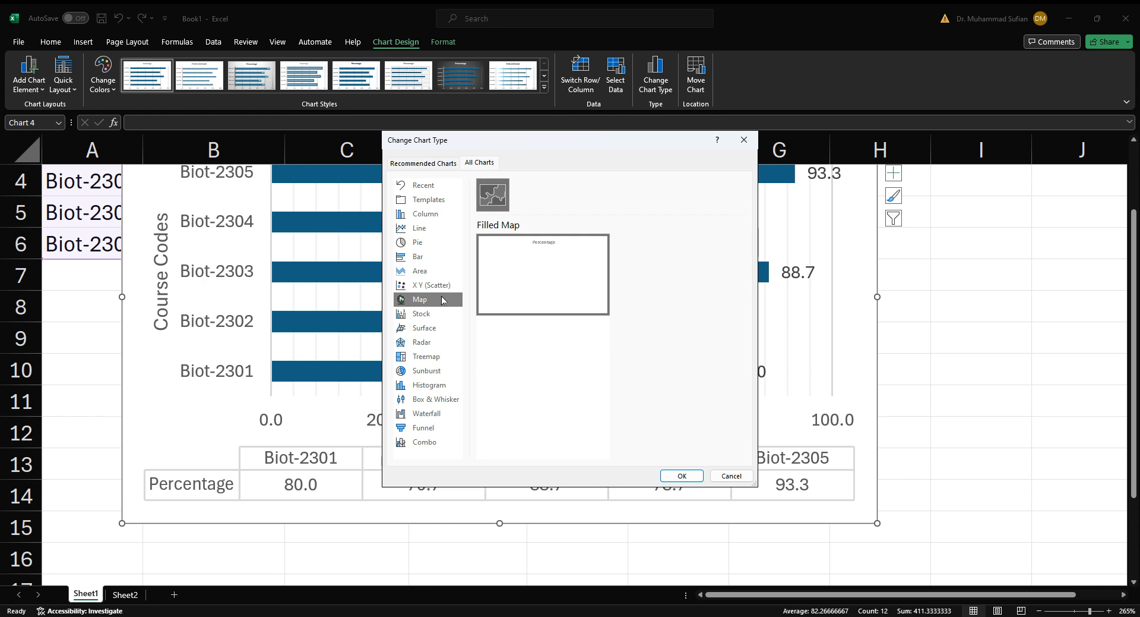
click(447, 327)
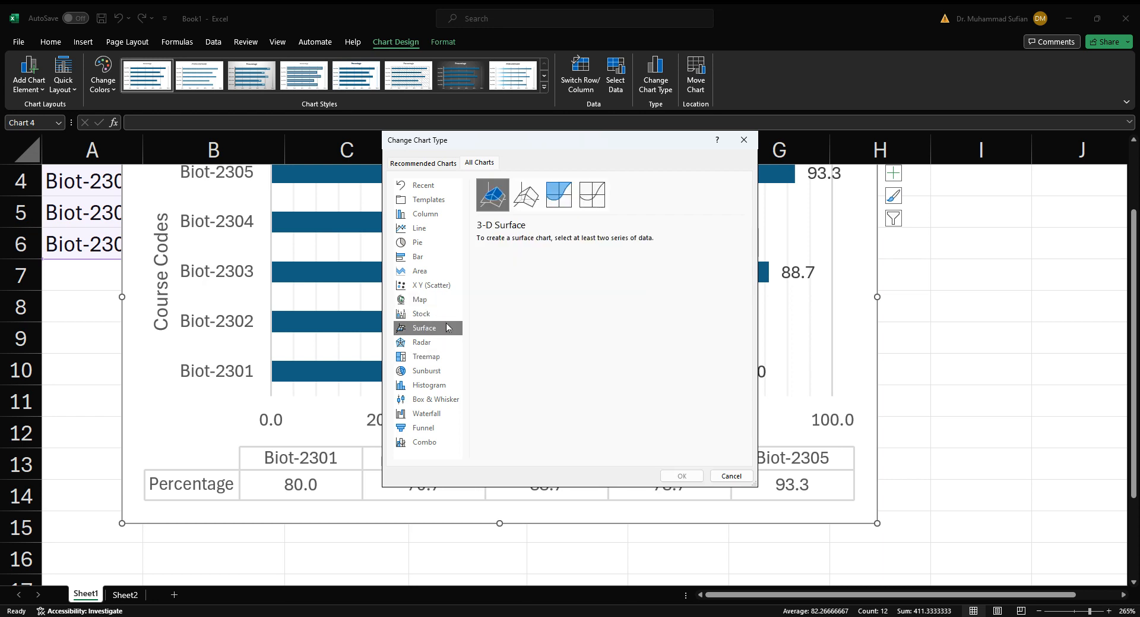
click(444, 385)
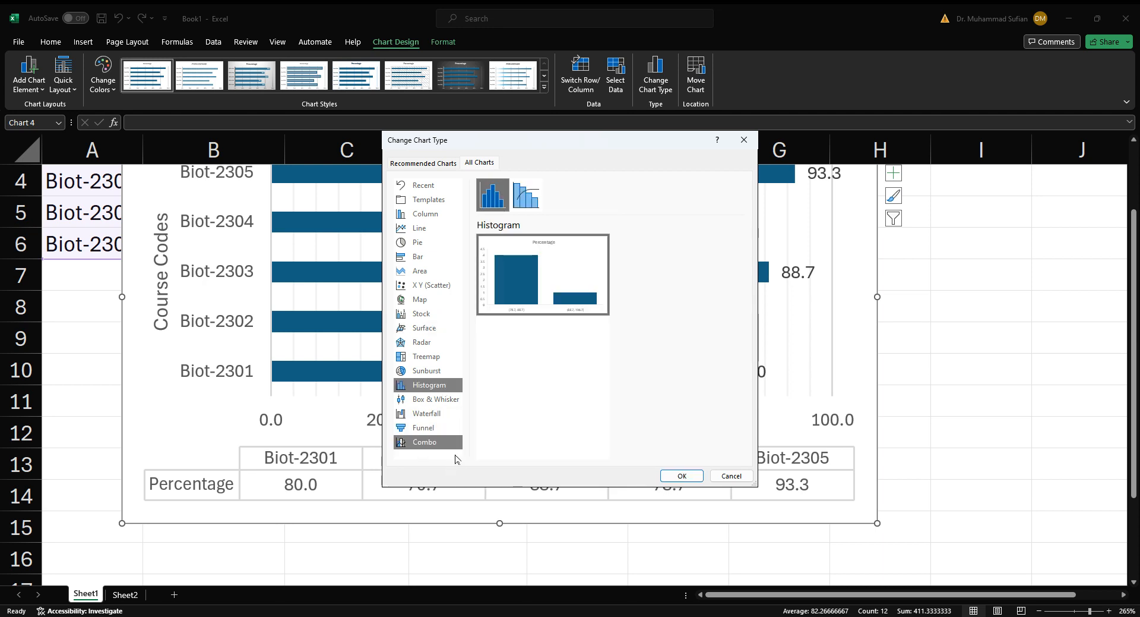
click(449, 427)
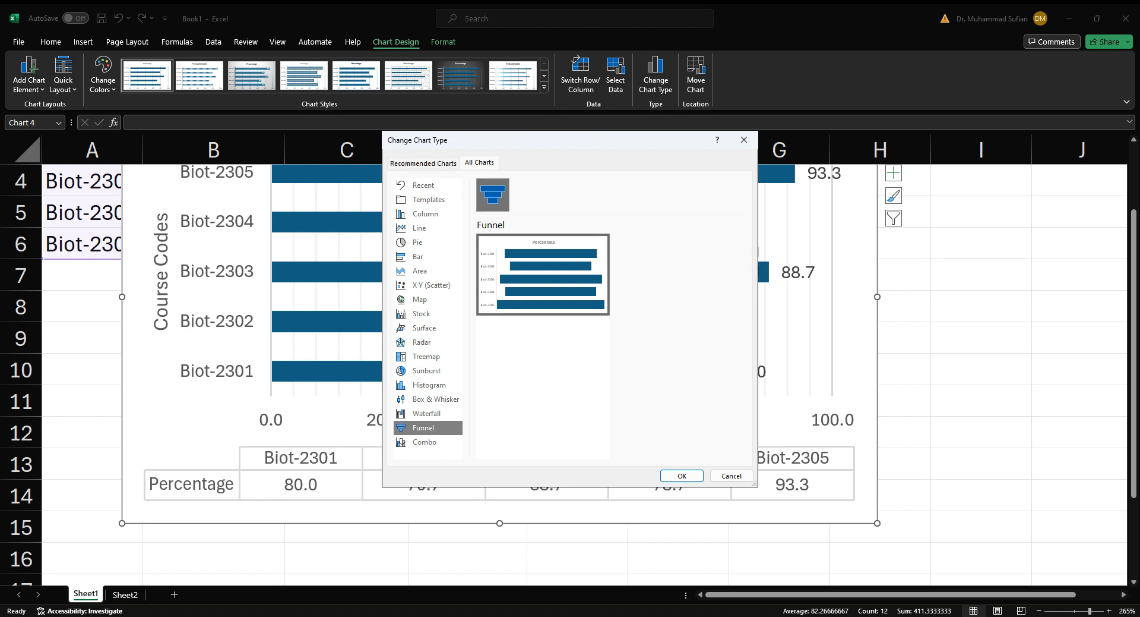
mouse_move(516, 261)
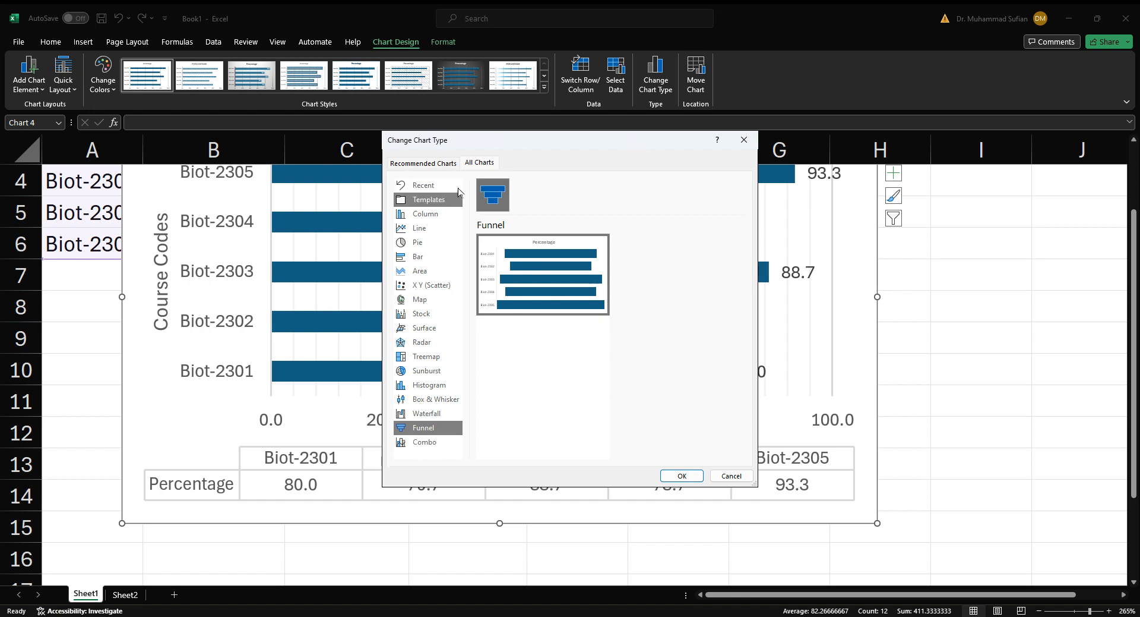
Step: Change the Percentage chart to a Clustered Column chart
click(445, 215)
mouse_move(588, 294)
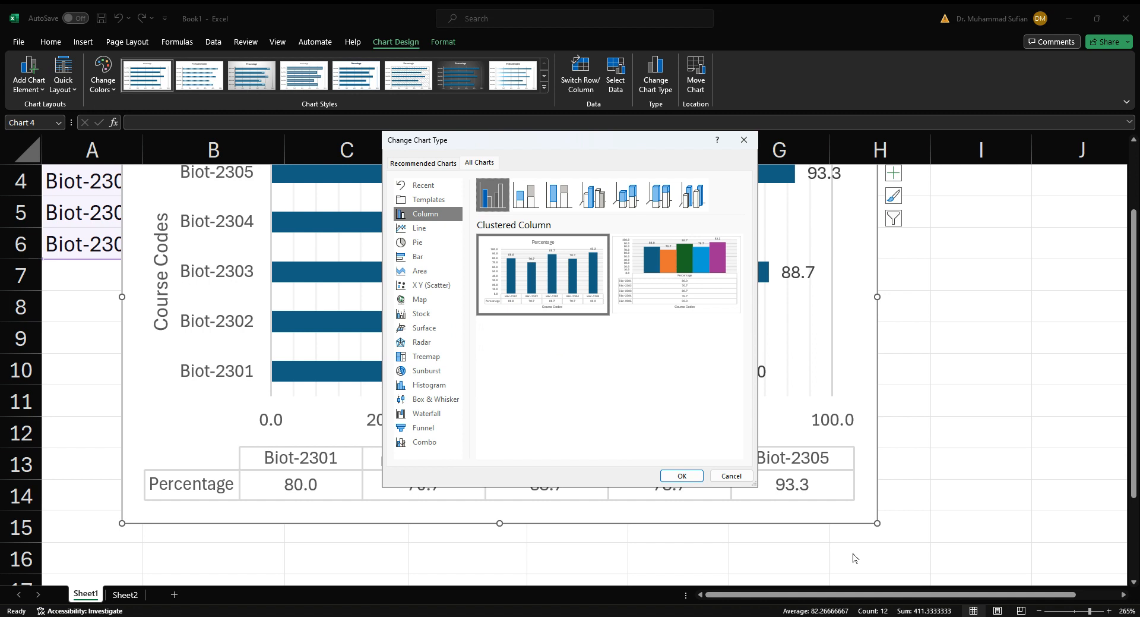
click(682, 475)
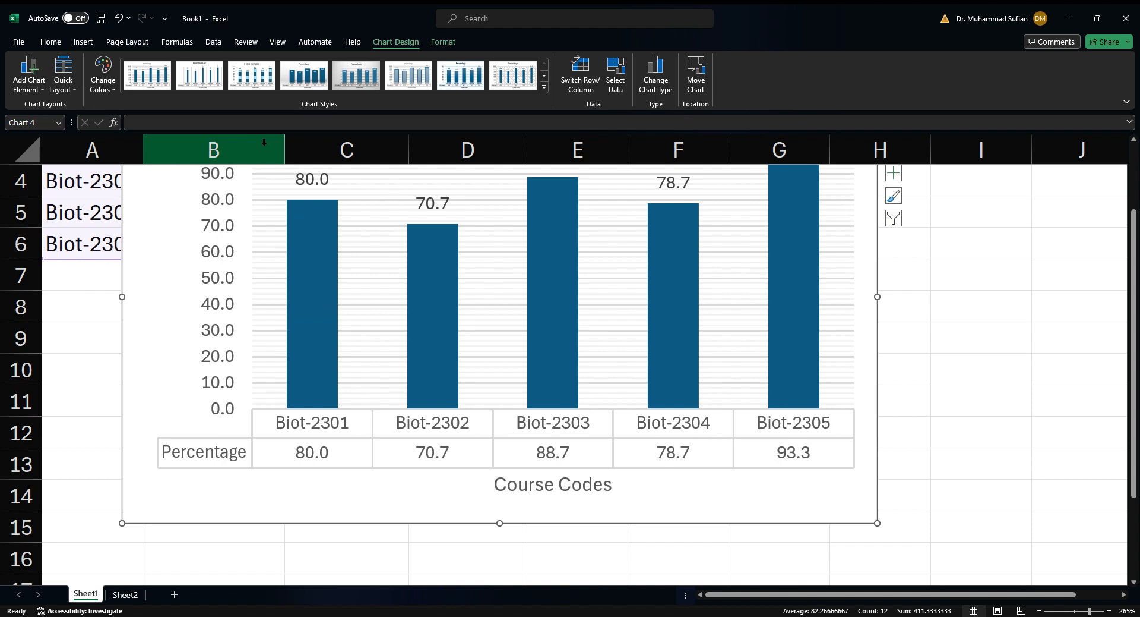
scroll(194, 272, up, 2)
scroll(194, 273, down, 2)
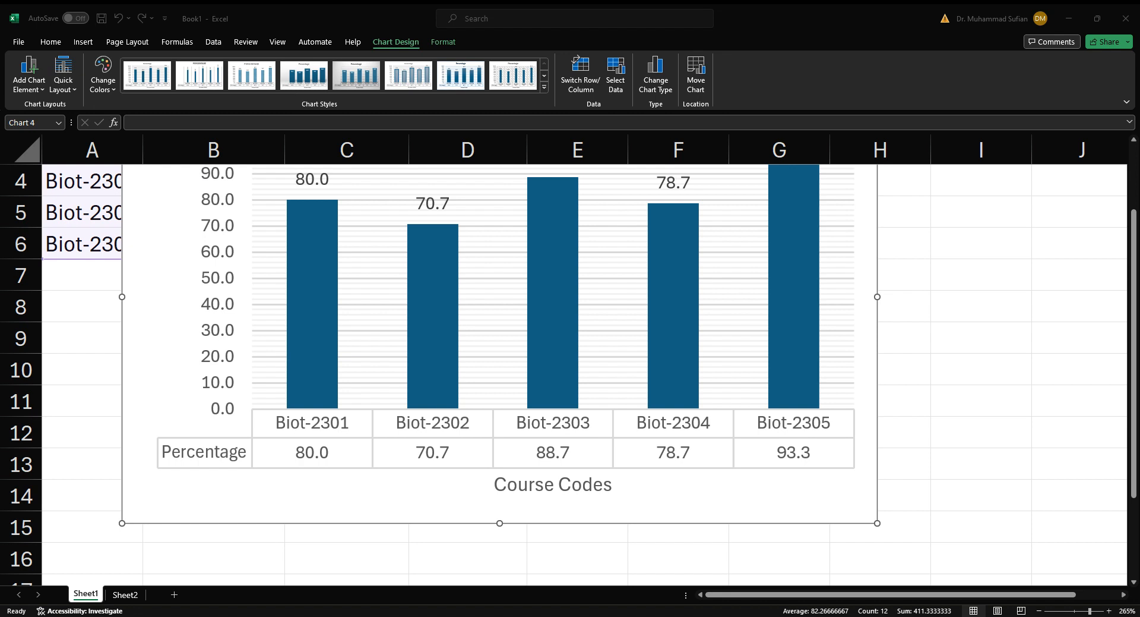
Step: Open the Save as Picture option for the column chart
scroll(918, 189, up, 1)
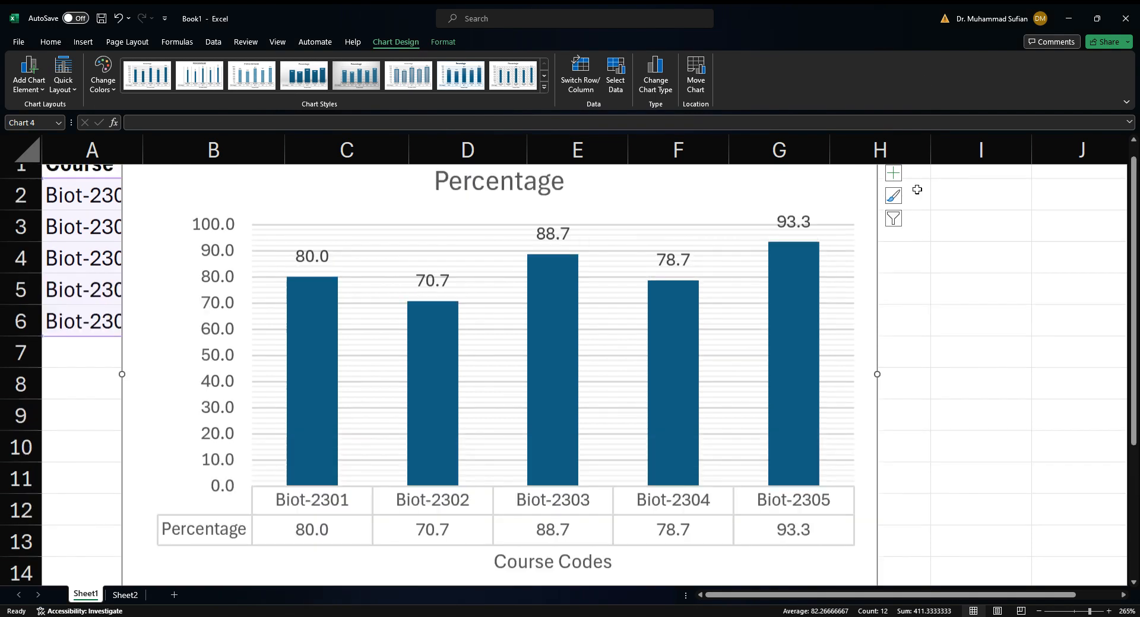
right_click(853, 176)
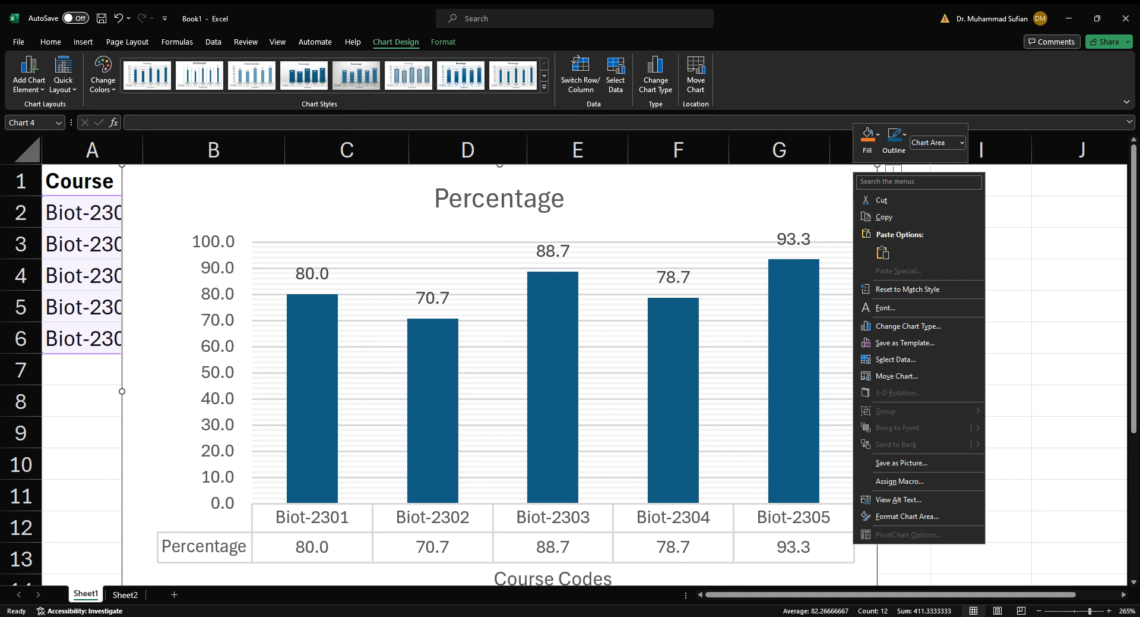
click(901, 463)
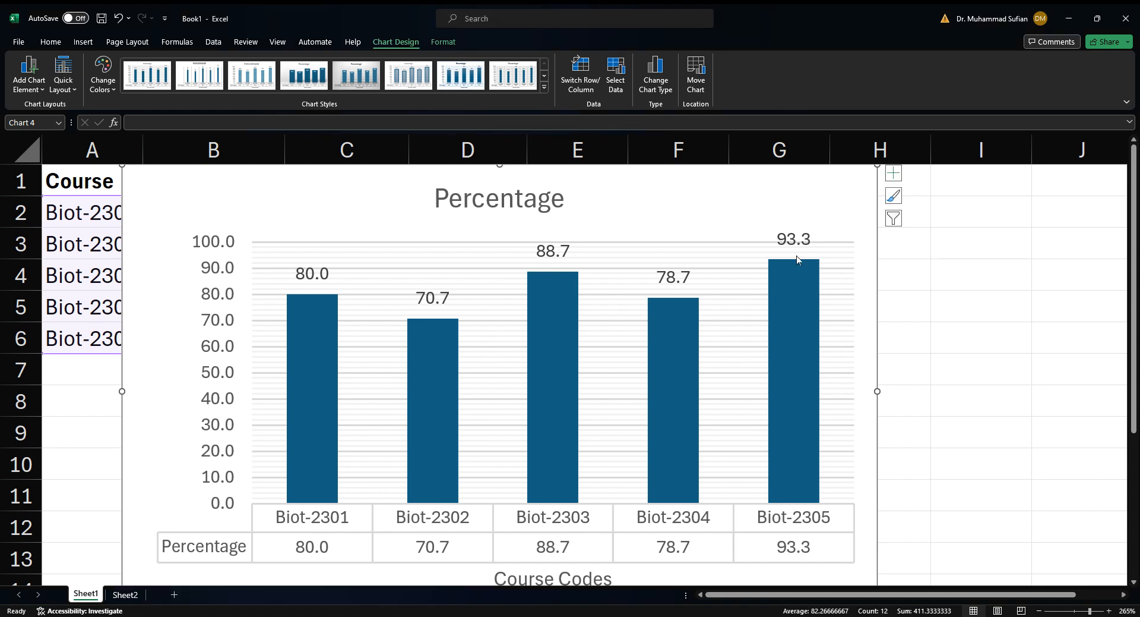
drag(134, 229, 147, 465)
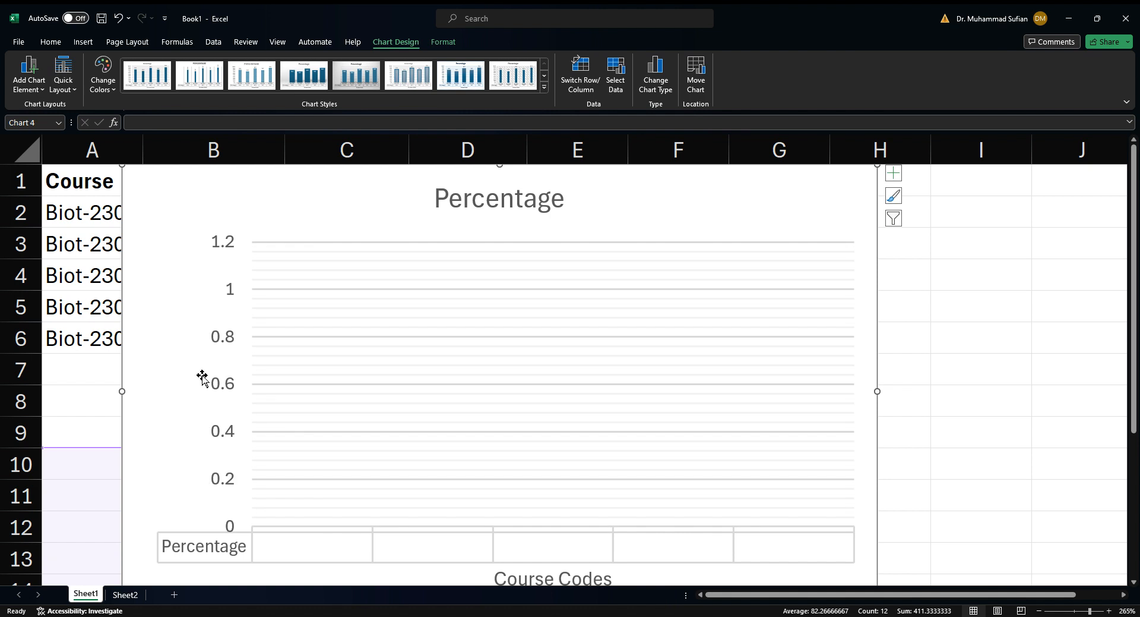
key(ctrl+z)
click(98, 403)
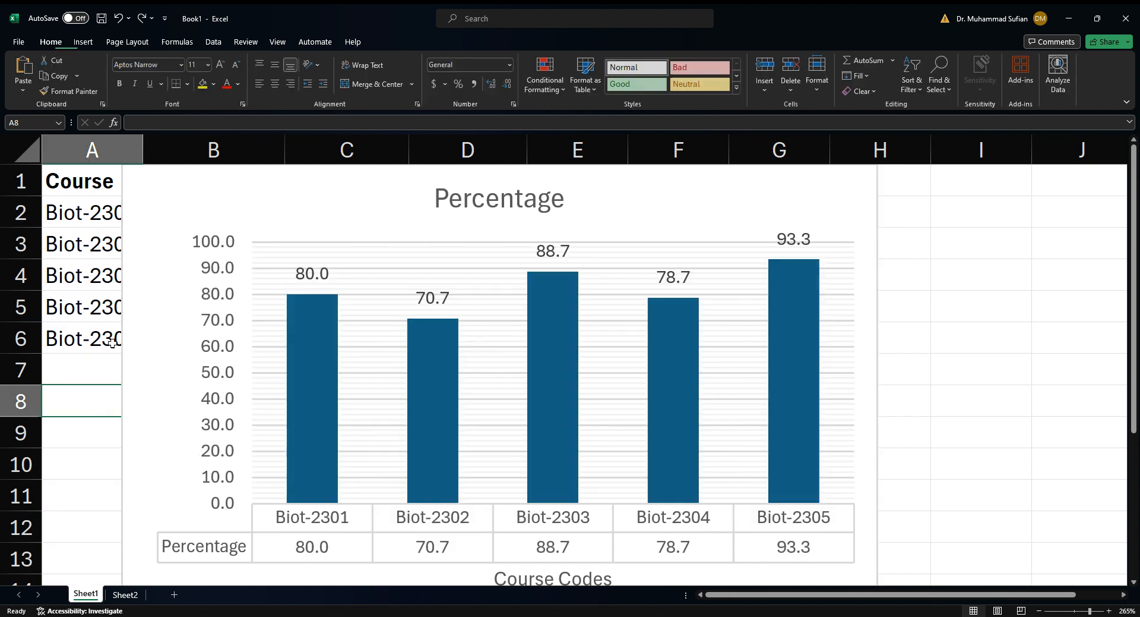
Step: Move the column chart below the marks table so that it starts at row 10, and deselect it
mouse_move(140, 240)
mouse_down()
mouse_move(133, 198)
mouse_move(93, 472)
mouse_up()
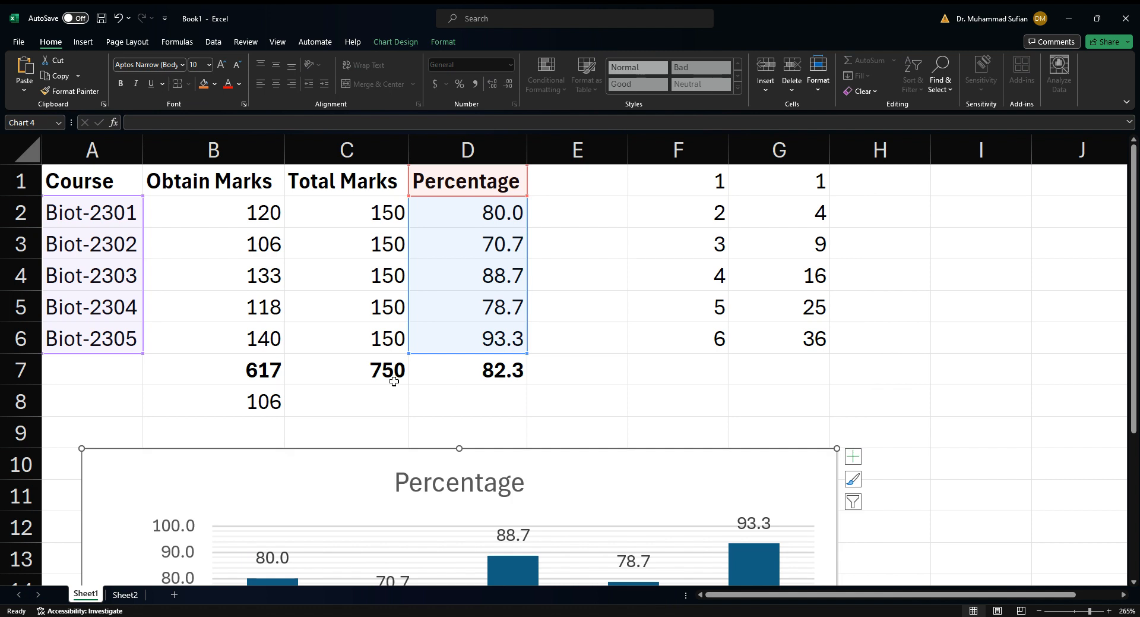
click(447, 382)
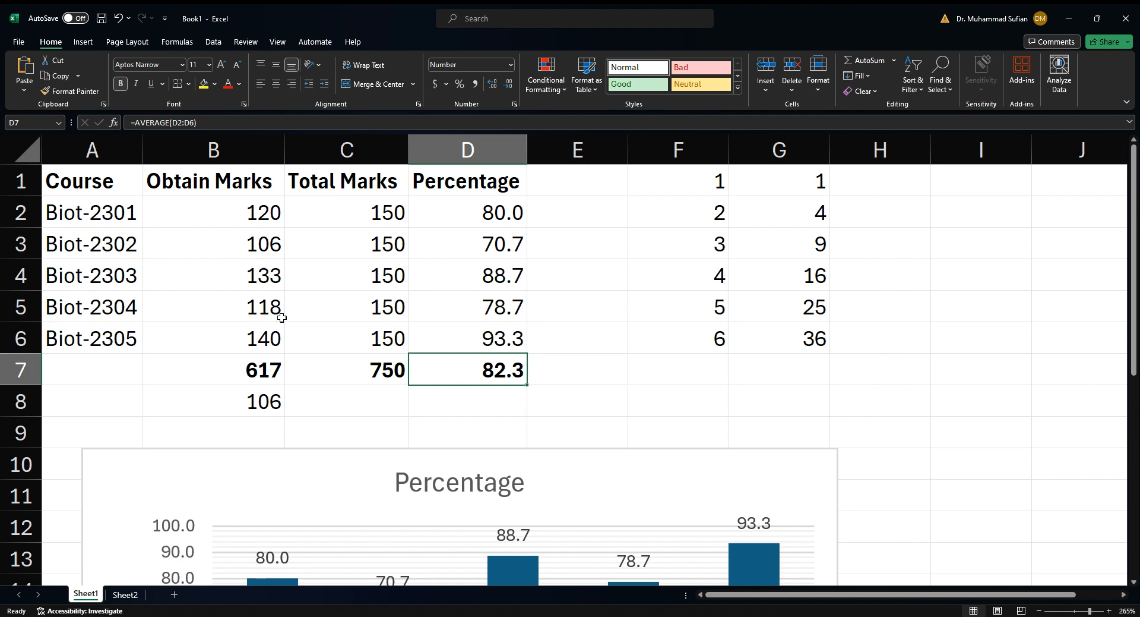
Step: Review the individual course marks in the Obtain Marks column, cells B2 to B5
click(255, 278)
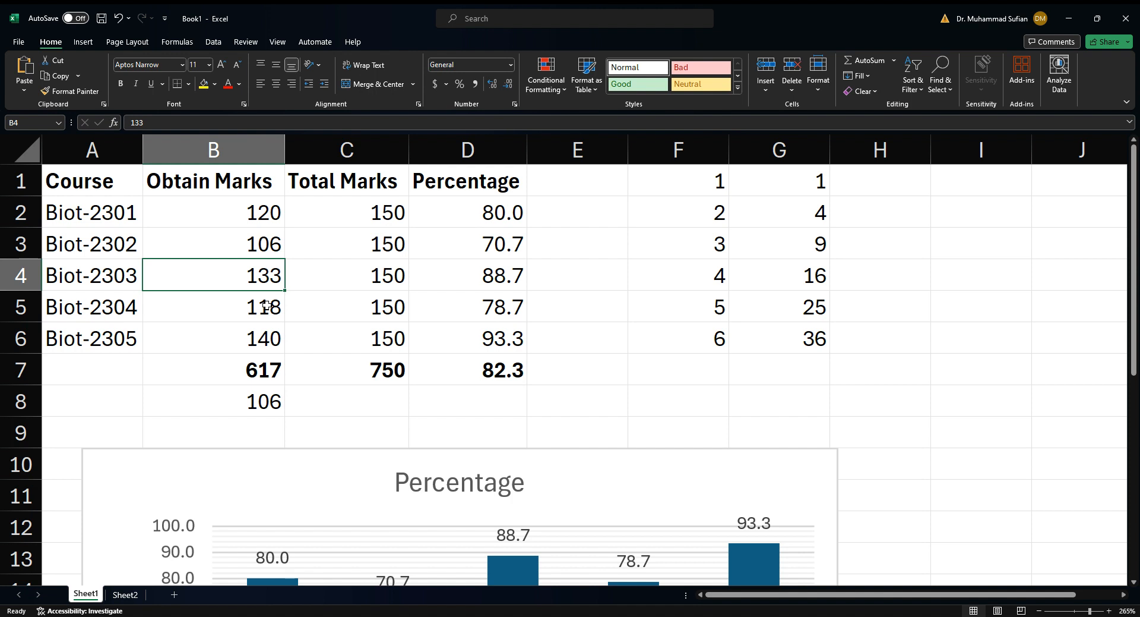
key(Up)
key(Up)
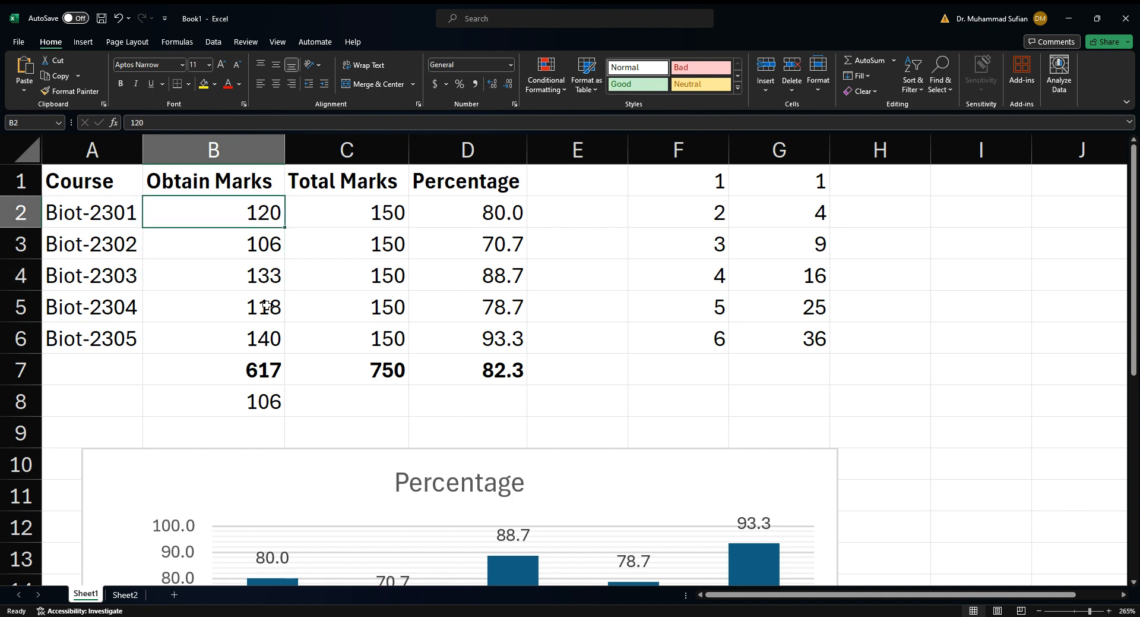
key(Down)
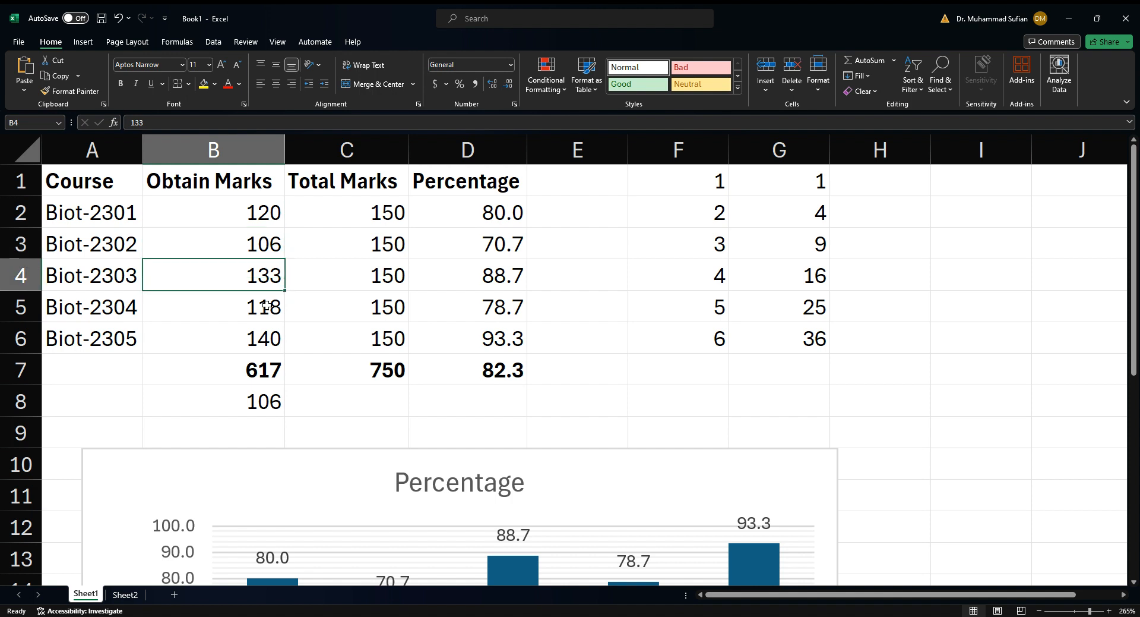
key(Down)
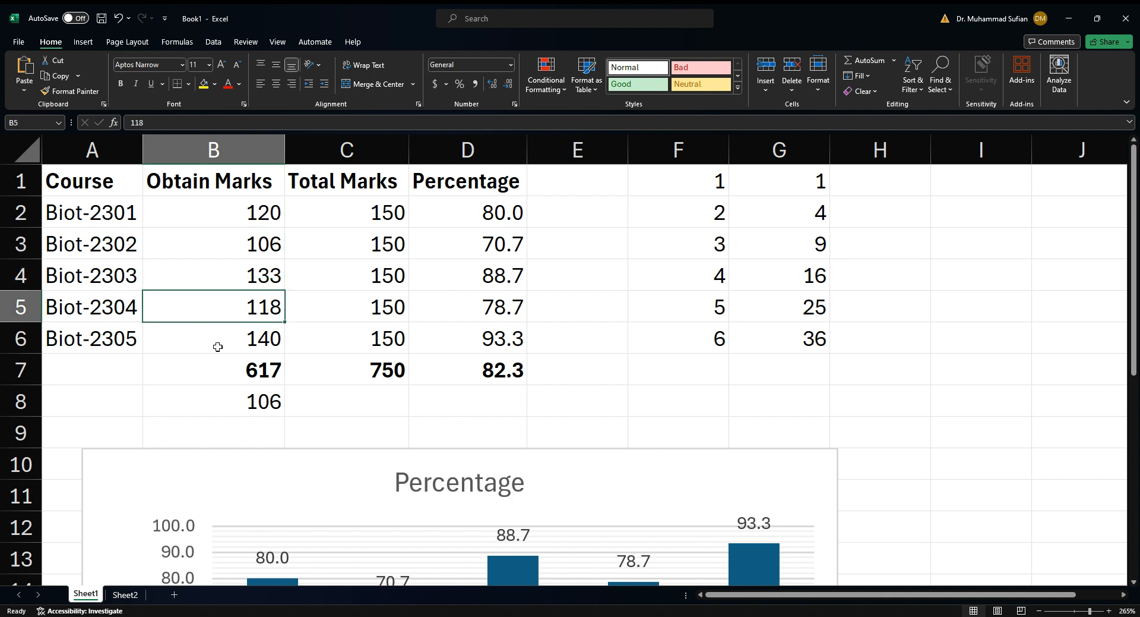
Step: Set the obtained marks for Biot-2301 in cell B2 to 118 and delete the MIN formula from cell B8
click(244, 217)
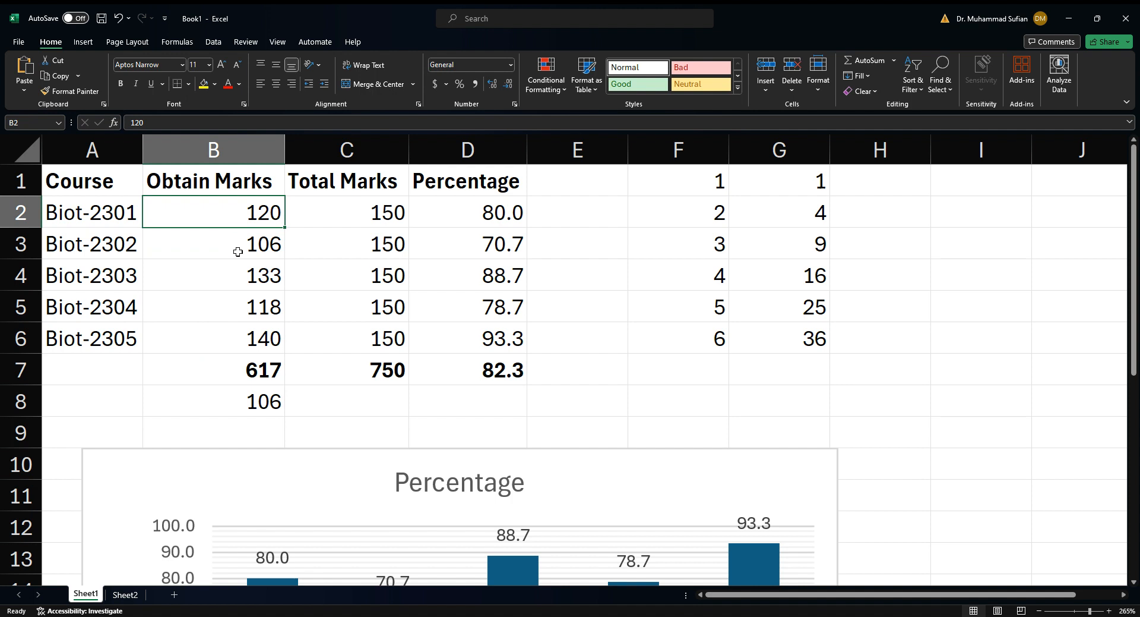
text(118)
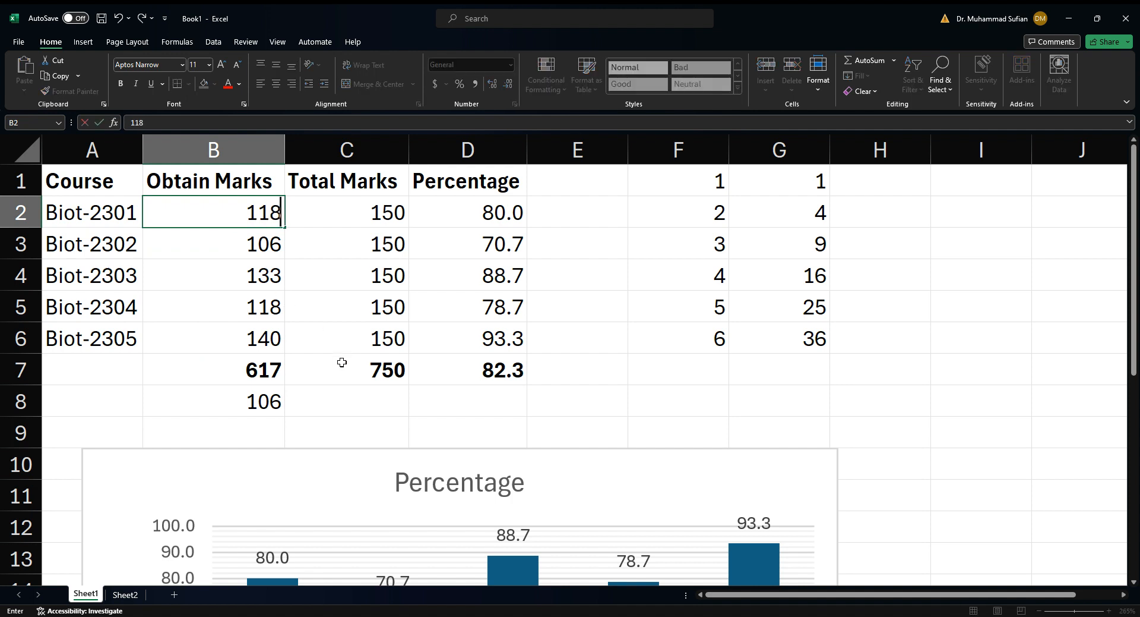
key(Return)
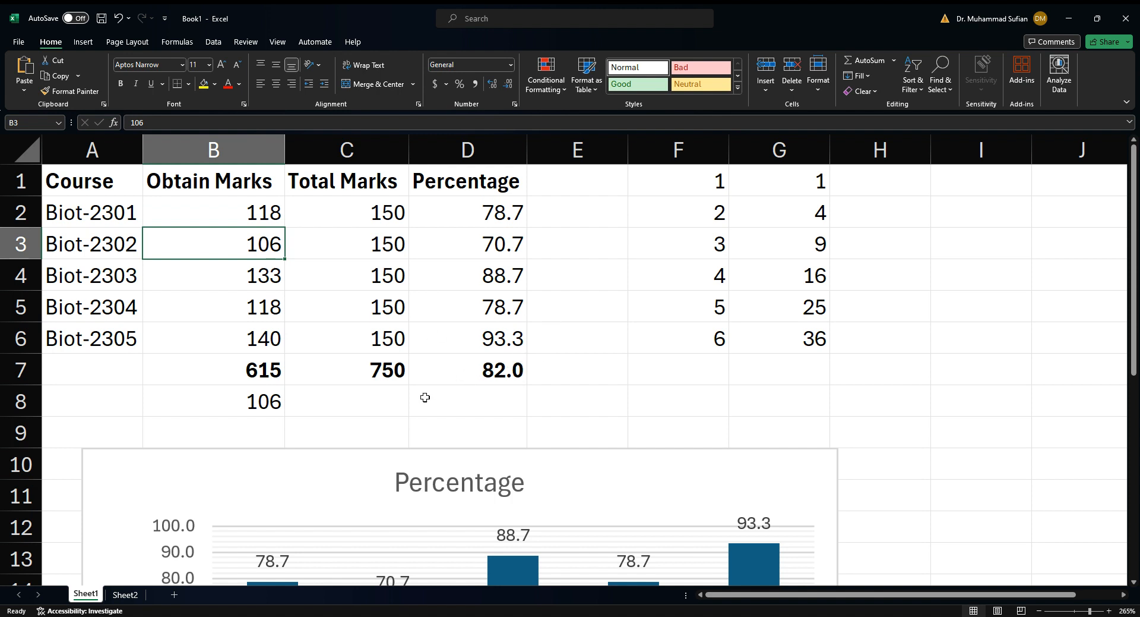
click(263, 401)
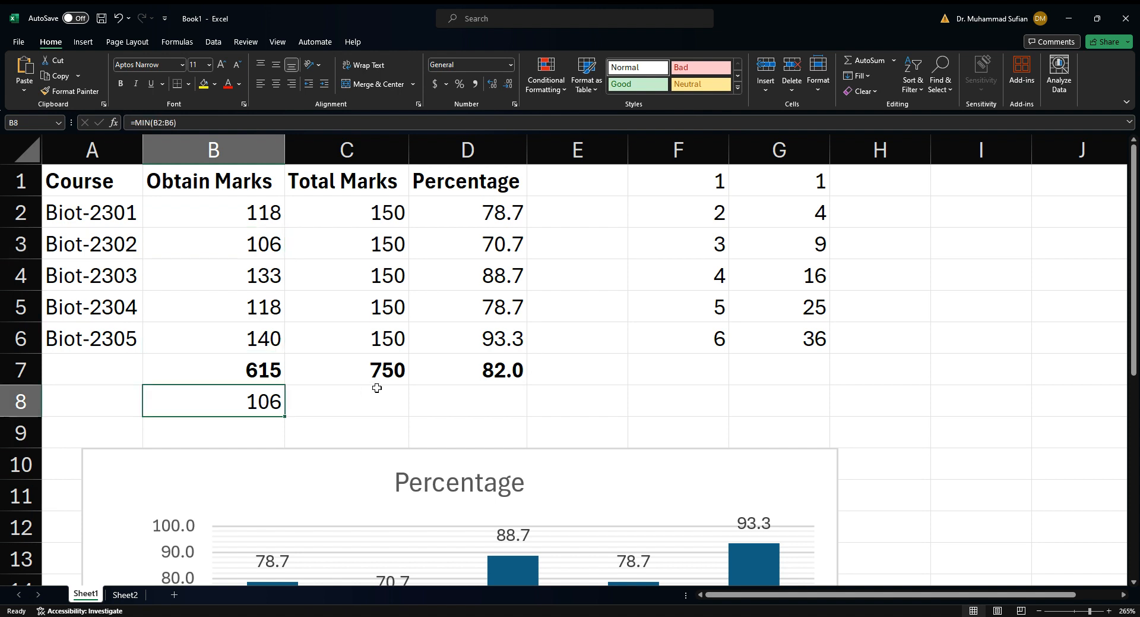
key(Delete)
Step: Sort the marks table in ascending order of Obtain Marks, expanding the selection to include the neighbouring columns
click(254, 150)
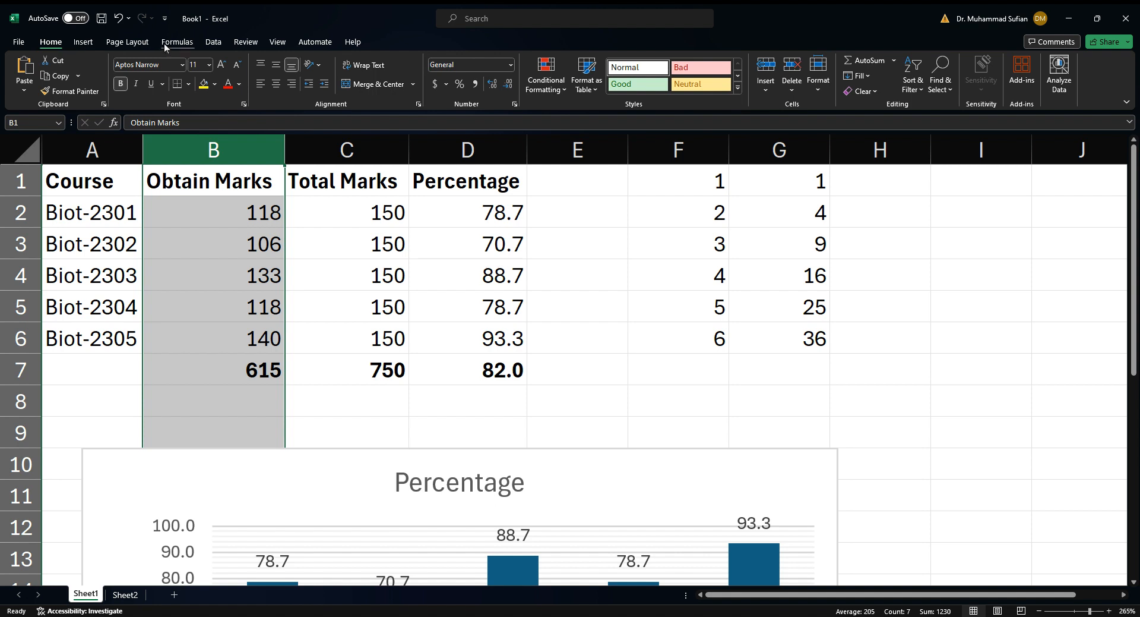
click(211, 41)
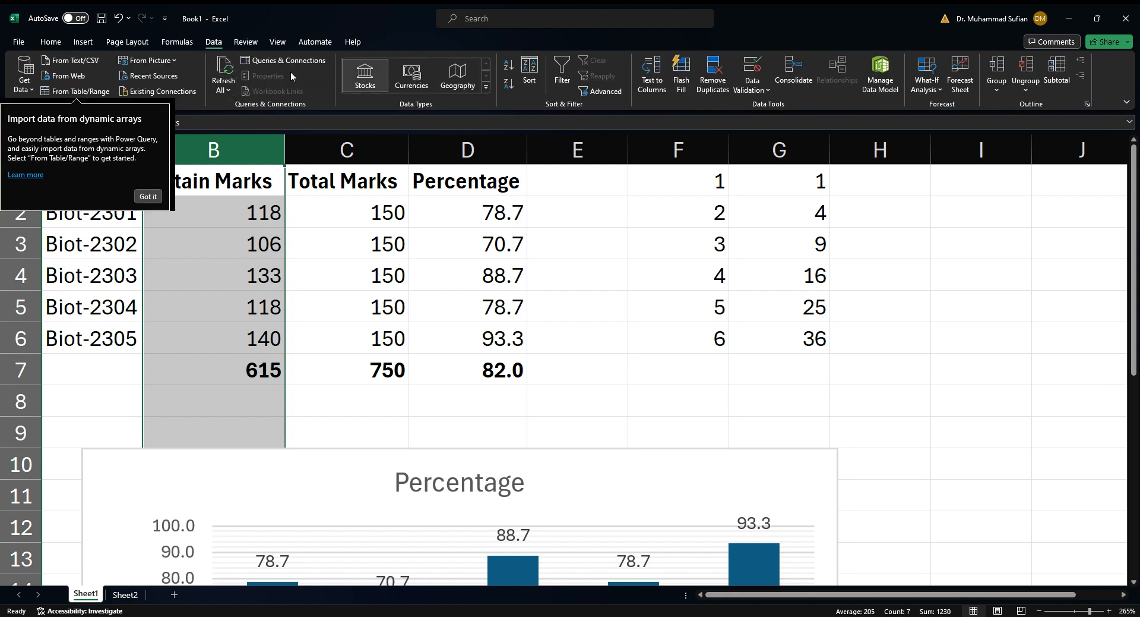
click(509, 70)
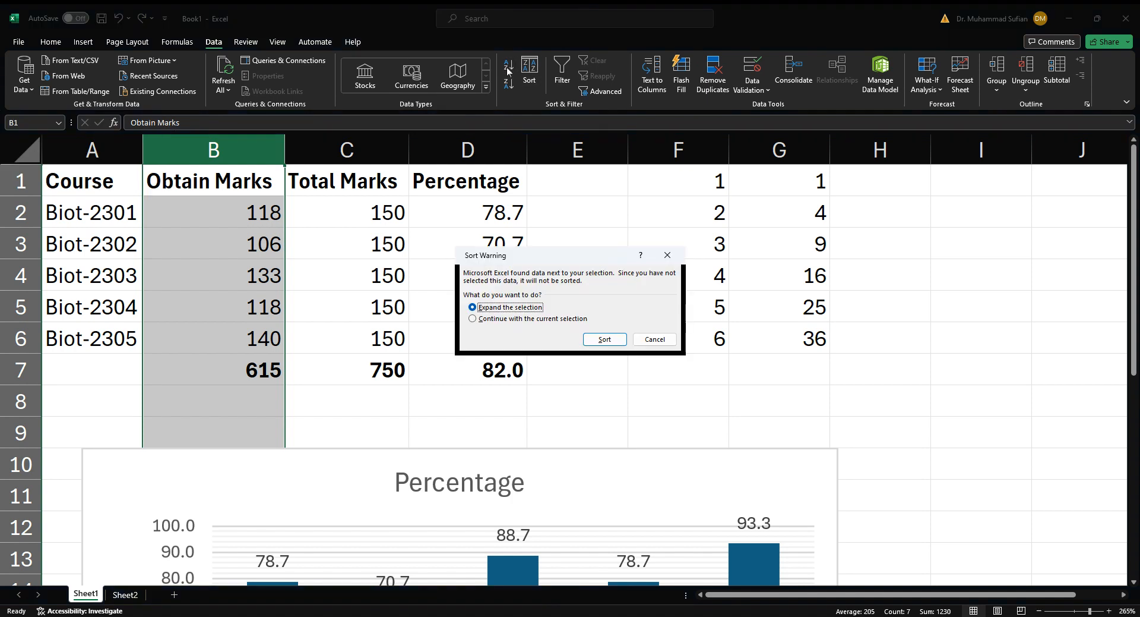
click(604, 339)
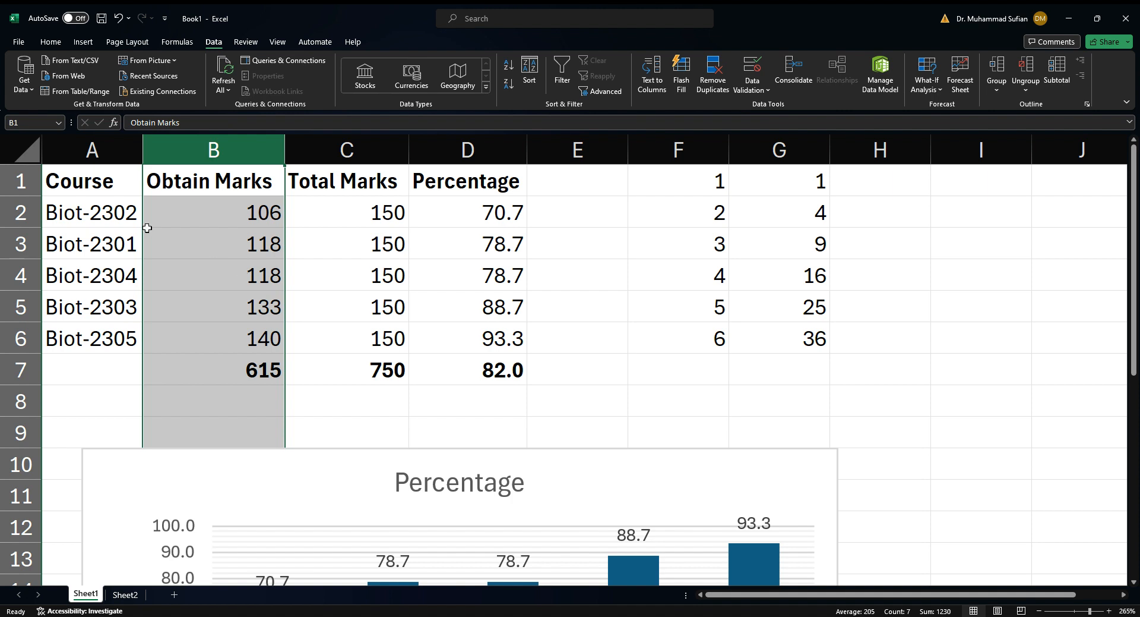
Step: Review the order of the course codes in cells A2 to A6 after the sort by marks
click(99, 223)
click(98, 248)
click(102, 272)
click(111, 310)
click(113, 340)
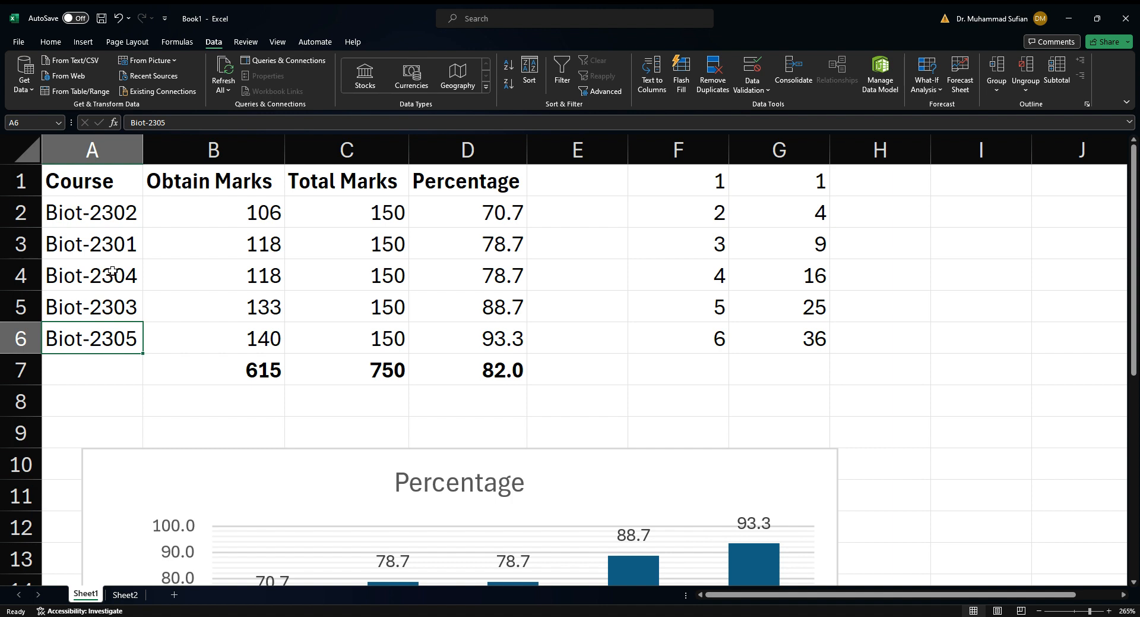
click(109, 249)
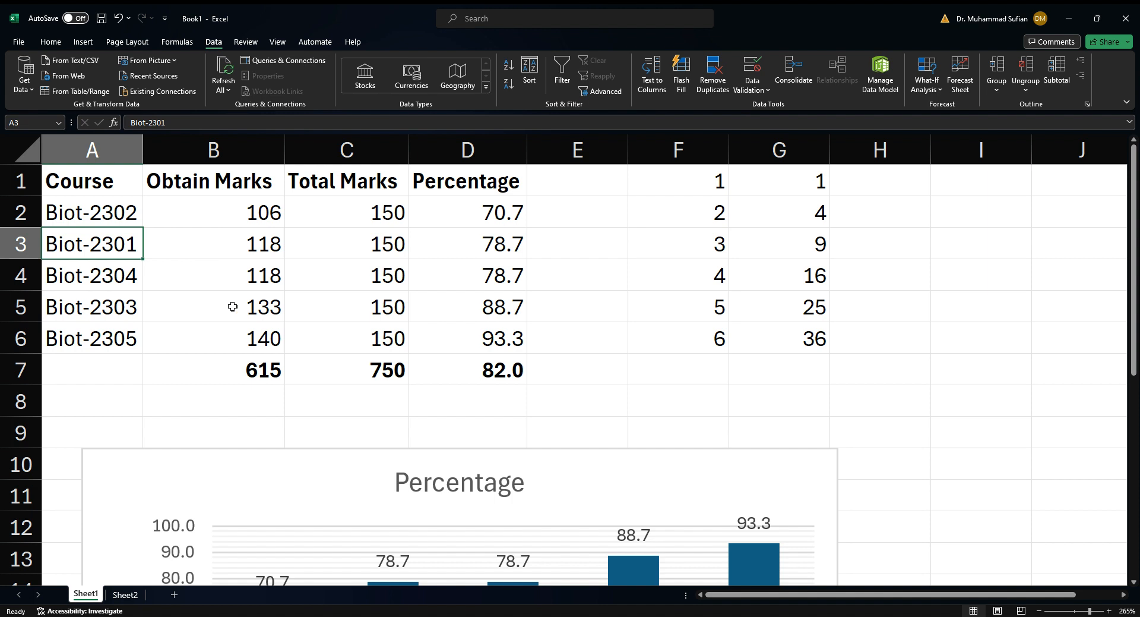
click(124, 181)
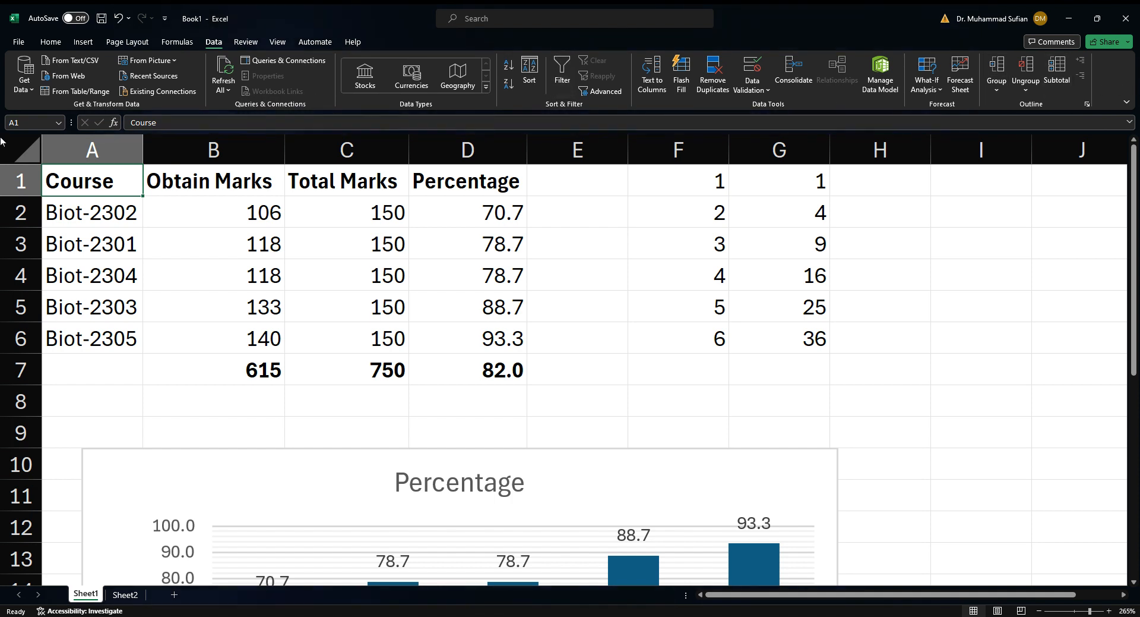
click(118, 215)
Step: Set up a custom sort of the marks table by Course, on cell values, in Z to A order
click(118, 189)
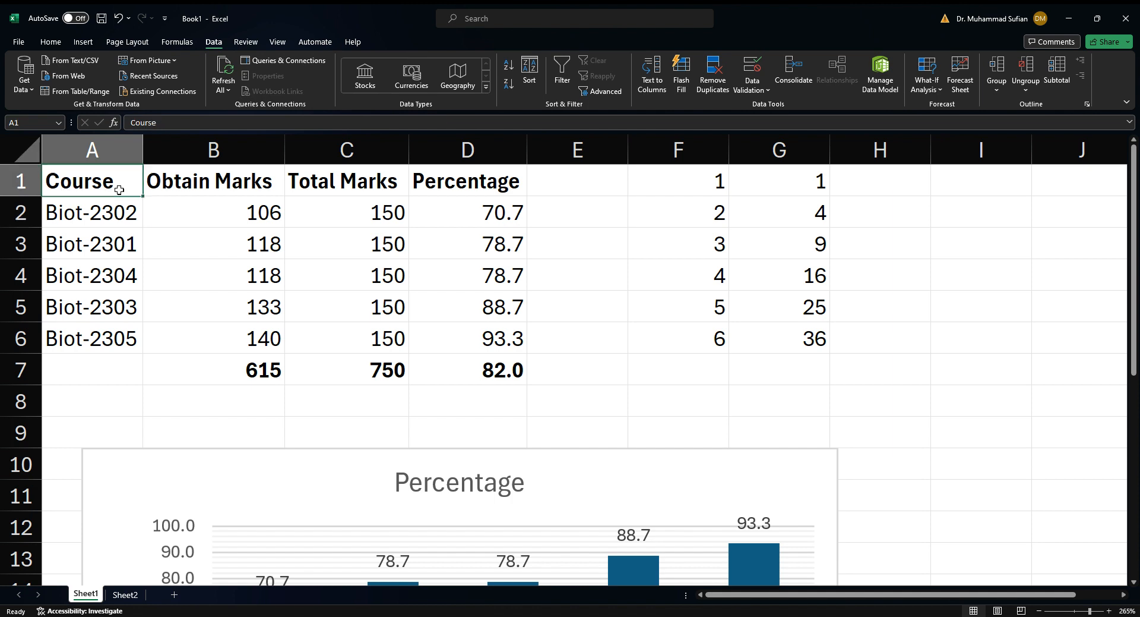
click(48, 42)
click(75, 41)
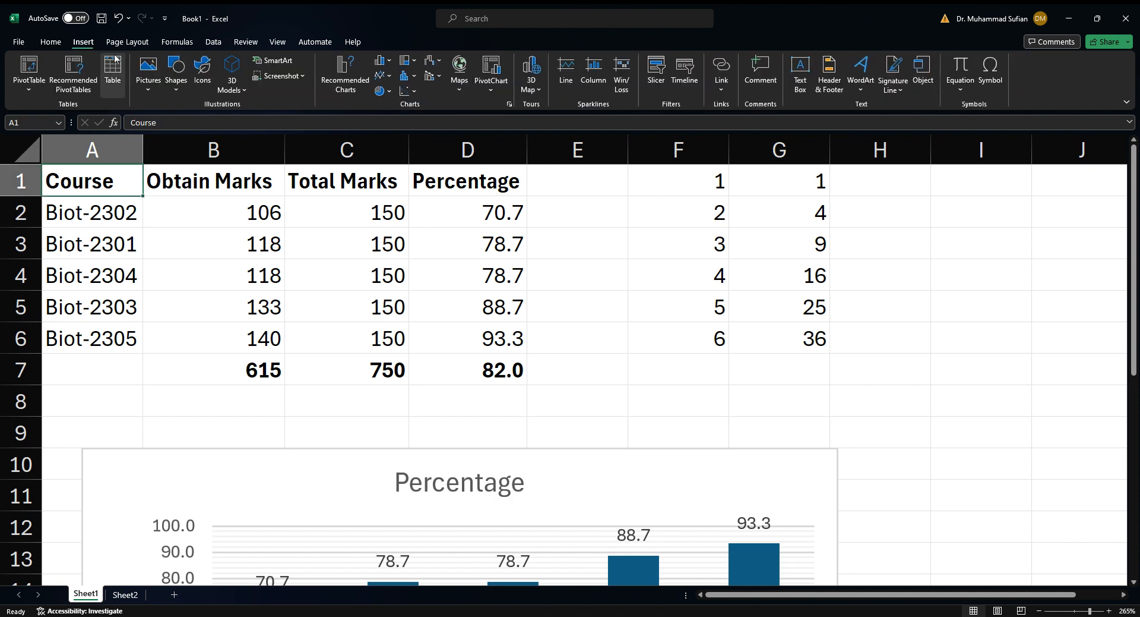
click(210, 44)
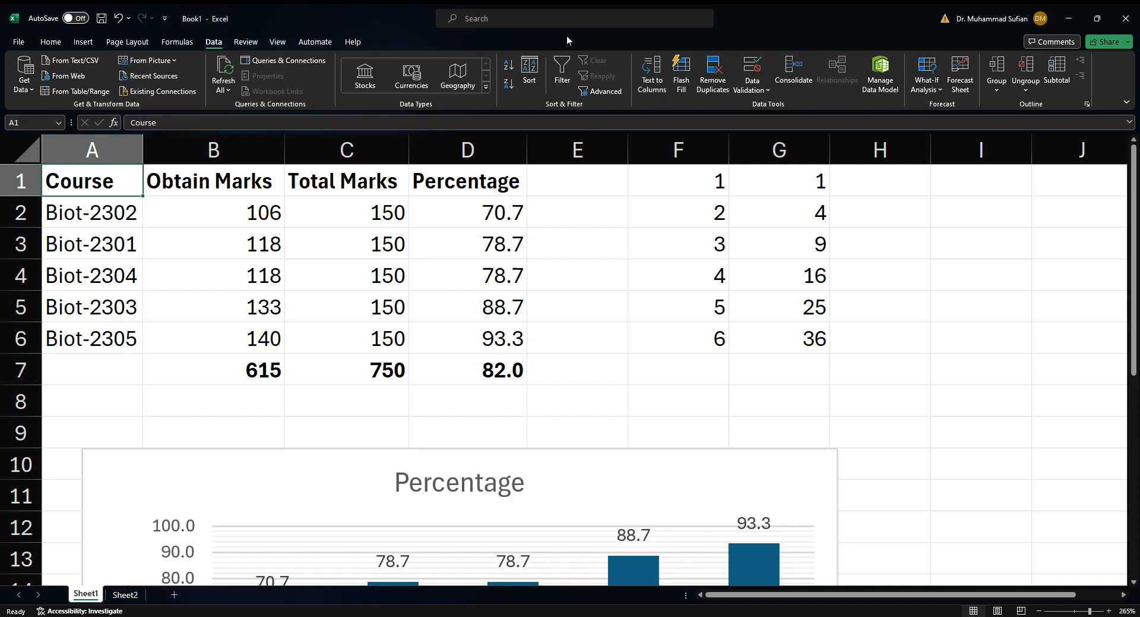
click(530, 73)
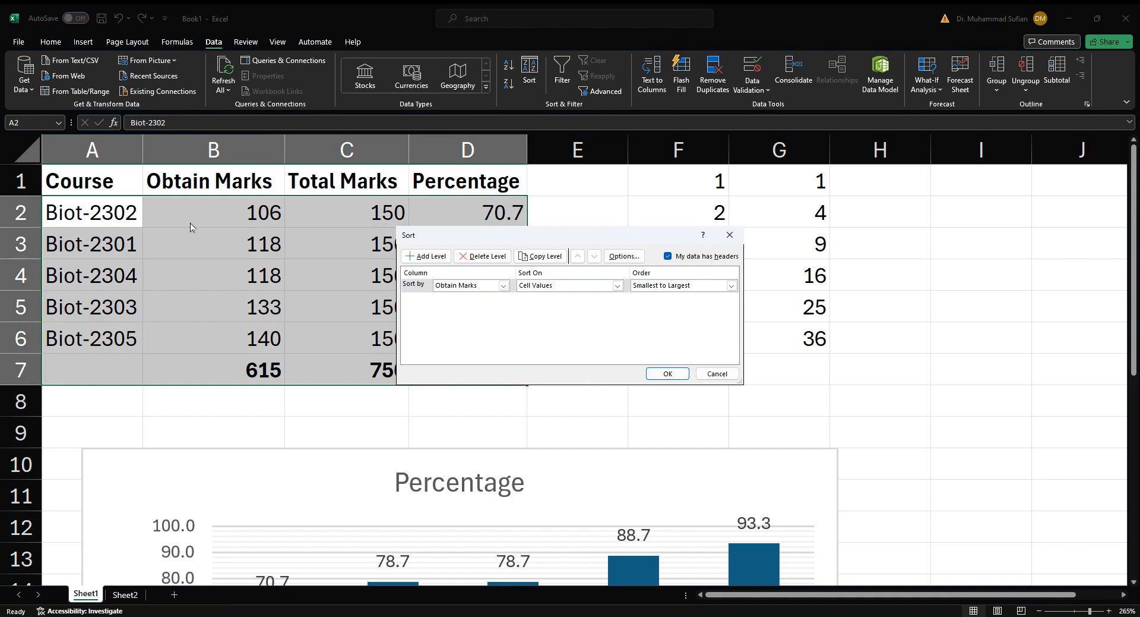
click(498, 298)
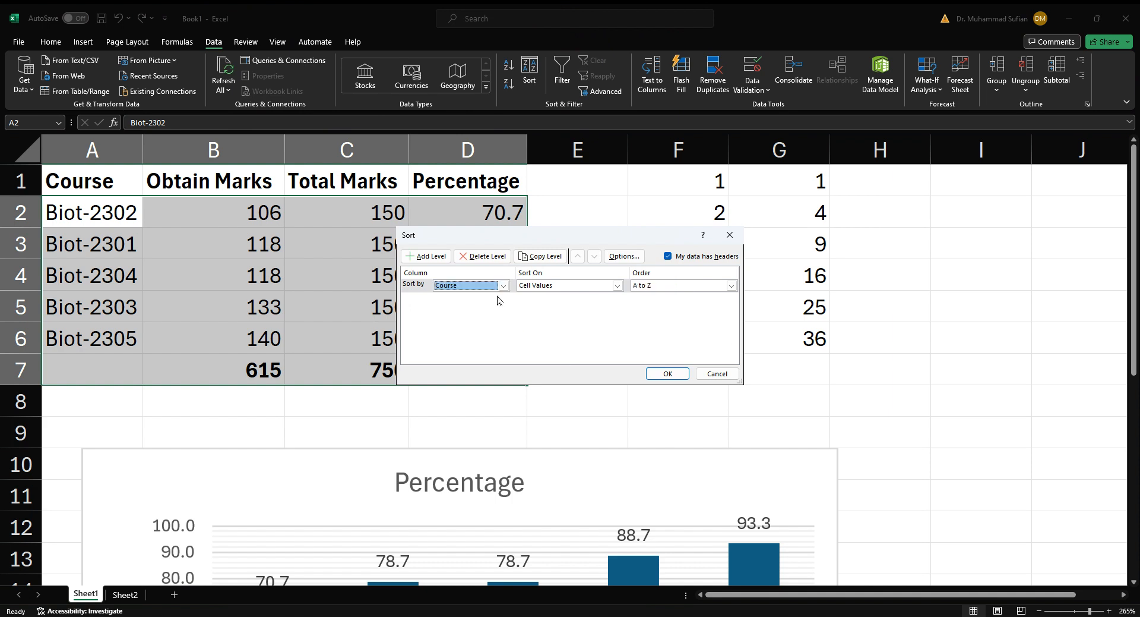
click(617, 286)
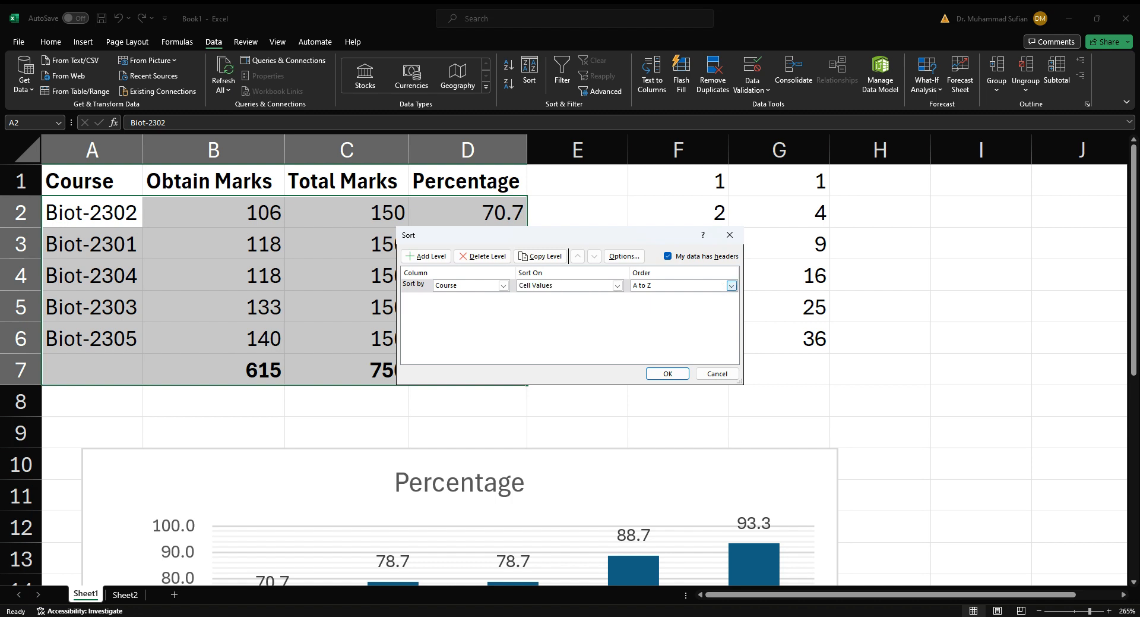
click(732, 285)
click(710, 306)
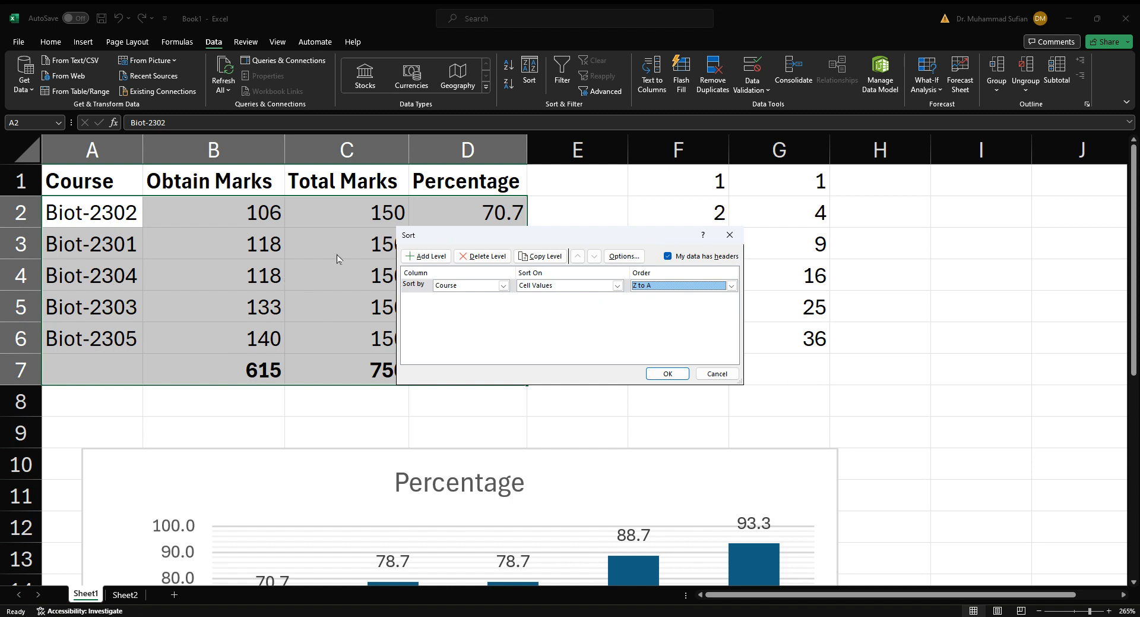
Step: Add a second sort level on Obtain Marks, by cell values from Largest to Smallest, and apply the sort
click(425, 256)
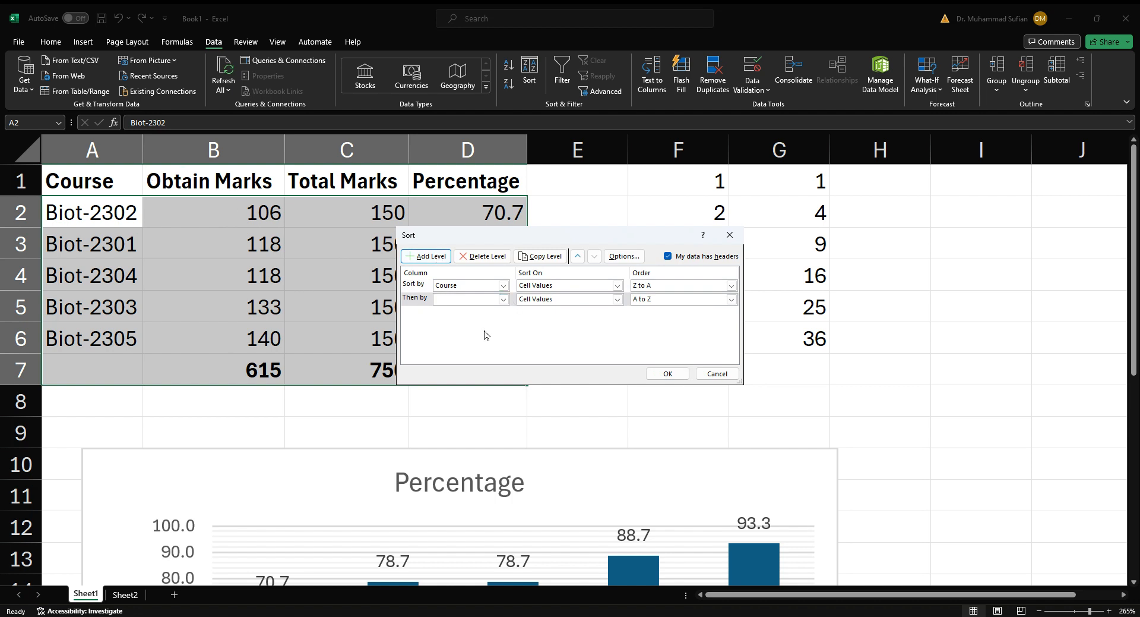
click(501, 302)
click(496, 319)
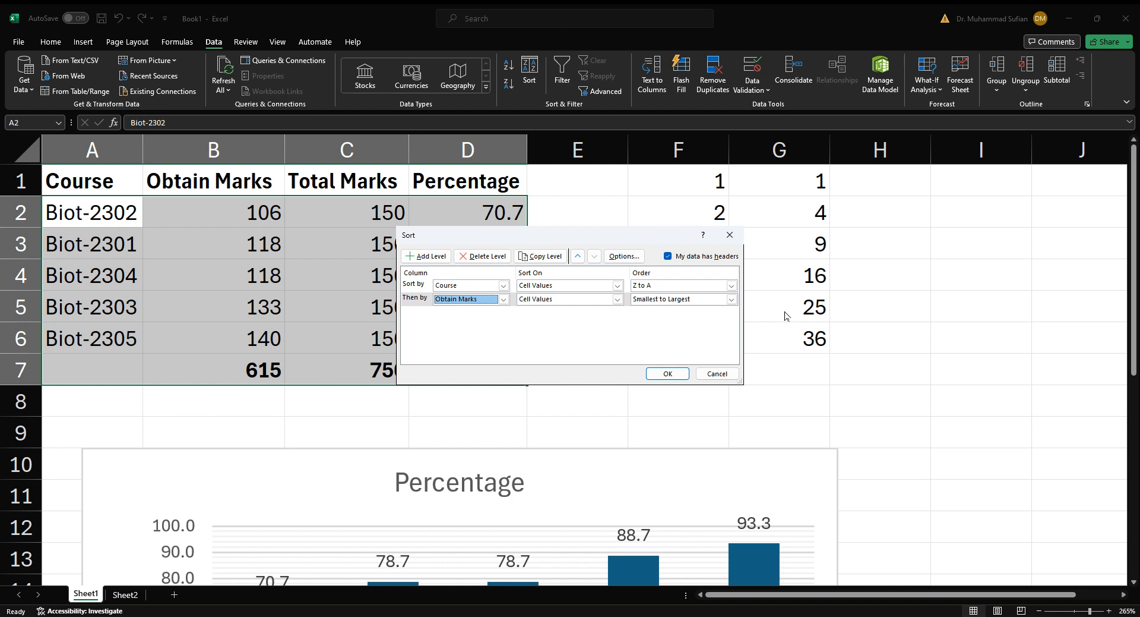
click(731, 300)
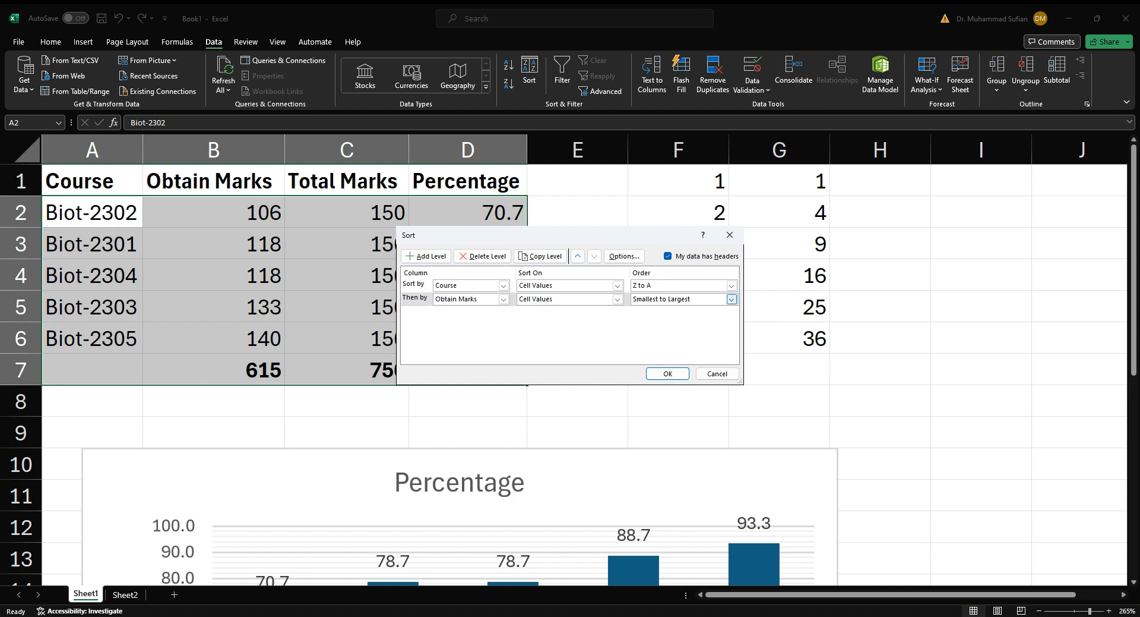
click(672, 374)
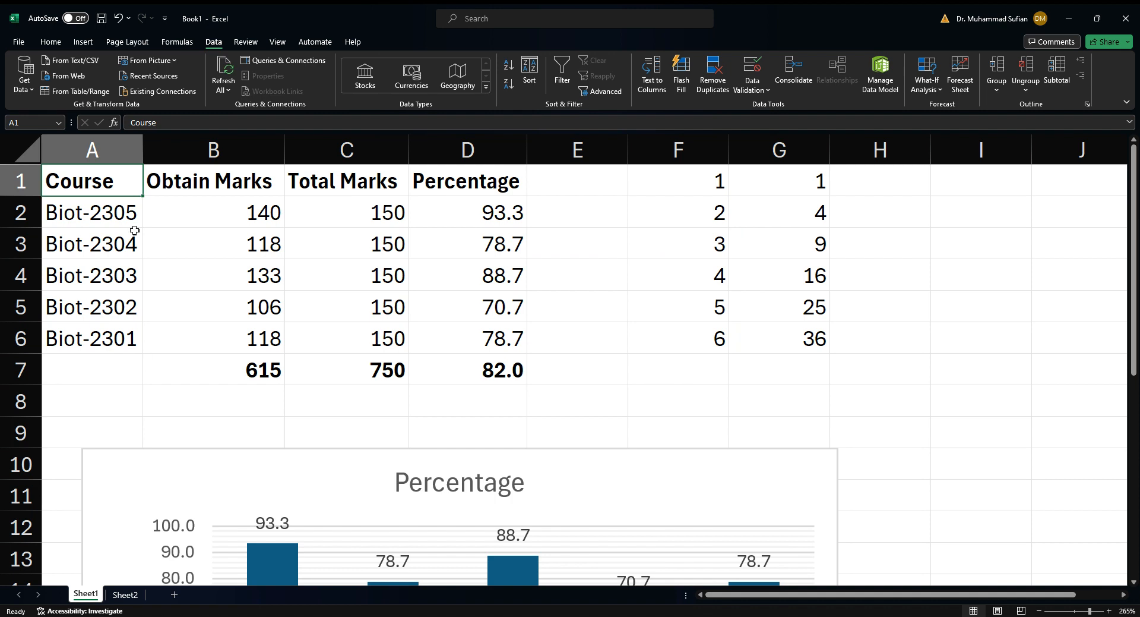
Step: Try sorting the table with the Course level moved below the Obtain Marks level, and undo that sort
click(126, 210)
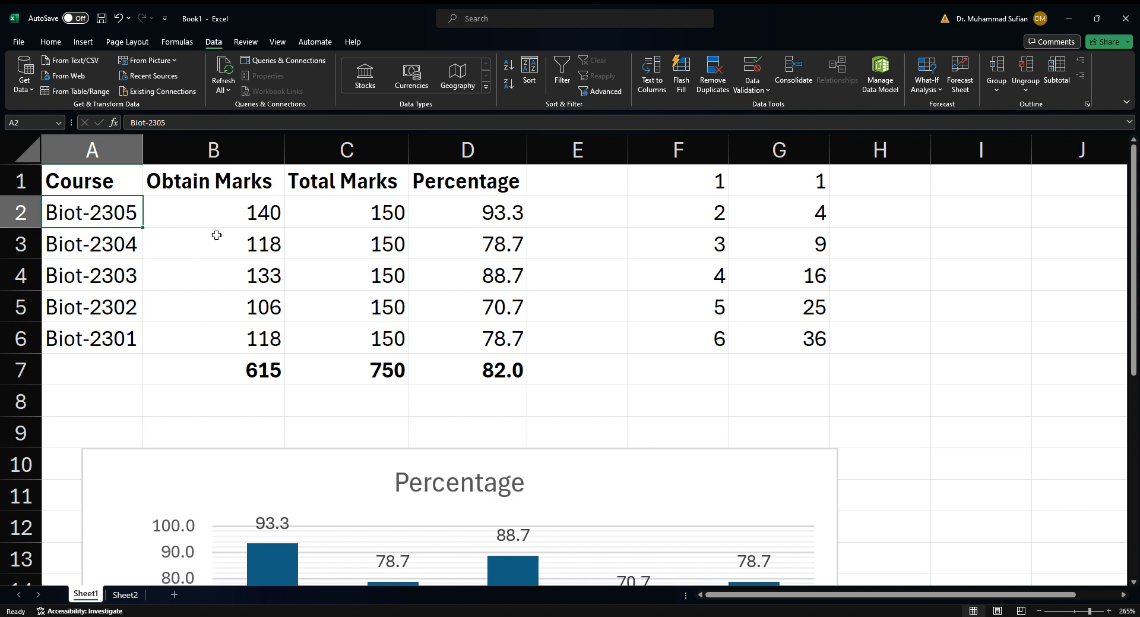
click(128, 186)
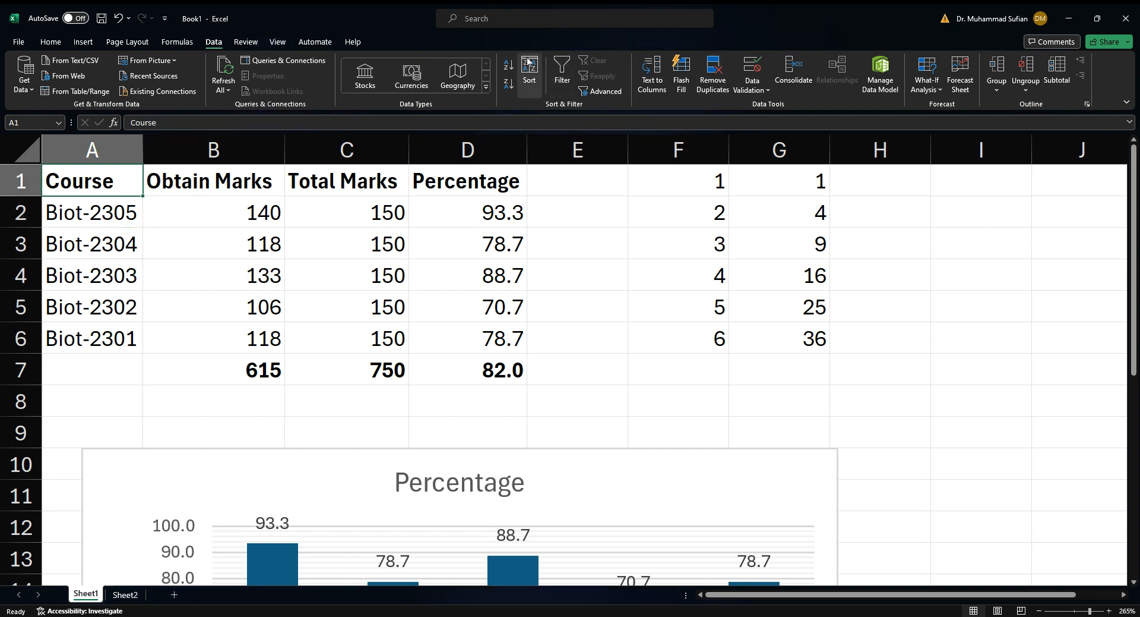
click(525, 66)
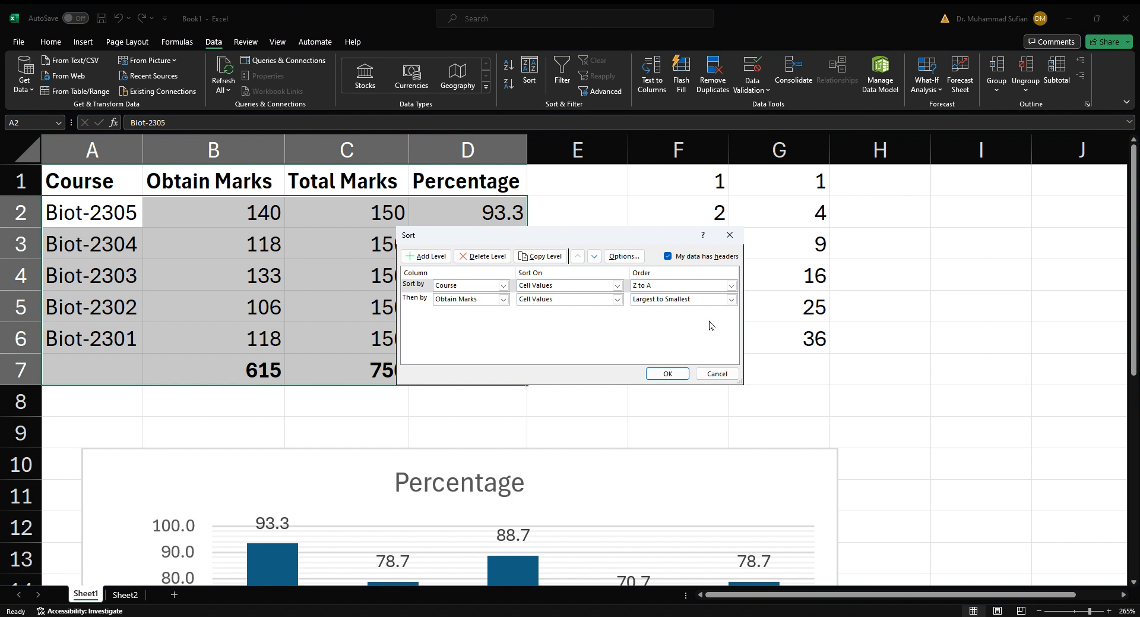
click(414, 288)
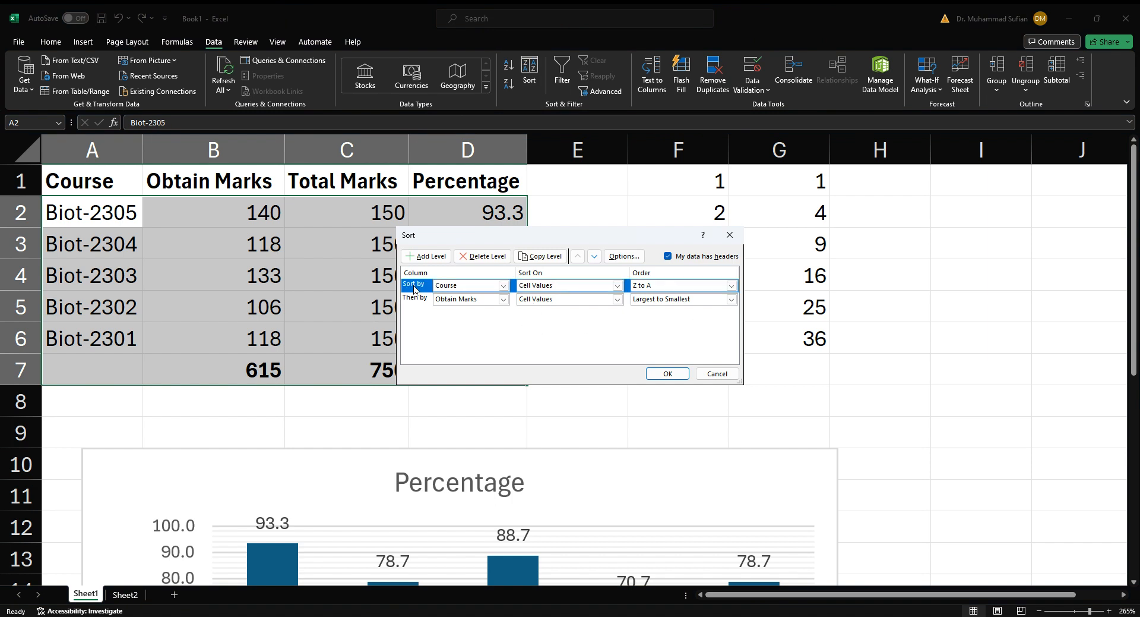
click(595, 257)
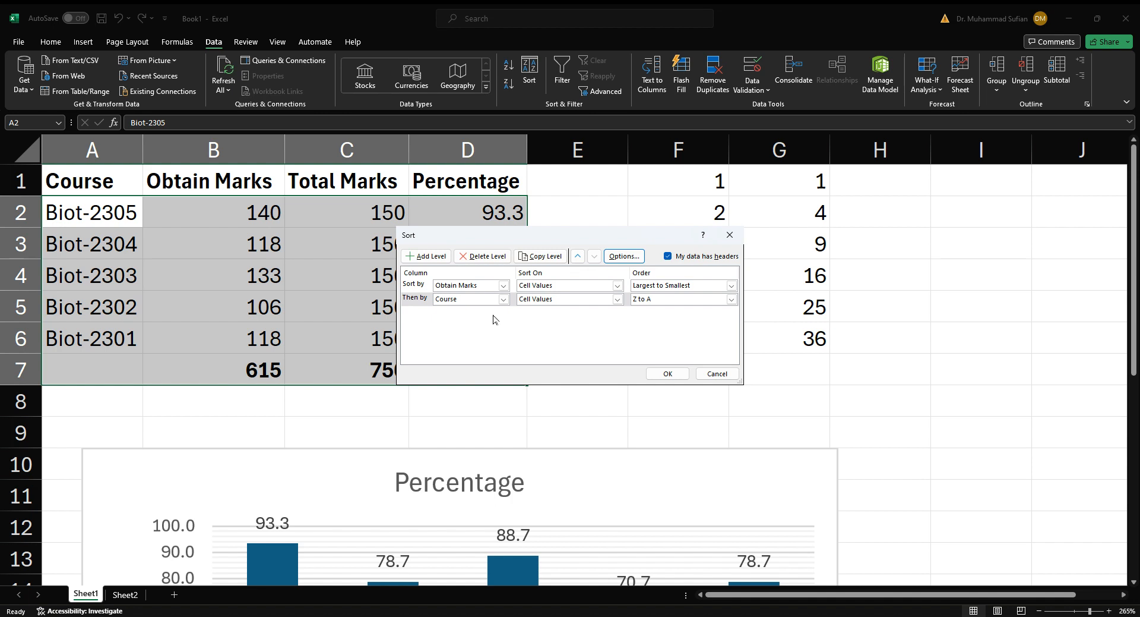
click(666, 374)
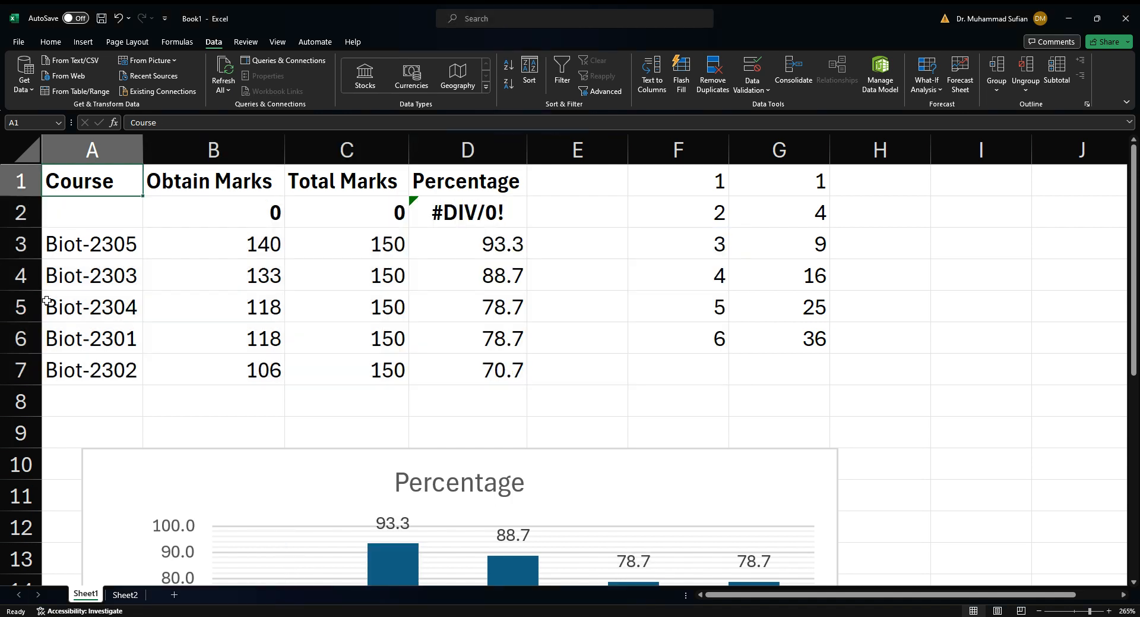
key(ctrl+z)
click(216, 248)
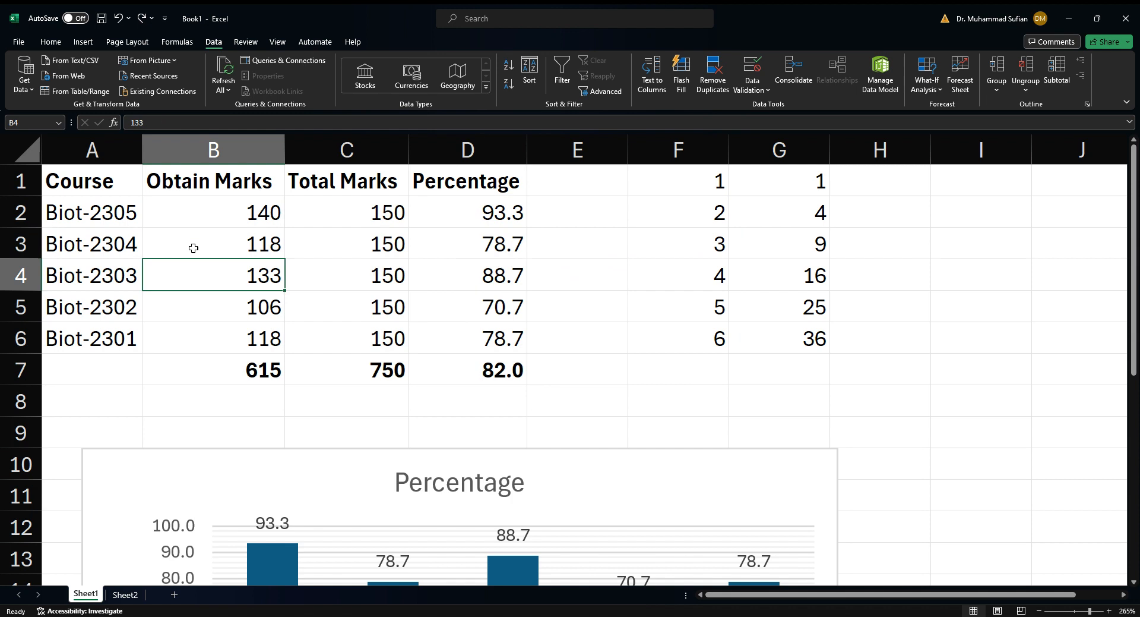
click(102, 214)
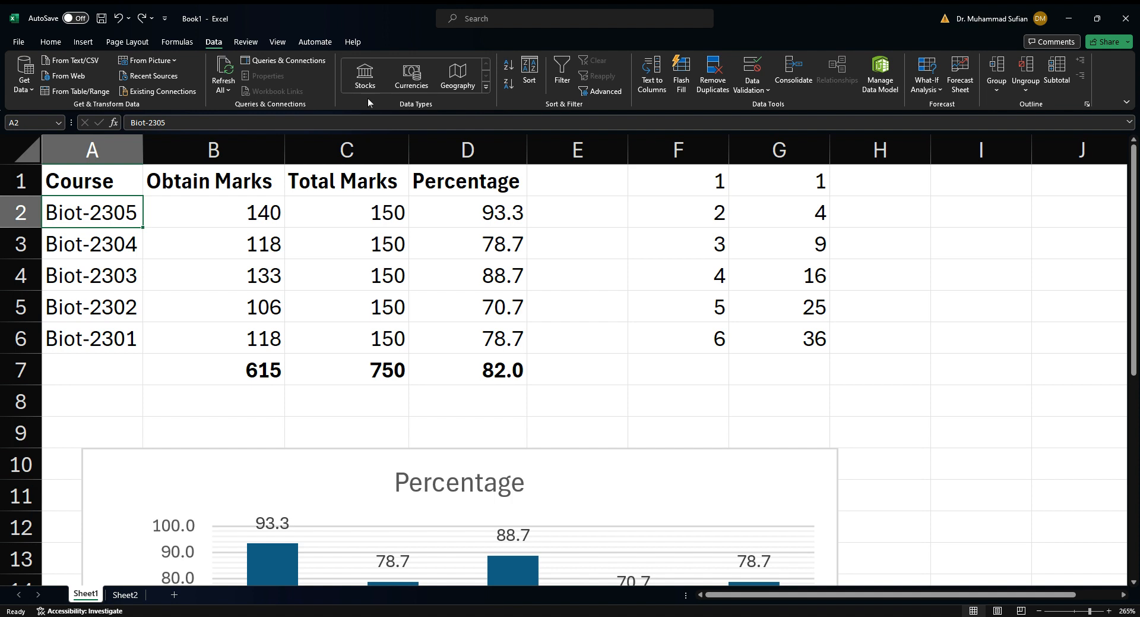
click(531, 66)
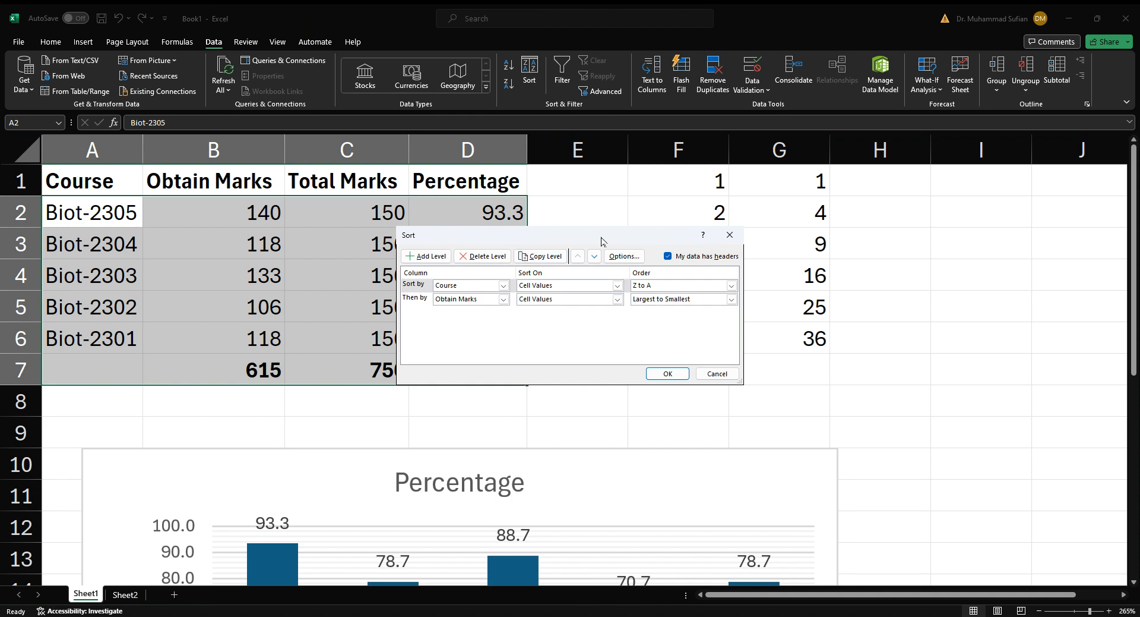
drag(600, 242, 532, 425)
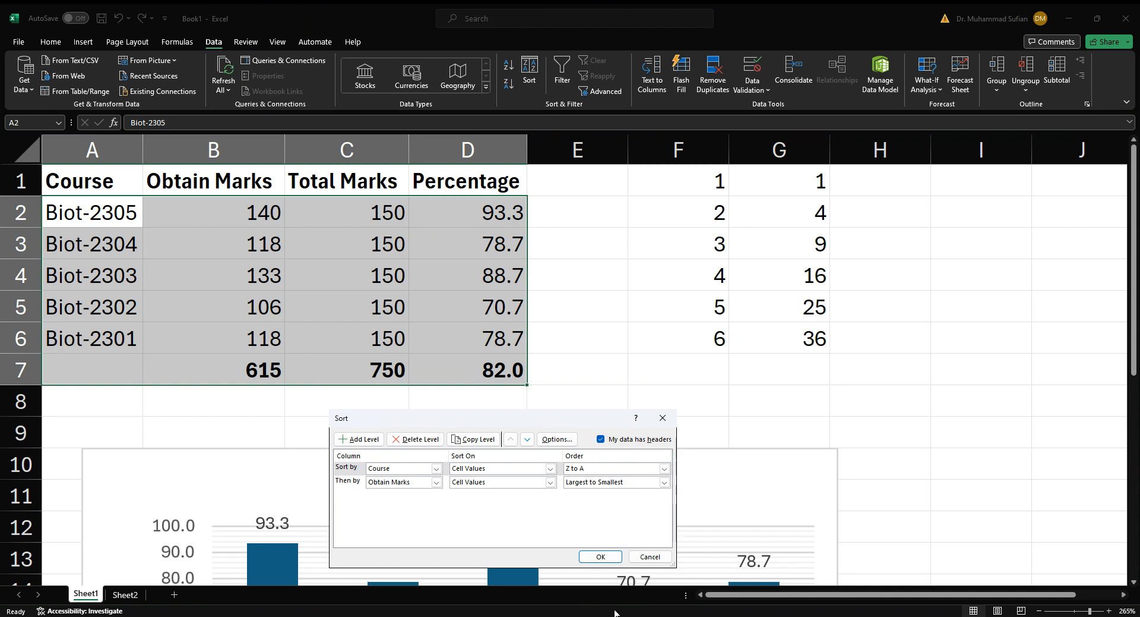
click(652, 557)
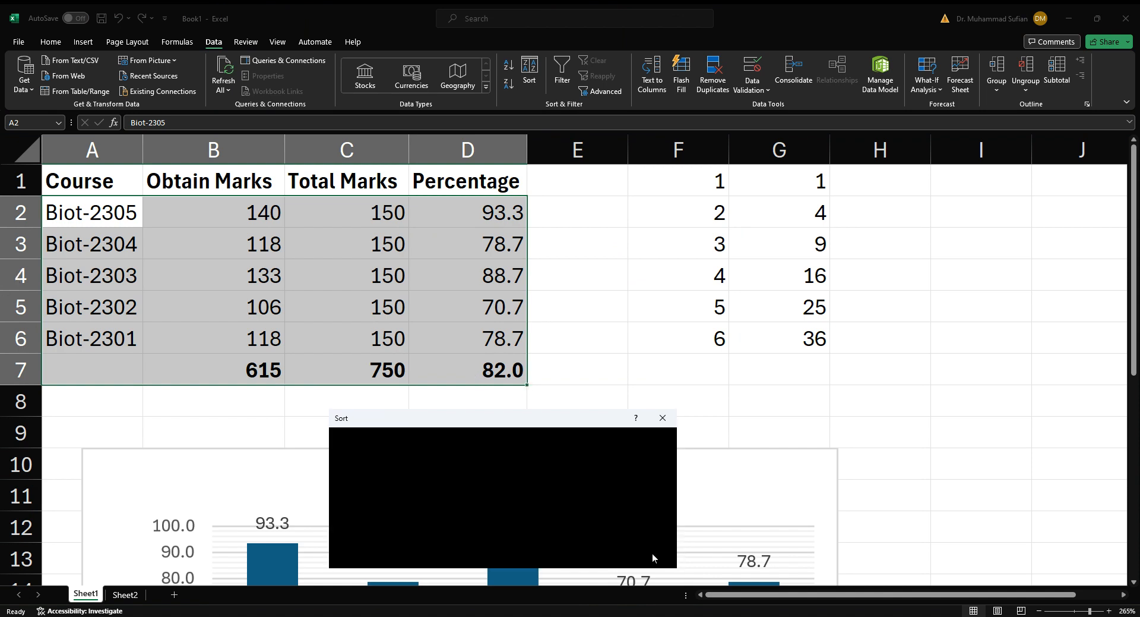
Step: Try applying the two-level sort to cells A2 to D6, leaving the header row out of the selection
drag(80, 218, 460, 345)
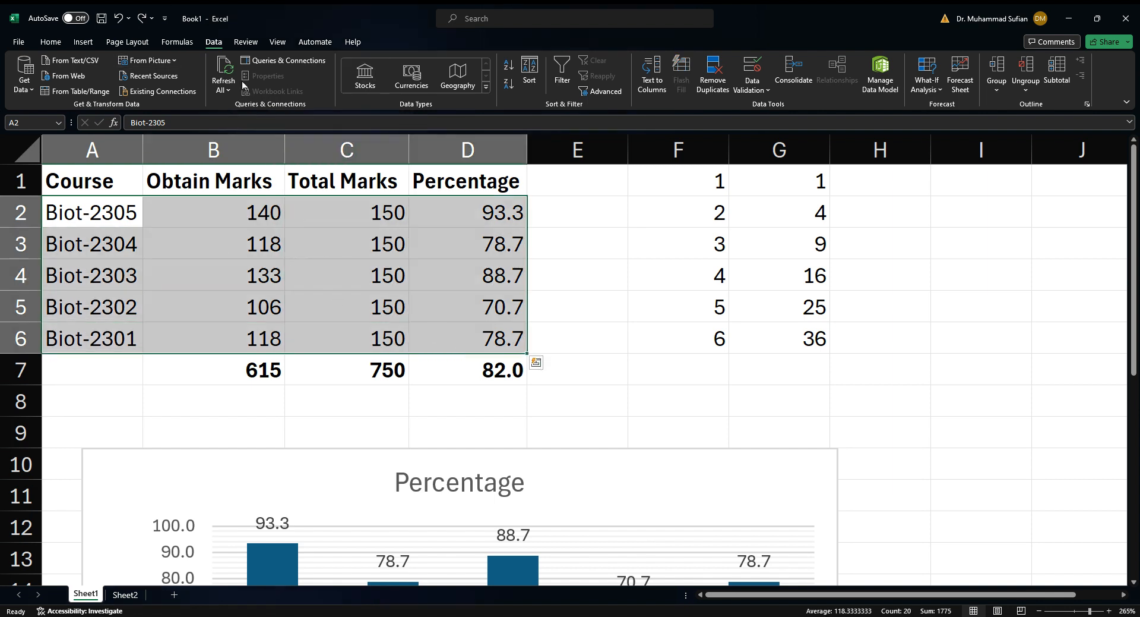
click(529, 68)
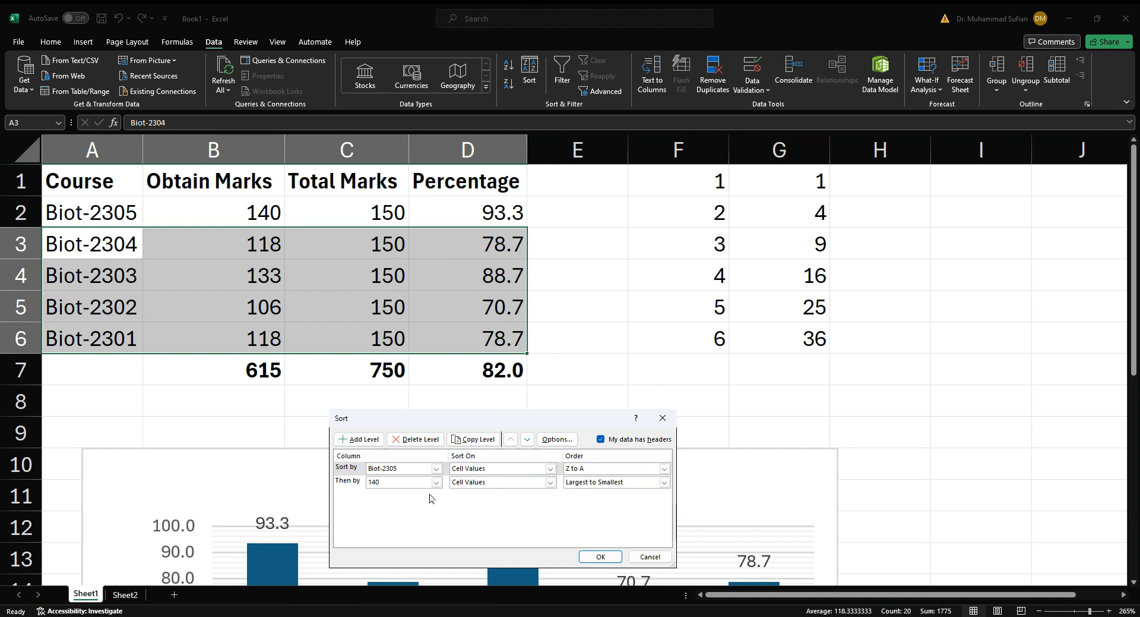
click(606, 556)
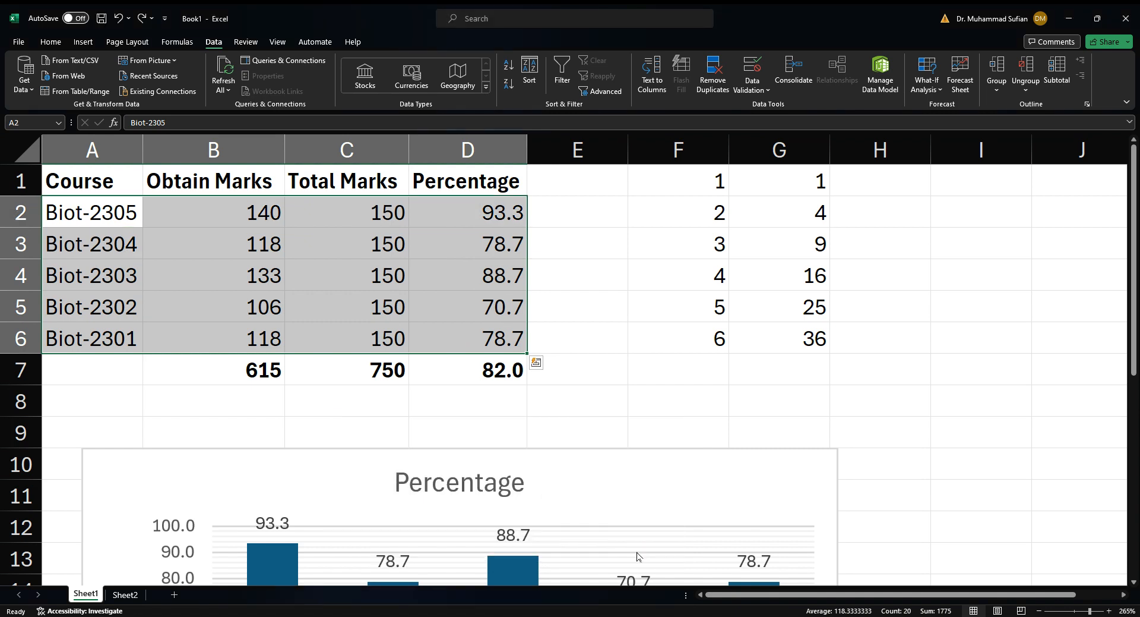
Step: Sort the range A1 to D6 by Course from Z to A and by Obtain Marks from Largest to Smallest
click(104, 212)
drag(122, 193, 452, 341)
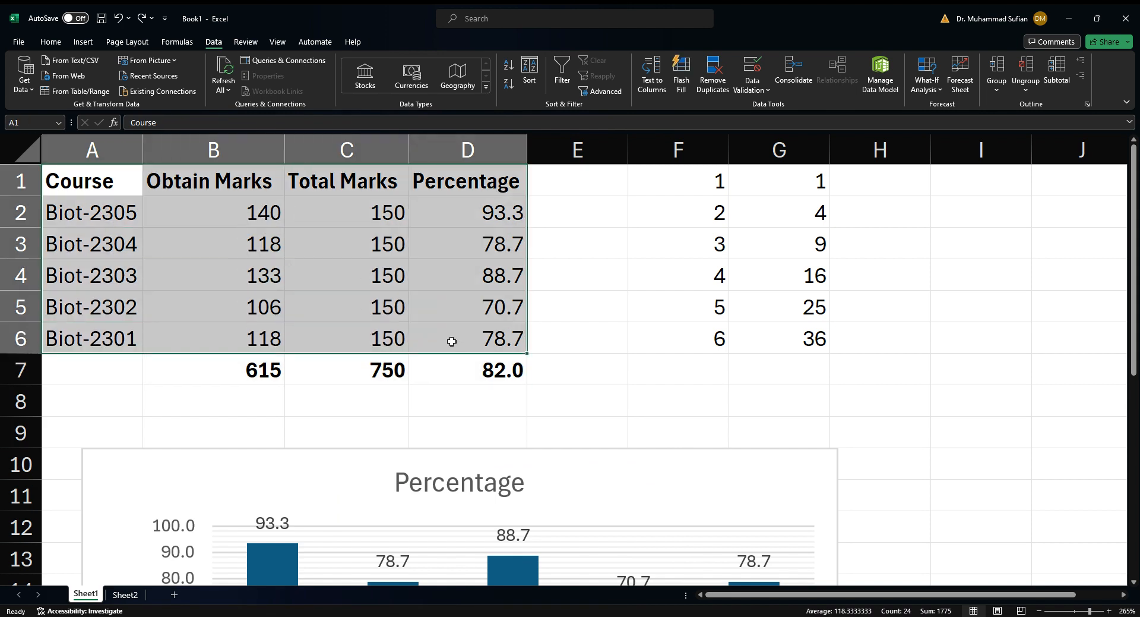
click(537, 73)
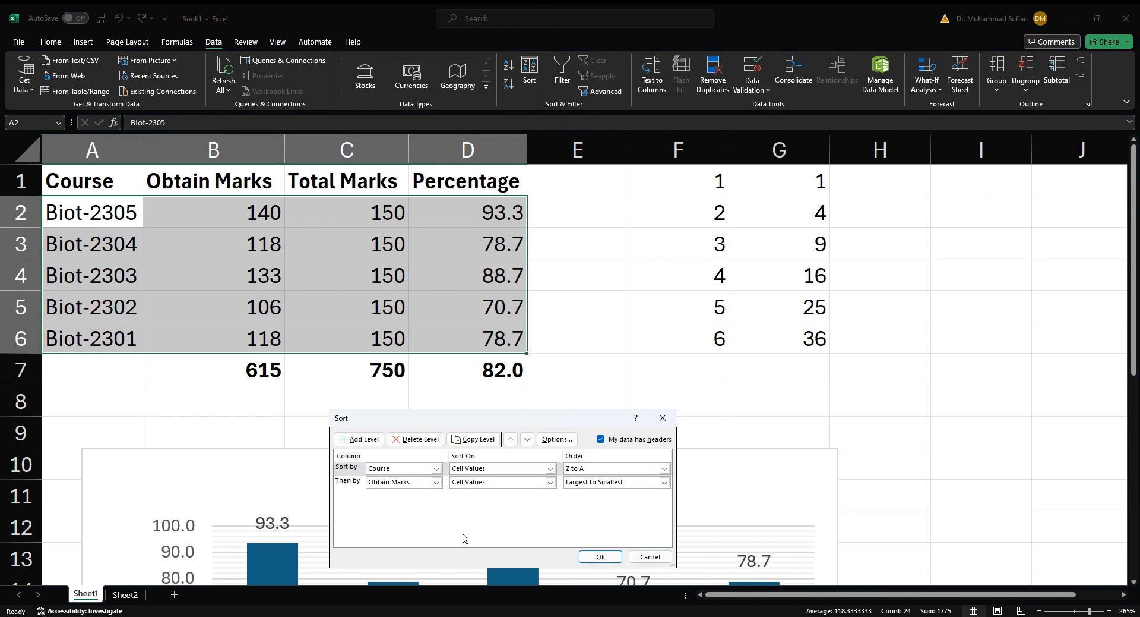
click(599, 556)
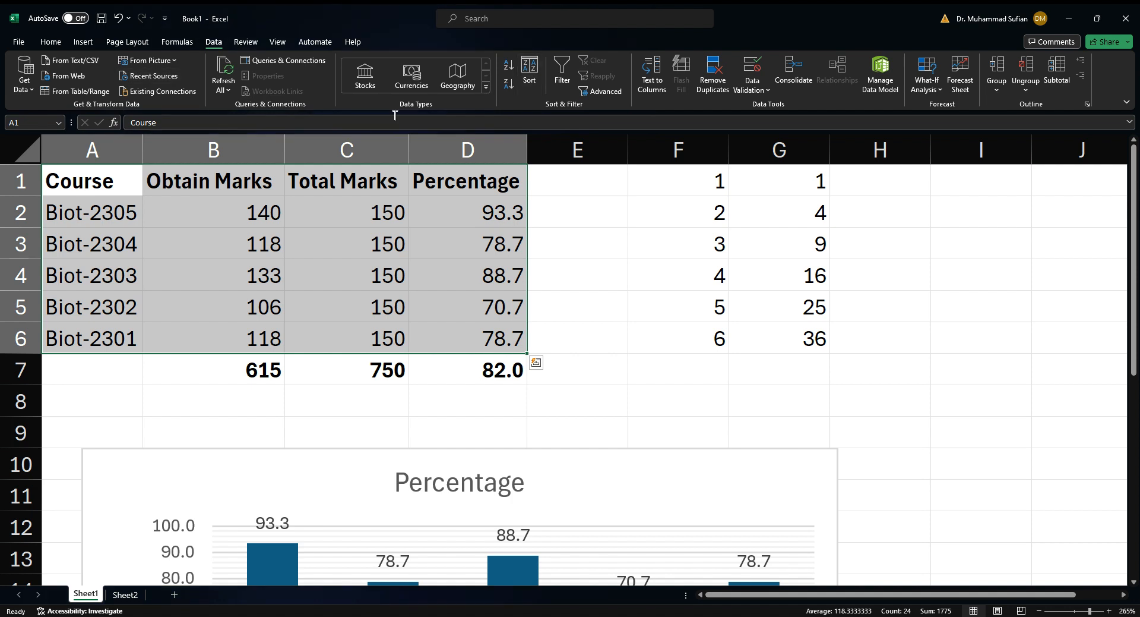
Step: Re-sort the range with the Course level moved below Obtain Marks, keeping Largest to Smallest and Z to A orders
click(529, 72)
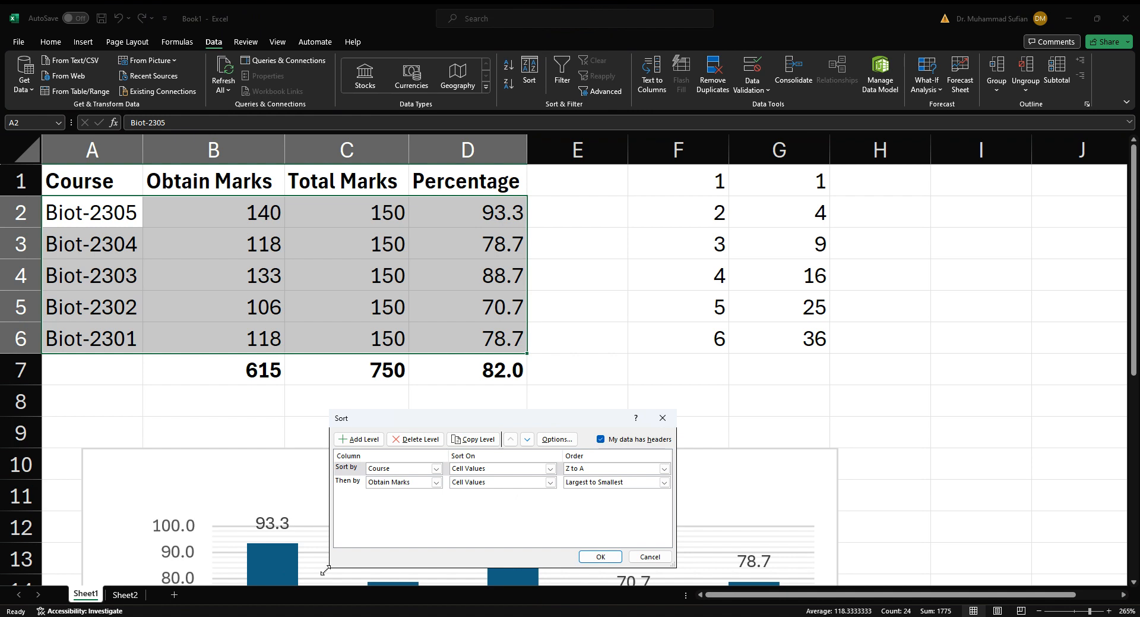
click(347, 469)
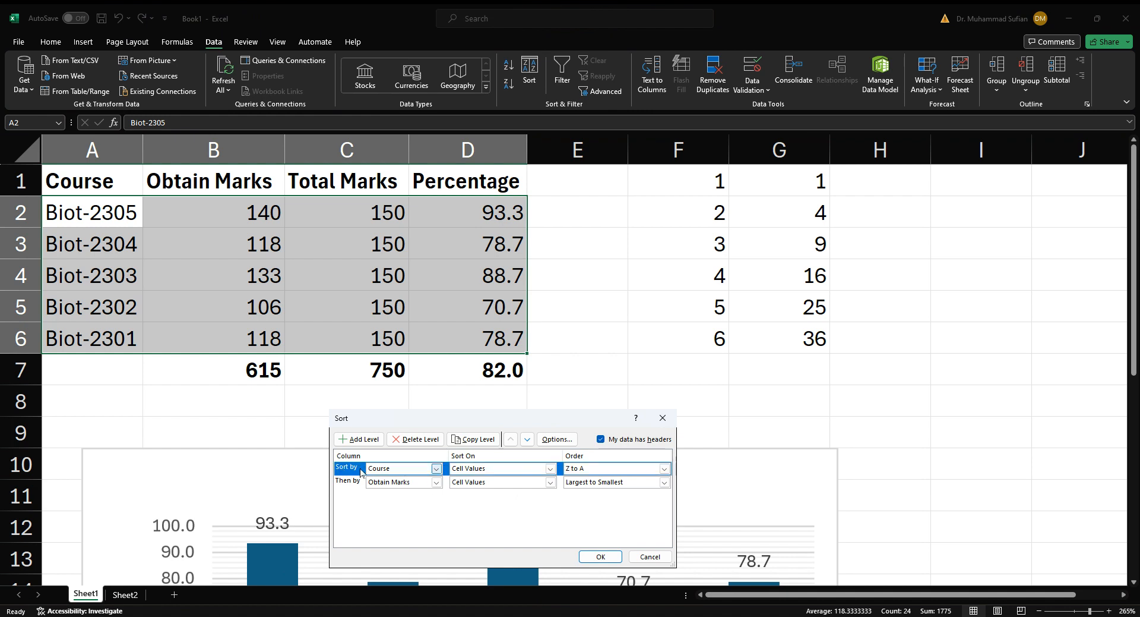
click(527, 439)
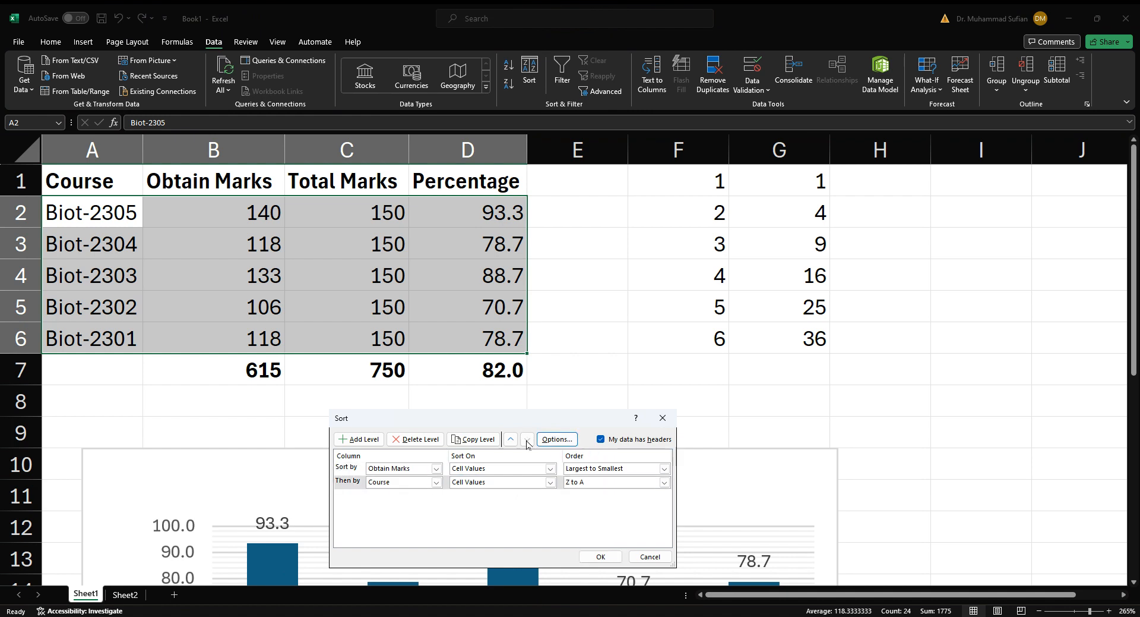
click(600, 555)
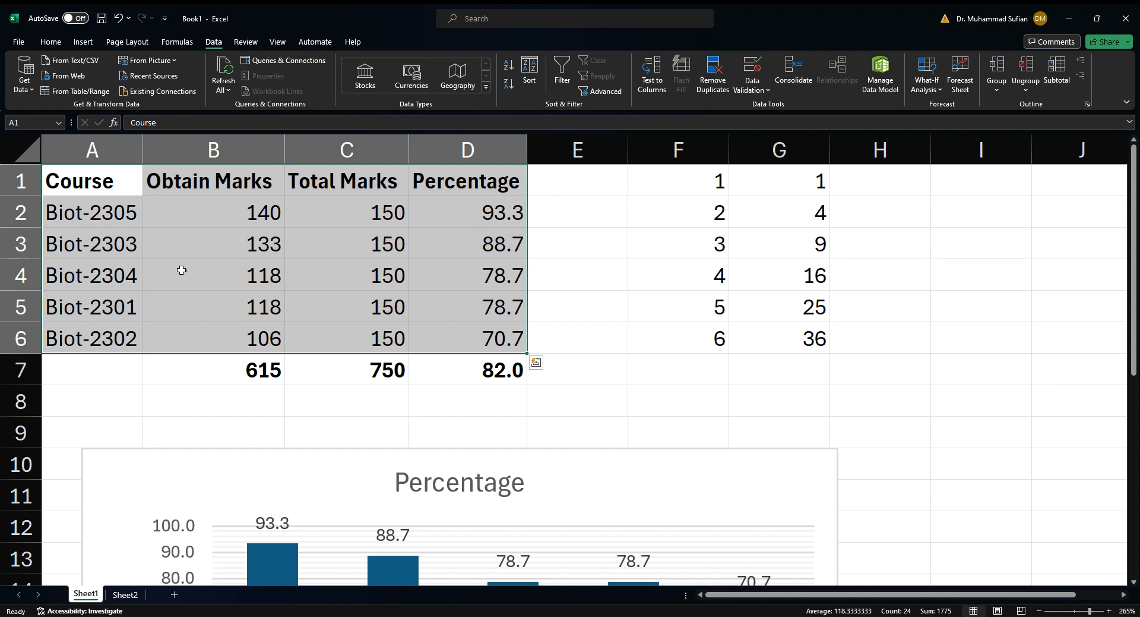
Step: Examine the course order of the rows with equal marks and the sorted values in the Percentage column
click(237, 272)
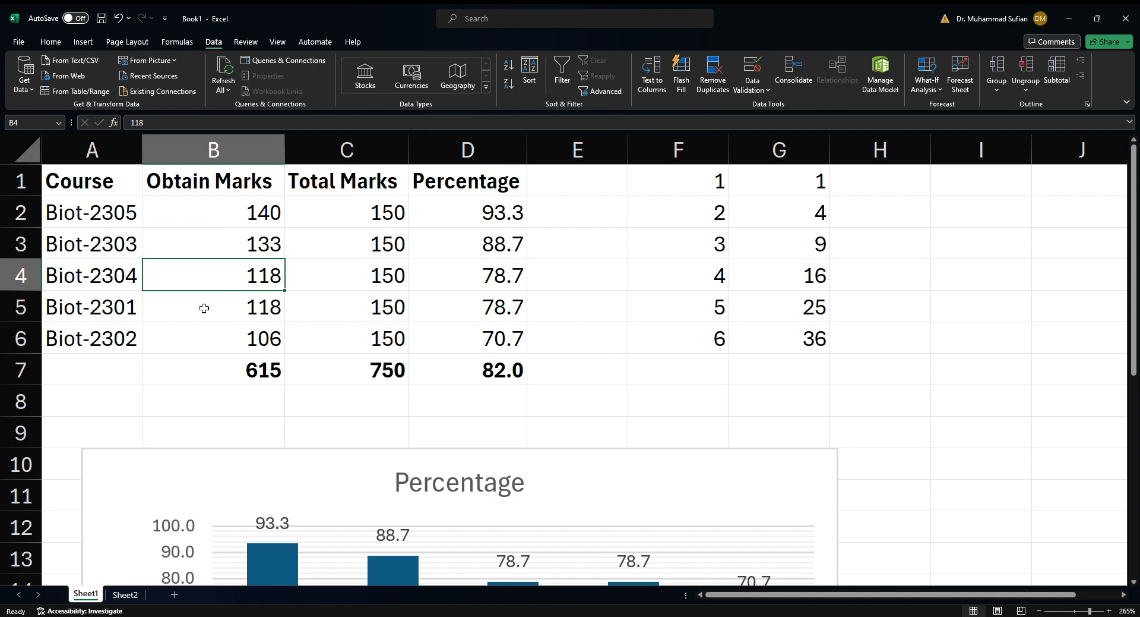
click(94, 276)
click(105, 305)
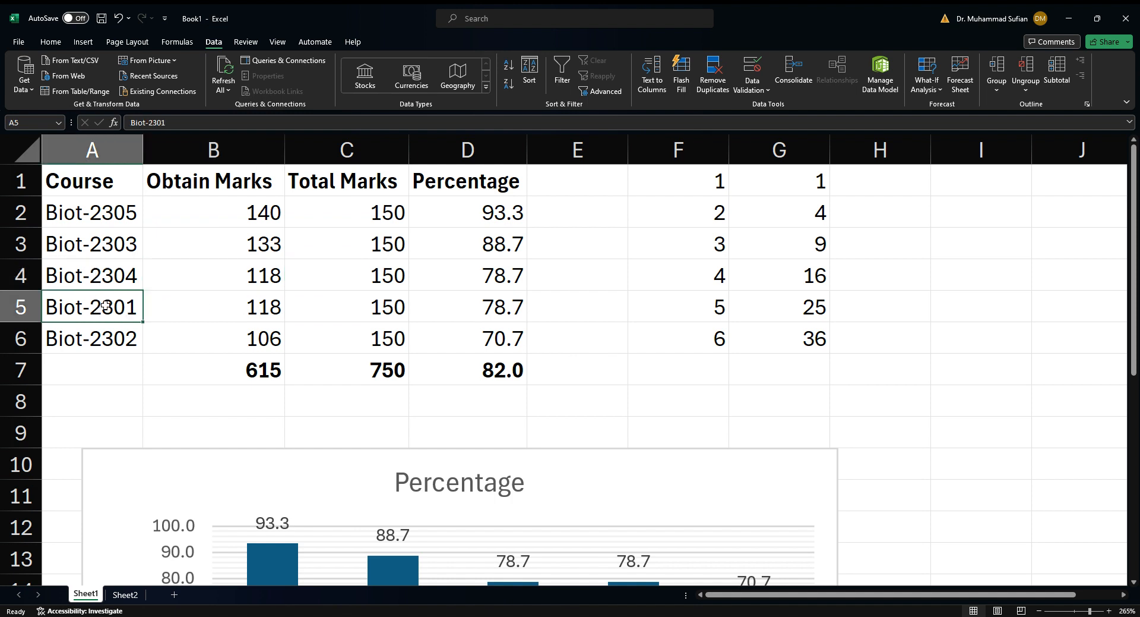
click(107, 344)
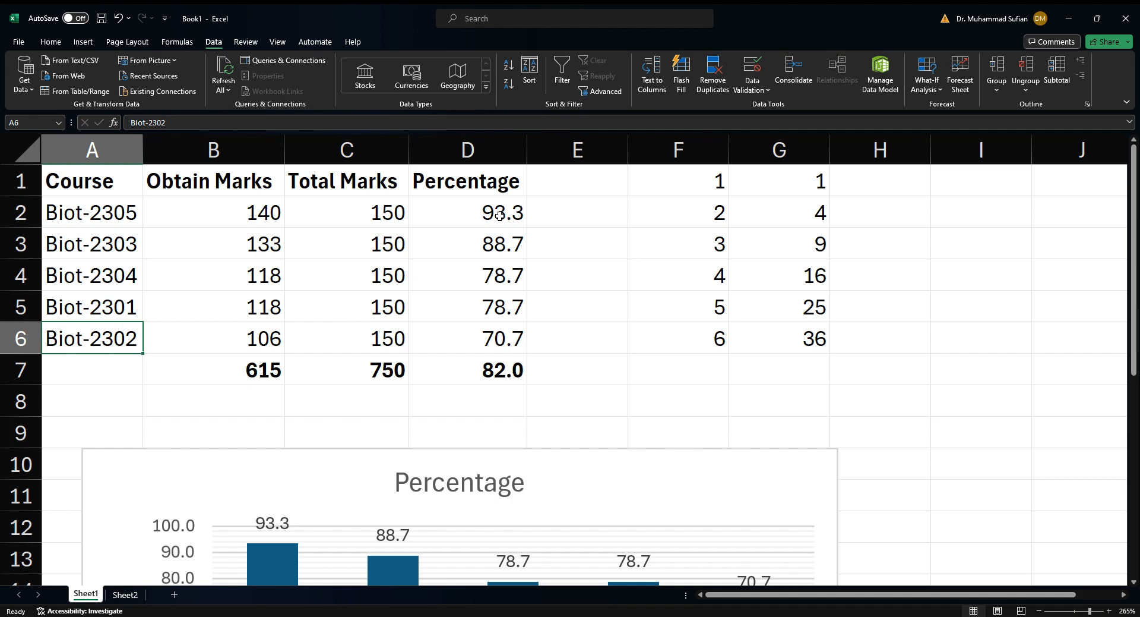
drag(503, 214, 502, 306)
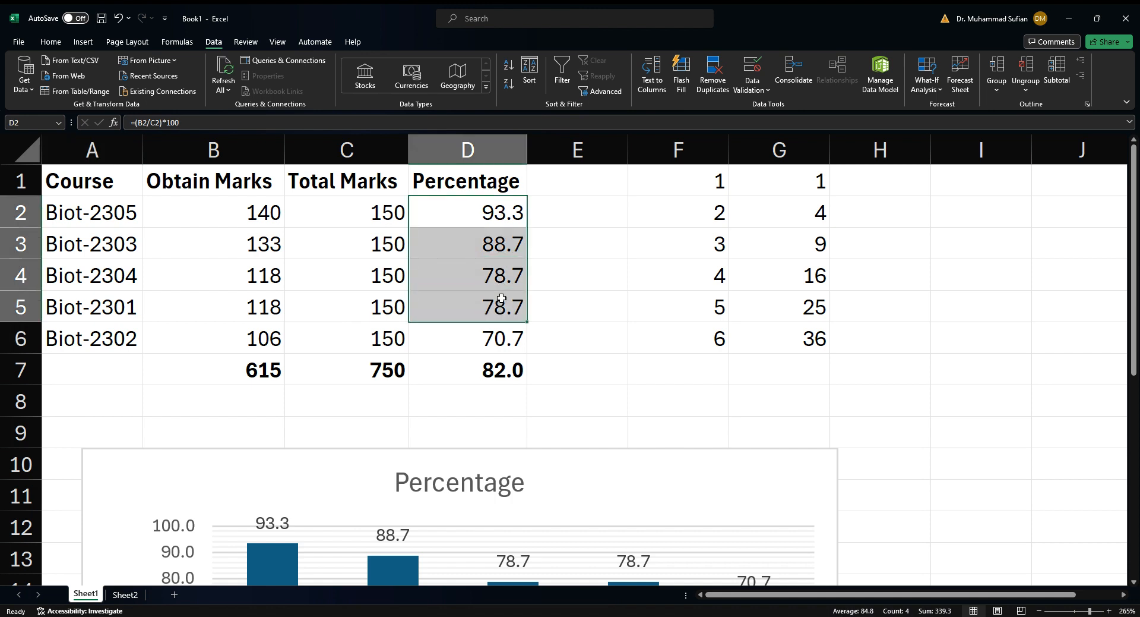
scroll(511, 347, down, 1)
scroll(504, 331, up, 1)
Step: Format cells G1 to G6 as Currency with the $ symbol and 1 decimal place
drag(804, 182, 794, 334)
right_click(783, 286)
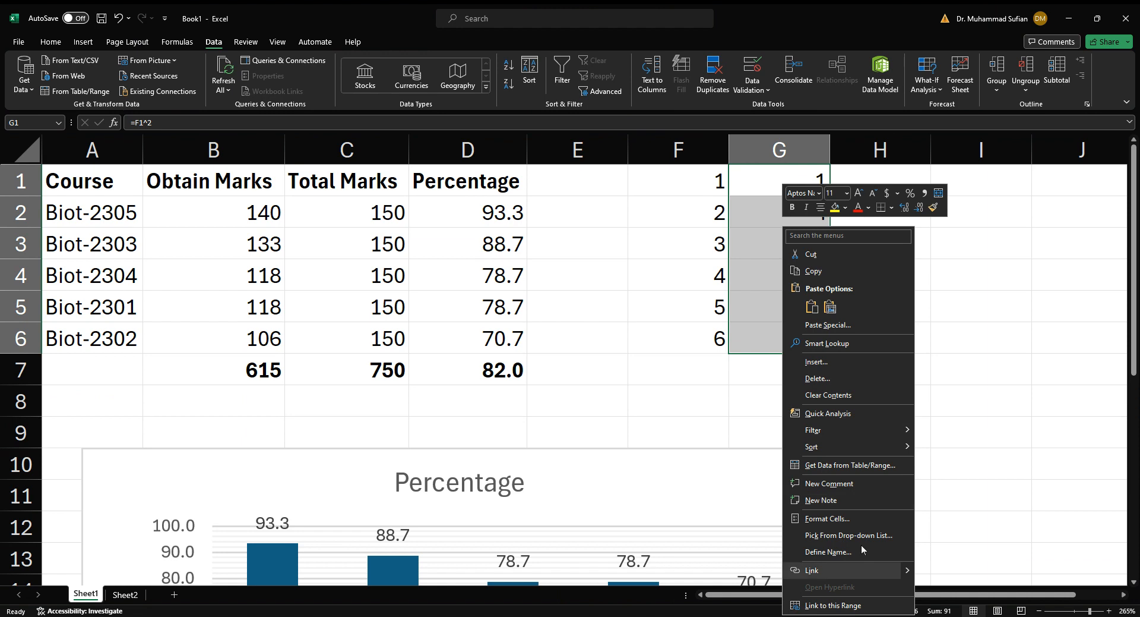
click(878, 519)
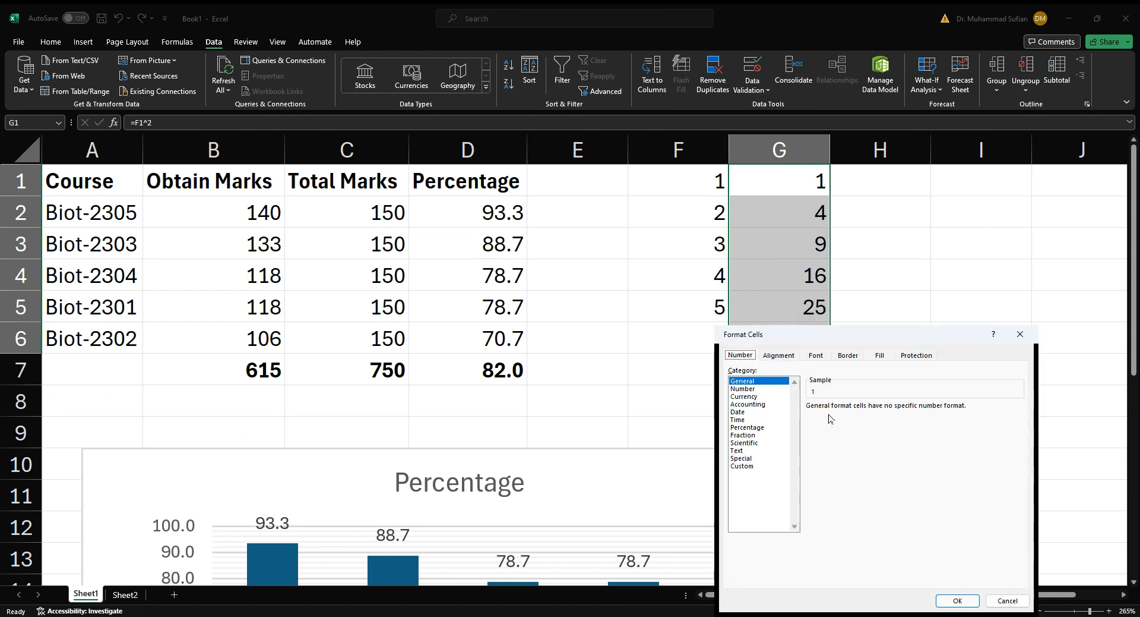
click(775, 396)
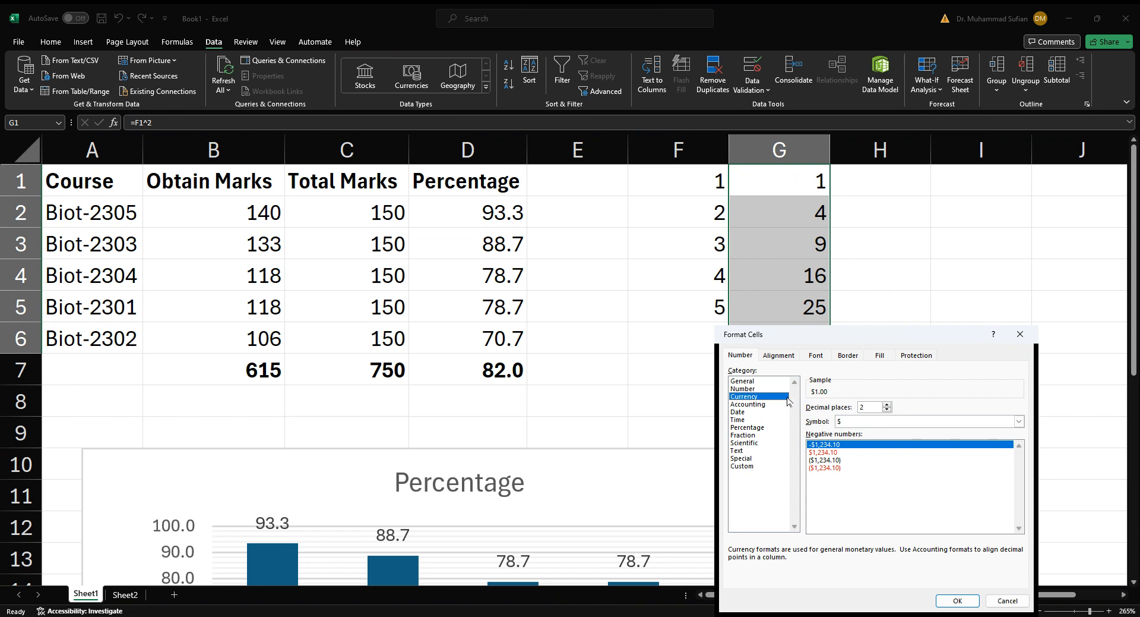
click(887, 409)
click(957, 601)
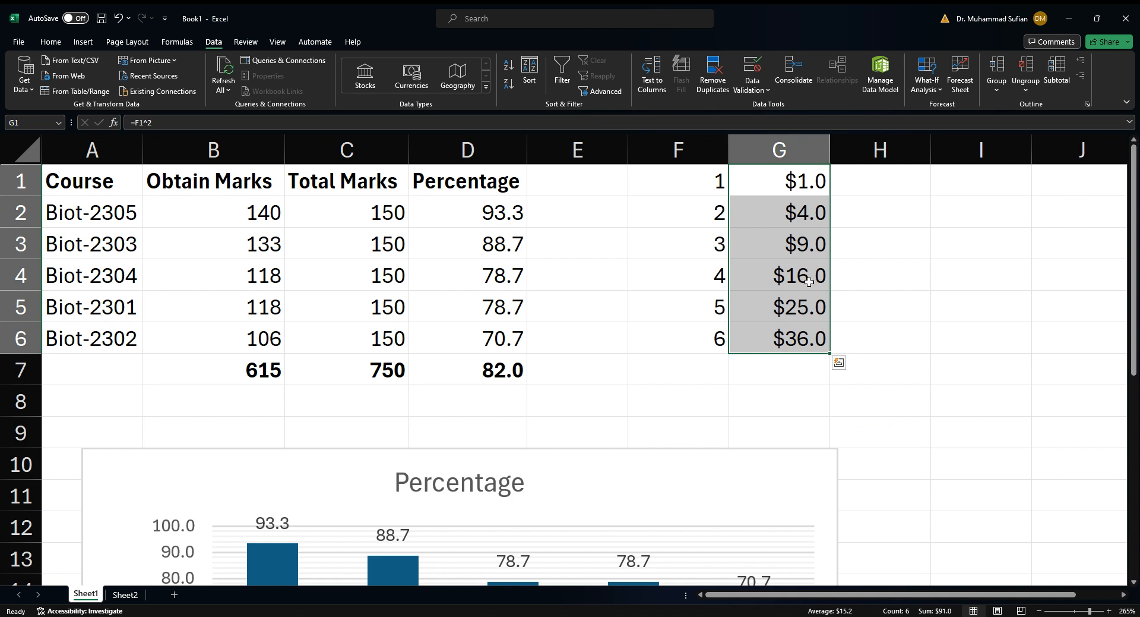
Step: Try formatting cells G1 to G6 as dates of the *3/14/2012 type, and undo that format
right_click(783, 227)
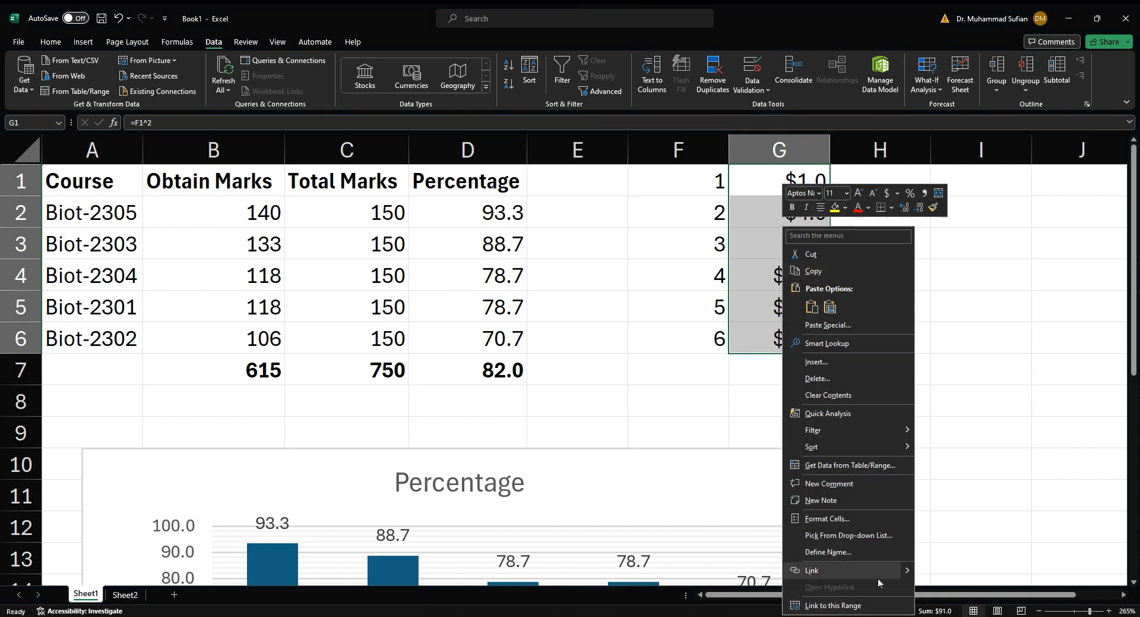
click(881, 518)
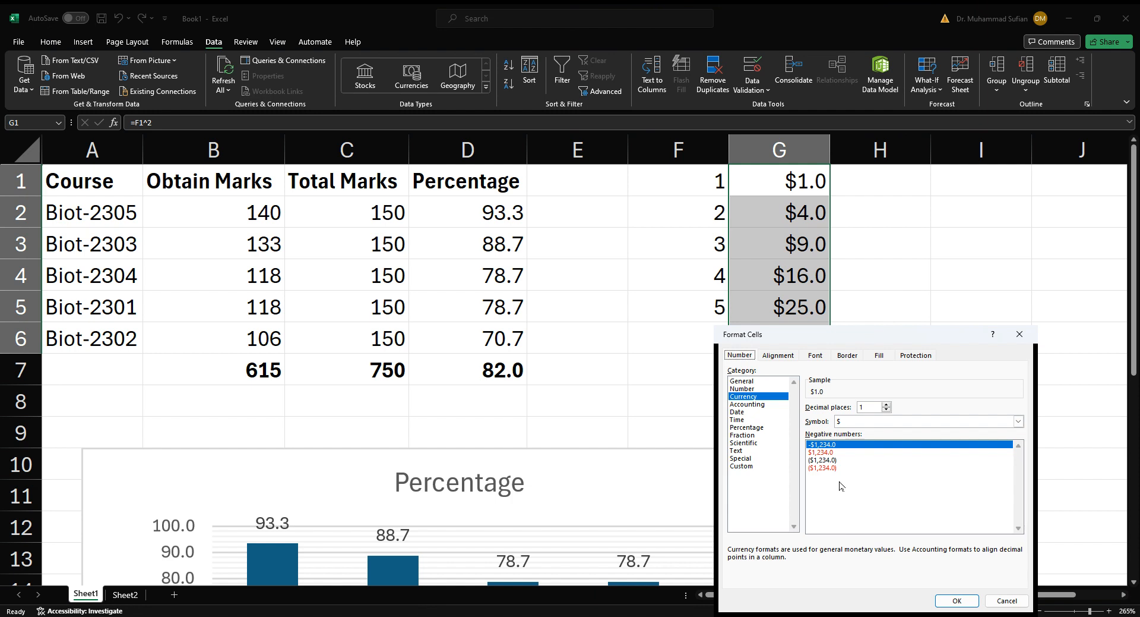
click(775, 412)
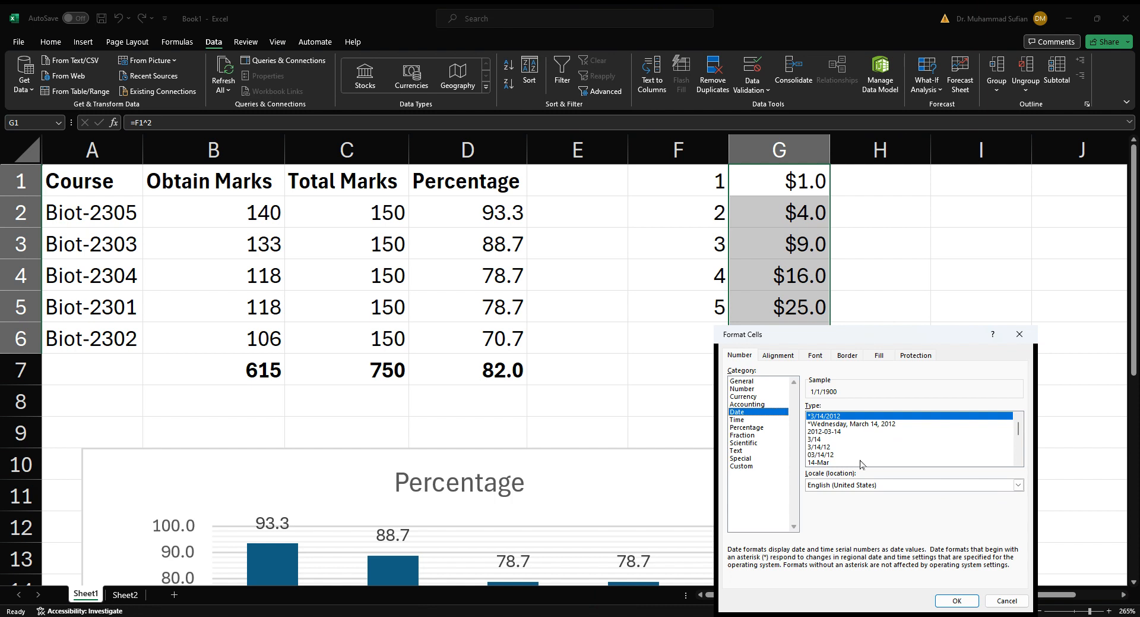
click(863, 424)
click(861, 416)
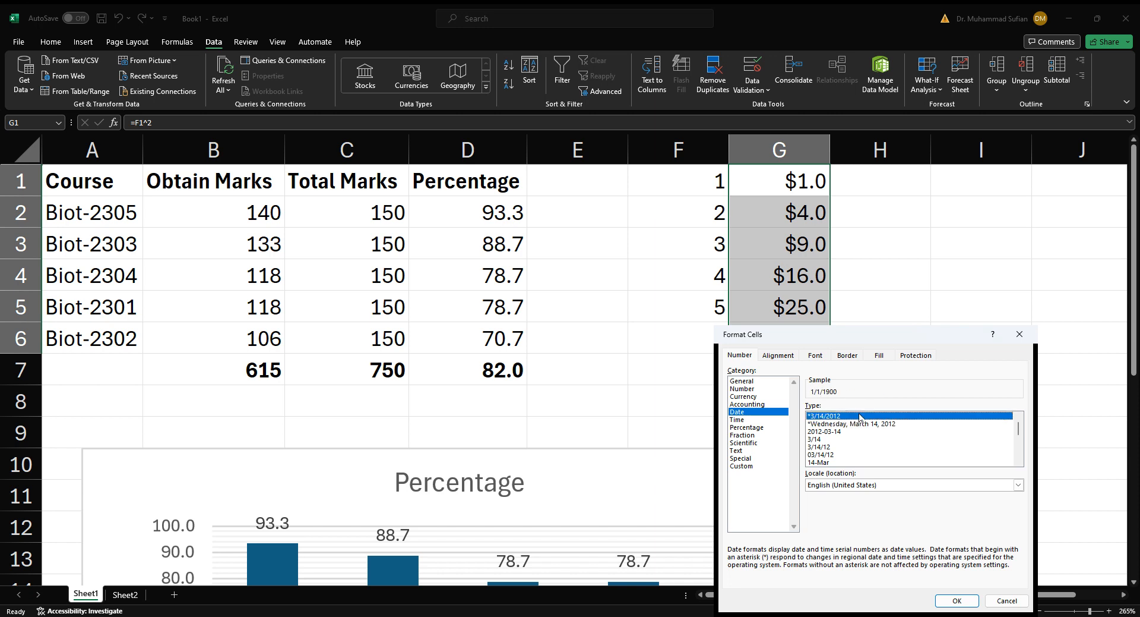
click(968, 599)
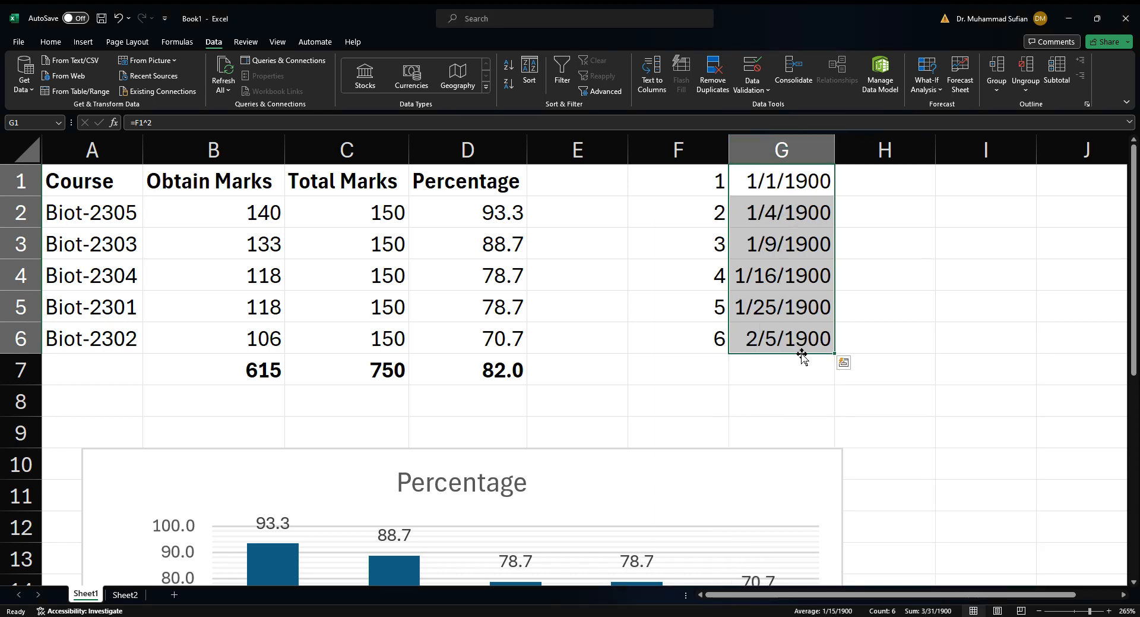
right_click(812, 231)
key(Escape)
key(ctrl+z)
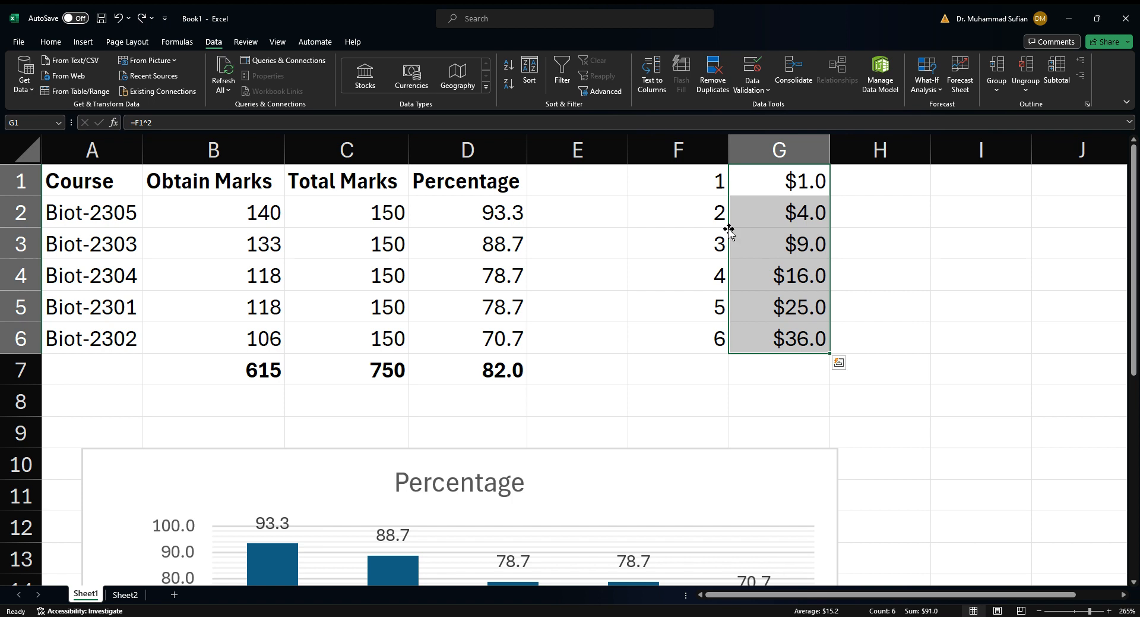
Step: Format cells F1 to F6 as dates of the 14-Mar type
drag(695, 177, 690, 336)
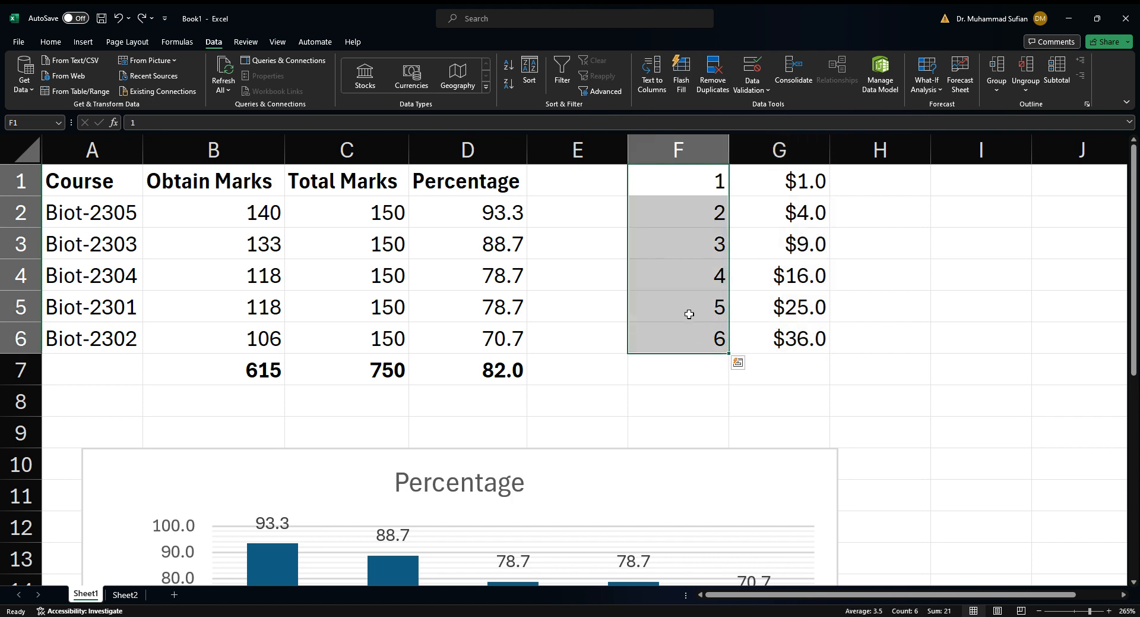
right_click(679, 219)
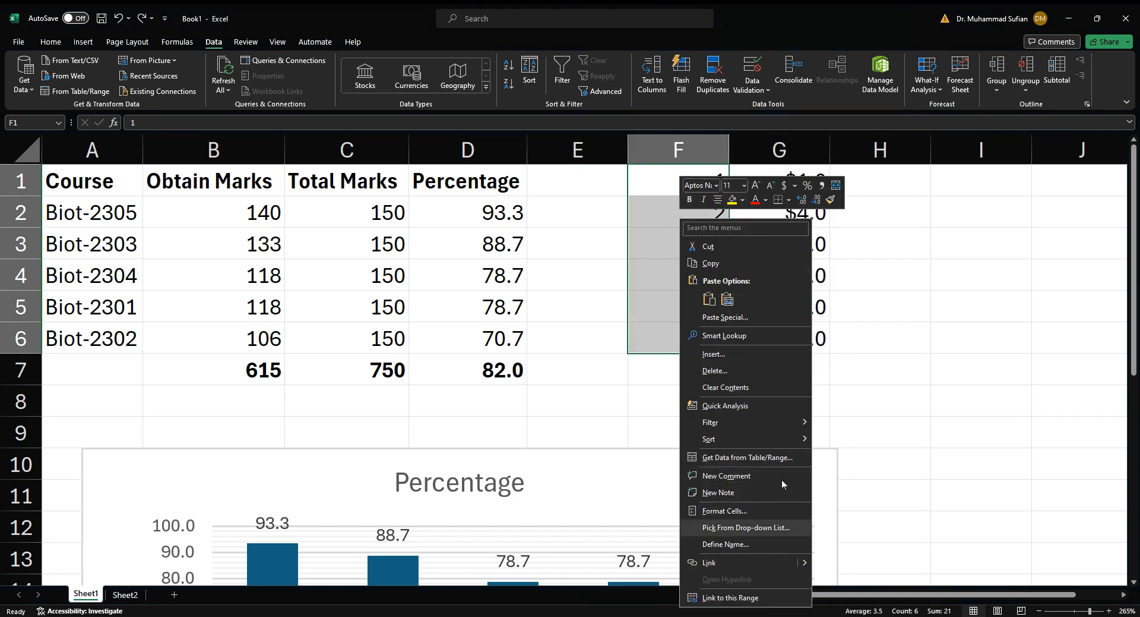
click(778, 510)
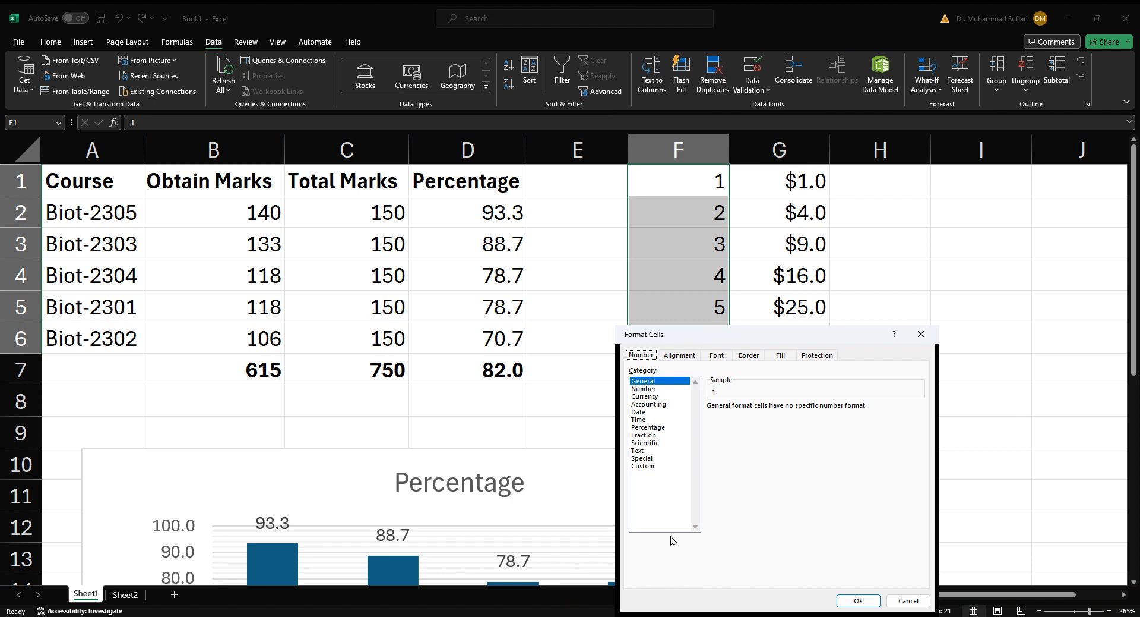
click(678, 412)
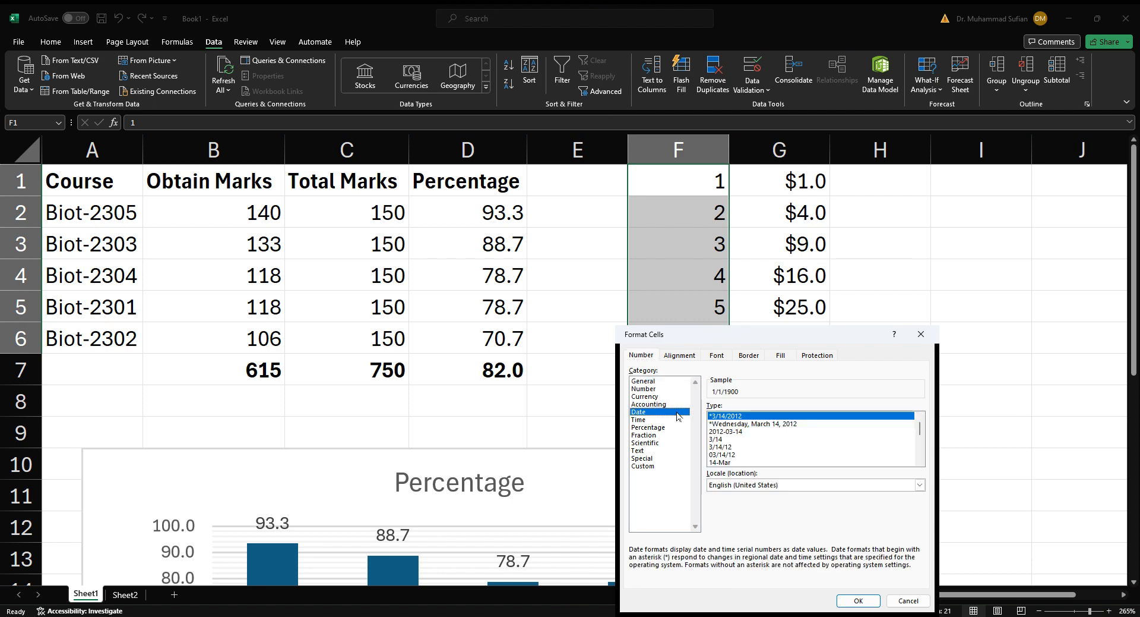
click(781, 463)
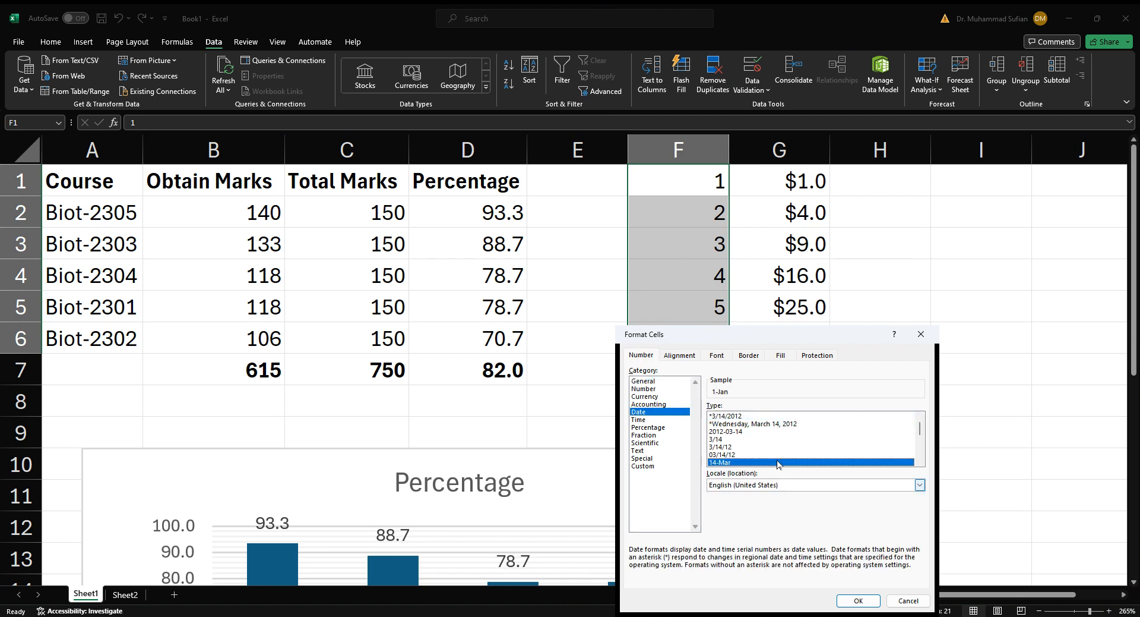
click(859, 600)
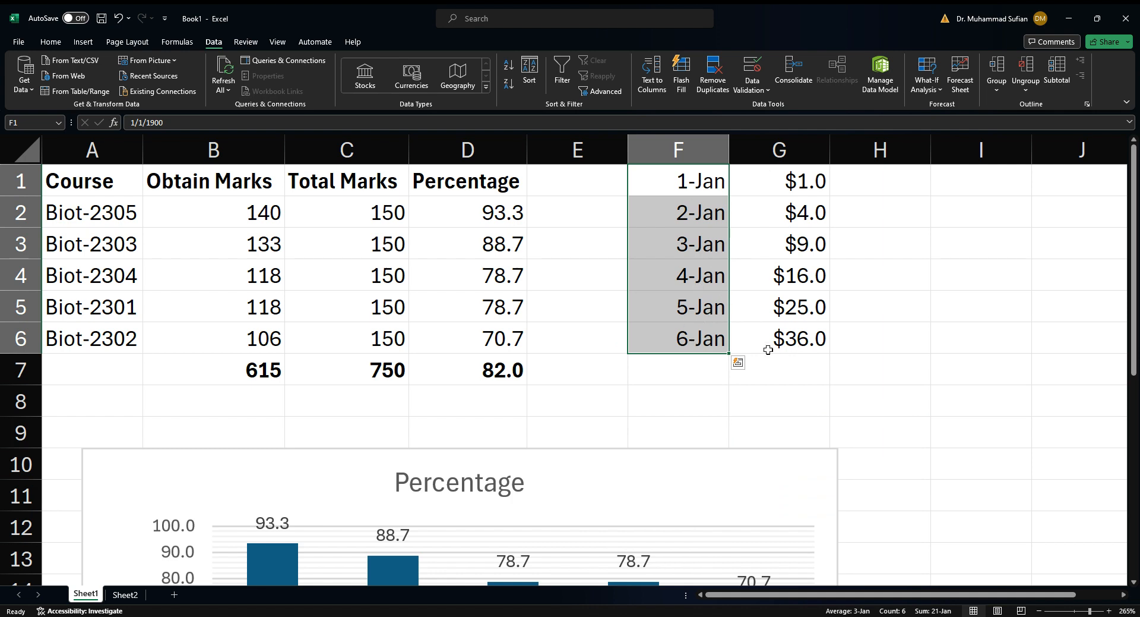
Step: Format cells F1 to F6 as Number with 0 decimal places and the 1000 separator
right_click(706, 280)
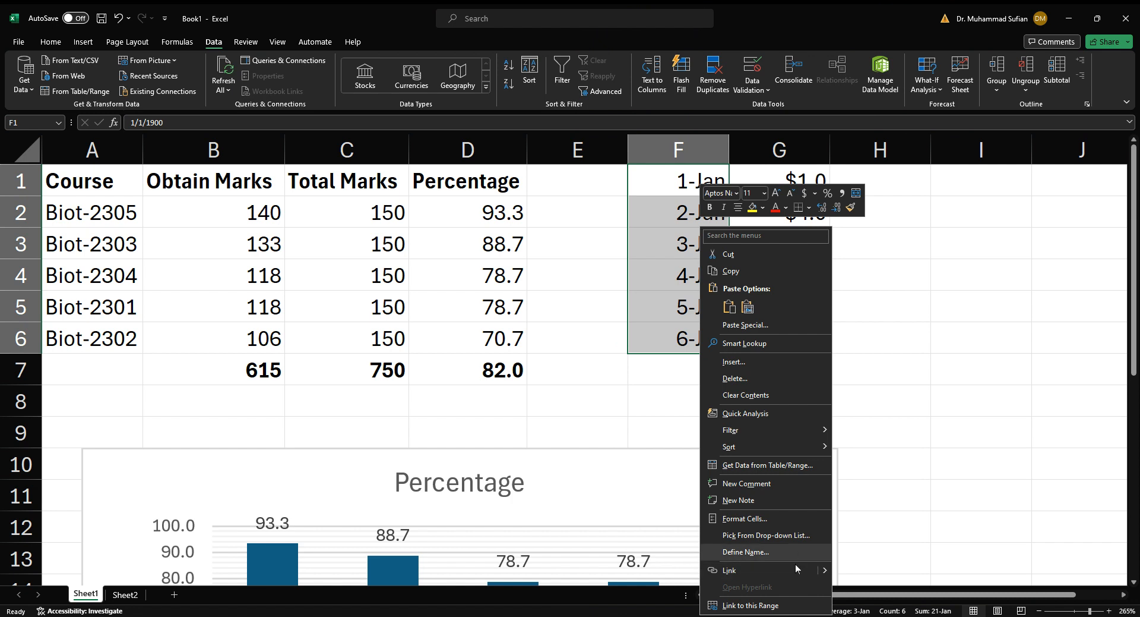
click(794, 519)
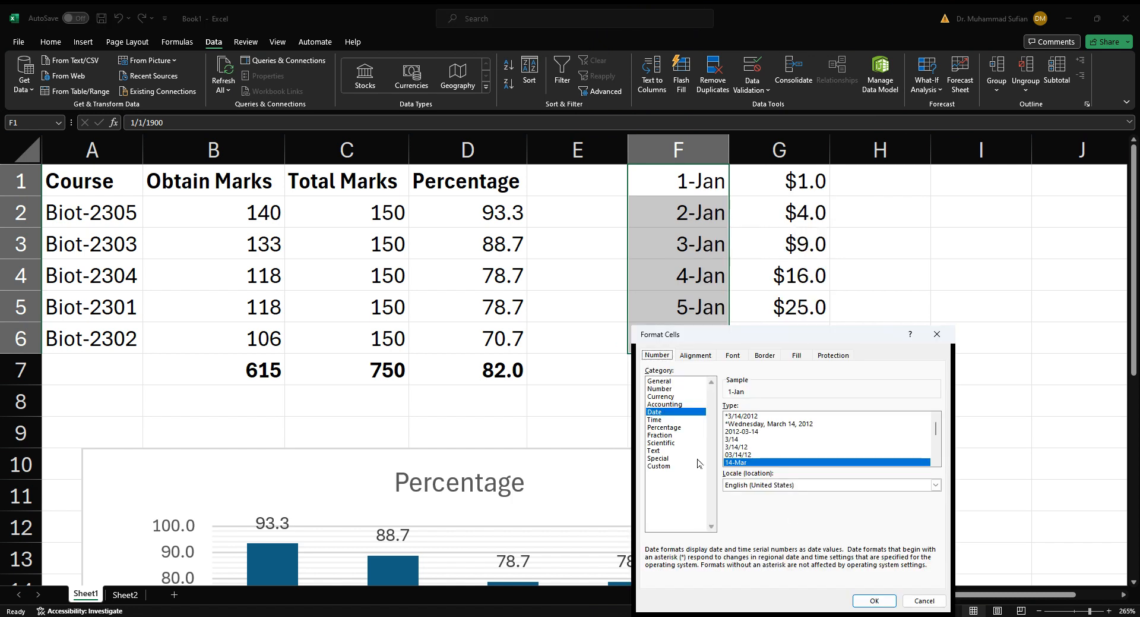
click(689, 428)
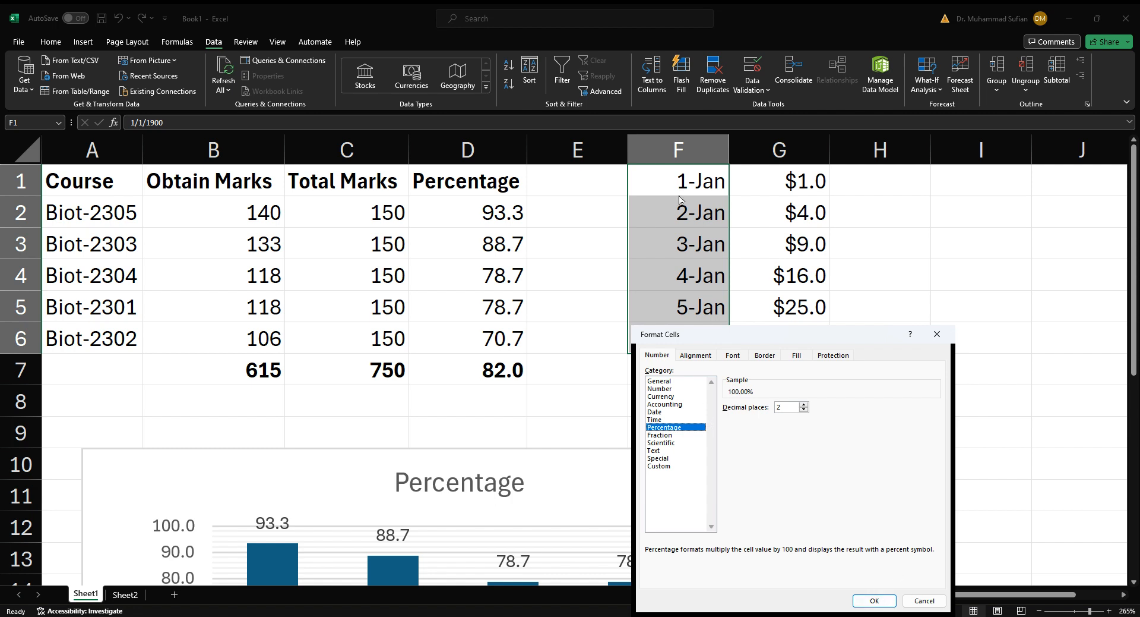
click(672, 389)
click(794, 423)
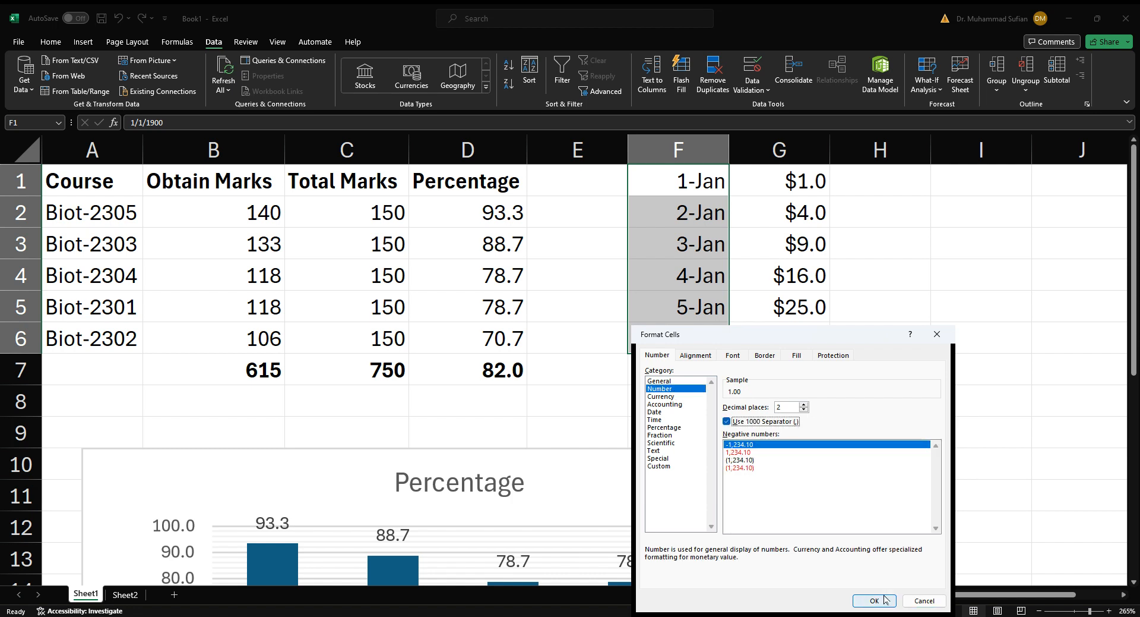
click(805, 409)
click(805, 410)
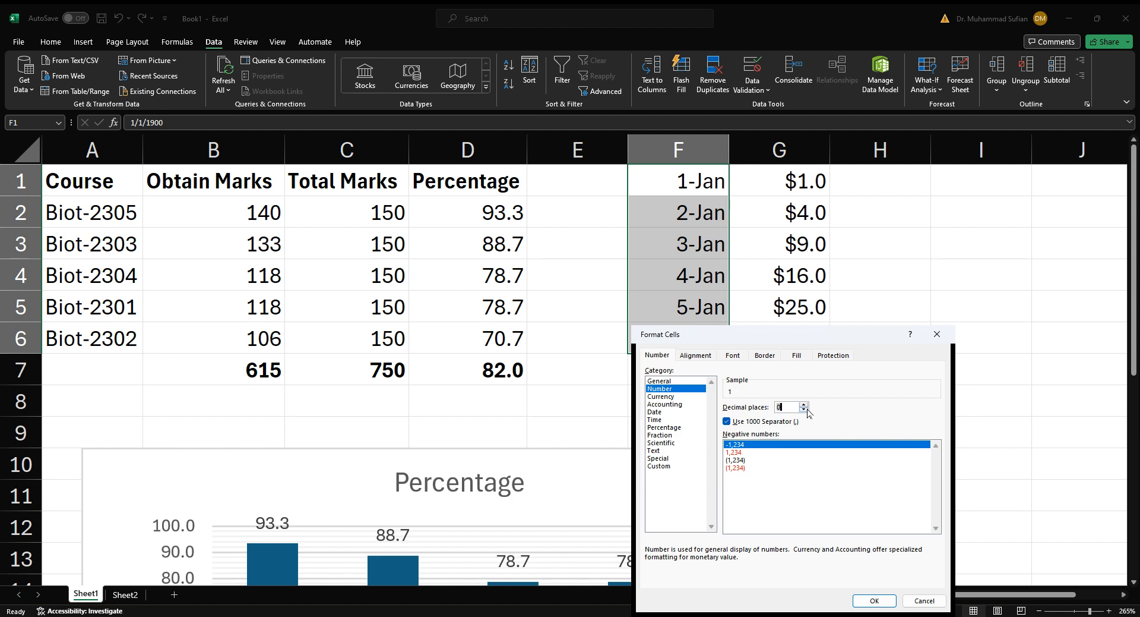
click(871, 602)
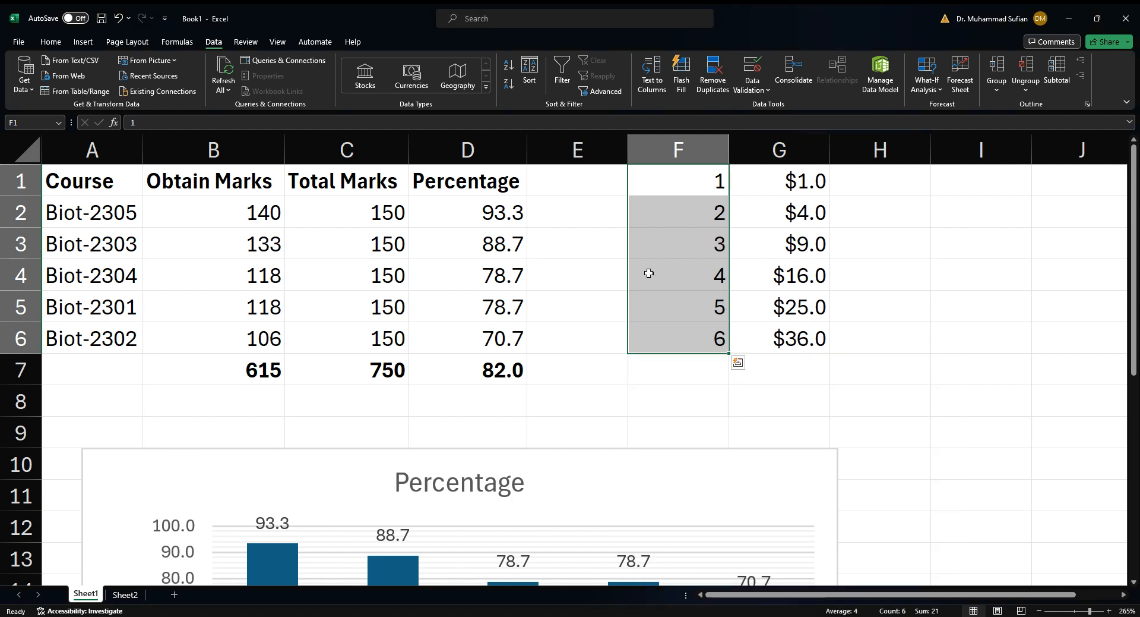
Step: Enter 12345, 334343 and 456566 in cells F1 to F3
click(702, 191)
text(12341)
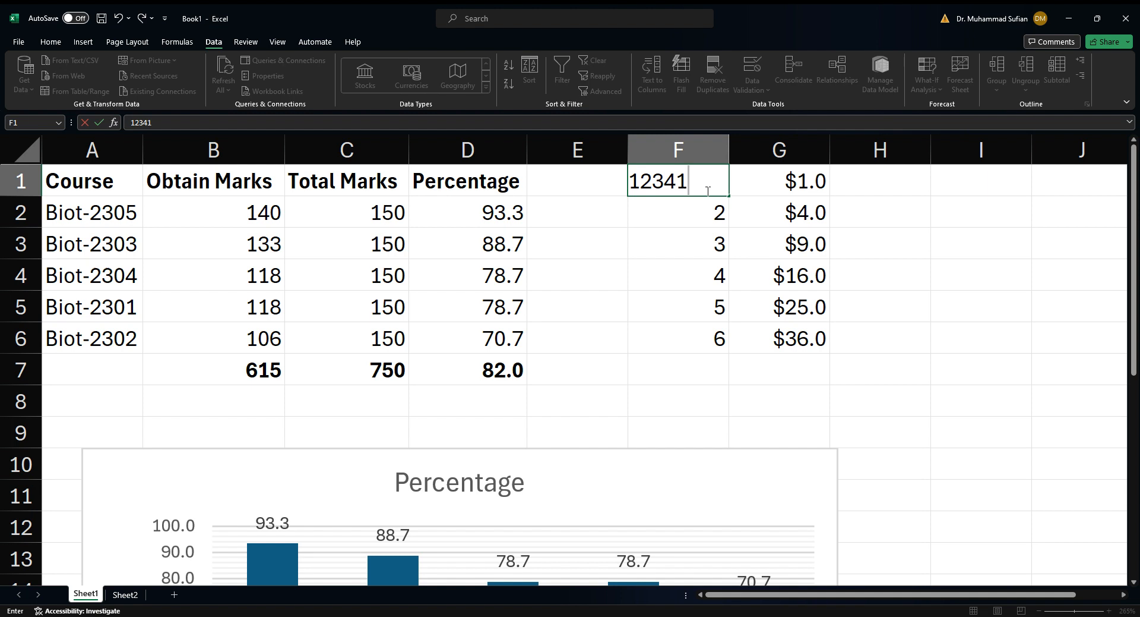
key(BackSpace)
text(5)
key(Return)
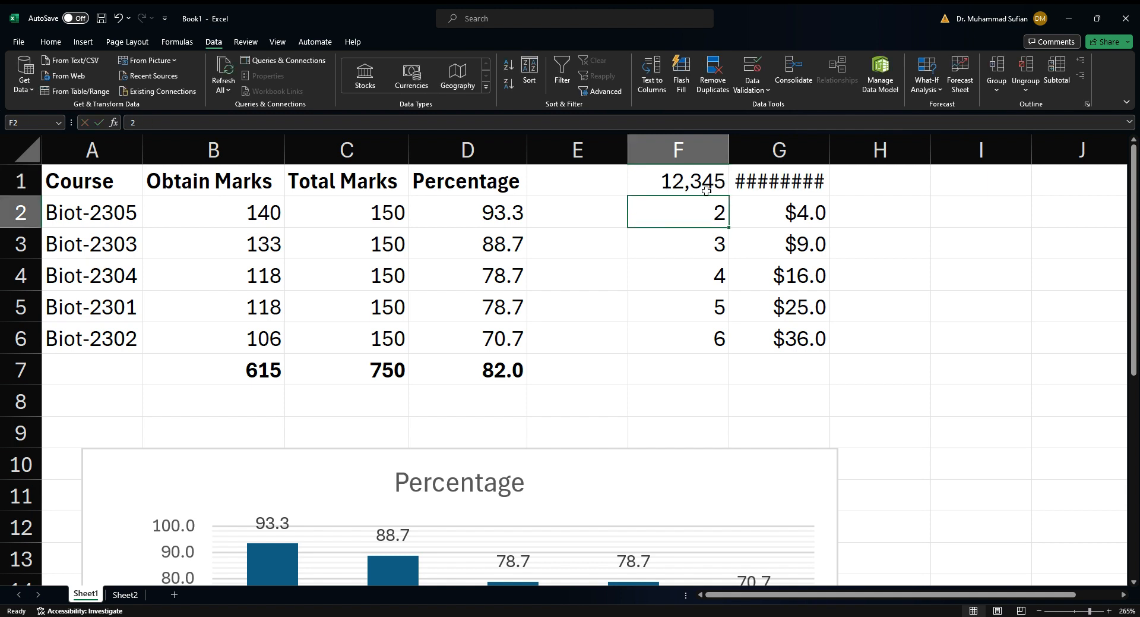
text(334343)
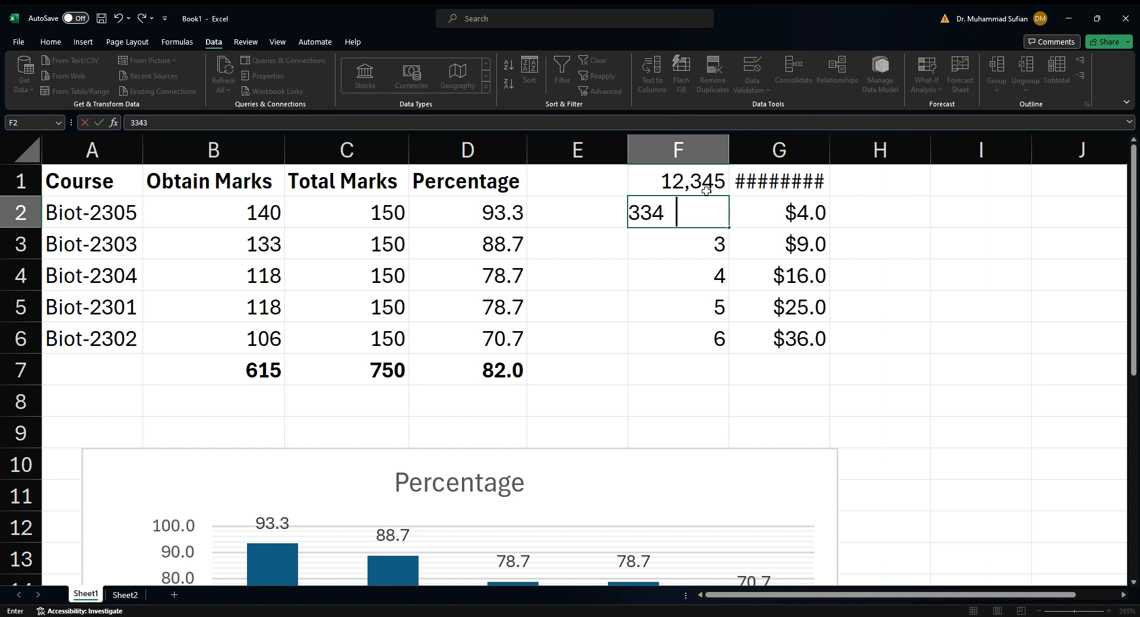
key(Return)
text(456,566)
key(Return)
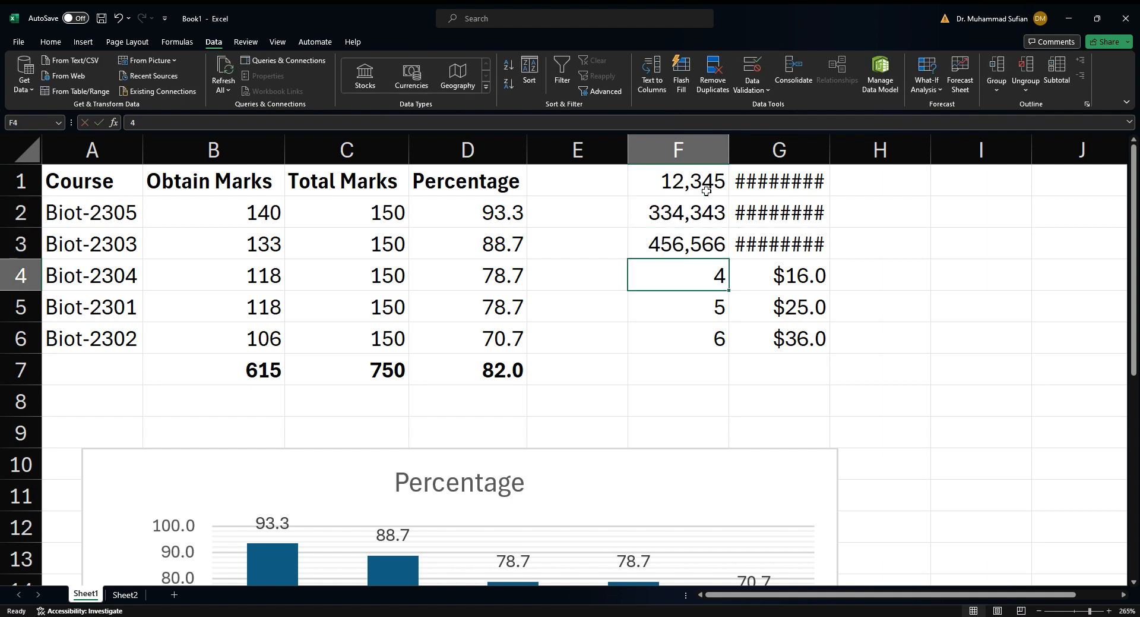
Step: Enter 3433, 54545 and 45454 in cells F4 to F6, and autofit the width of column G
text(3433)
key(Return)
text(54545)
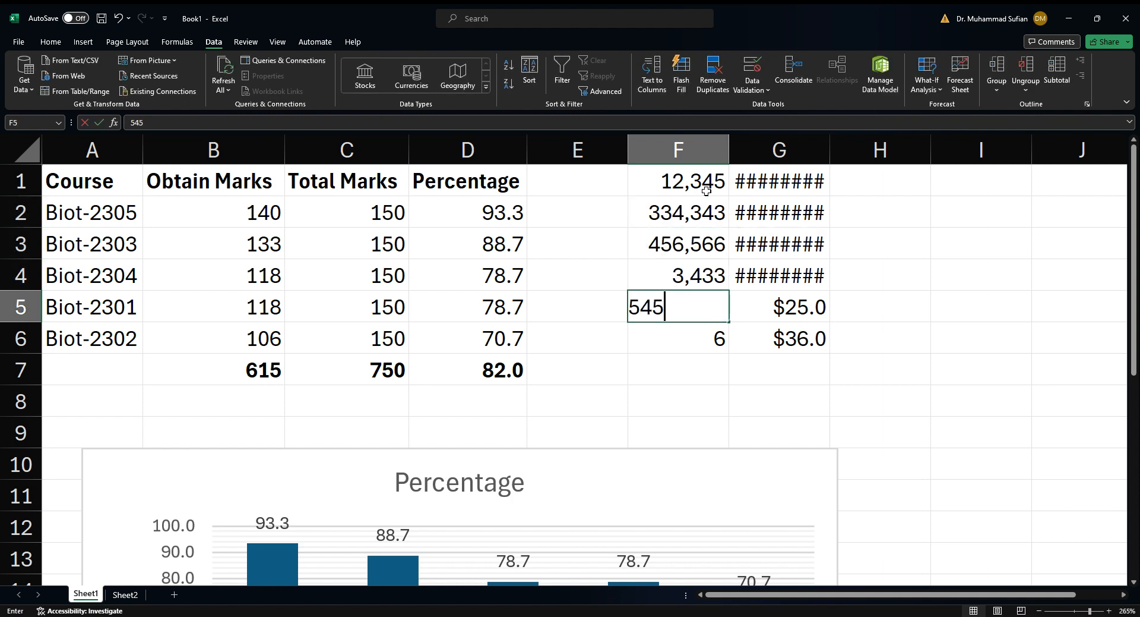
key(Return)
text(45454)
key(Return)
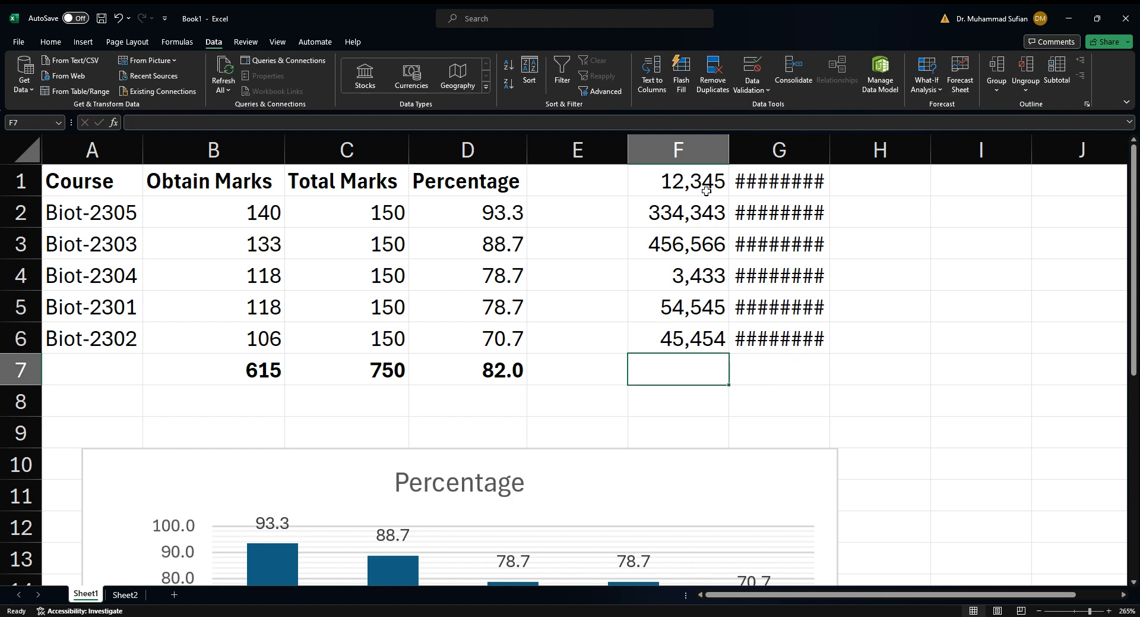
double_click(830, 150)
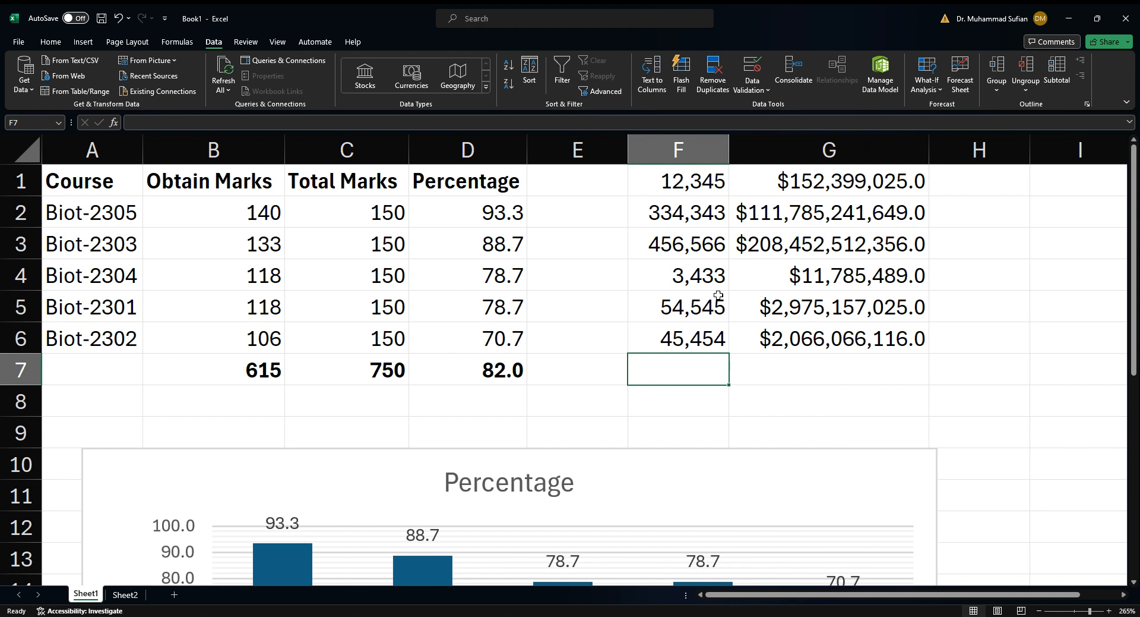
Step: Change the value in cell F3 to 4565664, and autofit the widths of columns F and G
click(702, 254)
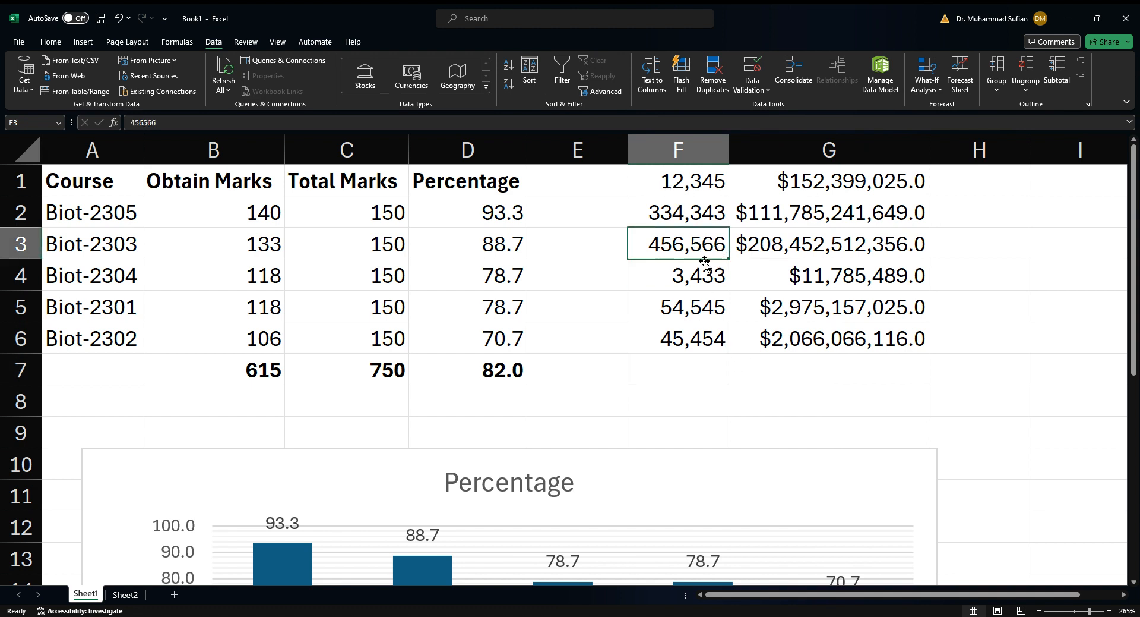
double_click(678, 252)
key(Right)
key(Right)
text(4)
key(Return)
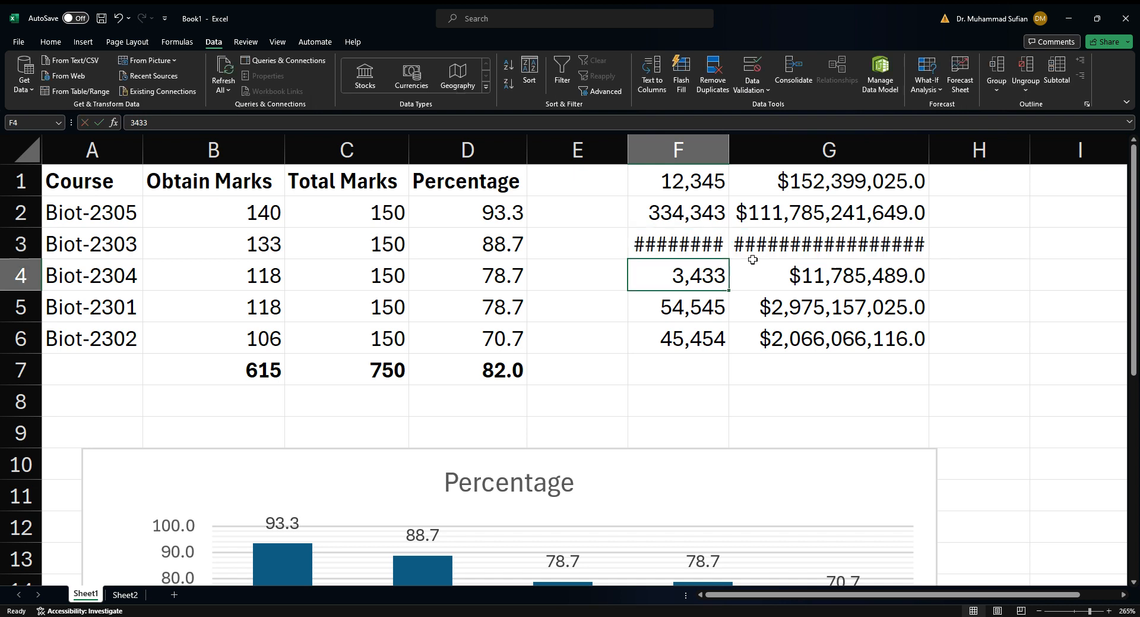
double_click(730, 149)
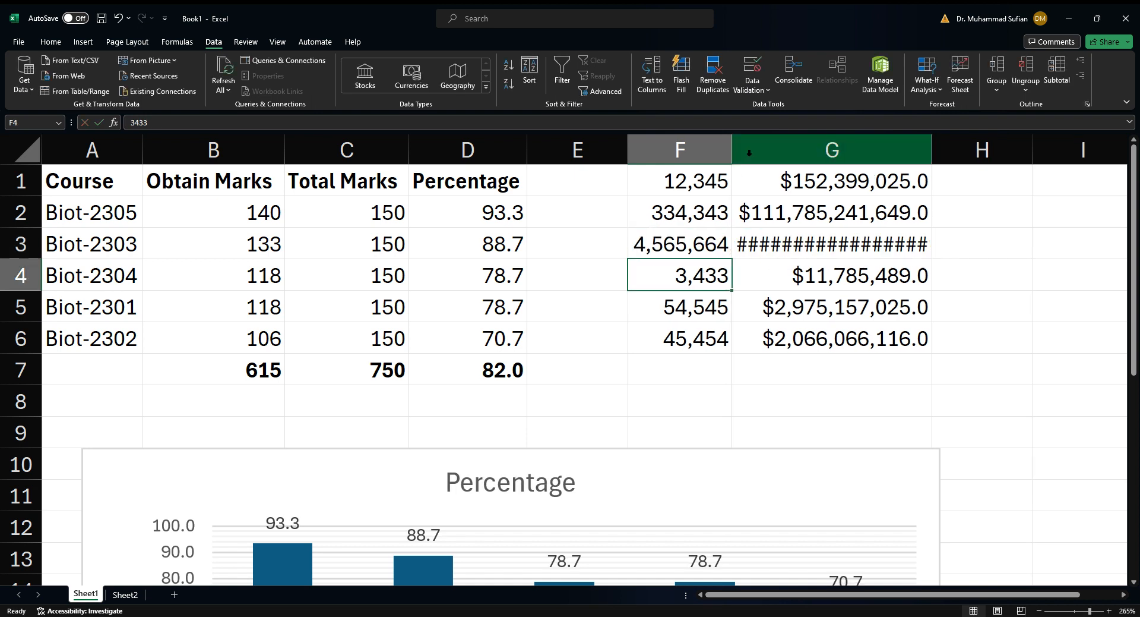
double_click(933, 150)
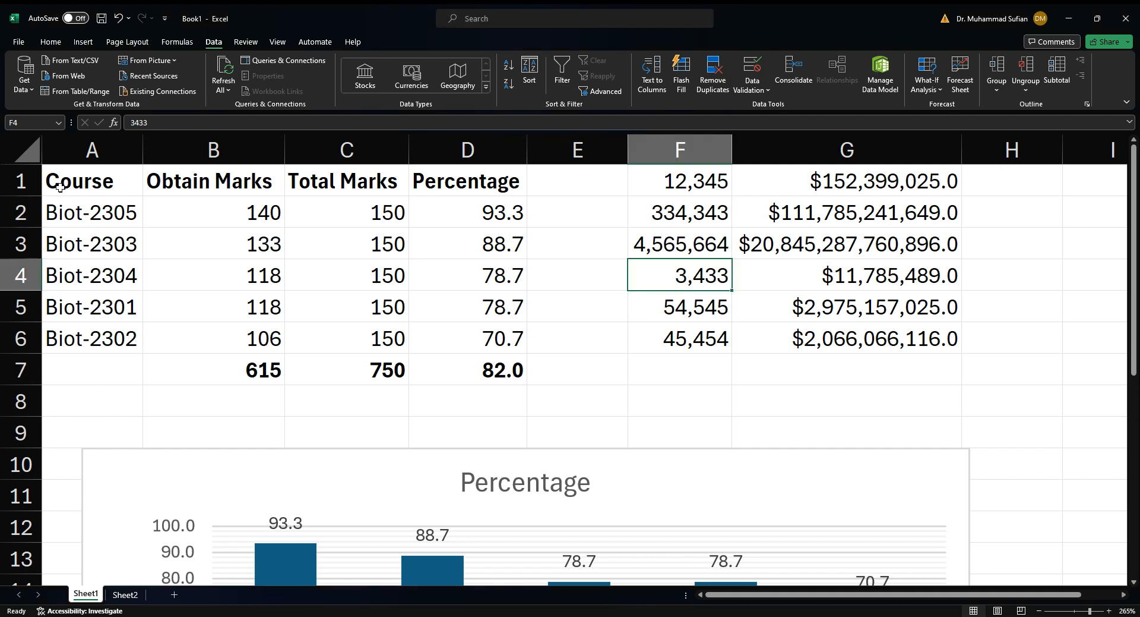
Step: Apply a data validation rule to the Obtain Marks cells B2 to B6
drag(258, 212, 260, 324)
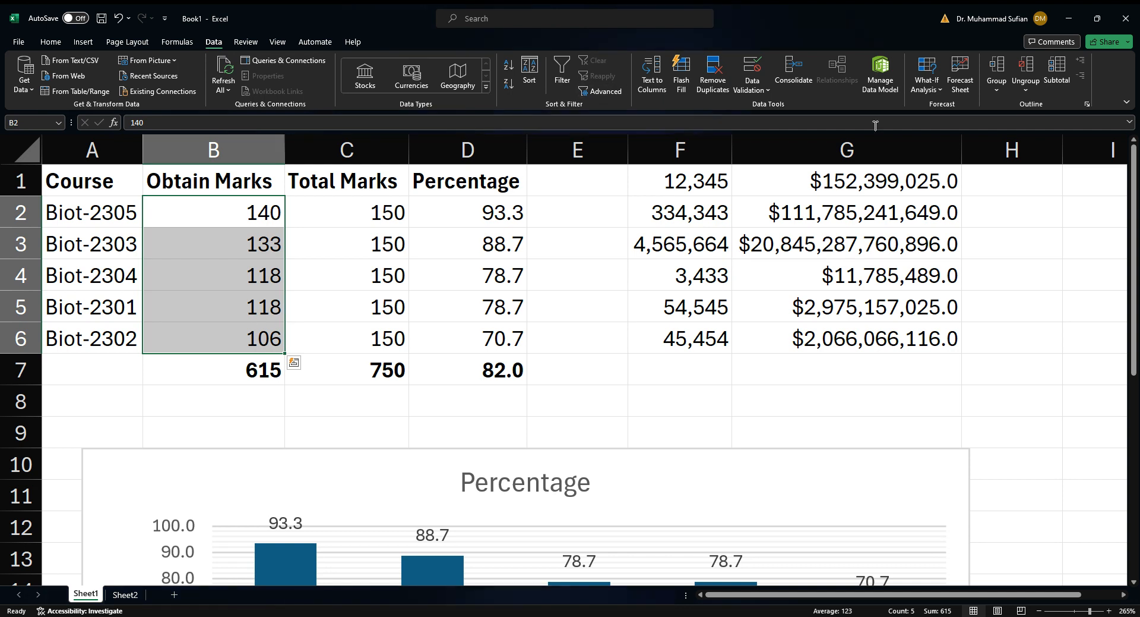
click(767, 89)
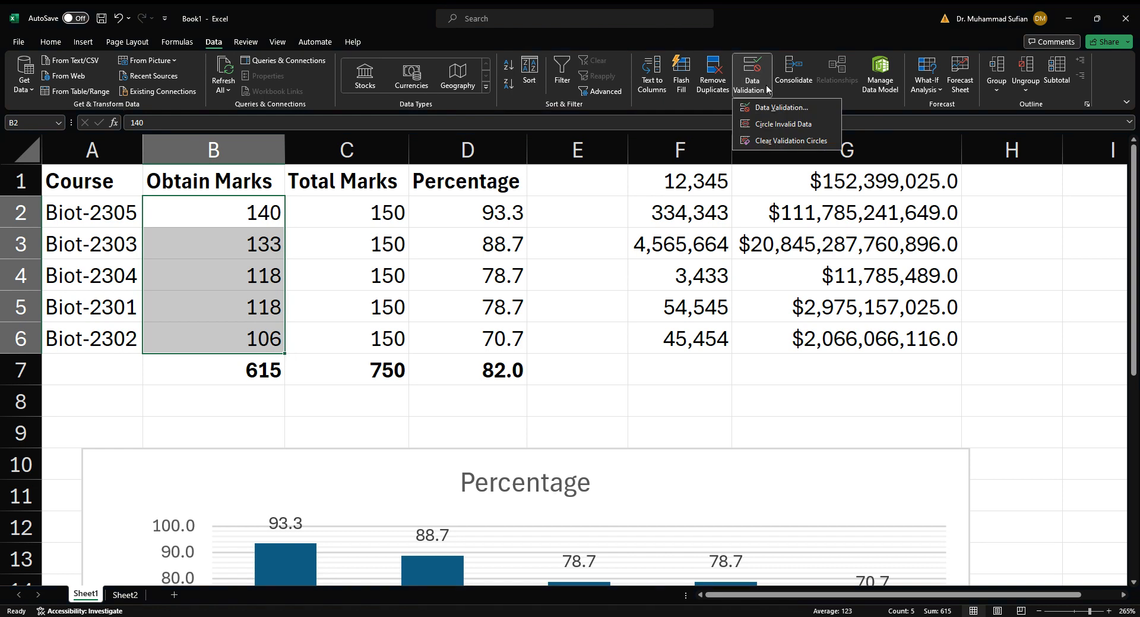
click(821, 108)
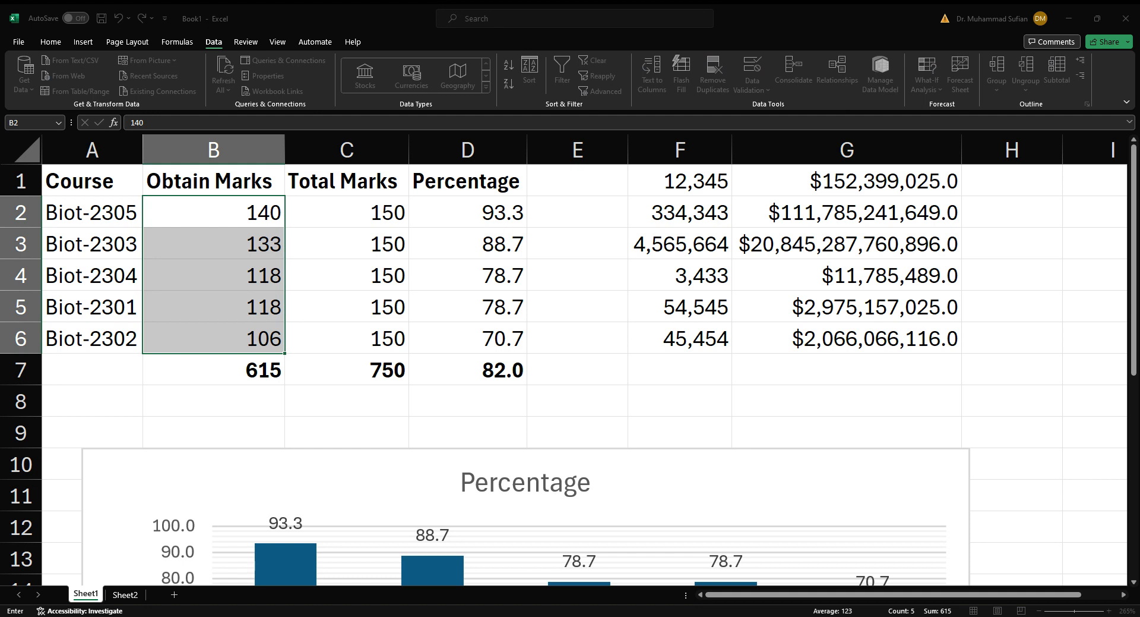
click(537, 564)
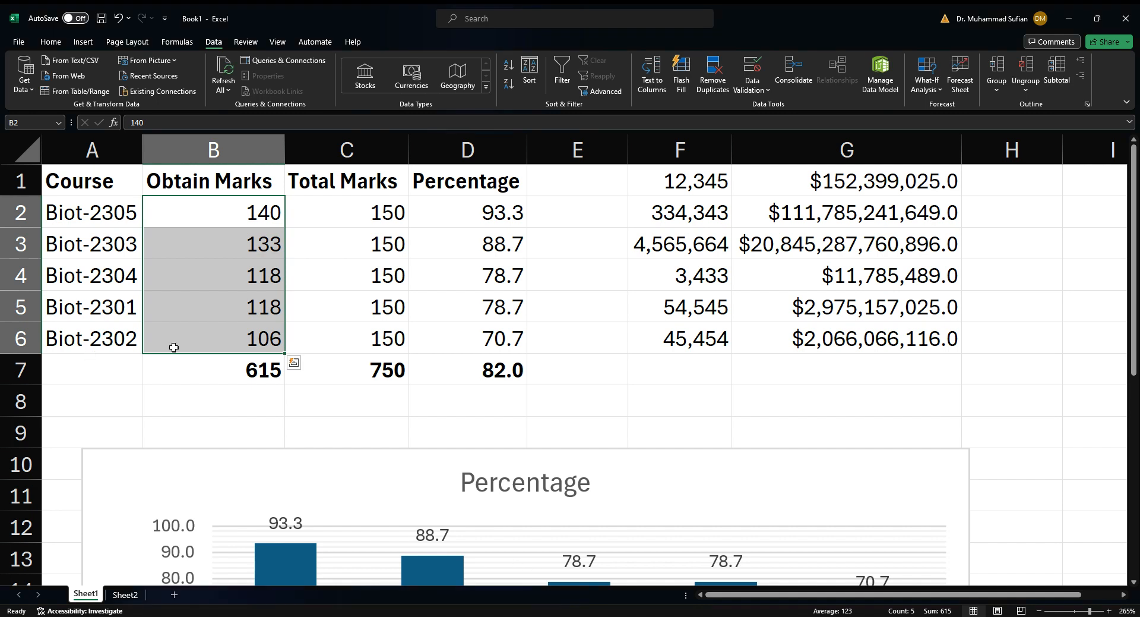
Step: Test the validation rule by trying to enter 151 in cell B2, and choose to retry the entry
click(239, 210)
text(151)
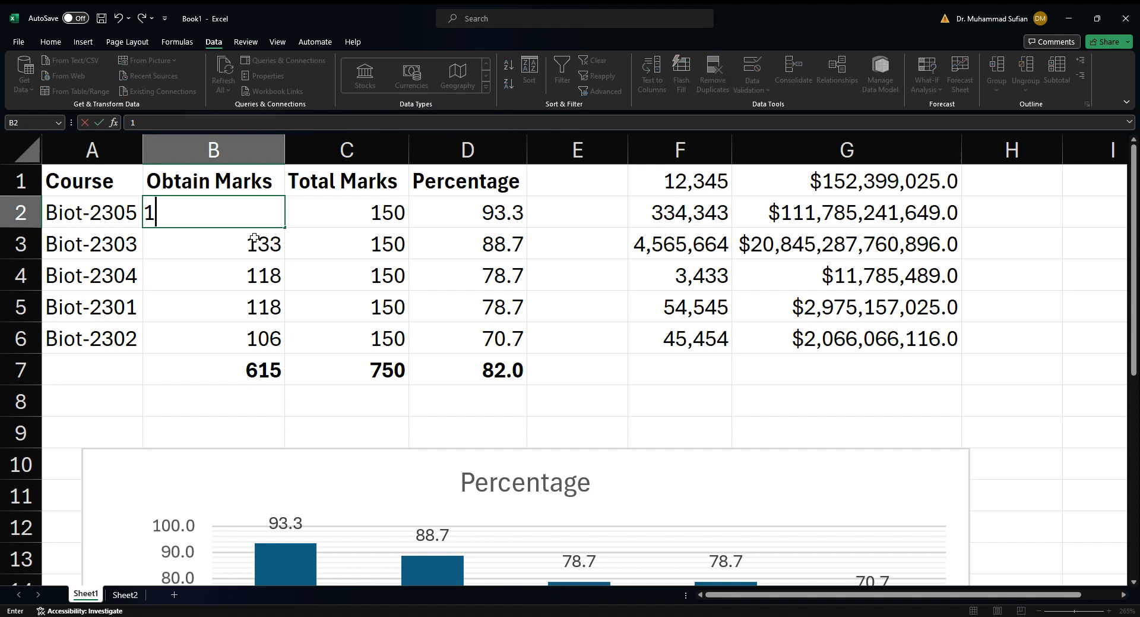
key(Return)
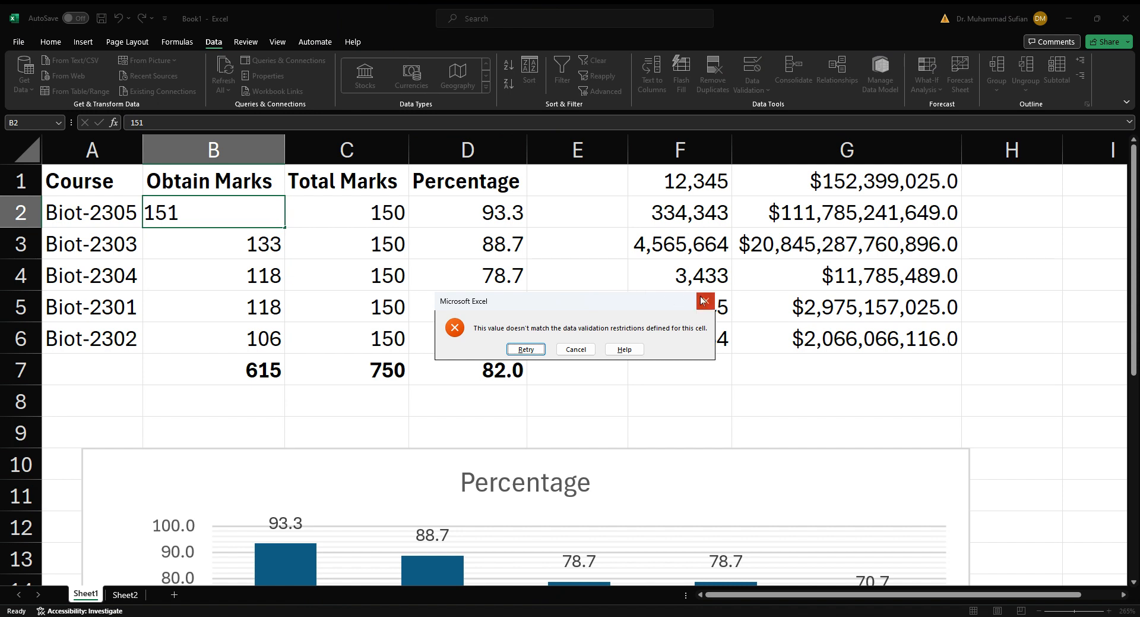
click(526, 349)
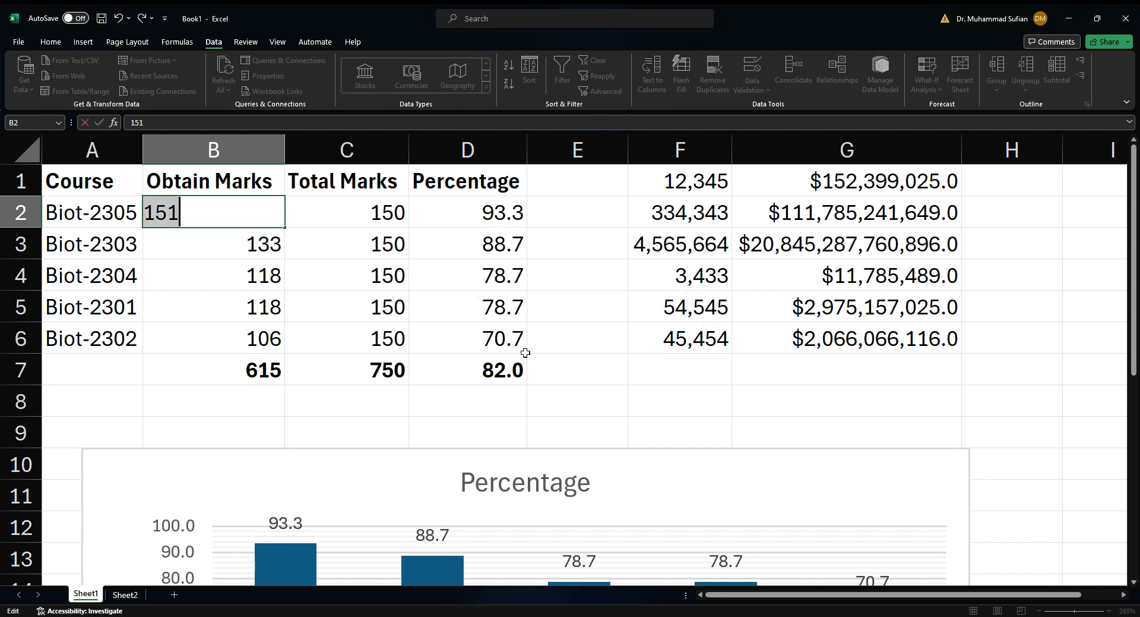
Step: Correct the obtained marks of Biot-2305 in cell B2 to 149
click(226, 210)
key(BackSpace)
key(BackSpace)
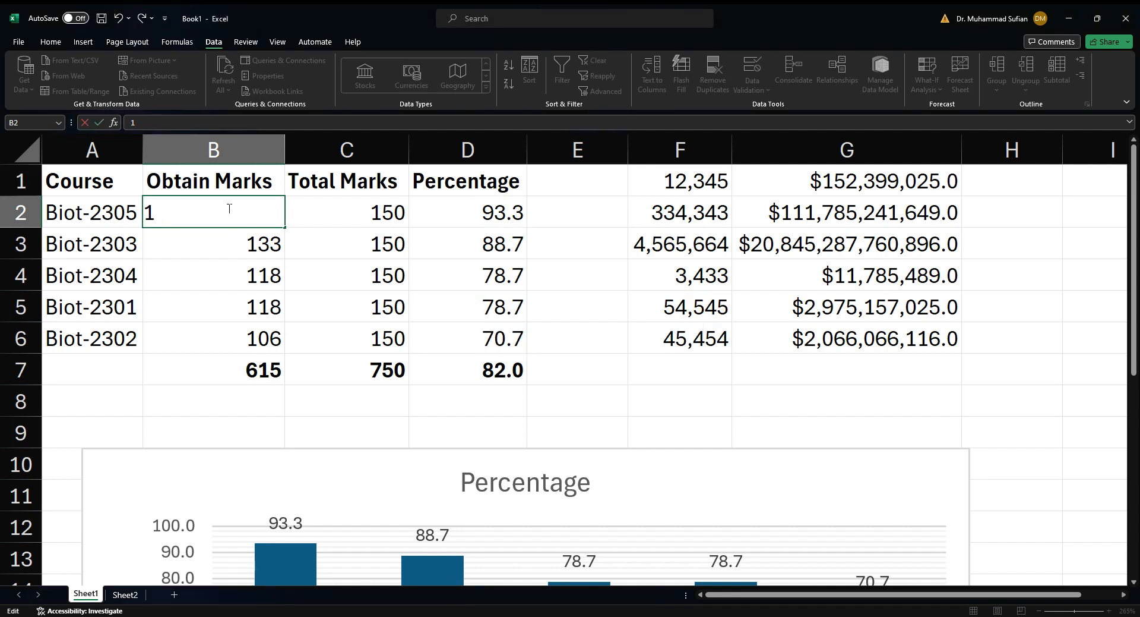
text(49)
key(Return)
click(229, 209)
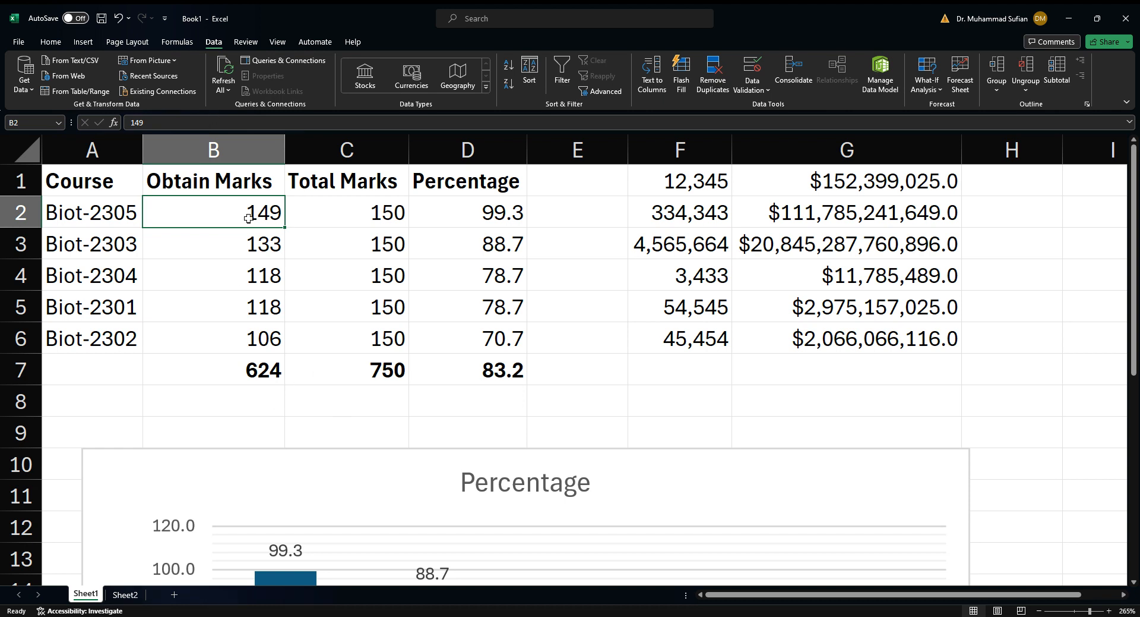
Step: Reopen the data validation settings for cells B2 to B6 and apply them
drag(216, 219, 234, 340)
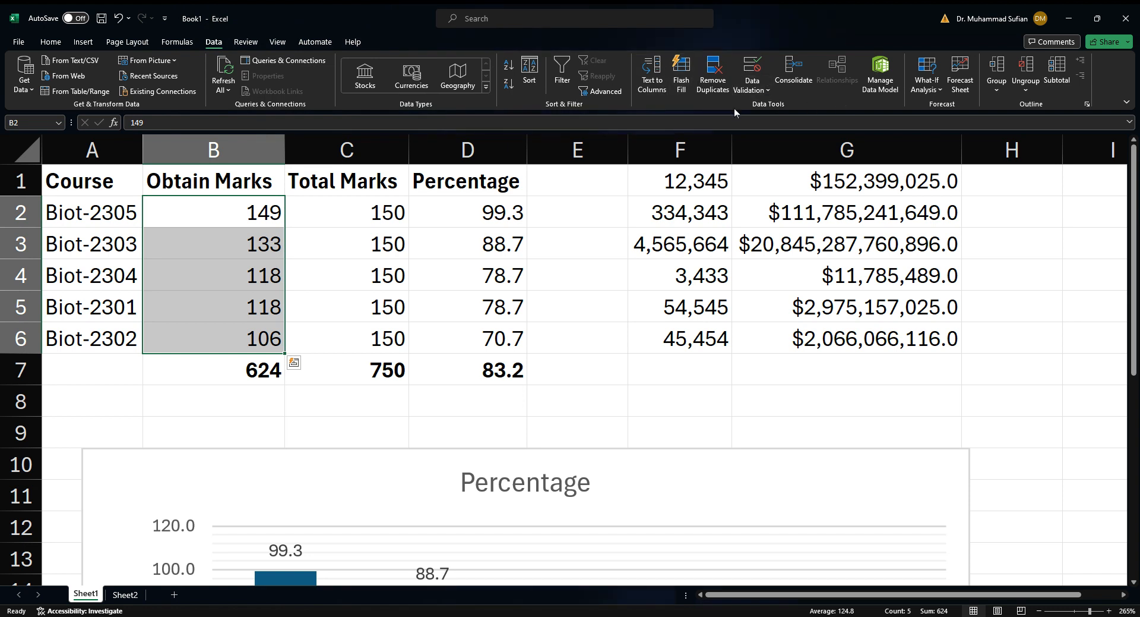
click(768, 94)
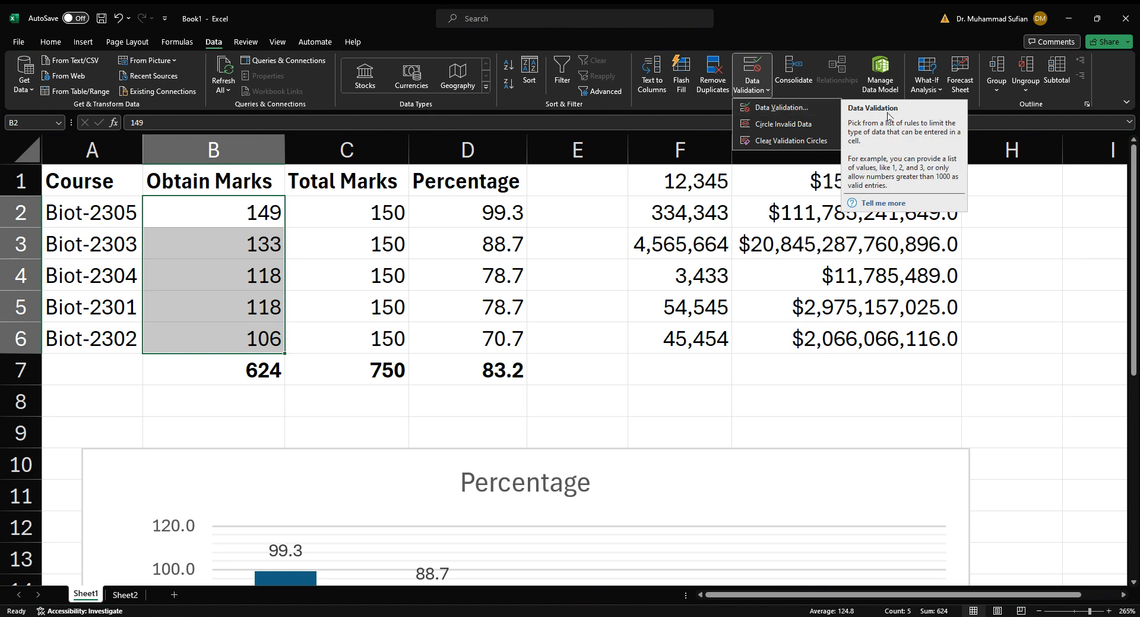
click(805, 107)
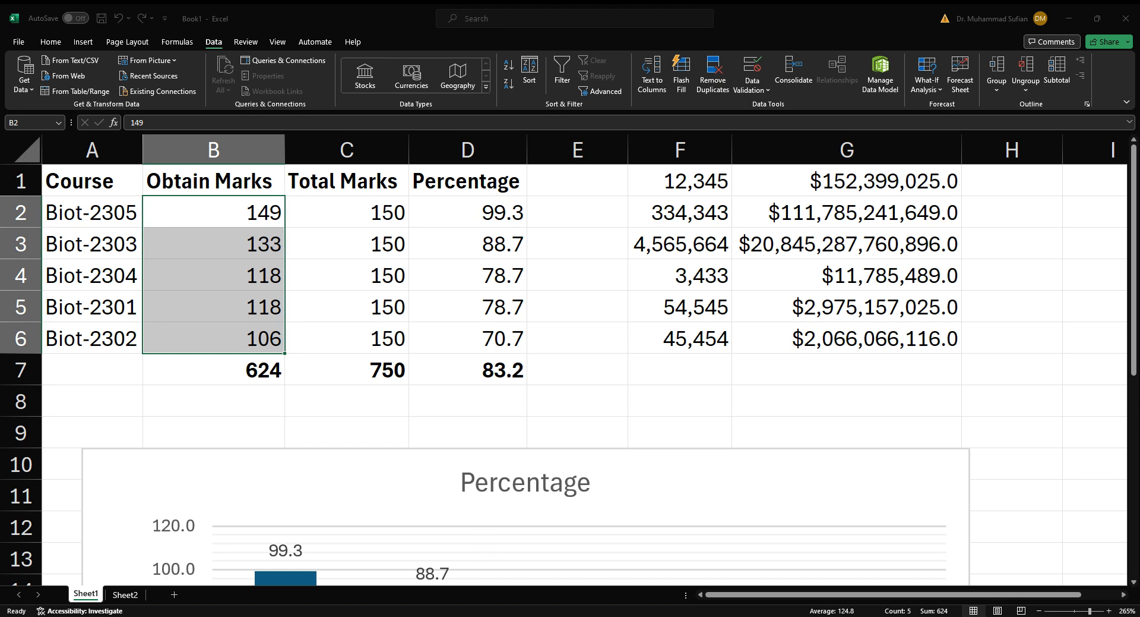
click(353, 470)
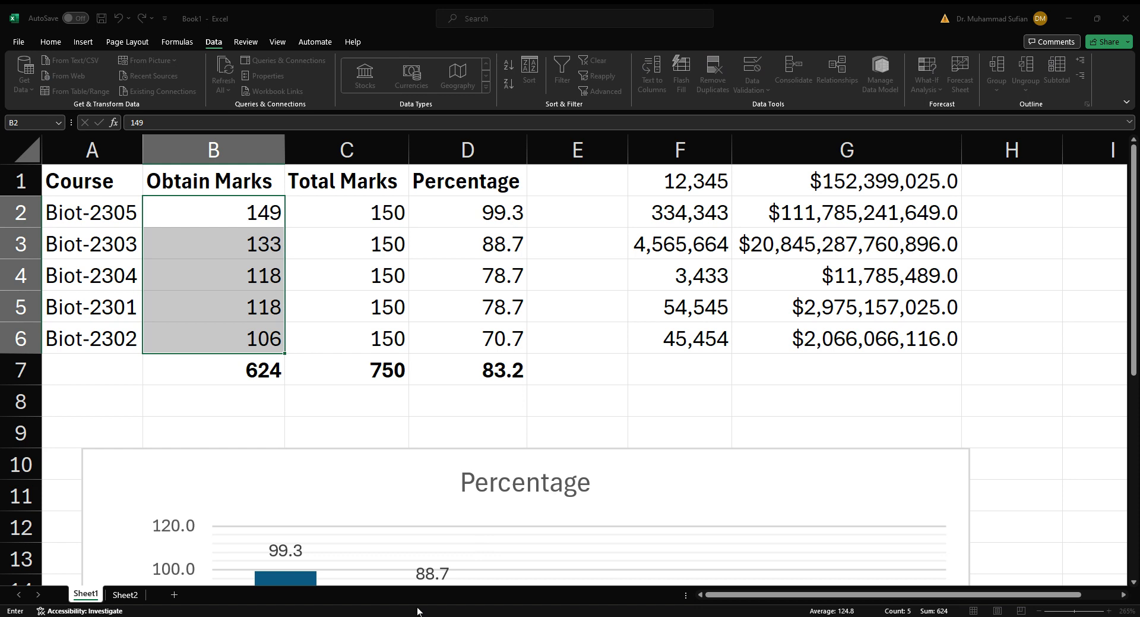
click(536, 511)
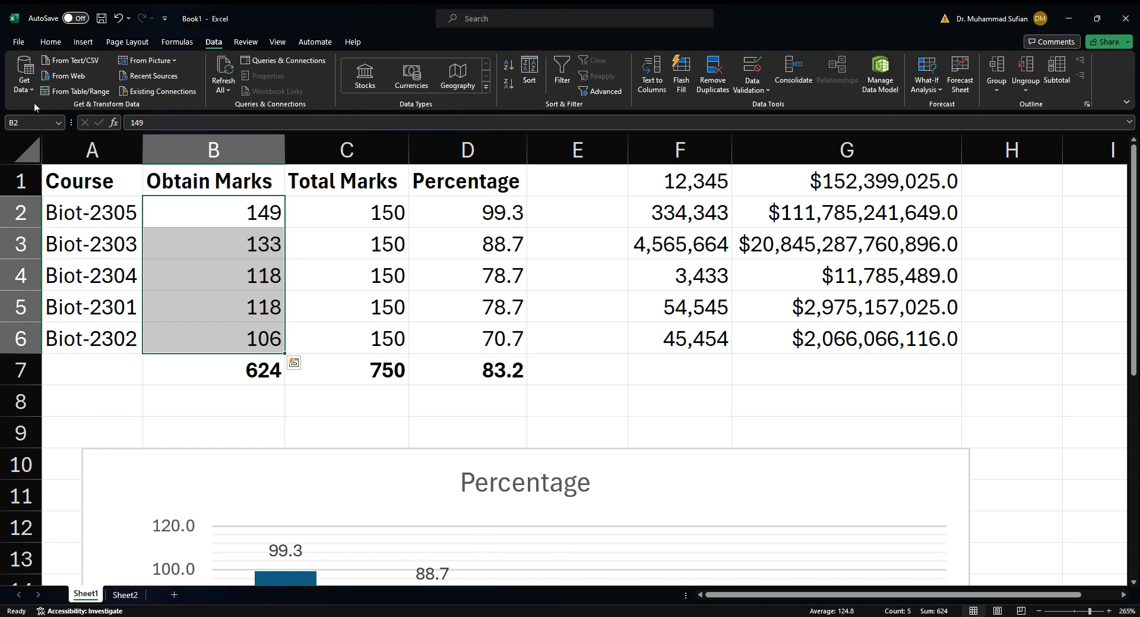
Step: Test the validation rule by trying to enter 148 in cell B2, and cancel the entry
click(231, 220)
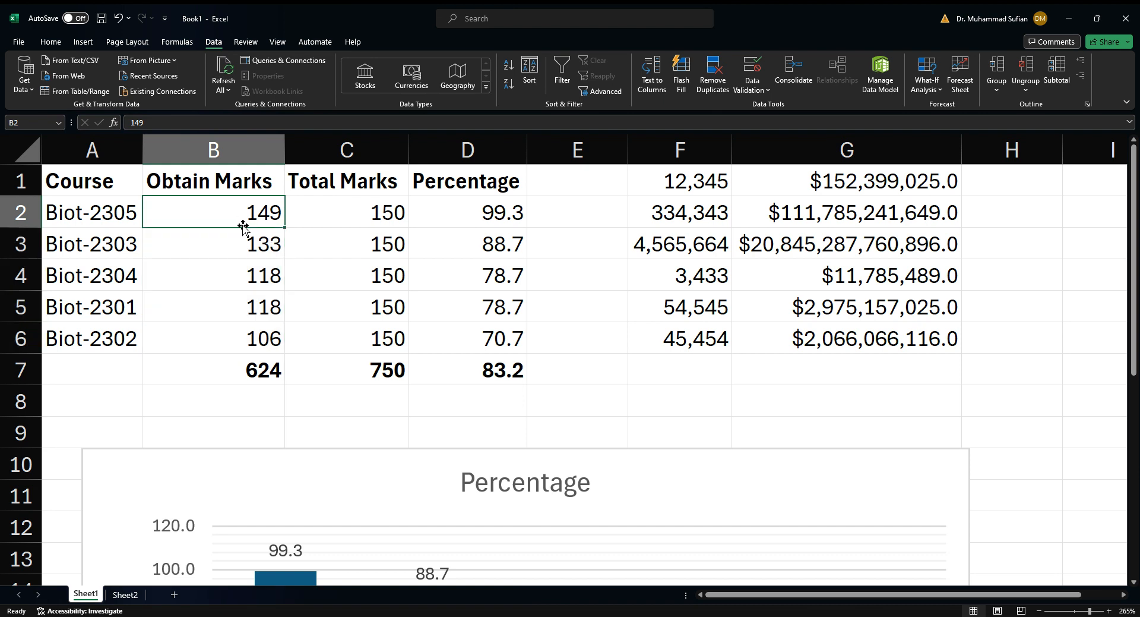
text(148)
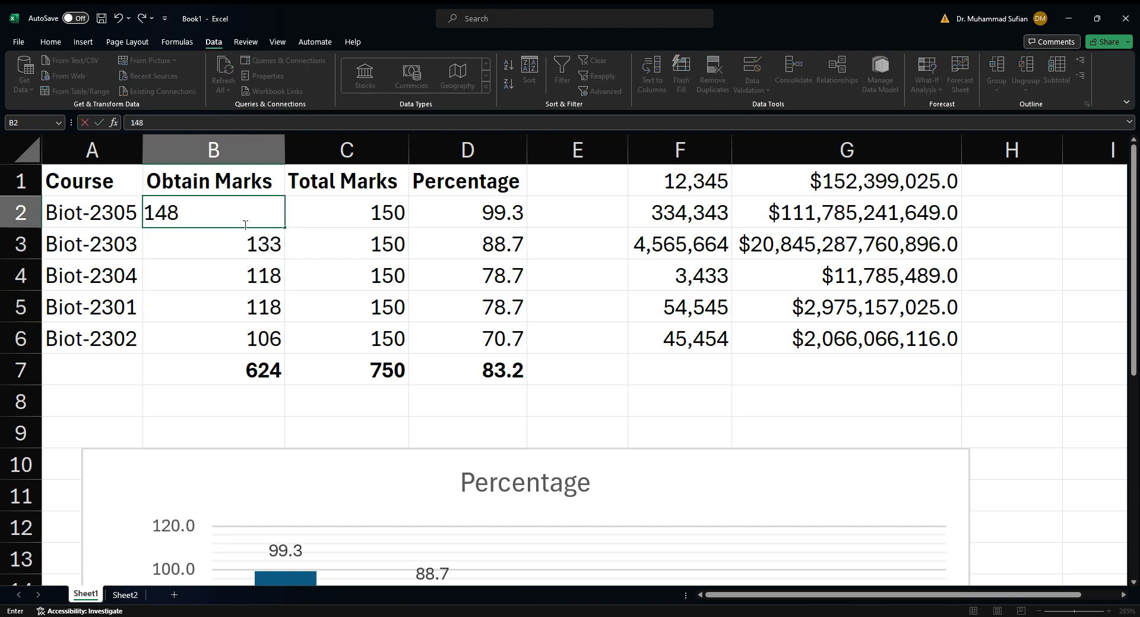
key(Return)
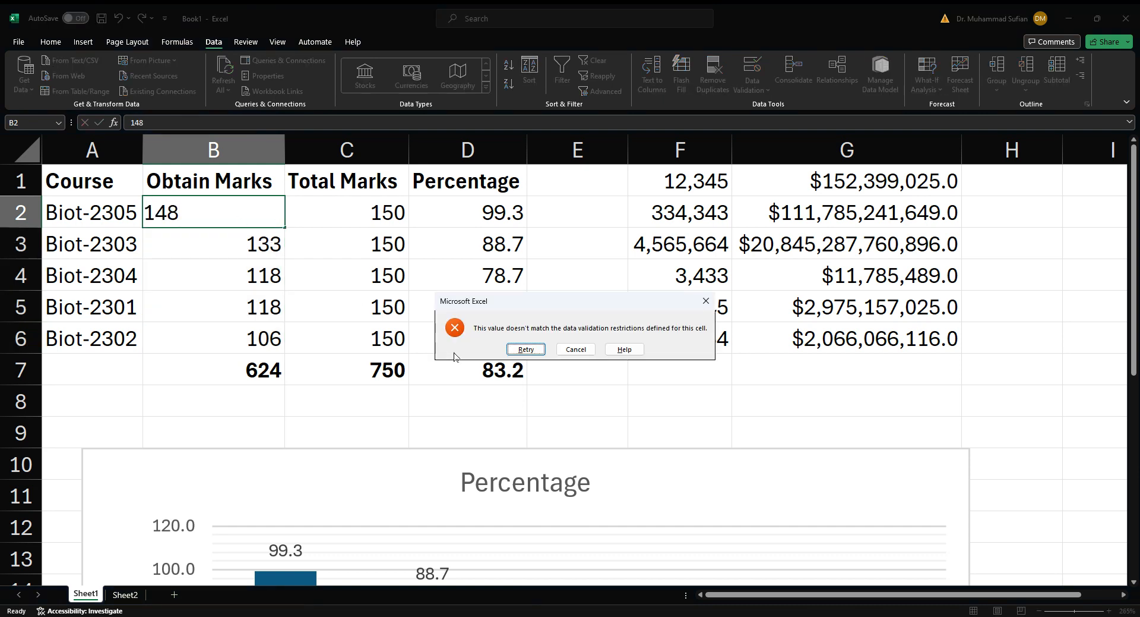
click(573, 351)
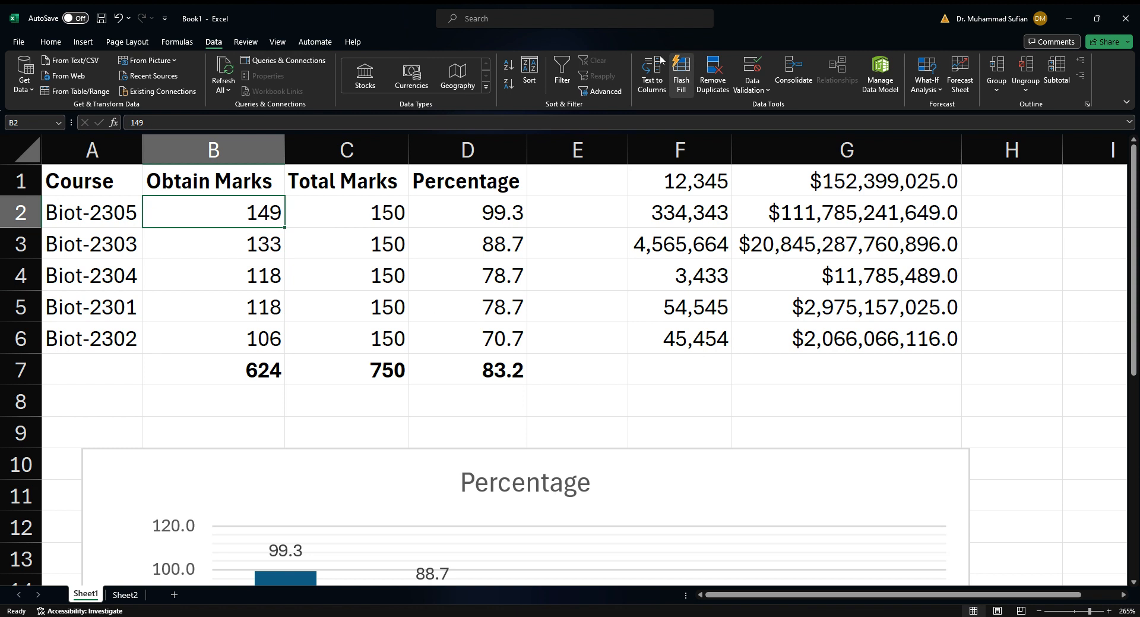
Step: Circle the invalid data in the marks table and check the obtained marks in cells B2 and B3
click(765, 90)
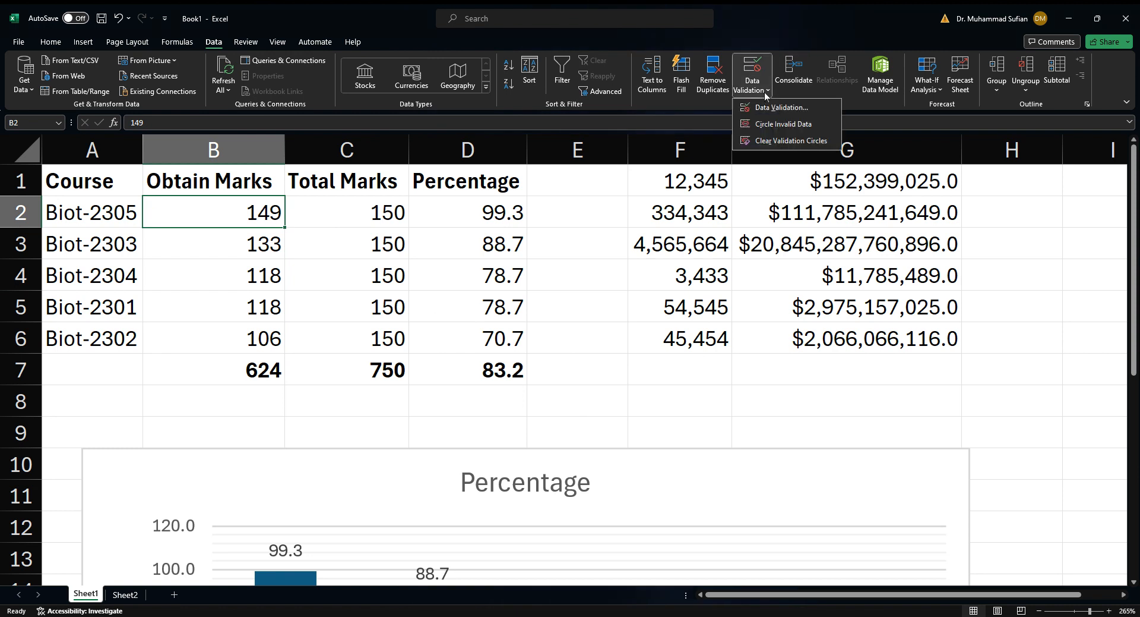
click(784, 124)
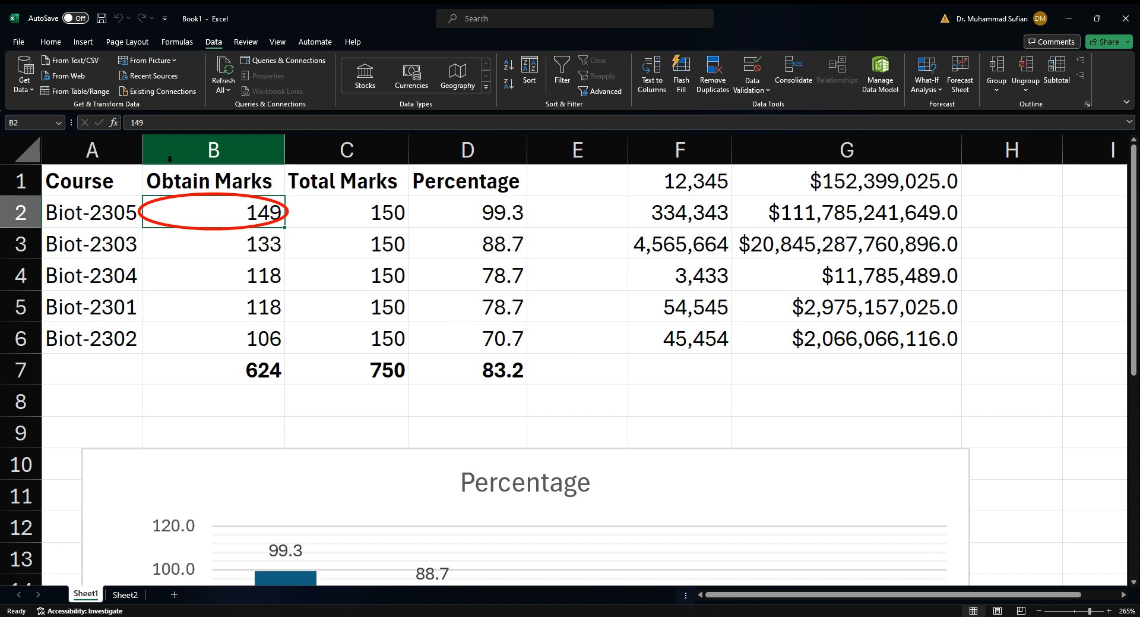
click(224, 259)
click(232, 219)
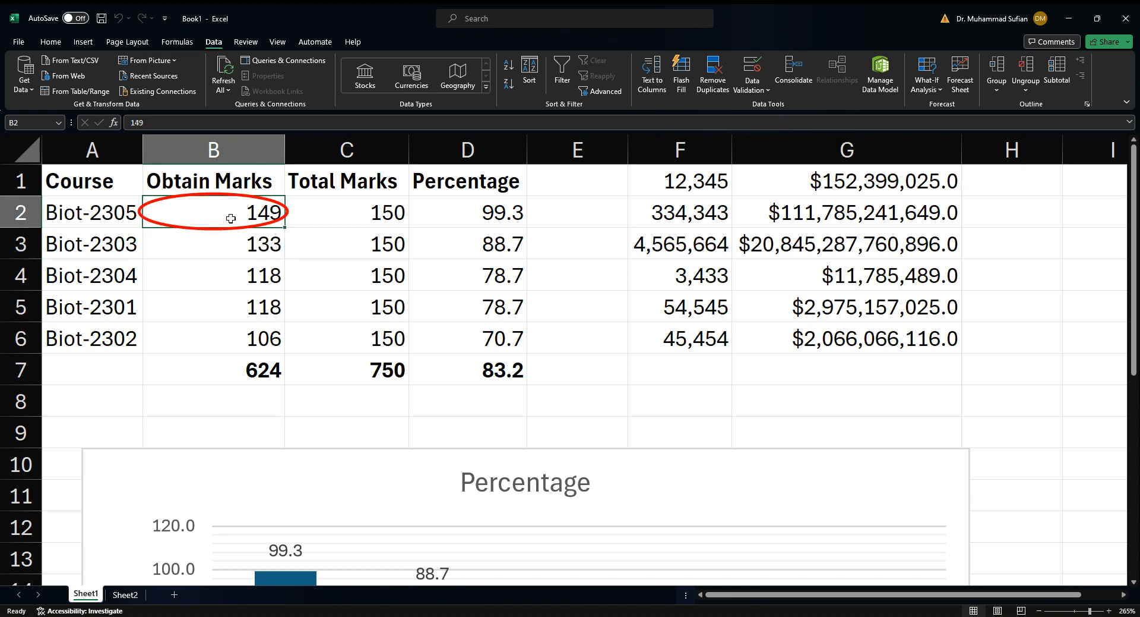
click(236, 255)
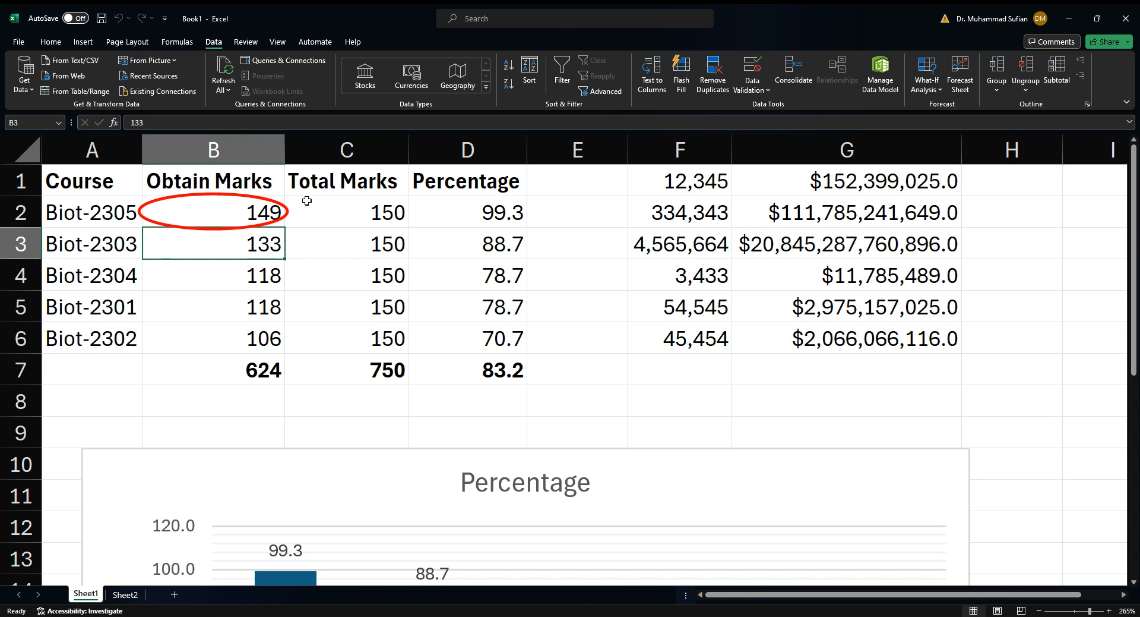
Step: Try entering 148 as the obtained marks in cell B2, choose to retry, and set the value to 144
click(242, 220)
text(148)
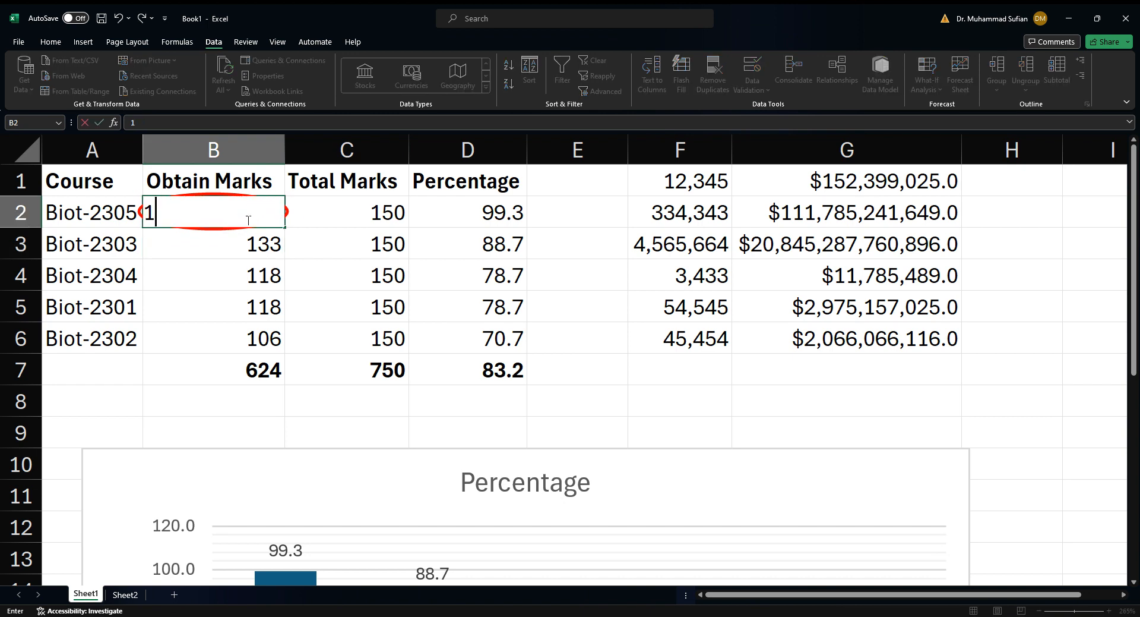
key(Return)
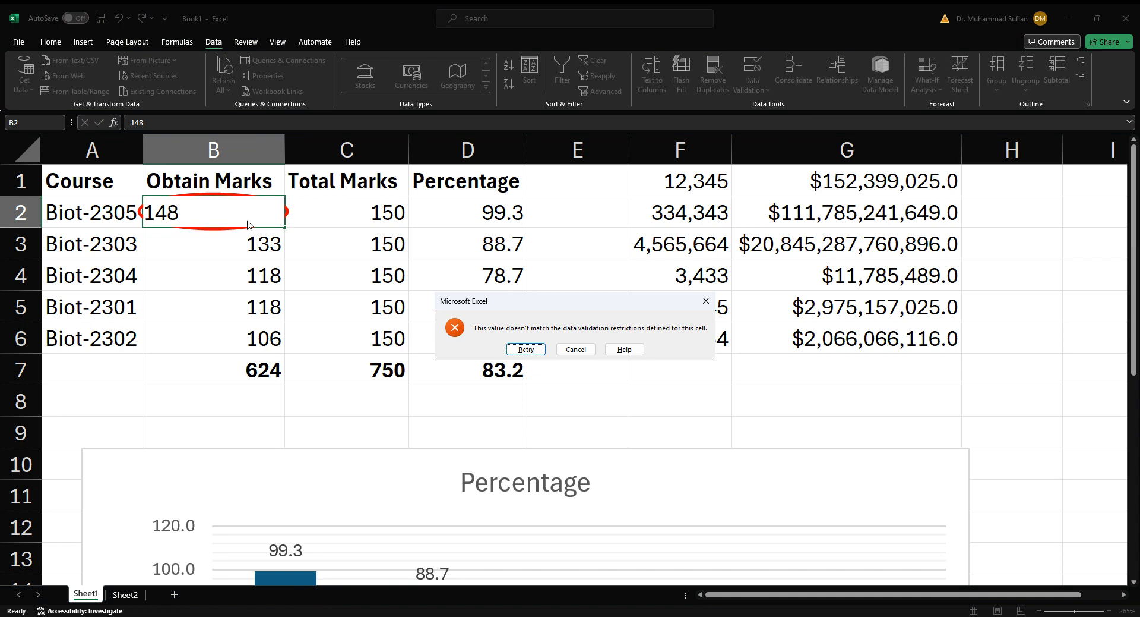
key(Return)
key(BackSpace)
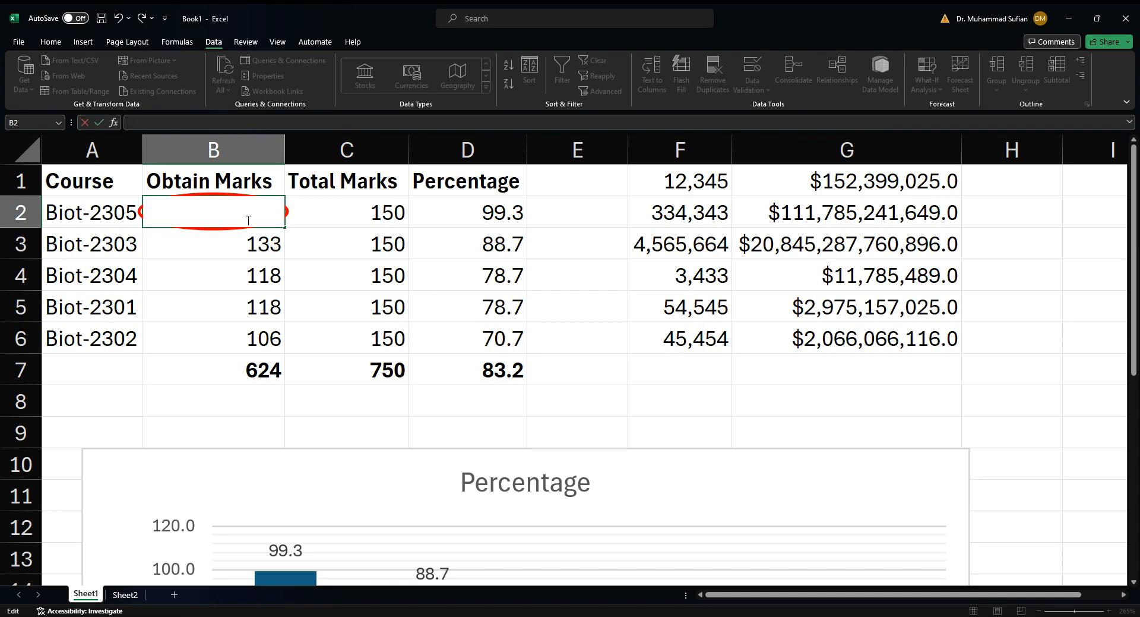
text(144)
key(Return)
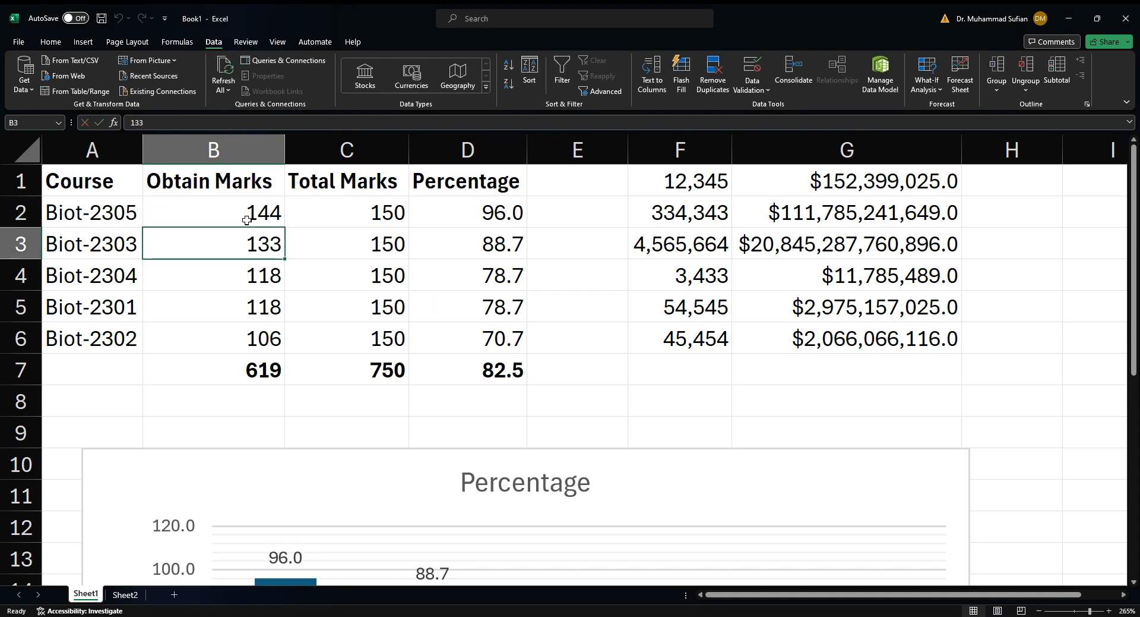
click(246, 220)
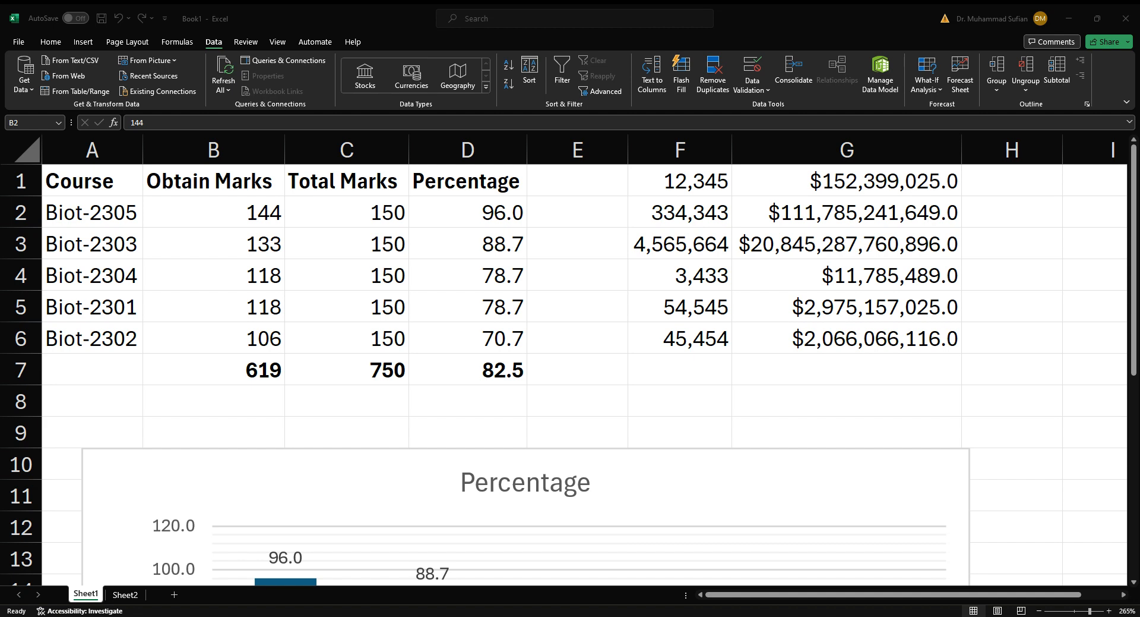
Step: Protect Sheet1 against changes
key(alt+Tab)
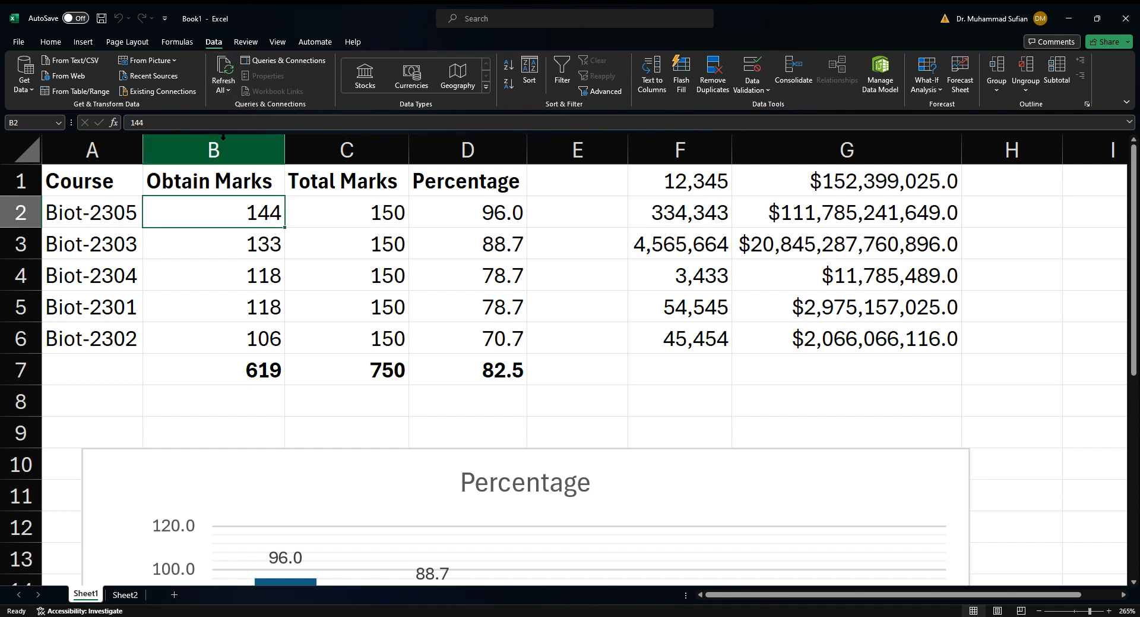
click(245, 42)
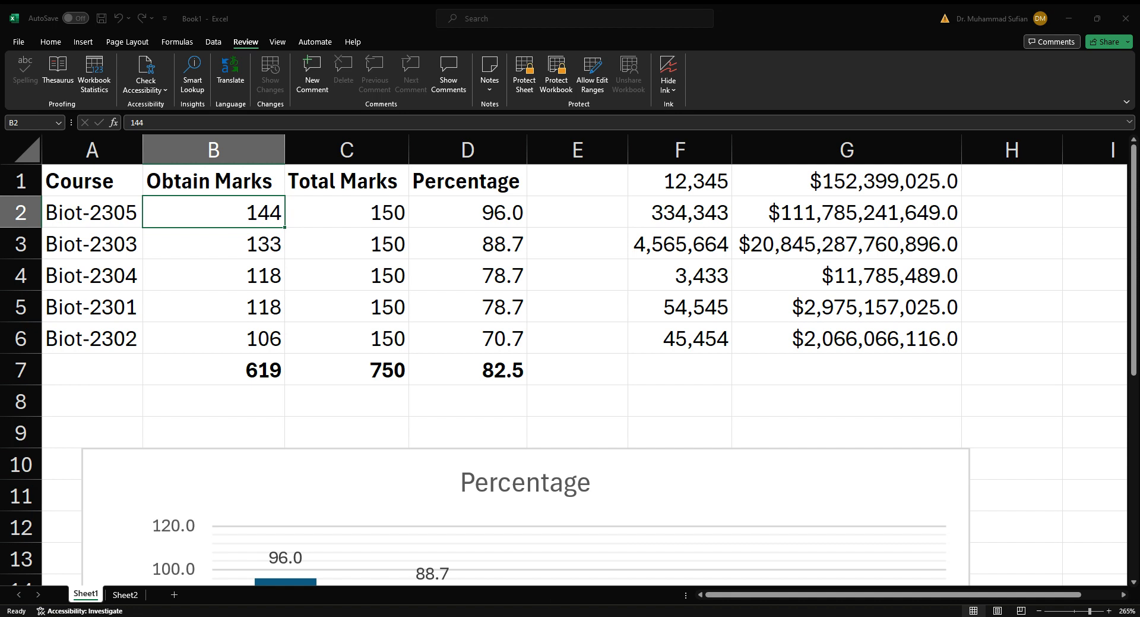
click(523, 459)
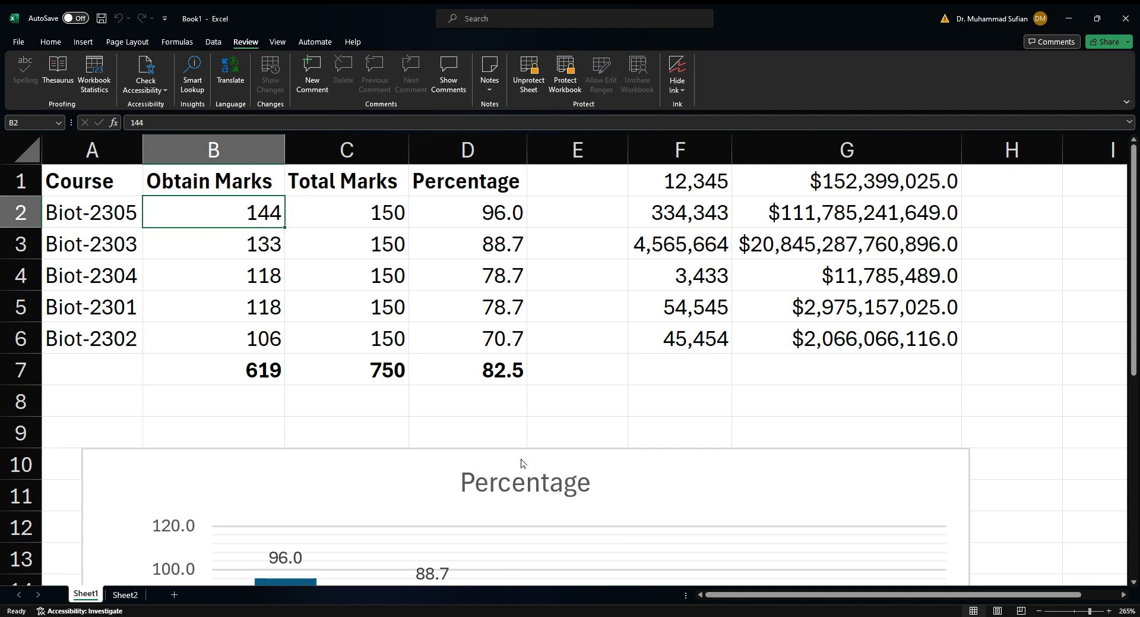
Step: Test the sheet protection by trying to edit the empty cell C8, and dismiss the alerts
click(275, 392)
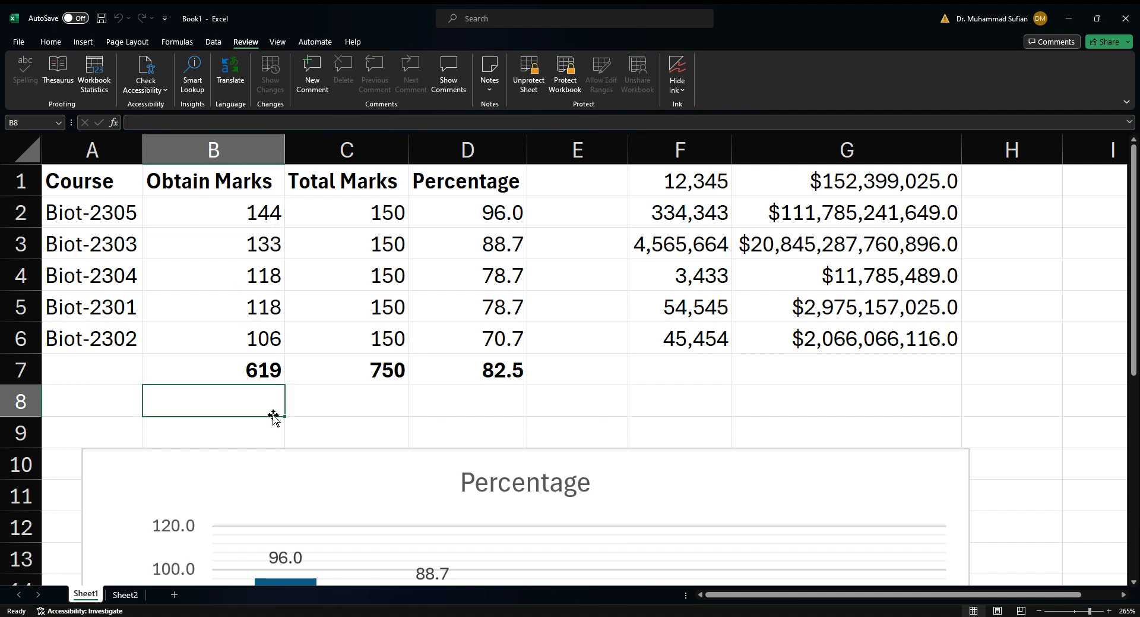
double_click(301, 413)
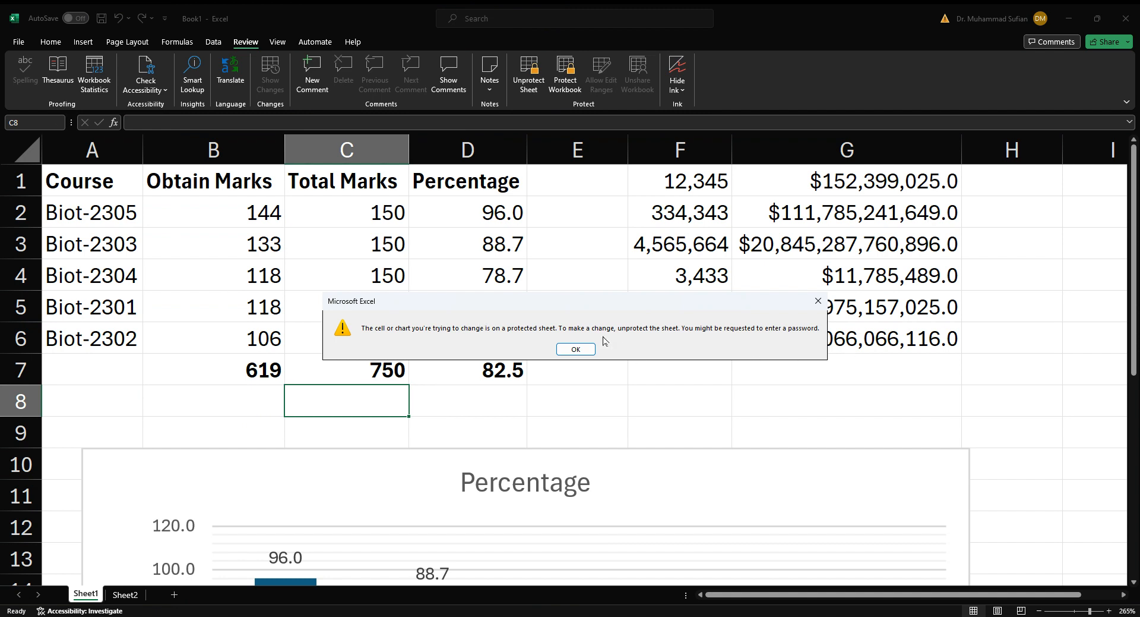
click(575, 350)
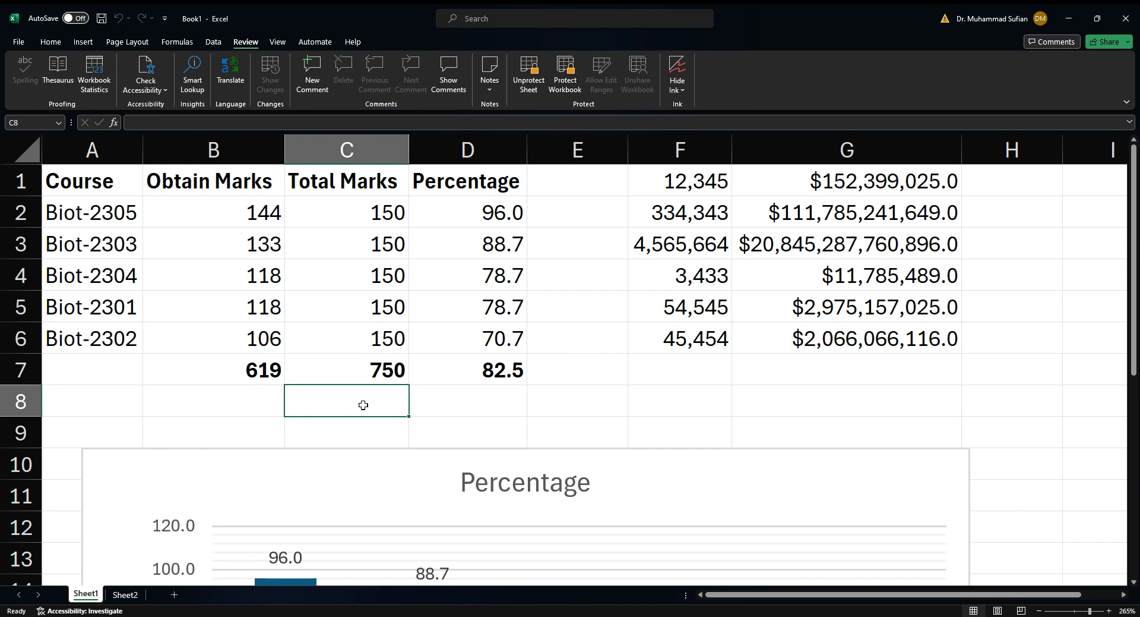
double_click(364, 404)
click(580, 354)
Step: Unprotect Sheet1 and test editing in the empty cell C8, leaving it blank
click(521, 84)
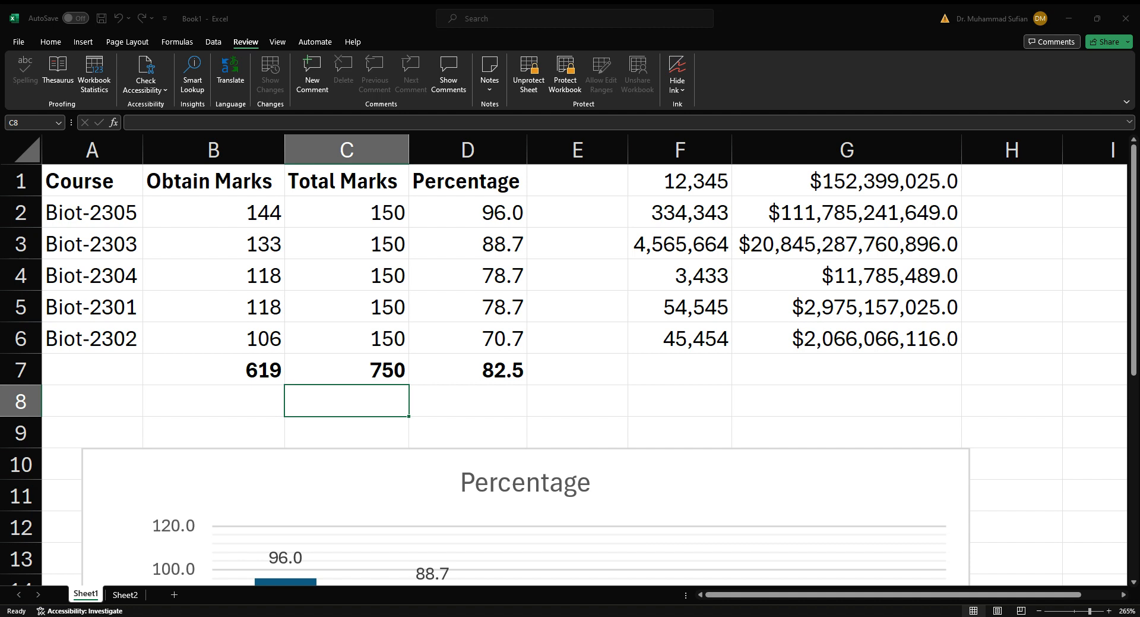
key(Return)
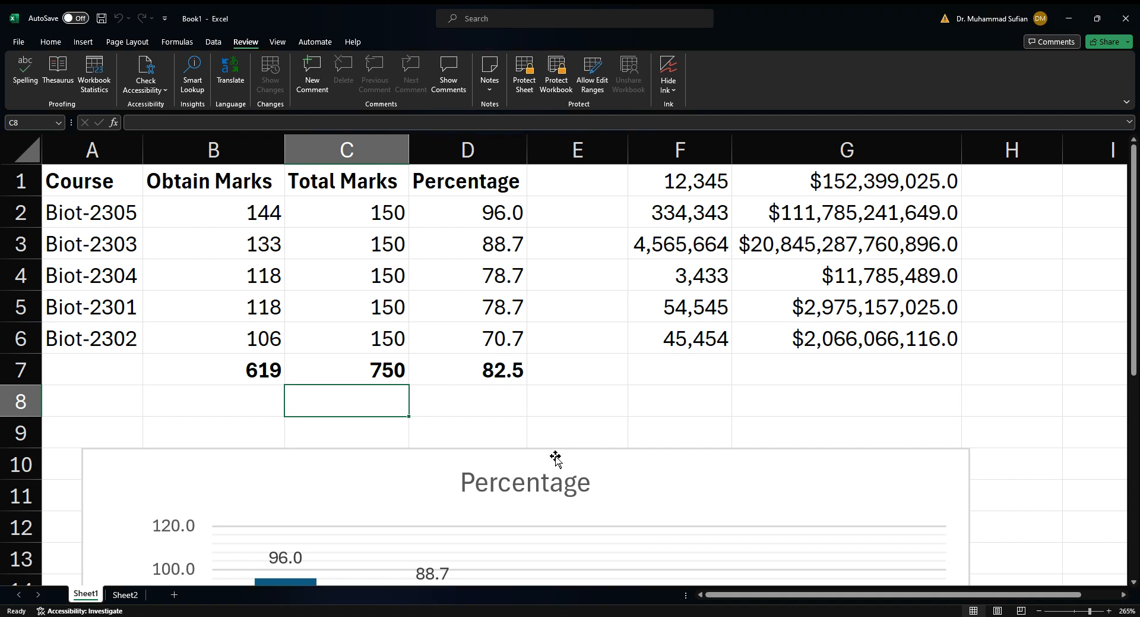
double_click(357, 406)
key(Escape)
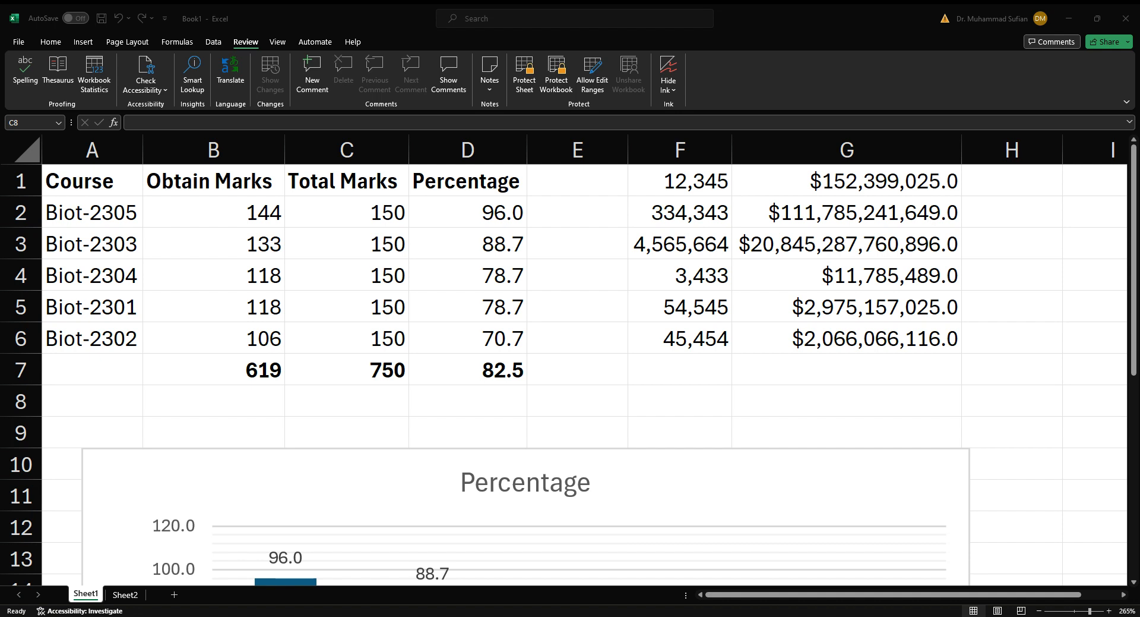
Step: Select the obtained marks in cells B2 to B6 and bring up the conditional formatting tools
key(alt+Tab)
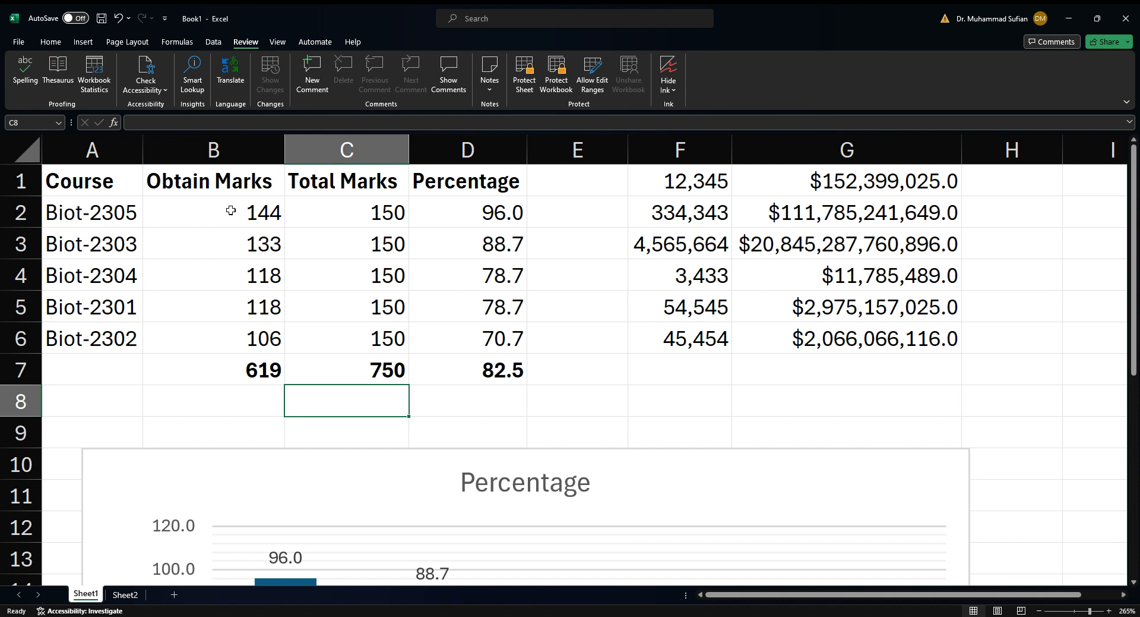
drag(243, 211, 237, 336)
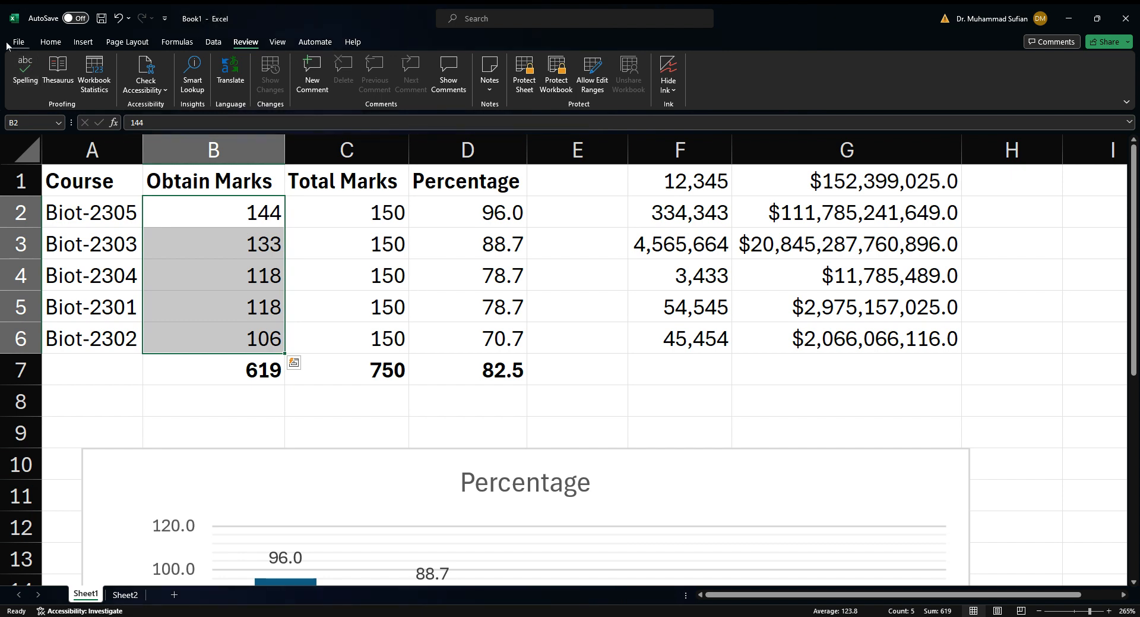
click(51, 43)
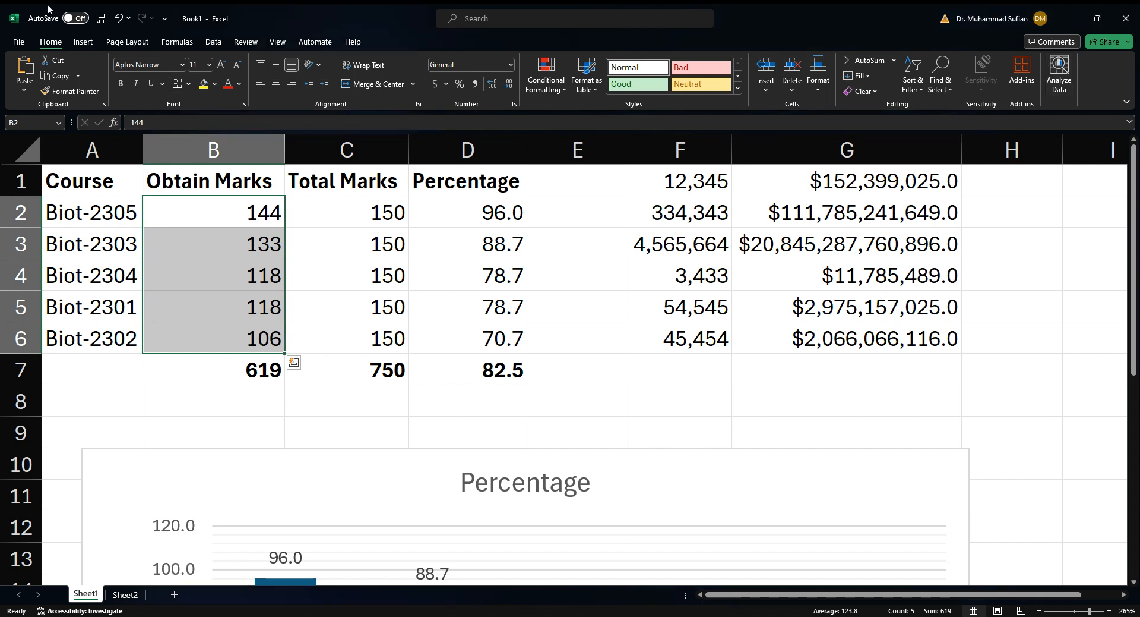
click(214, 41)
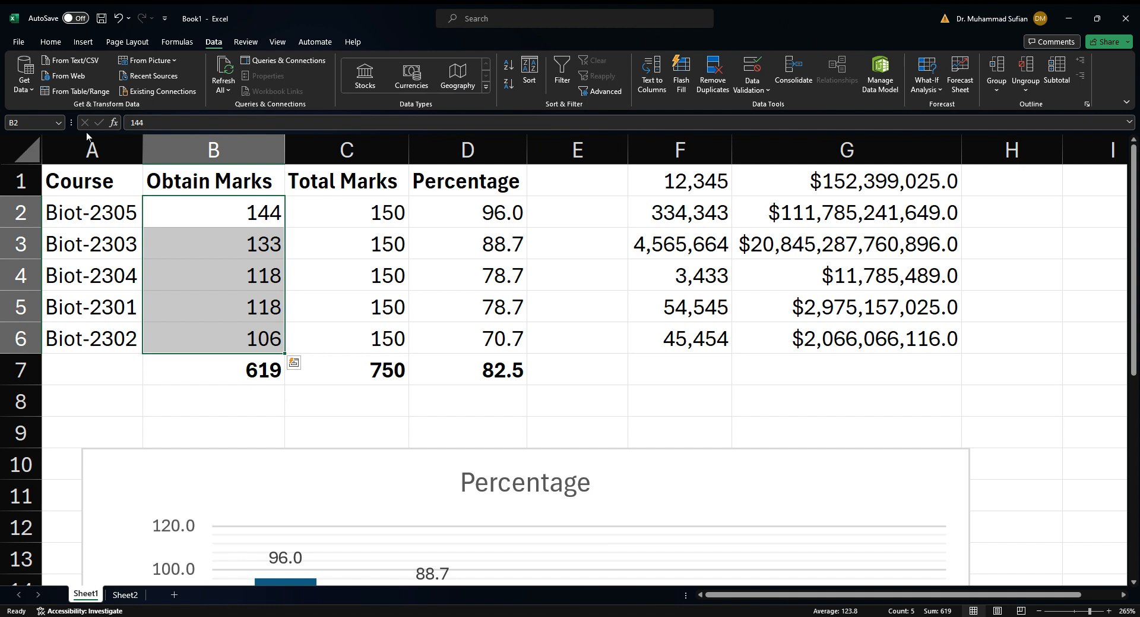
click(281, 42)
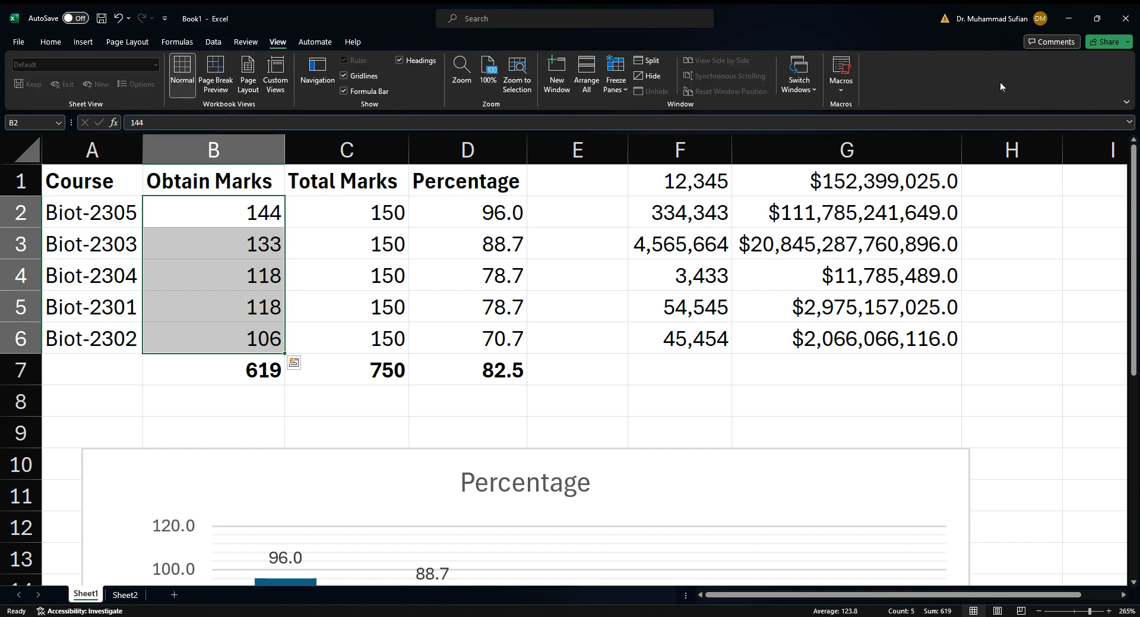
click(46, 44)
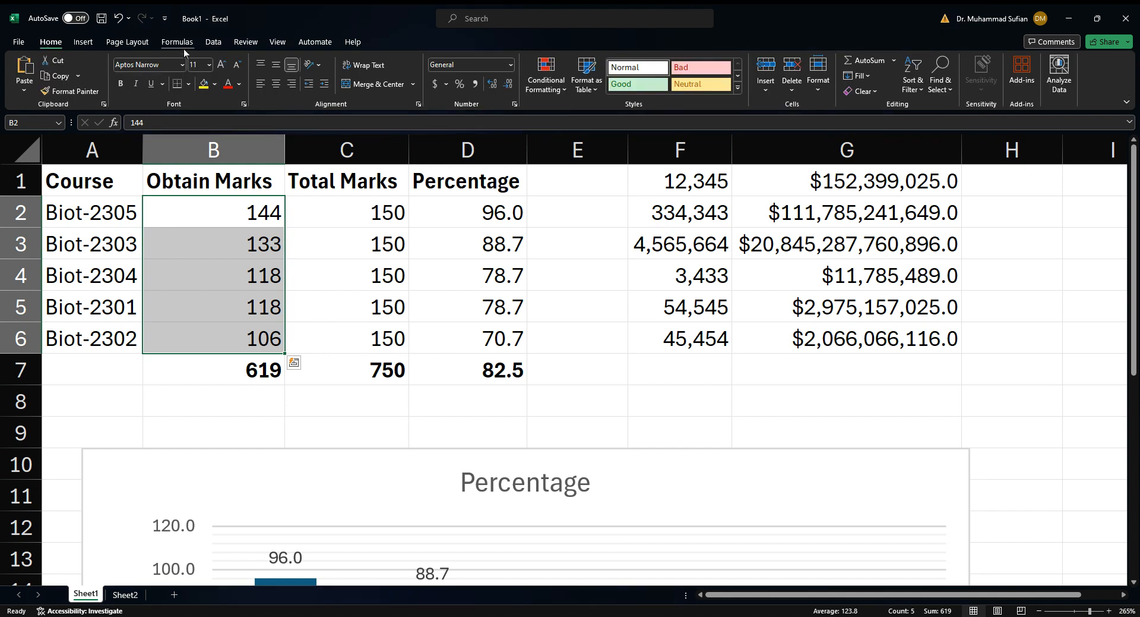
click(81, 42)
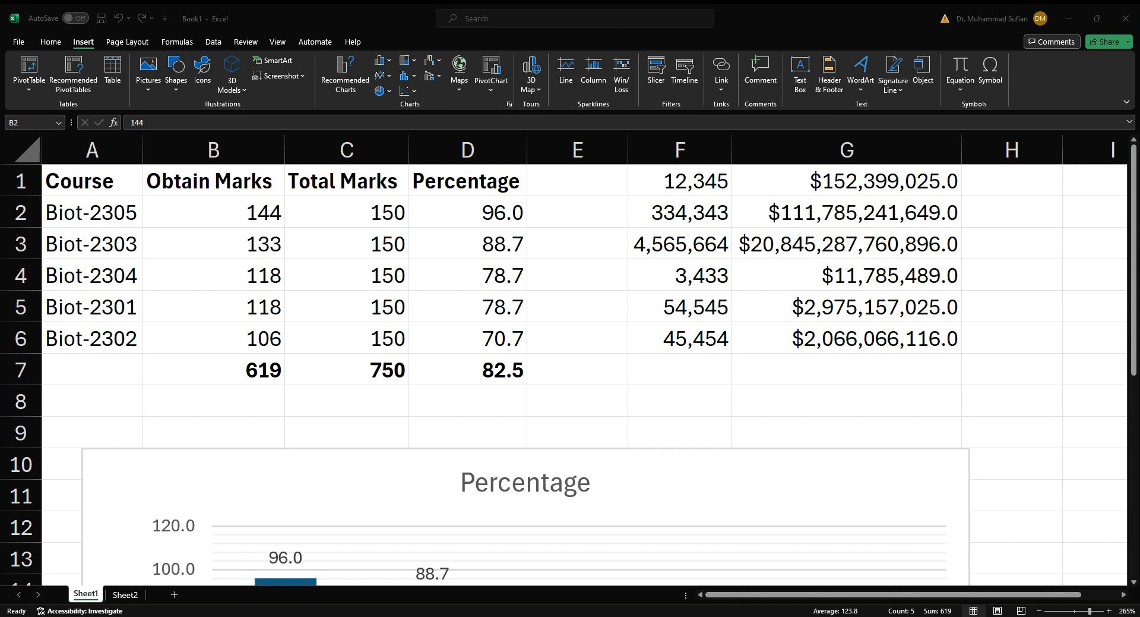
click(437, 593)
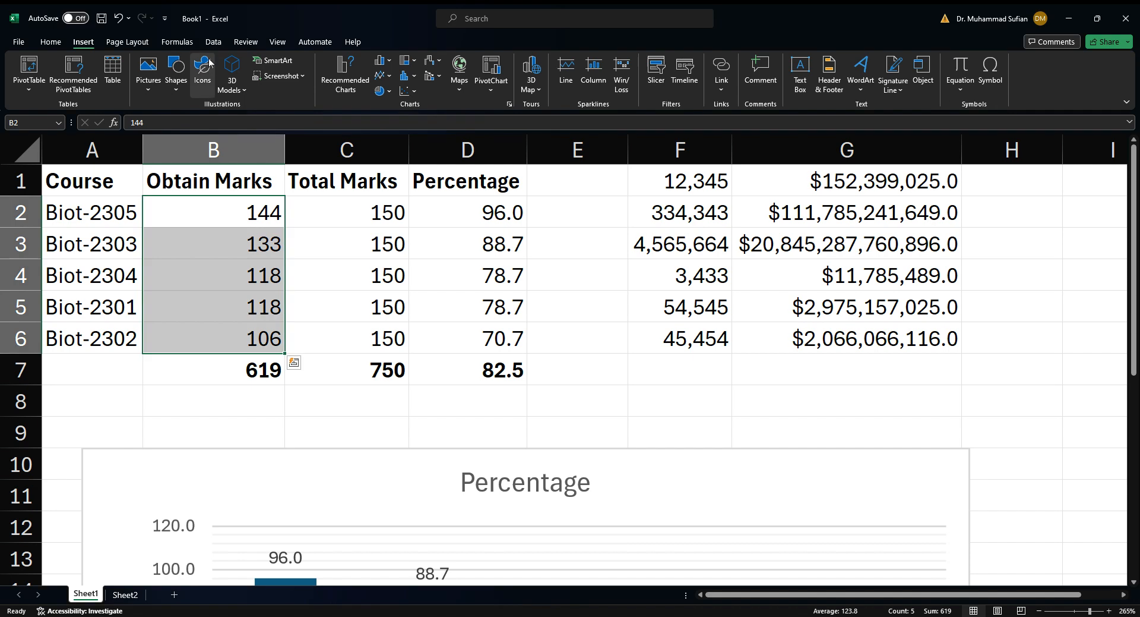
click(51, 41)
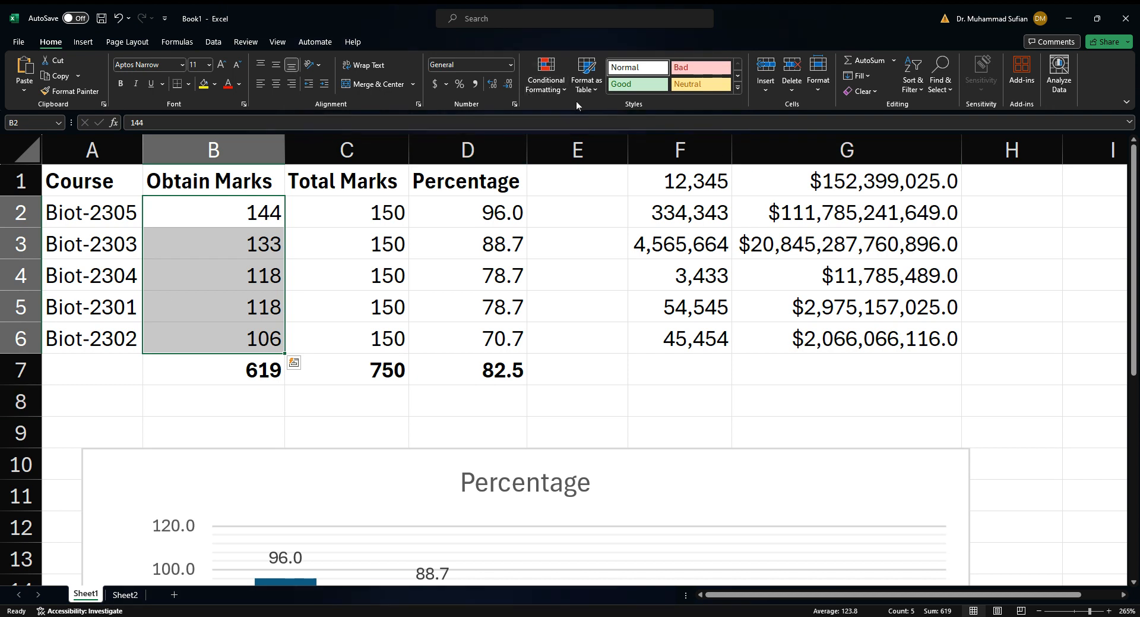
click(563, 92)
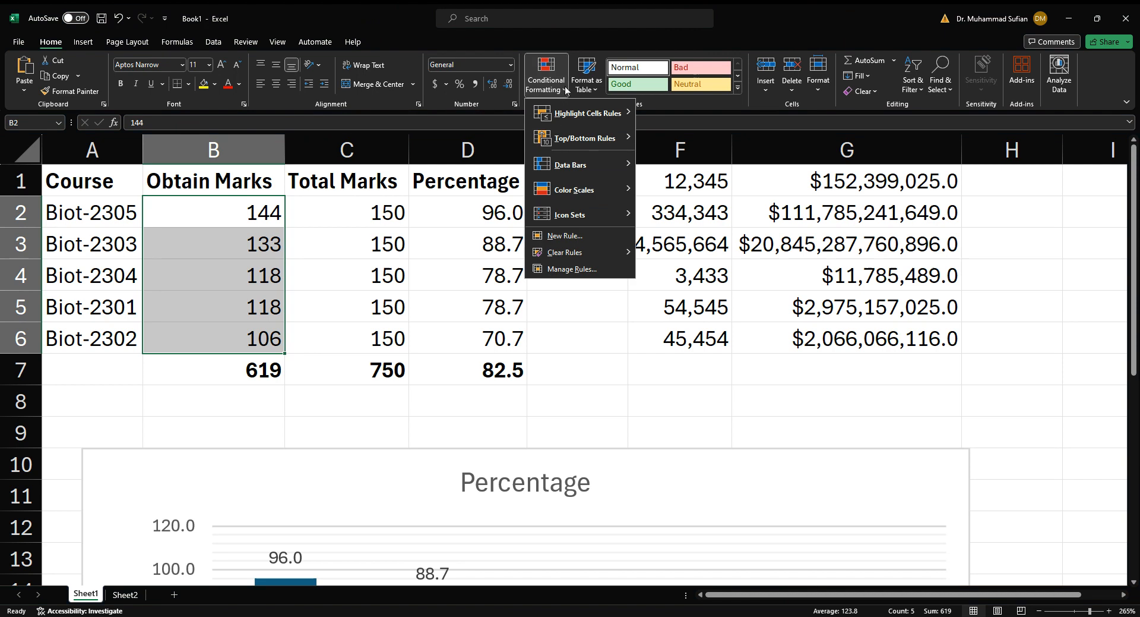
mouse_move(610, 171)
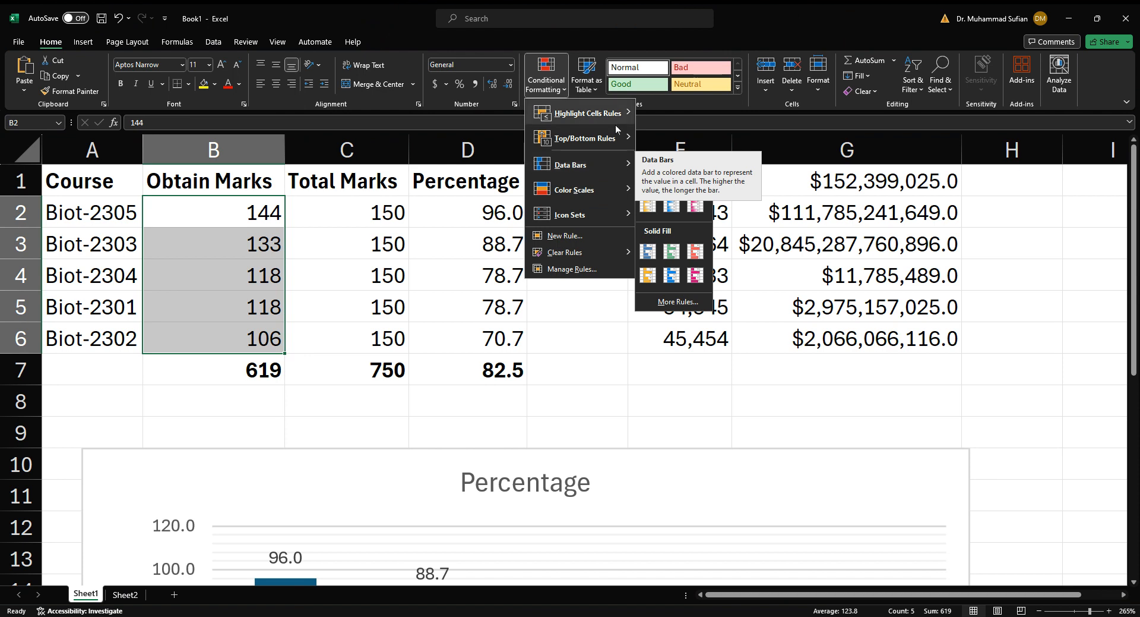
mouse_move(621, 119)
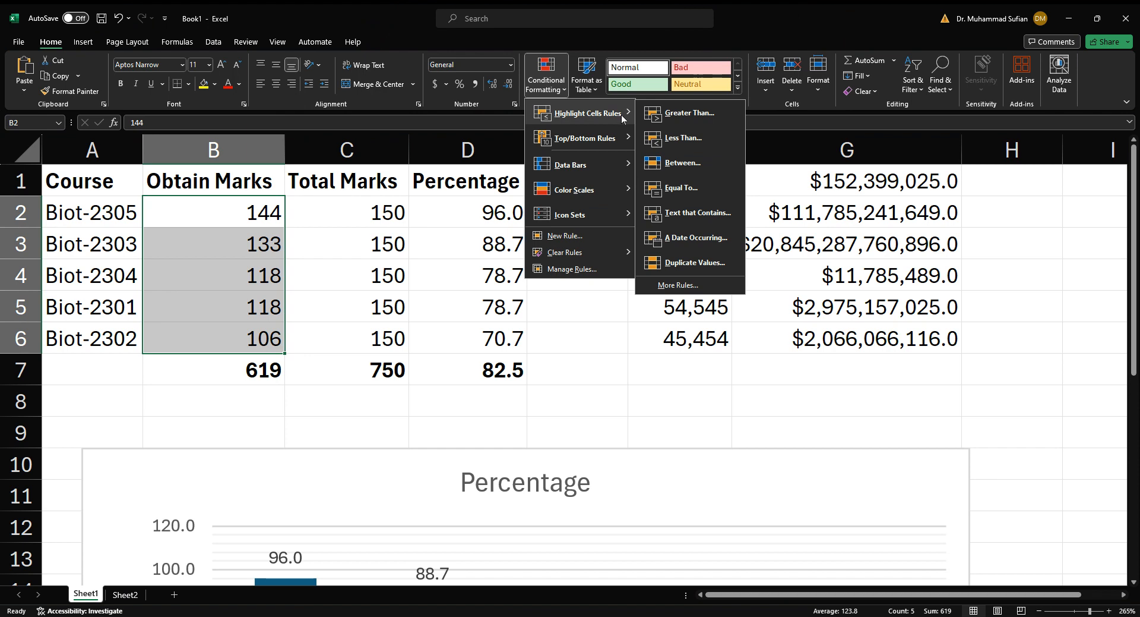
click(722, 111)
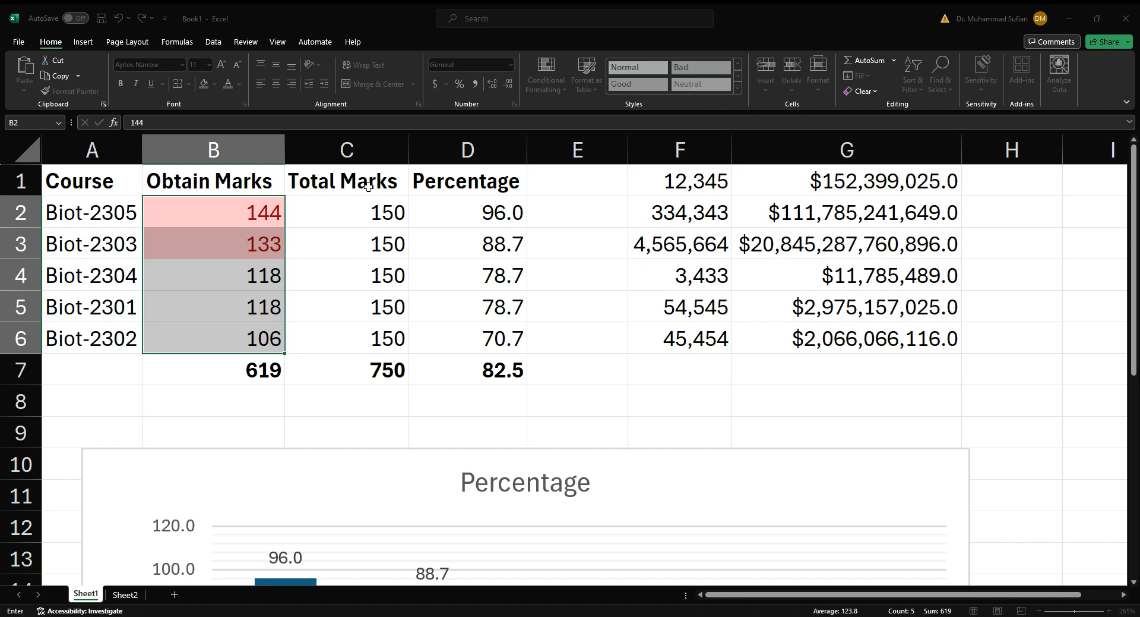
click(235, 276)
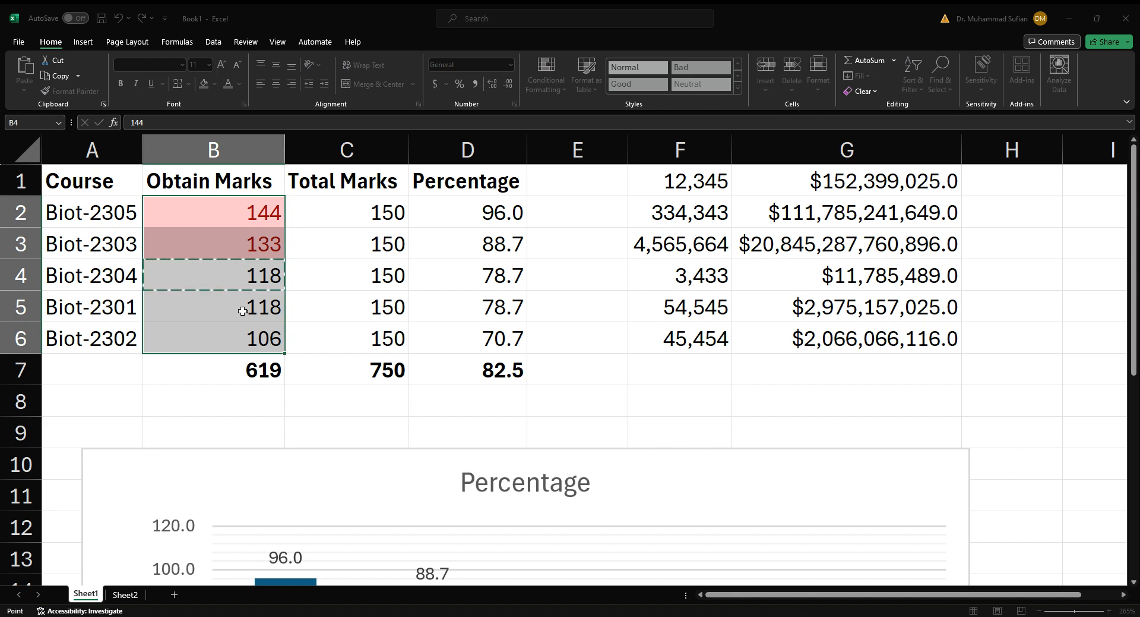
key(Escape)
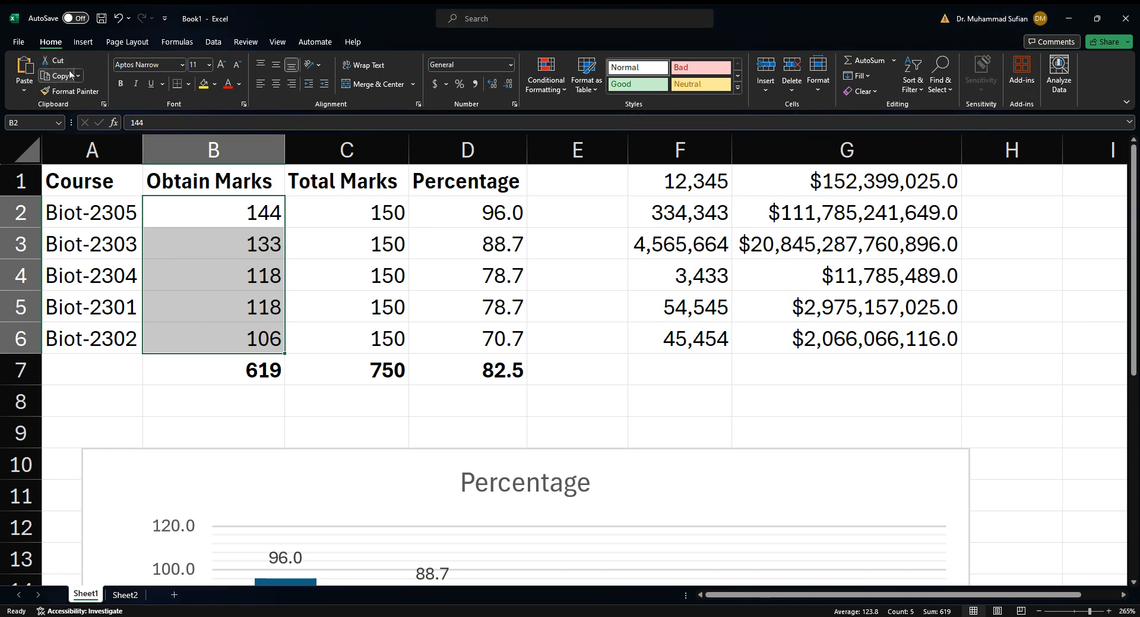
Step: Add a custom highlight rule to cells B2 to B6 that fills the higher obtained marks with green
click(564, 90)
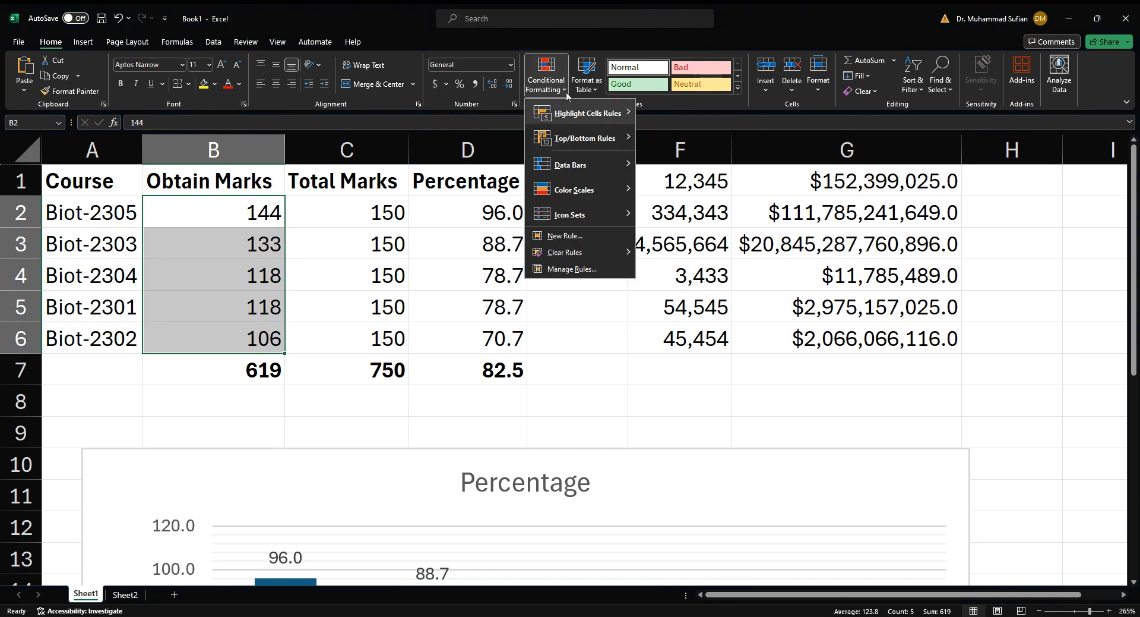
mouse_move(588, 113)
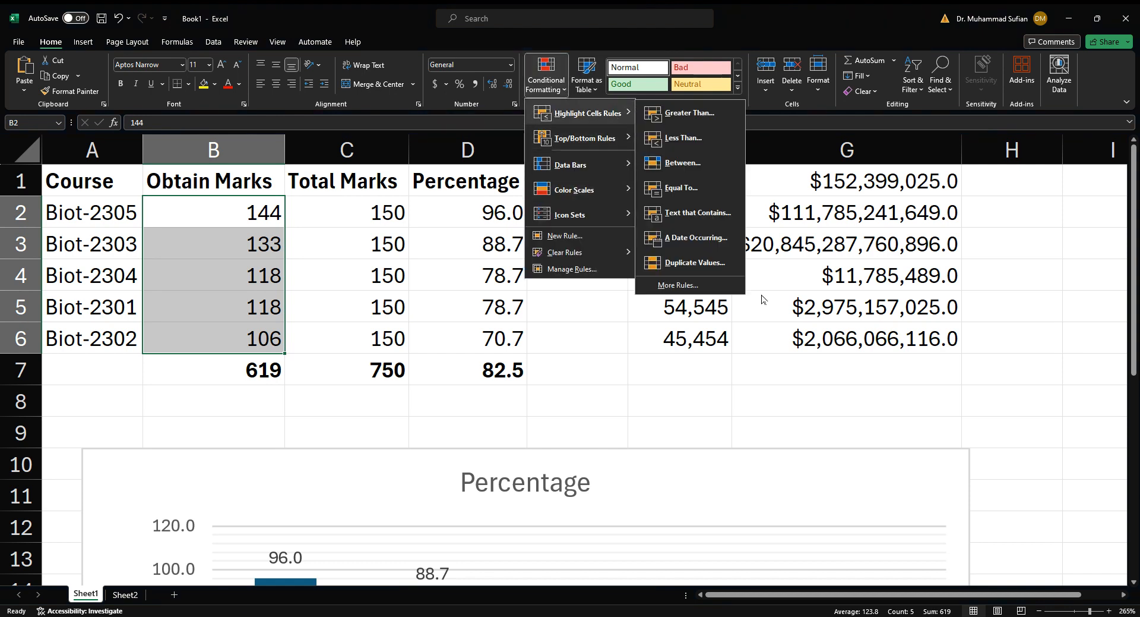
click(706, 284)
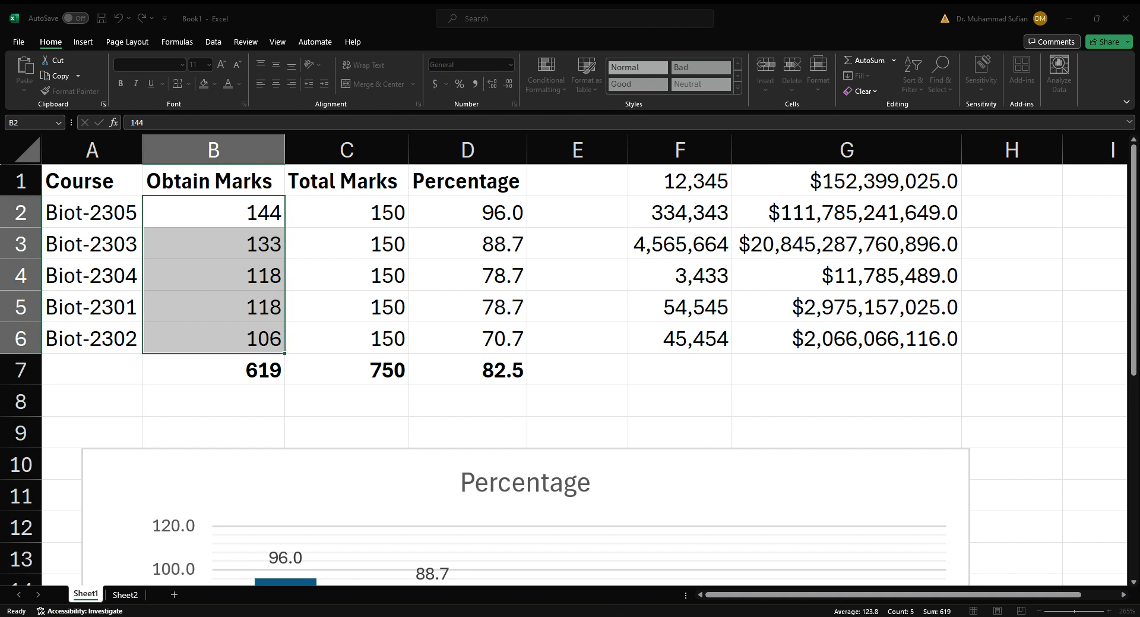
click(591, 568)
click(585, 543)
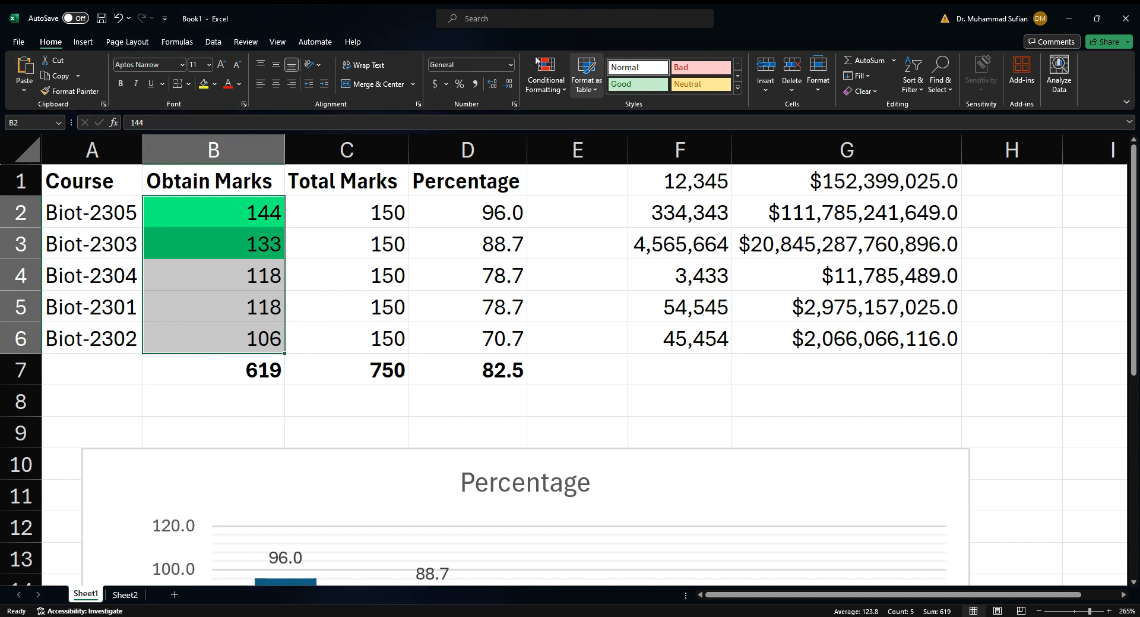
Step: Add a second custom highlight rule to cells B2 to B6 that fills the lower obtained marks with light red
click(539, 89)
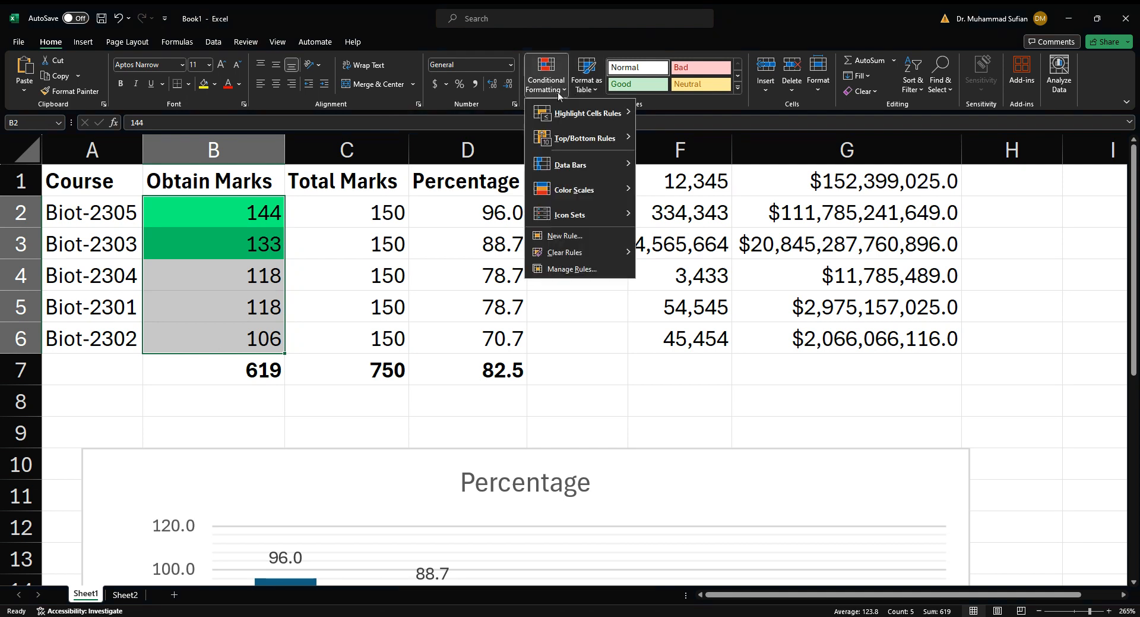
mouse_move(601, 117)
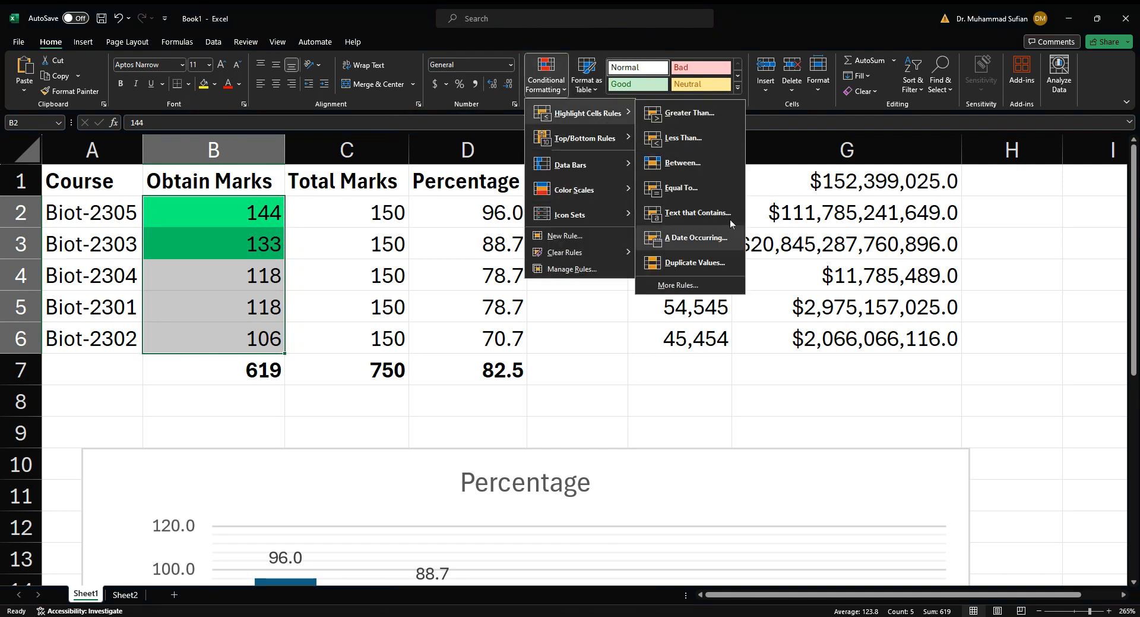
click(721, 283)
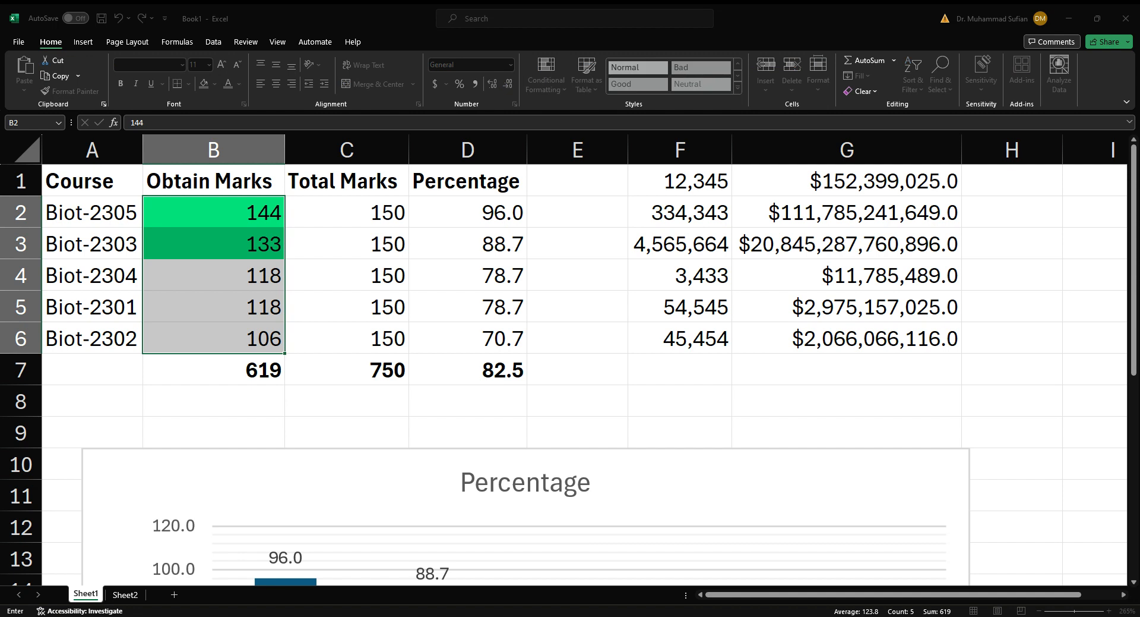
key(Escape)
click(594, 572)
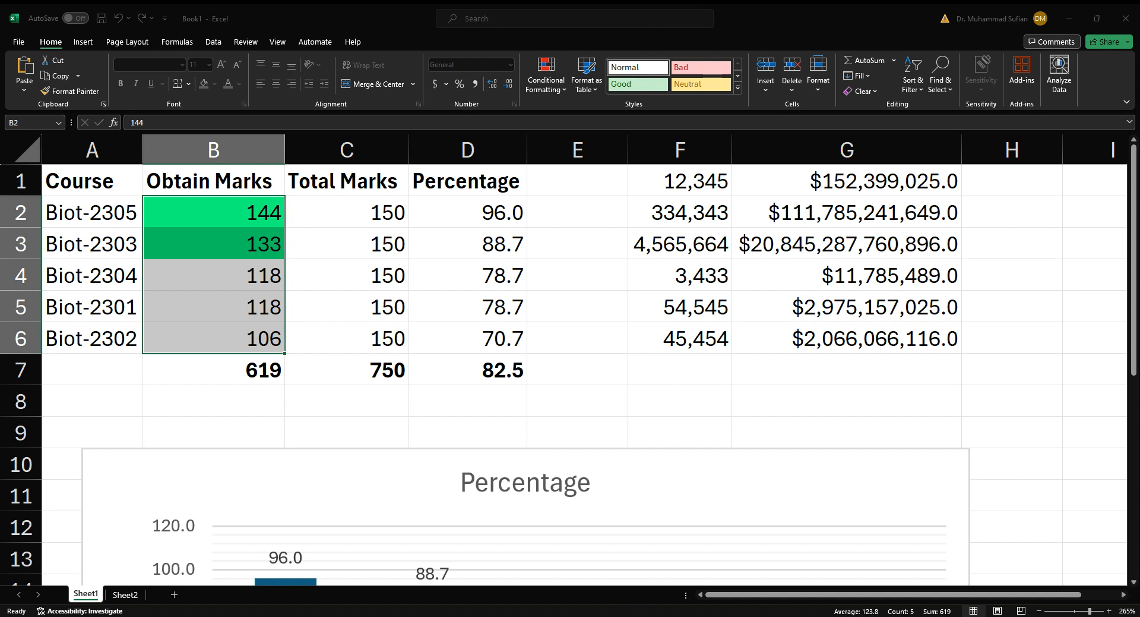
click(582, 540)
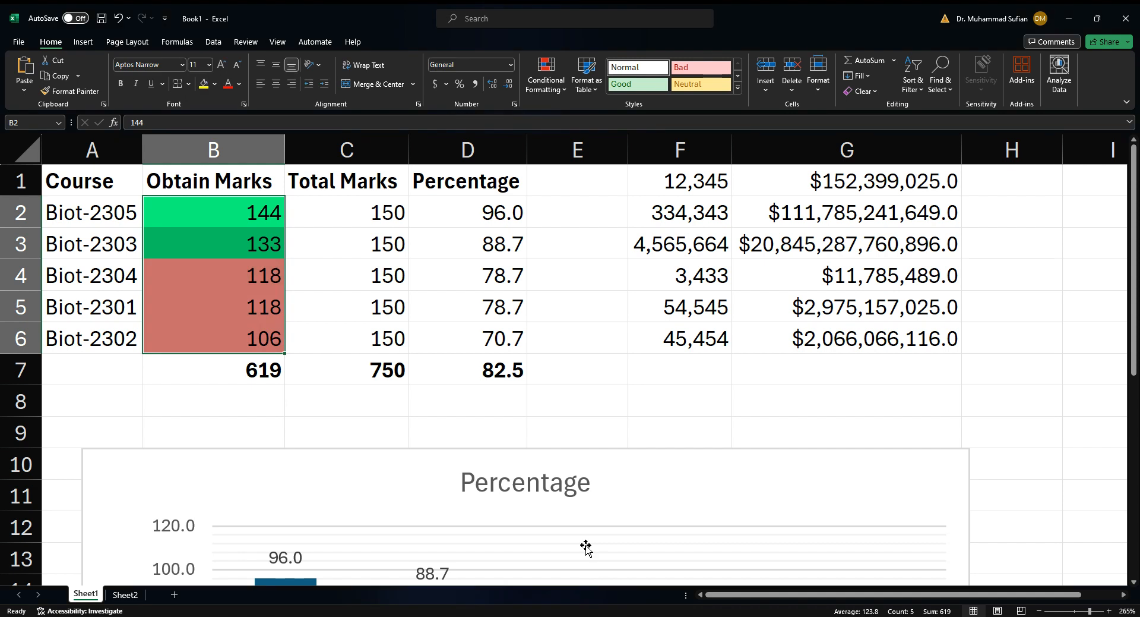
click(303, 336)
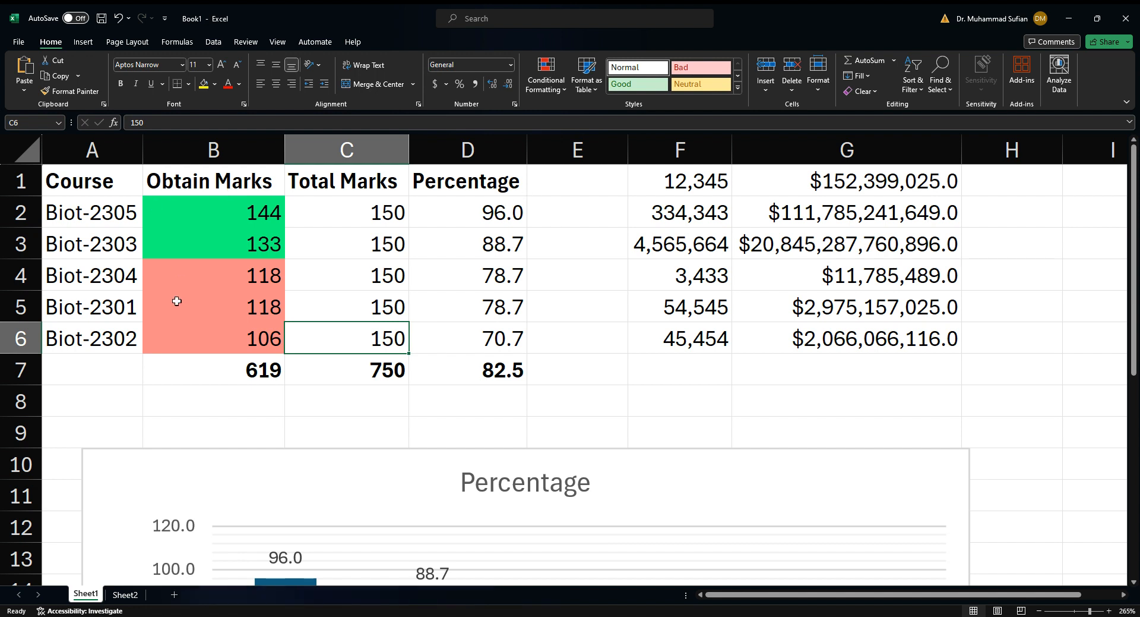
Step: Test the highlight rules by setting the obtained mark in B4 to 121 and in B3 to 119
click(201, 274)
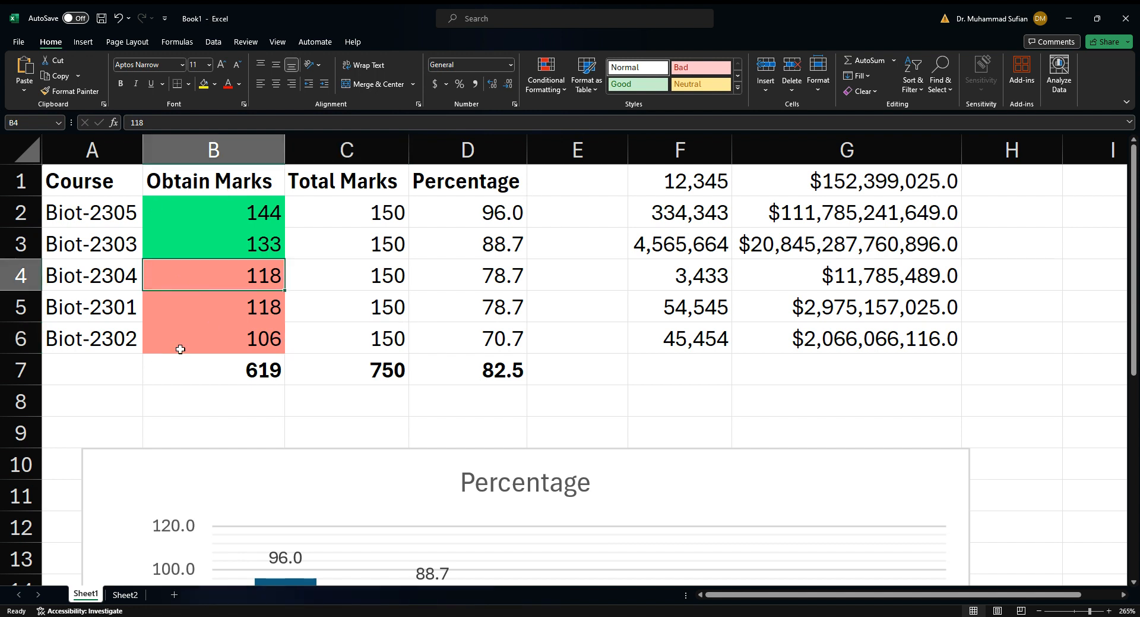
text(121)
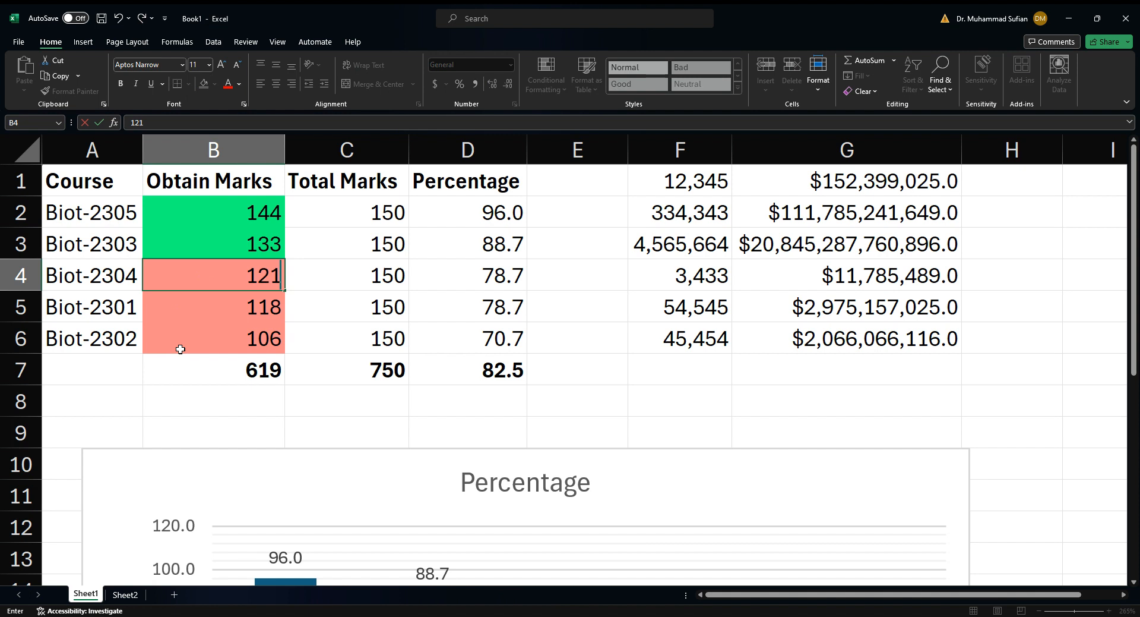
key(Return)
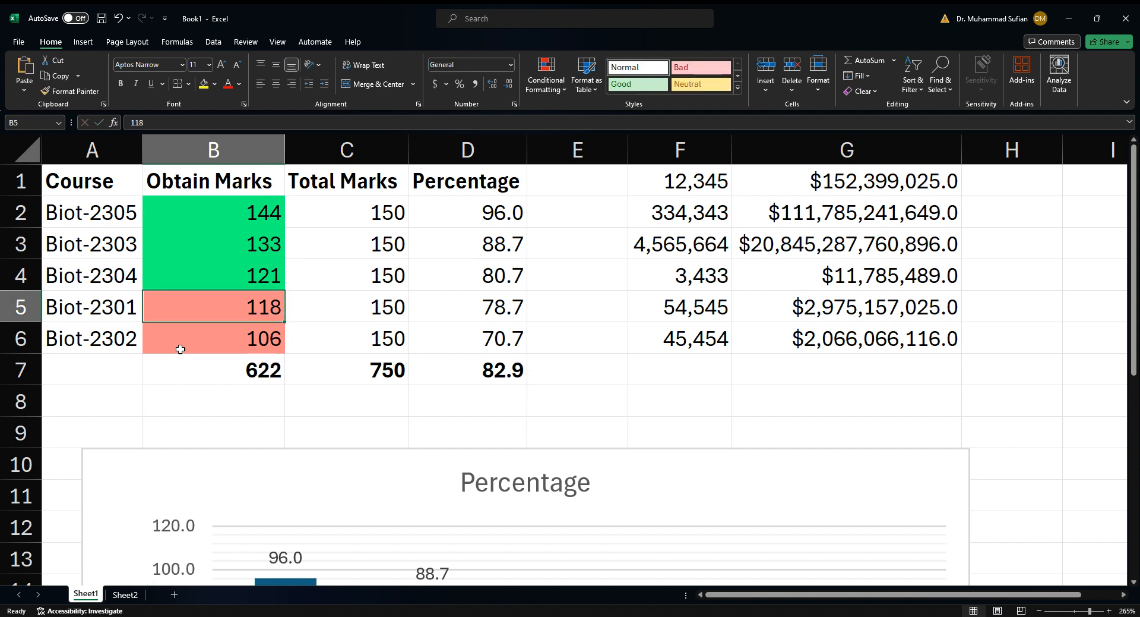
key(Up)
key(Up)
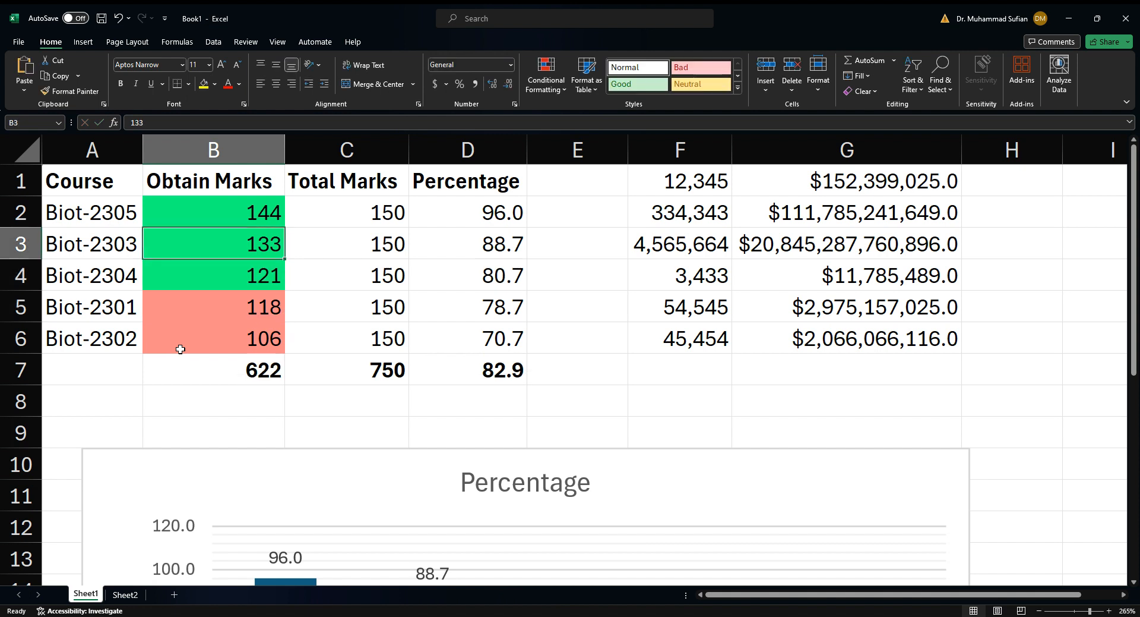
text(119)
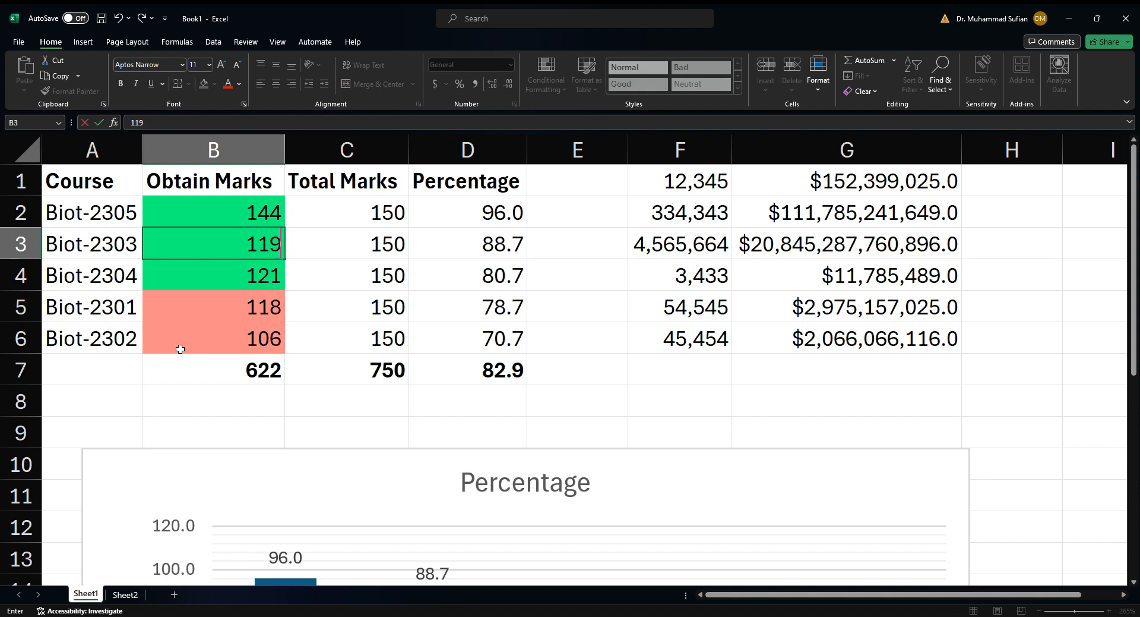
key(Return)
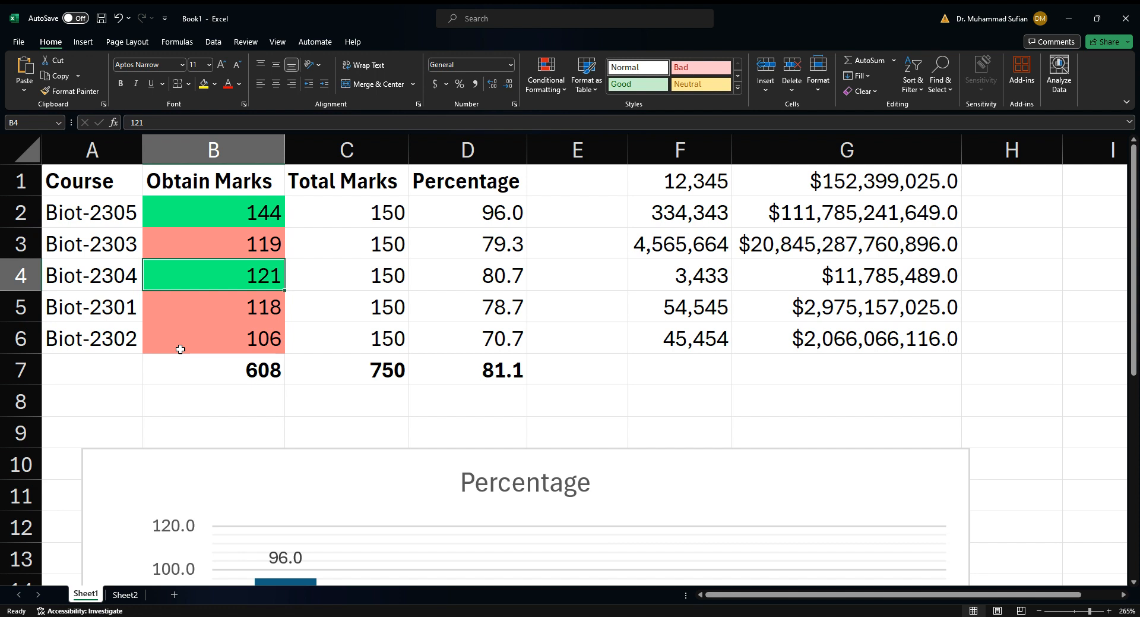
Step: Select the numbers in F1 to F6 and review the highlight rules, top/bottom rules and color scales available in conditional formatting
ctrl+scroll(232, 340, down, 5)
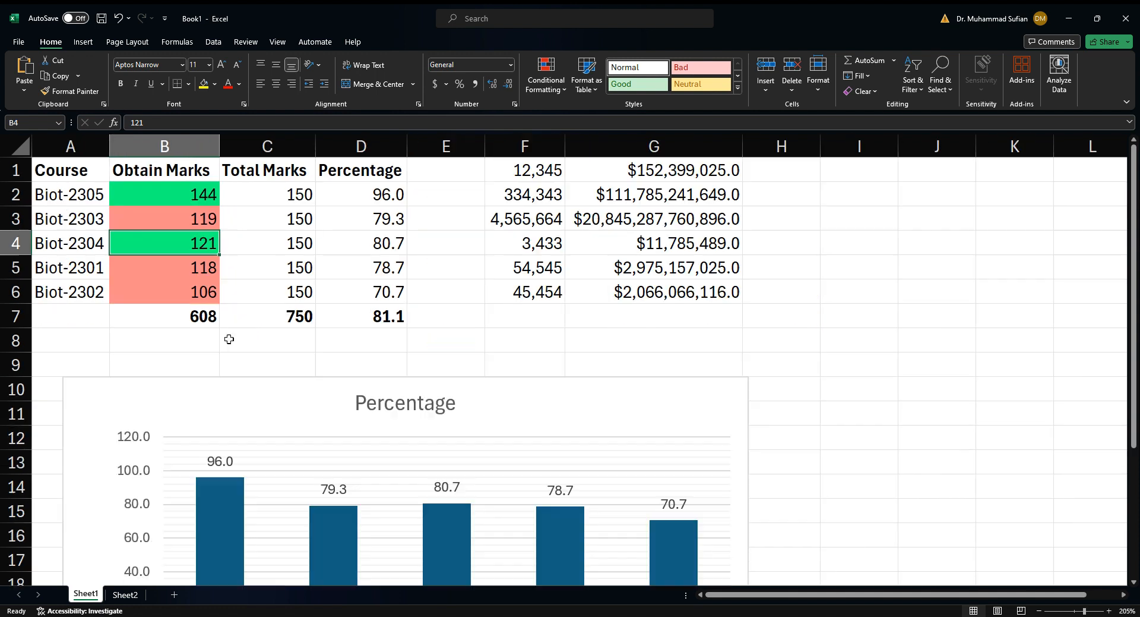
ctrl+scroll(233, 342, down, 1)
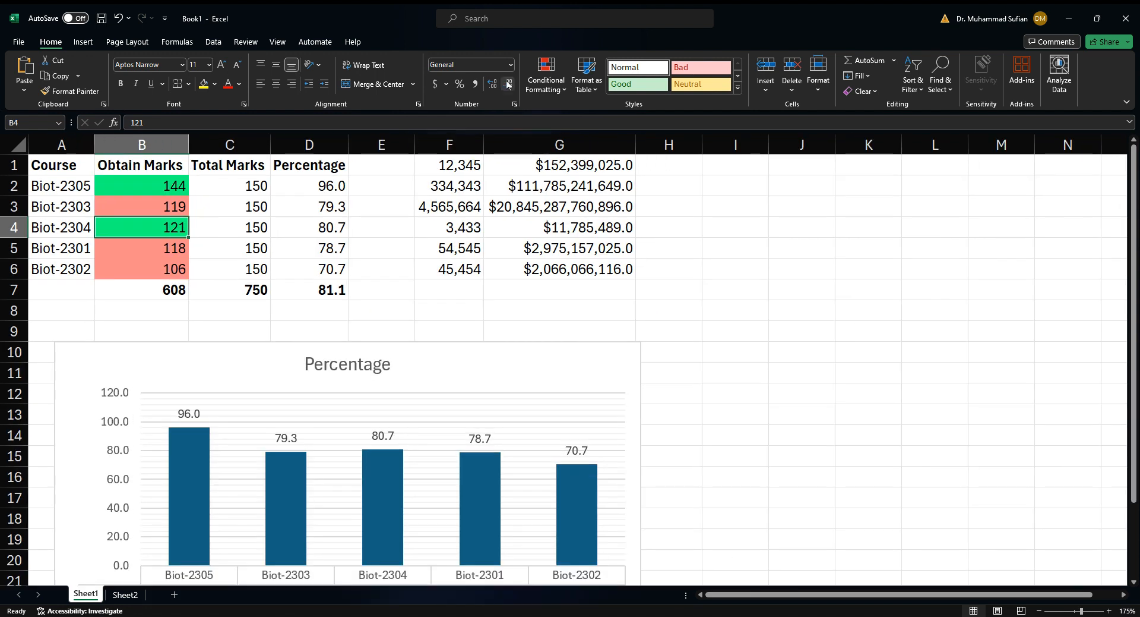
drag(442, 168, 458, 268)
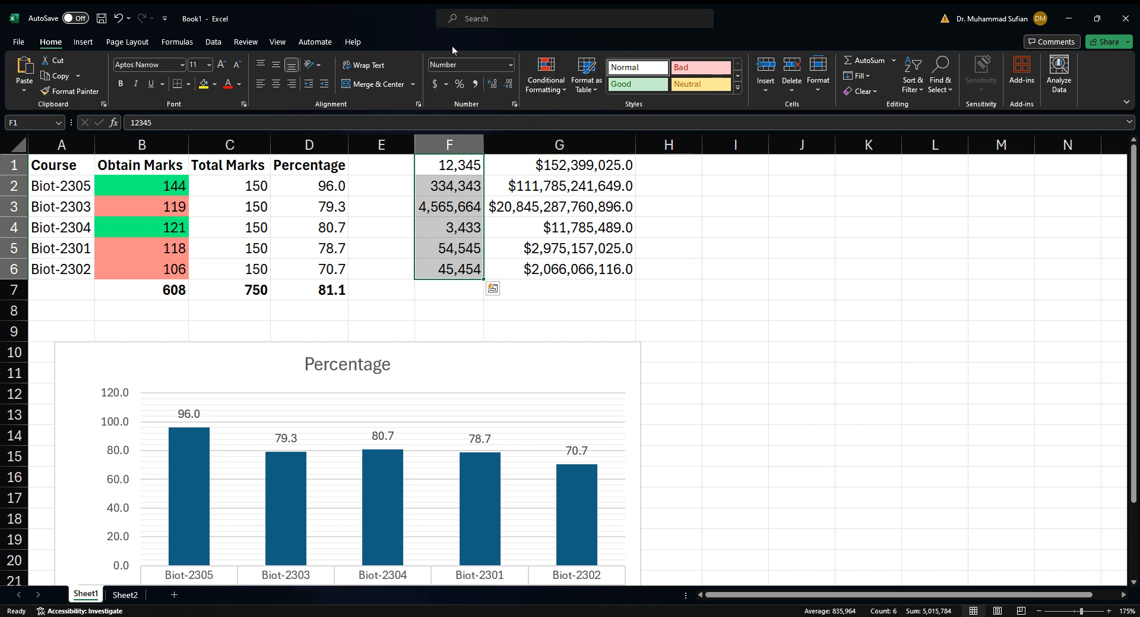
click(556, 89)
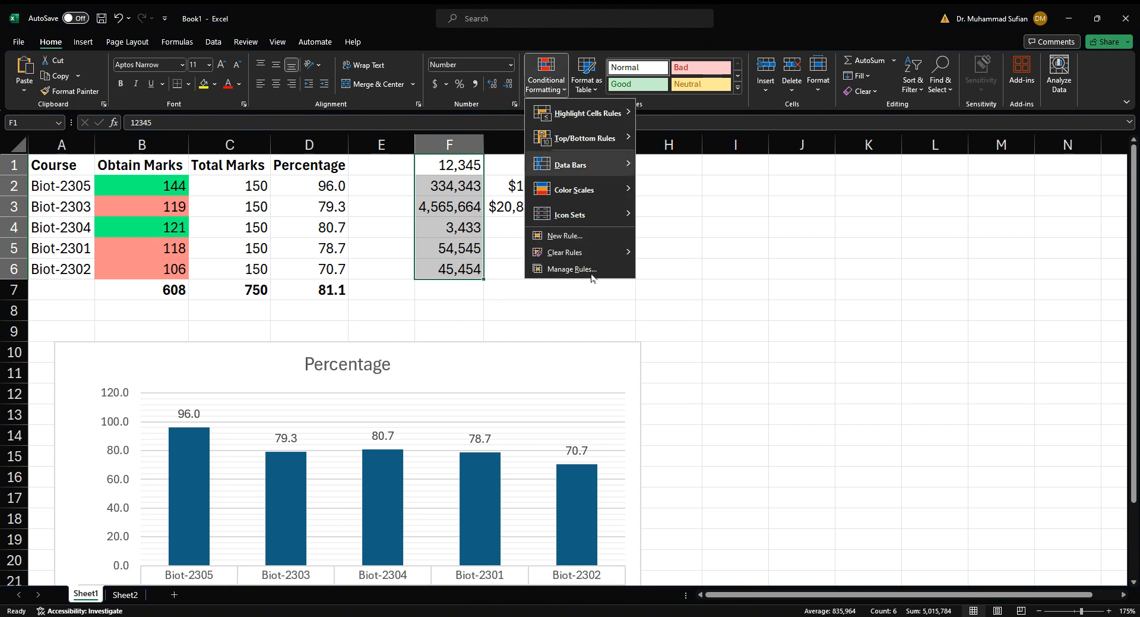
mouse_move(622, 114)
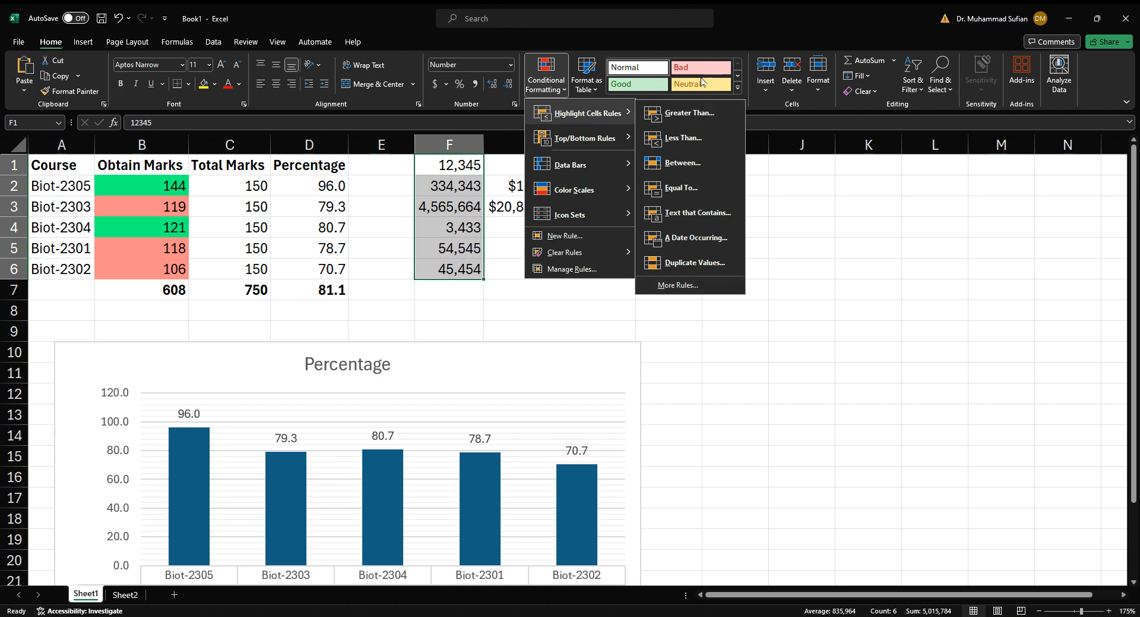
mouse_move(621, 143)
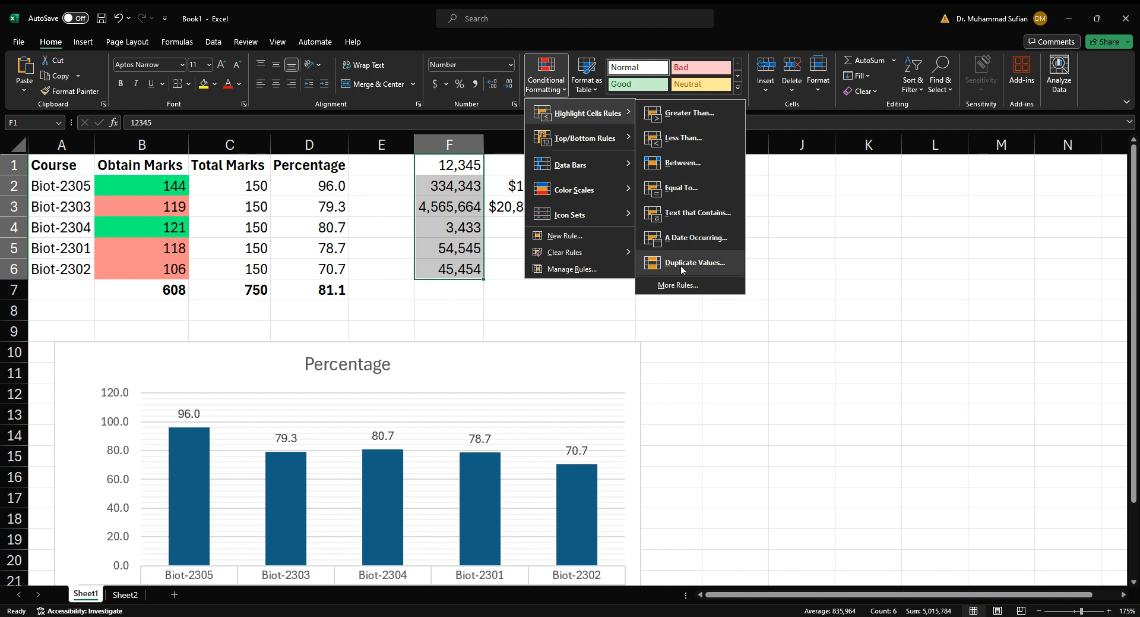
mouse_move(625, 198)
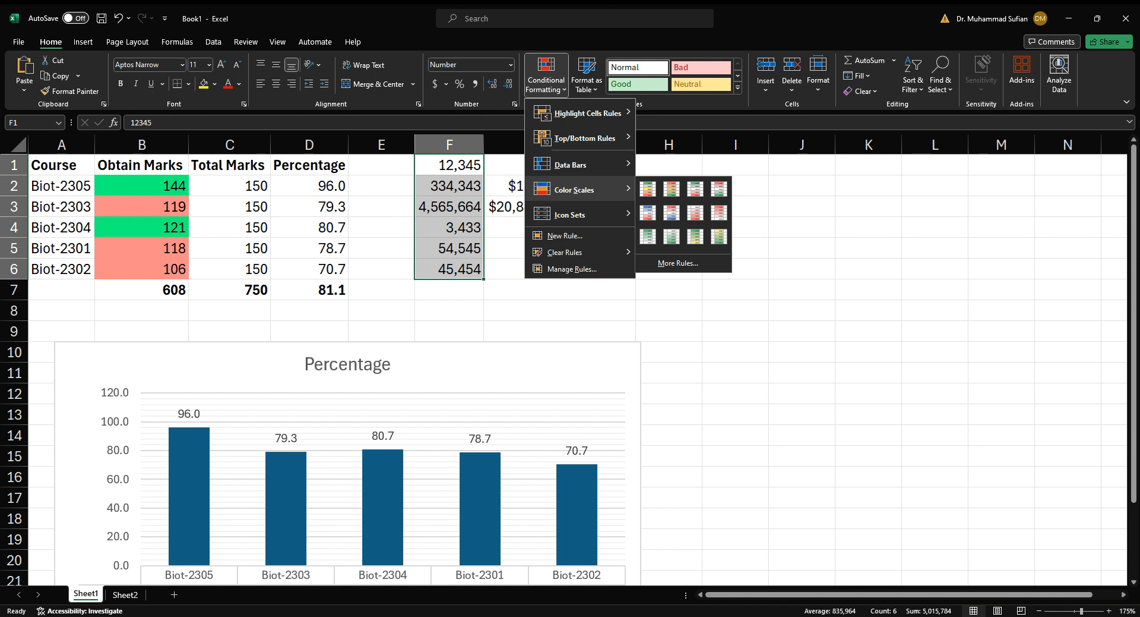
key(alt+Tab)
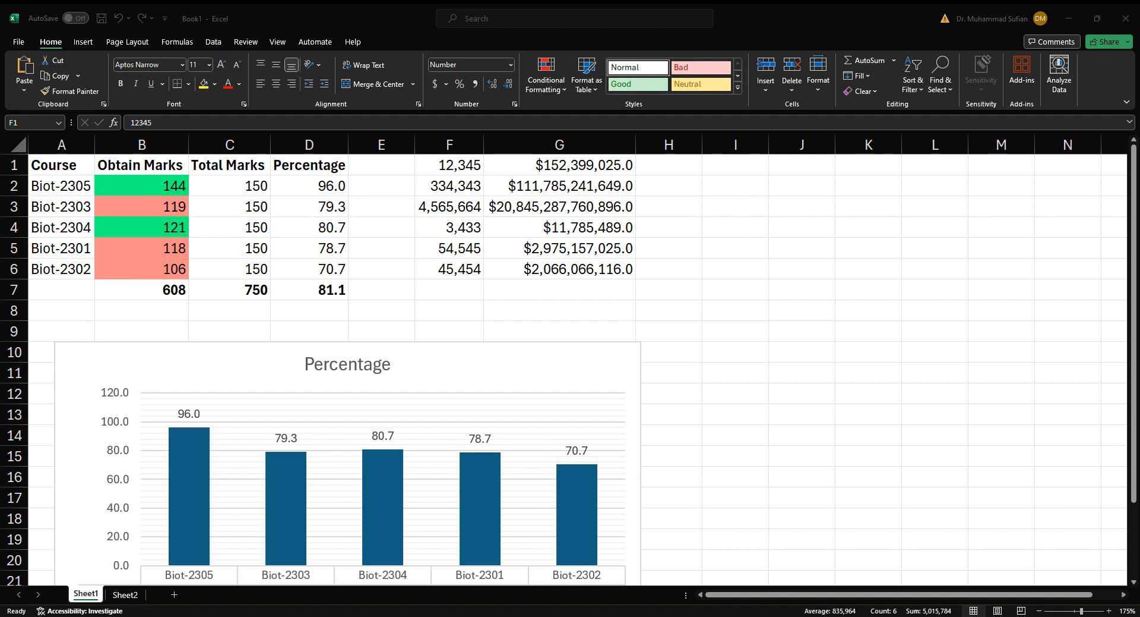
key(alt+Tab)
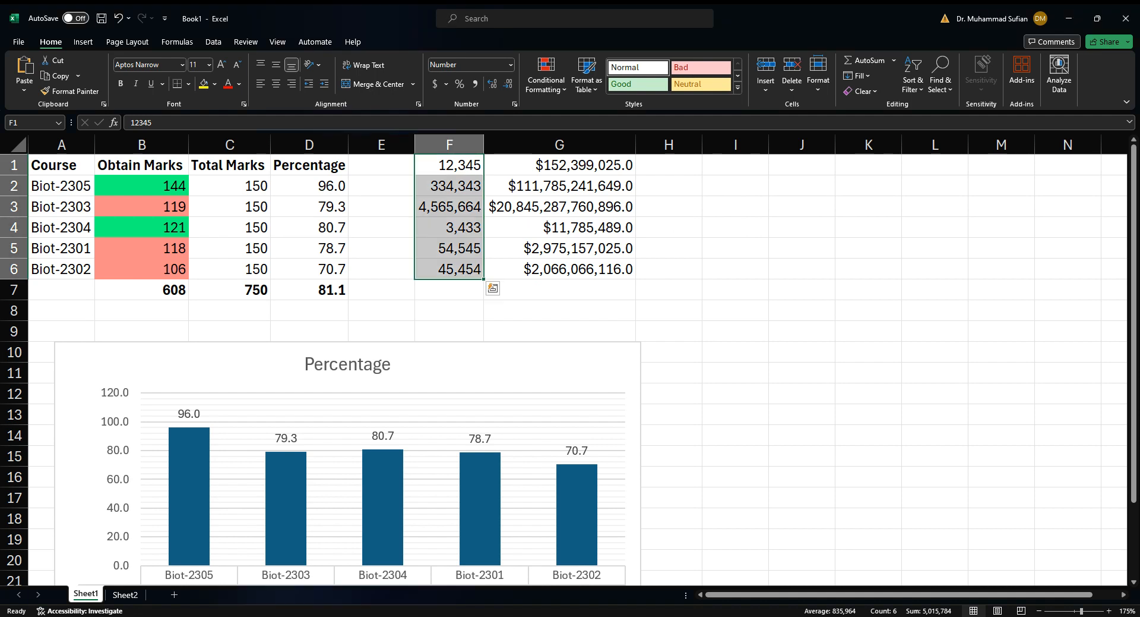
Step: Apply a custom two-color scale to F1 to F6, with orange for low values and yellow for high values
click(565, 92)
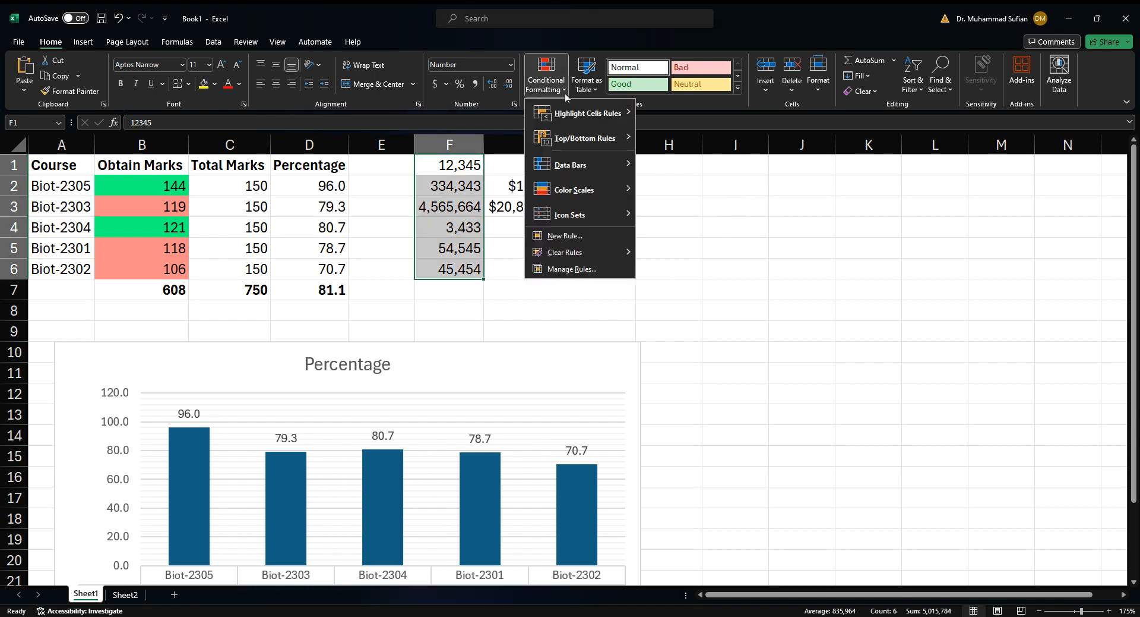
mouse_move(585, 116)
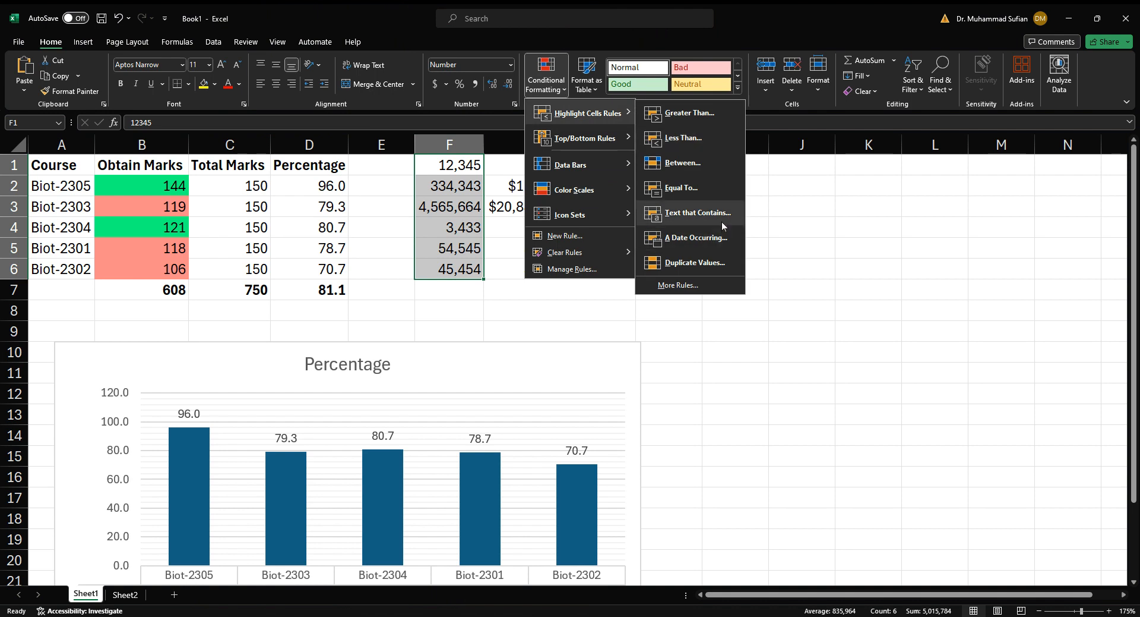
click(719, 285)
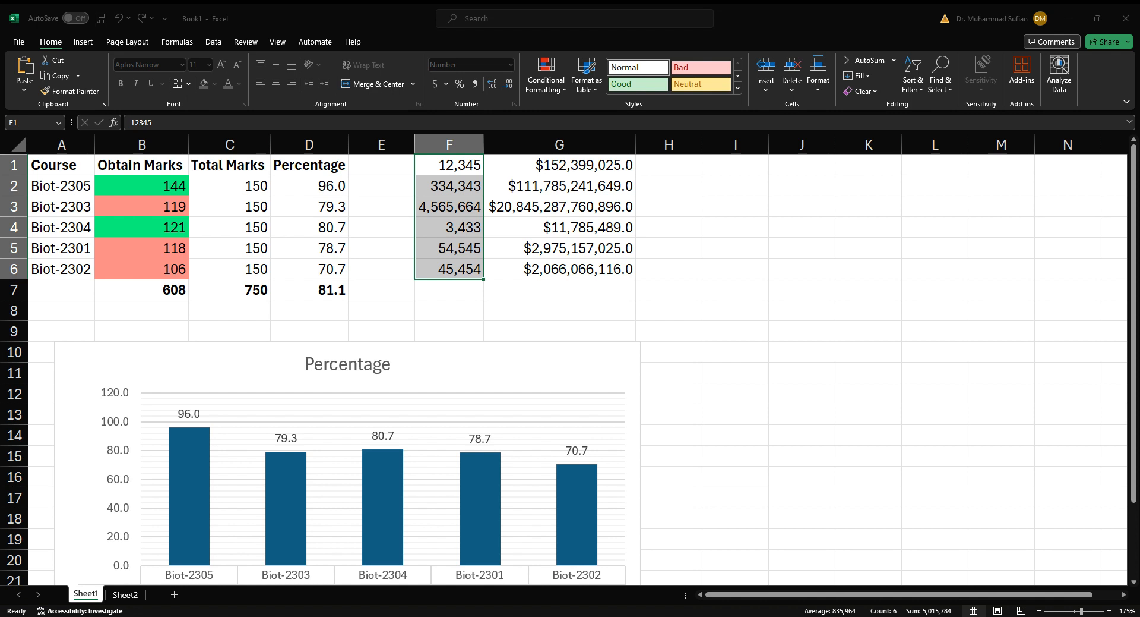
click(584, 579)
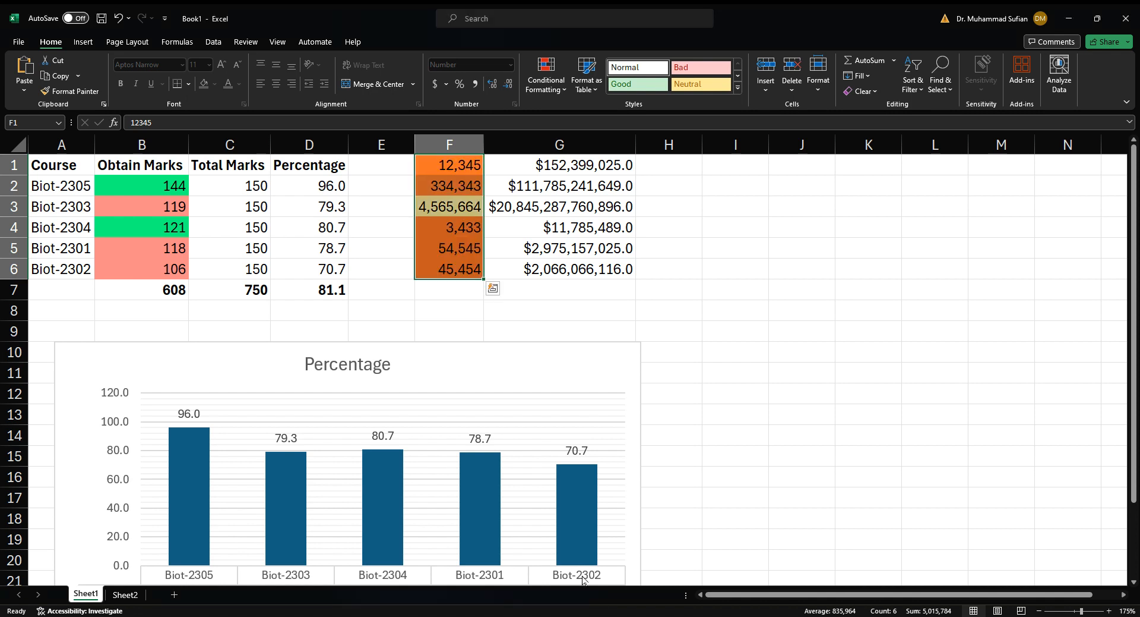
click(399, 231)
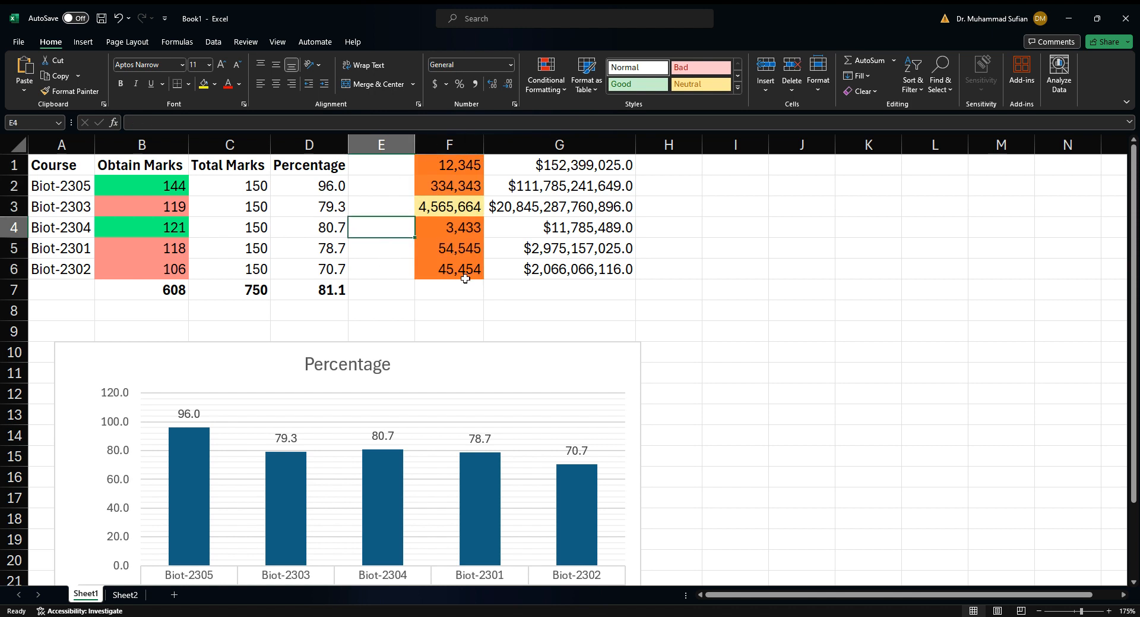
Step: Test the color scale by changing the value in cell F5 to 5455445
click(469, 215)
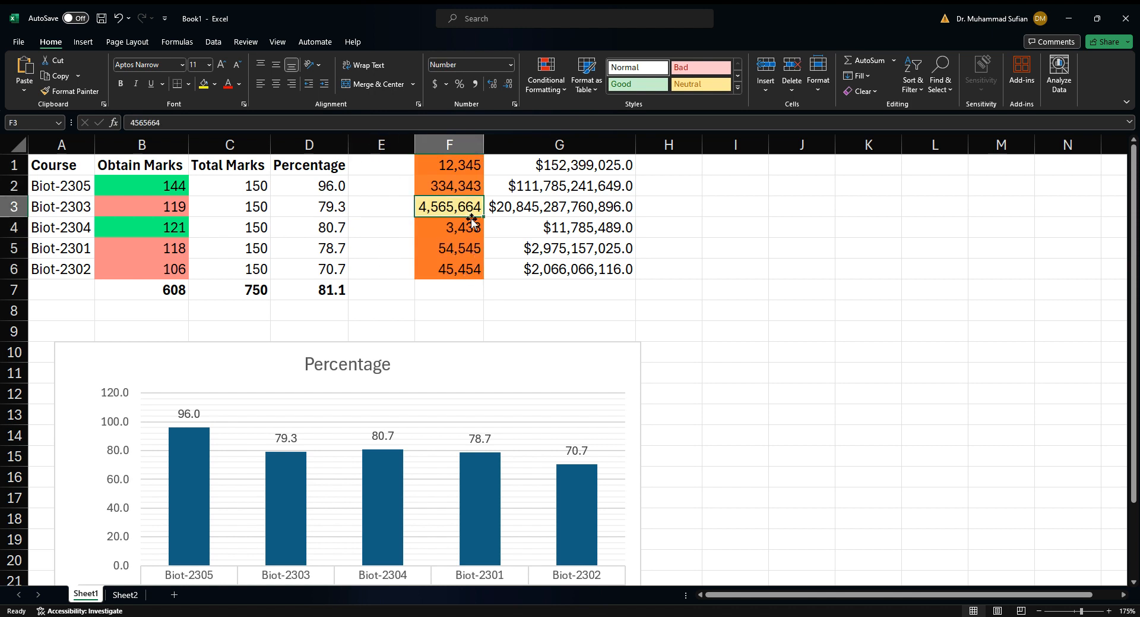
click(465, 251)
double_click(465, 251)
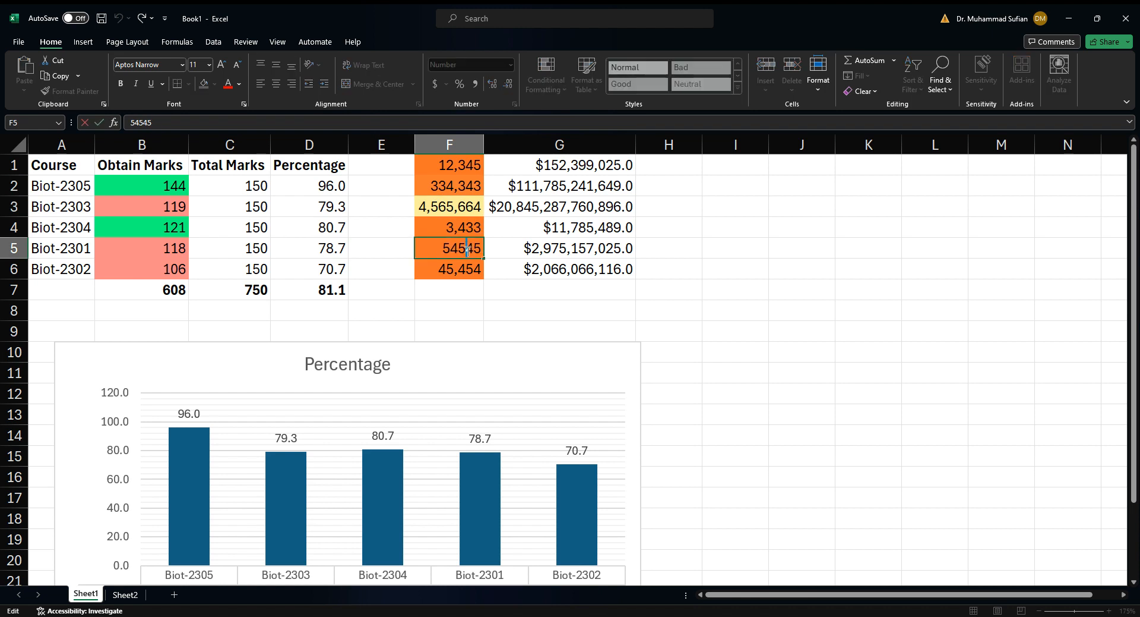
text(54)
key(Return)
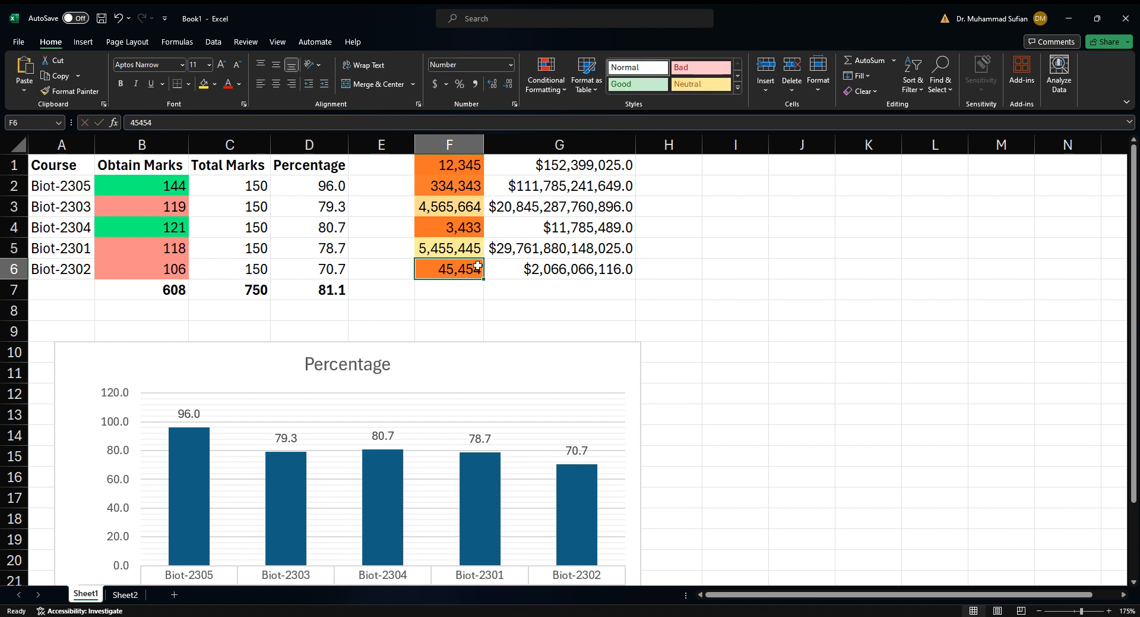
Step: Test the color scale by changing the value in cell F6 to 454554 and then to 4545154
double_click(467, 269)
text(5)
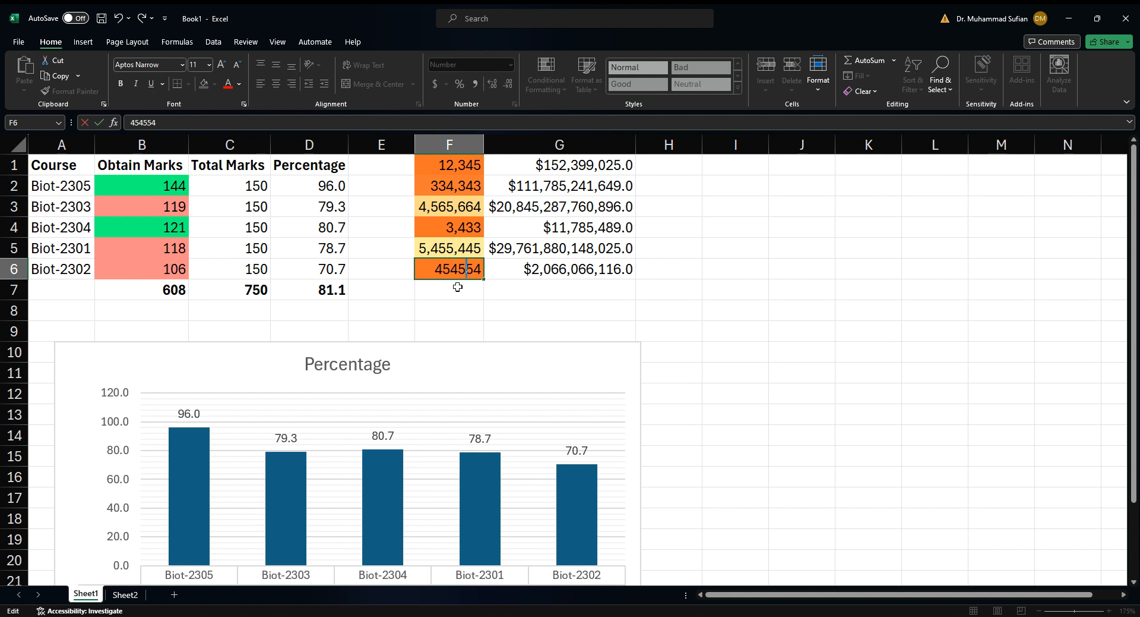
key(Return)
click(469, 270)
double_click(468, 271)
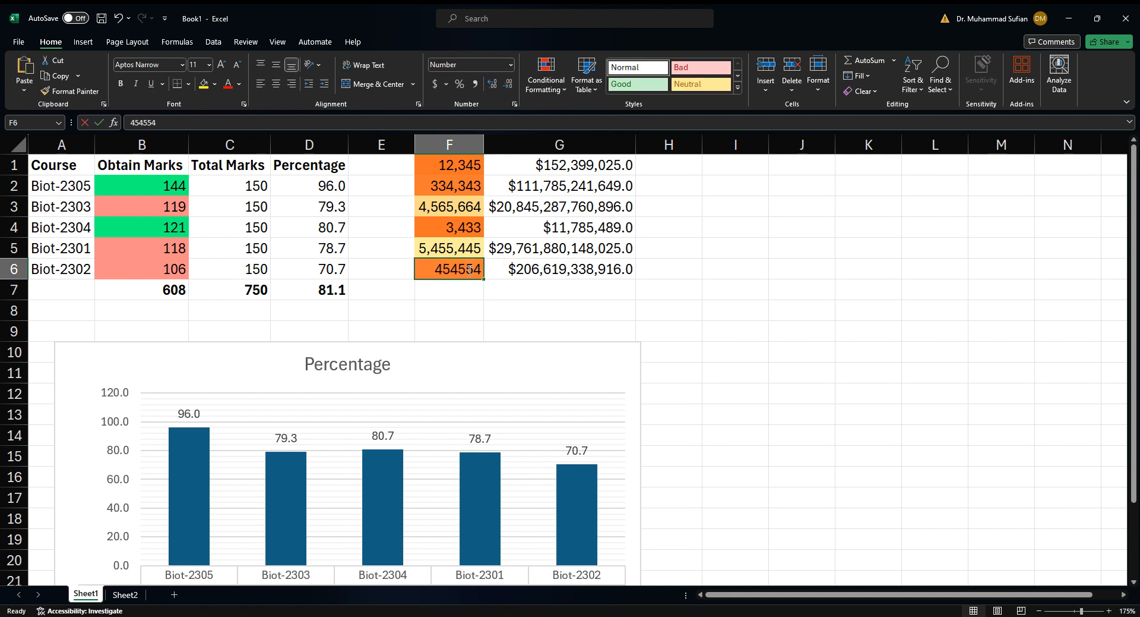
text(1)
key(Return)
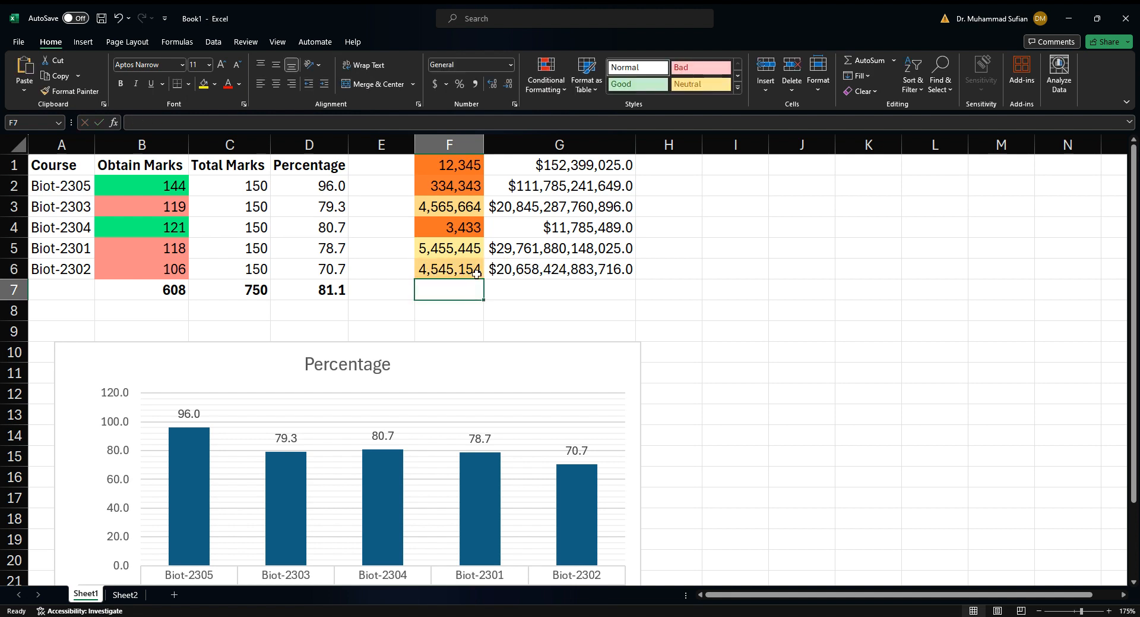
Step: Test the color scale with a smaller number in cell F6 by setting it to 1545154
double_click(436, 267)
key(shift+Left)
text(1)
click(465, 295)
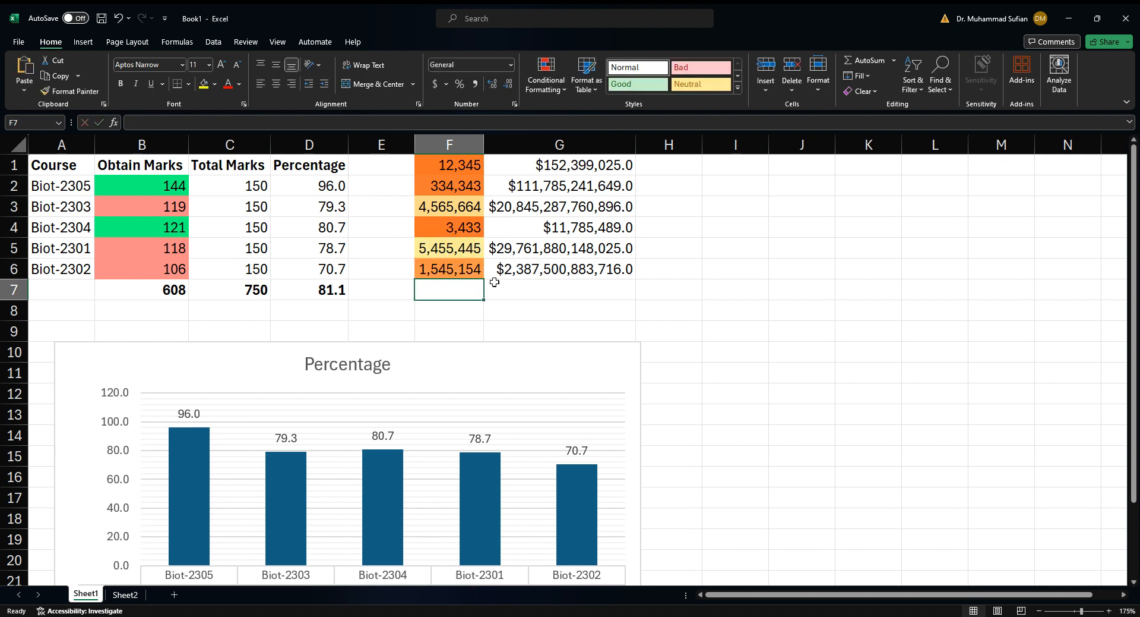
Step: Test the low end of the color scale by setting F1 to 2345 and F4 to 30433
double_click(466, 164)
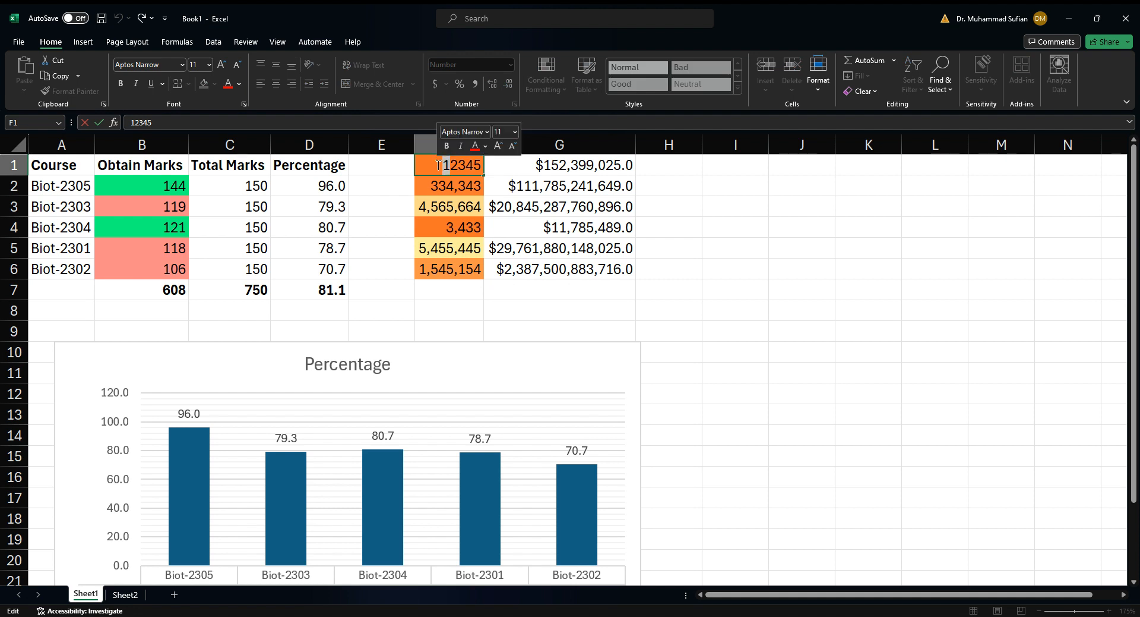
key(Delete)
key(Return)
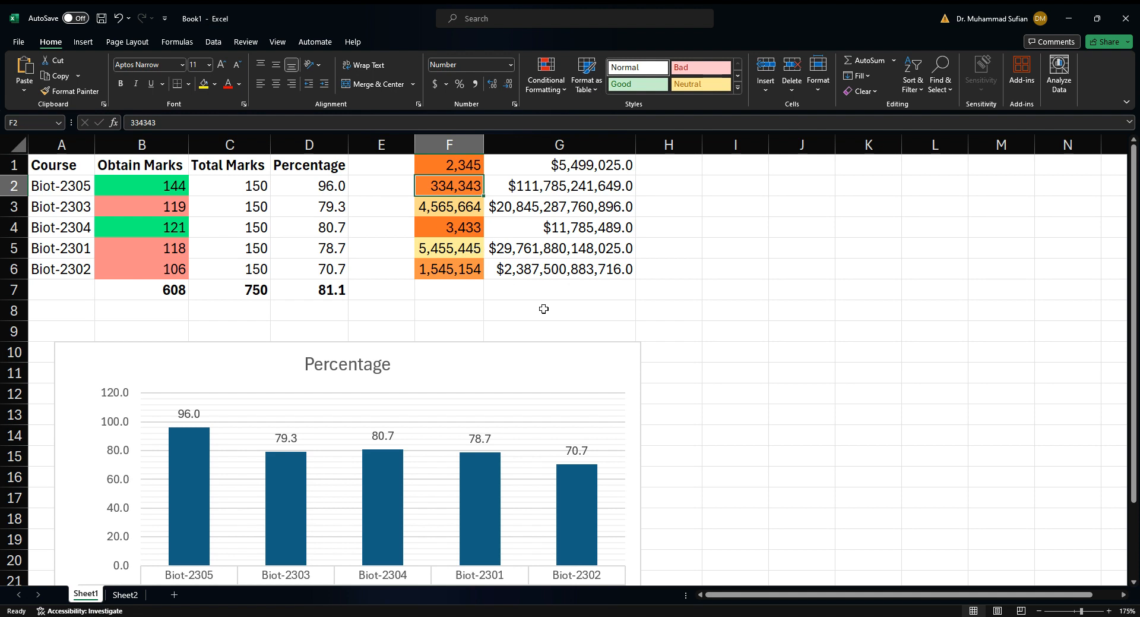
double_click(463, 227)
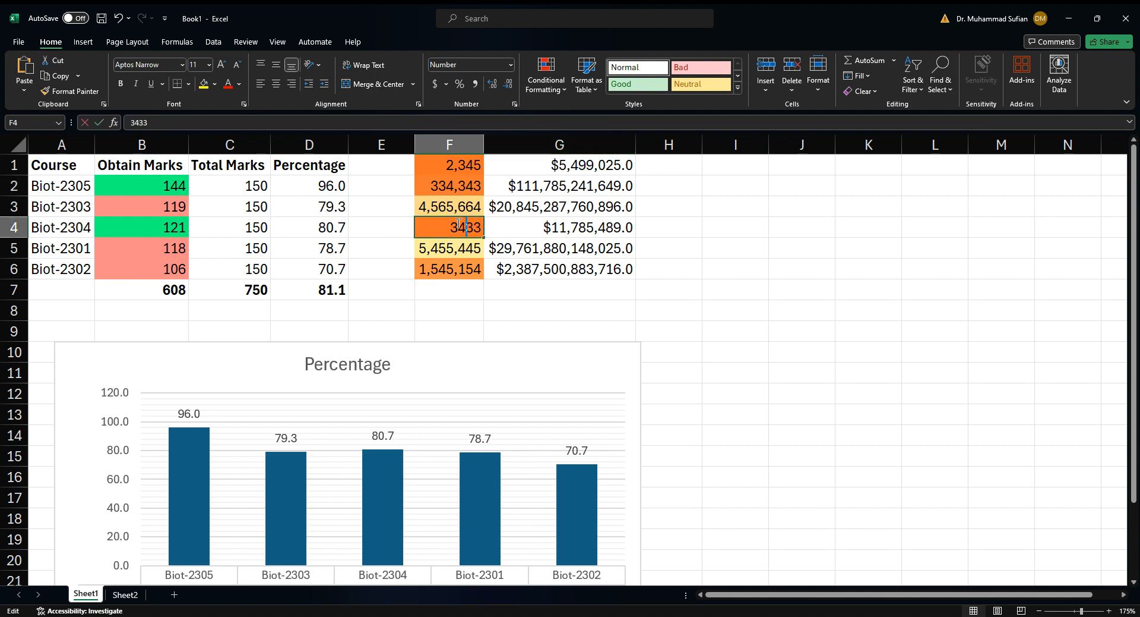
click(458, 228)
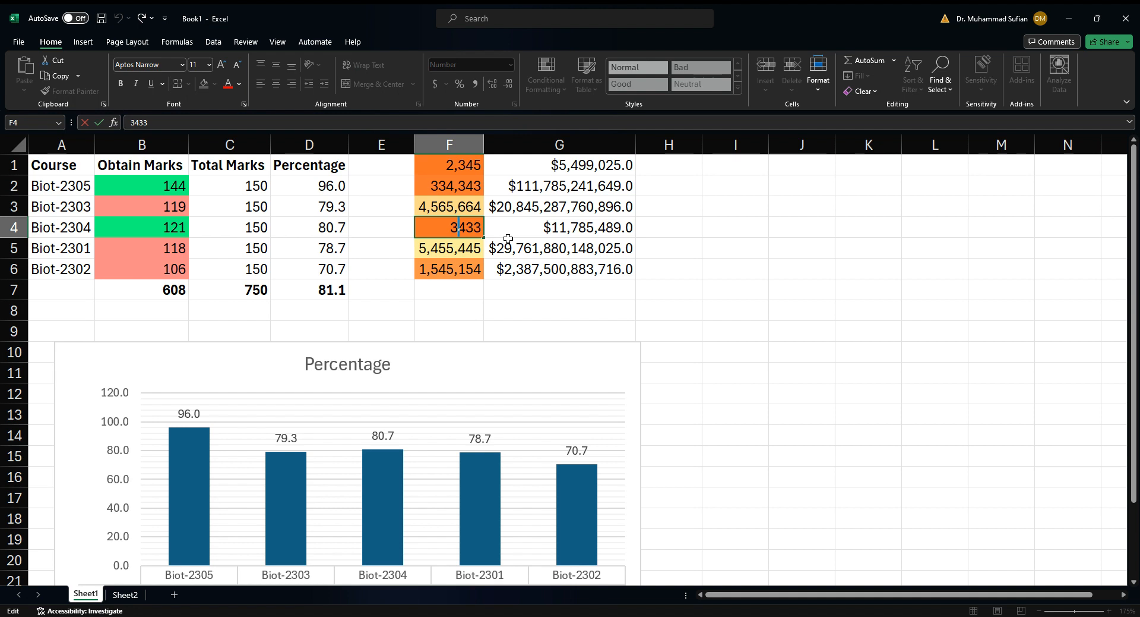
text(0)
key(Return)
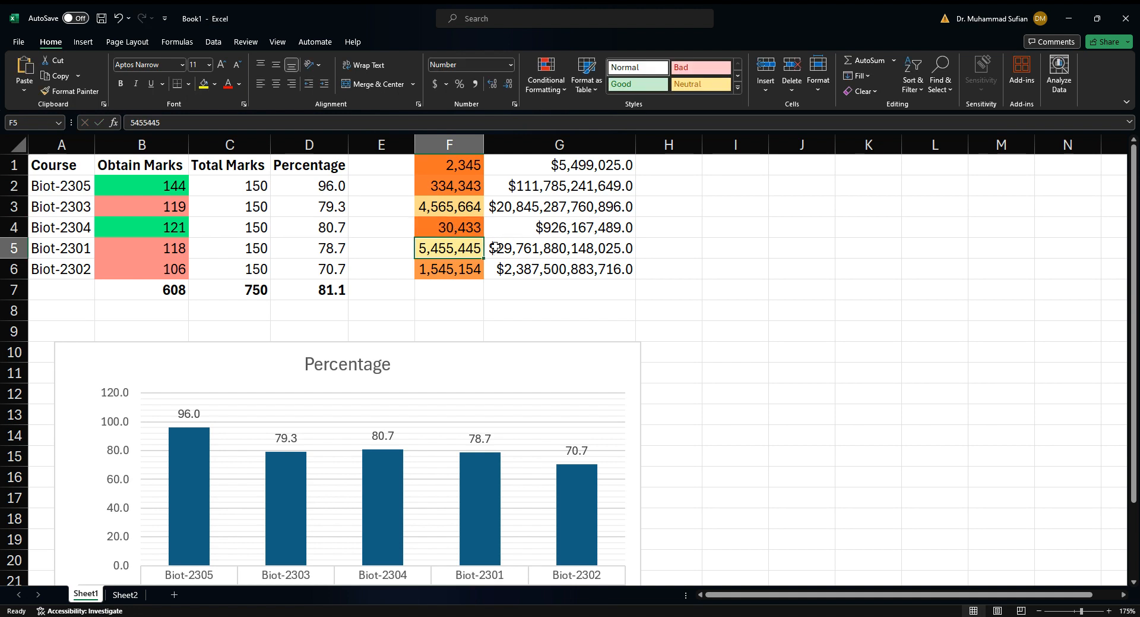
Step: Test the middle of the color scale by setting the value in cell F3 to 2565664
click(469, 161)
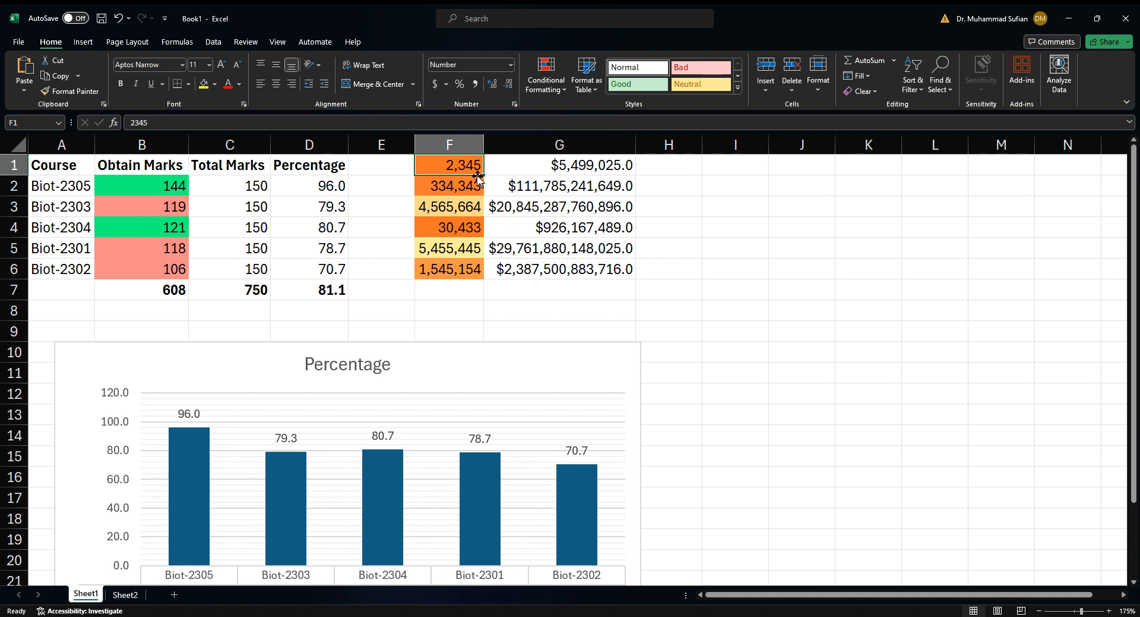
click(457, 248)
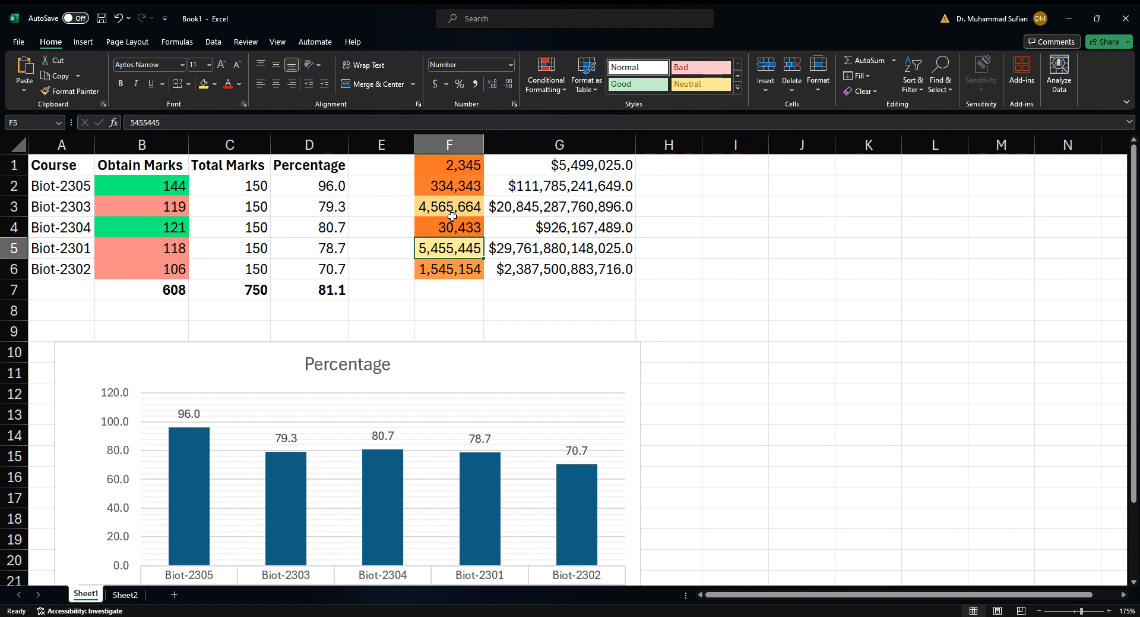
double_click(432, 207)
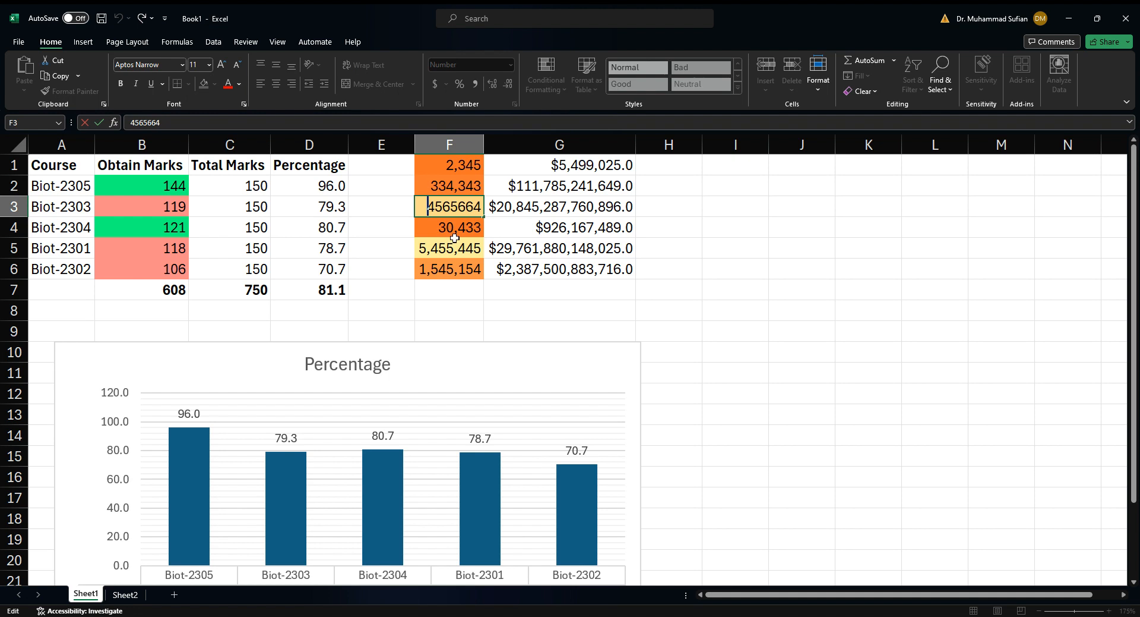
key(BackSpace)
text(2)
key(Return)
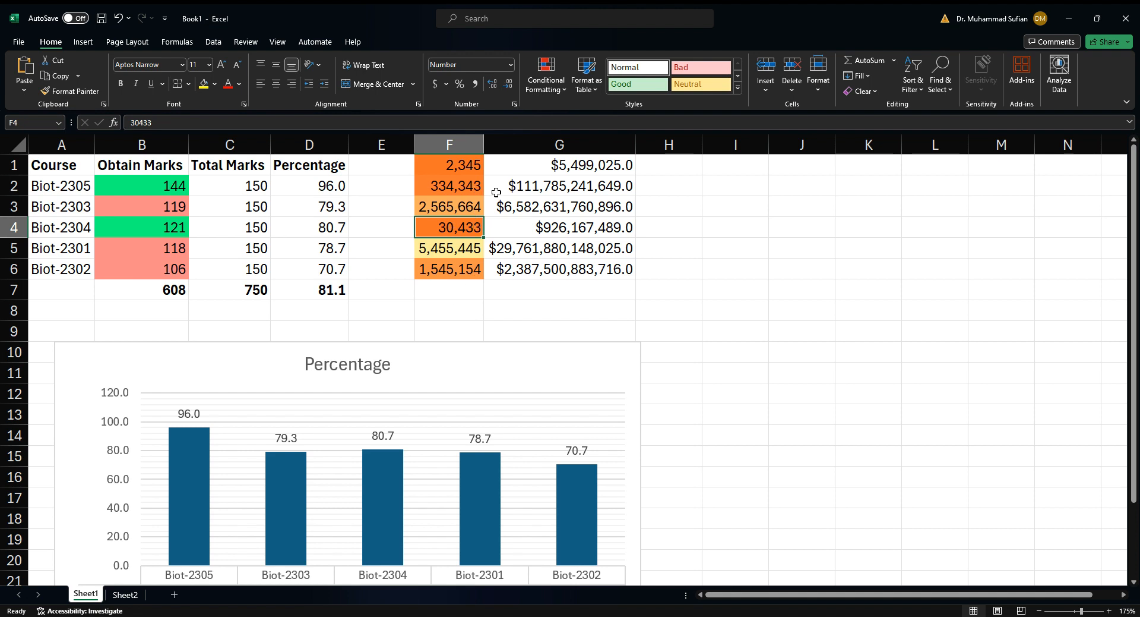
Step: Replace the values in F1 to F6 with the sequence 1, 2, 3, 4, 5, 6 and check the resulting color gradient
drag(473, 162, 479, 267)
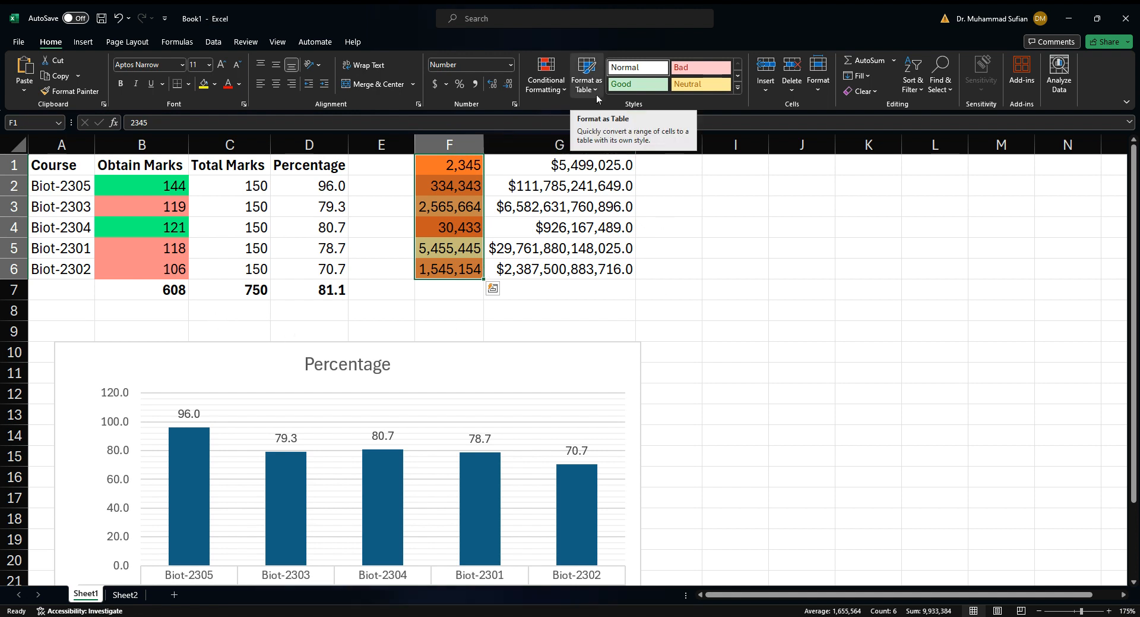
text(1)
key(Return)
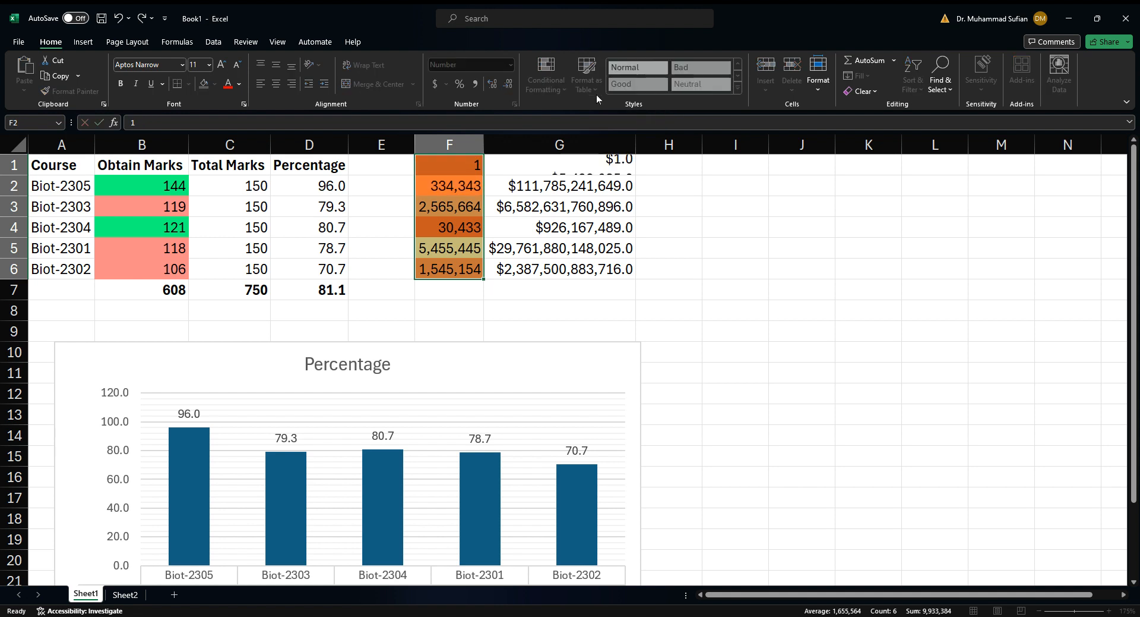
text(2)
key(Return)
text(3)
key(Return)
text(4)
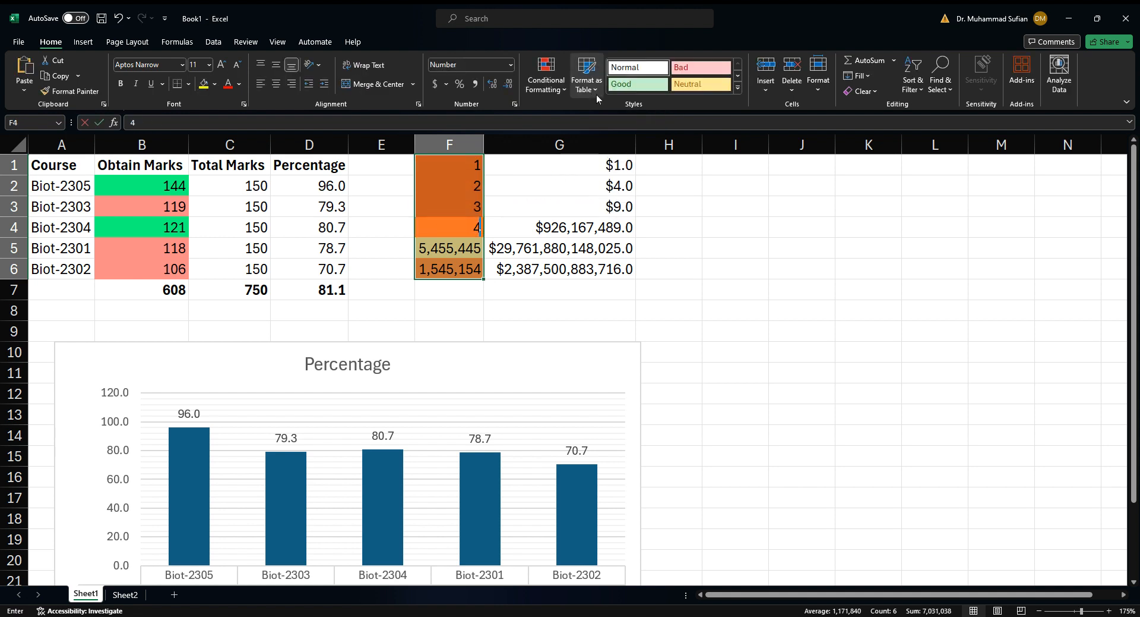
key(Return)
text(5)
key(Return)
text(6)
key(Return)
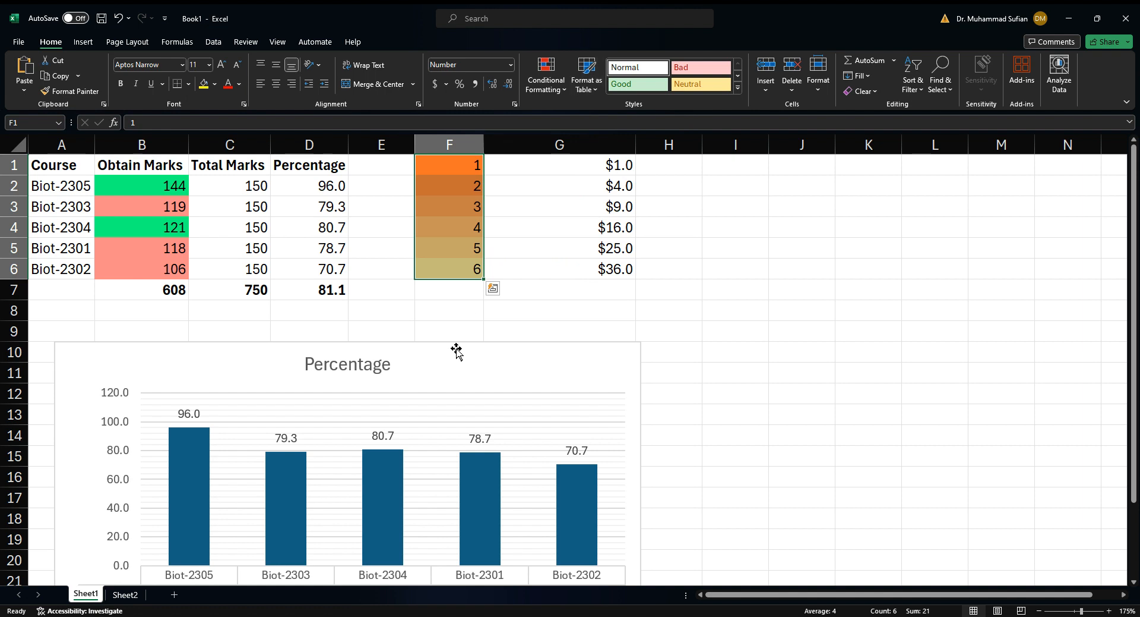
click(397, 264)
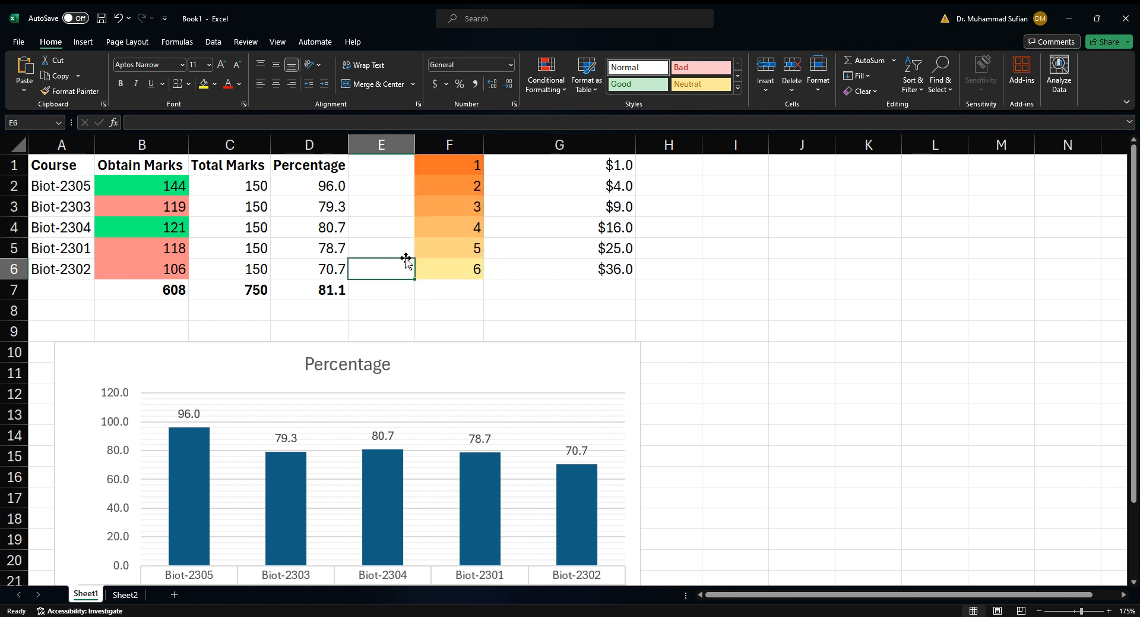
click(458, 165)
click(467, 265)
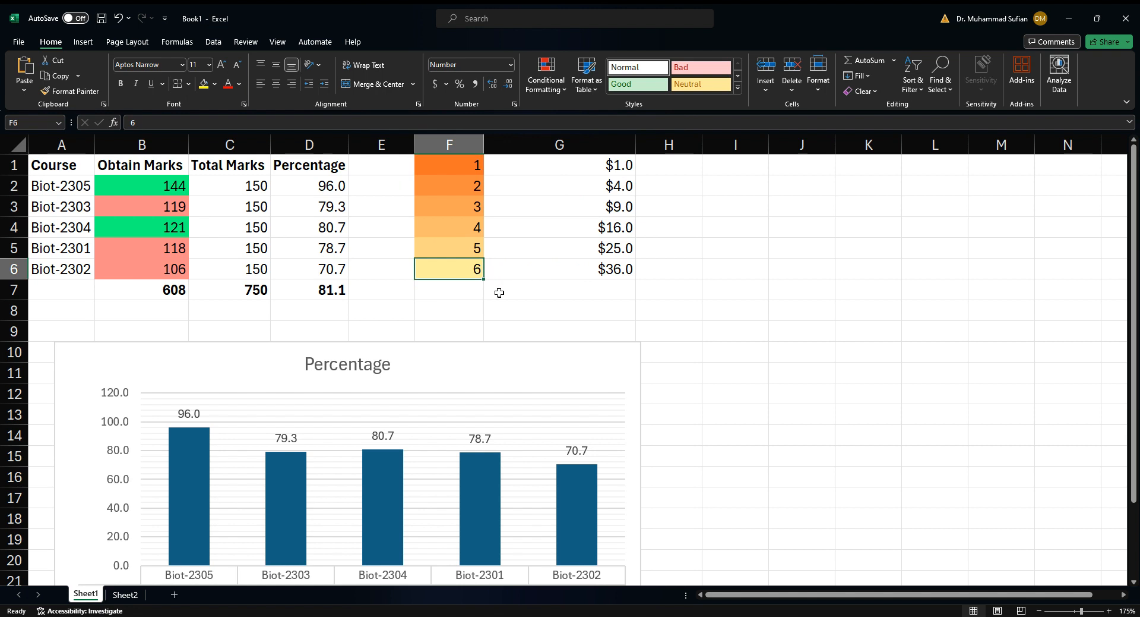